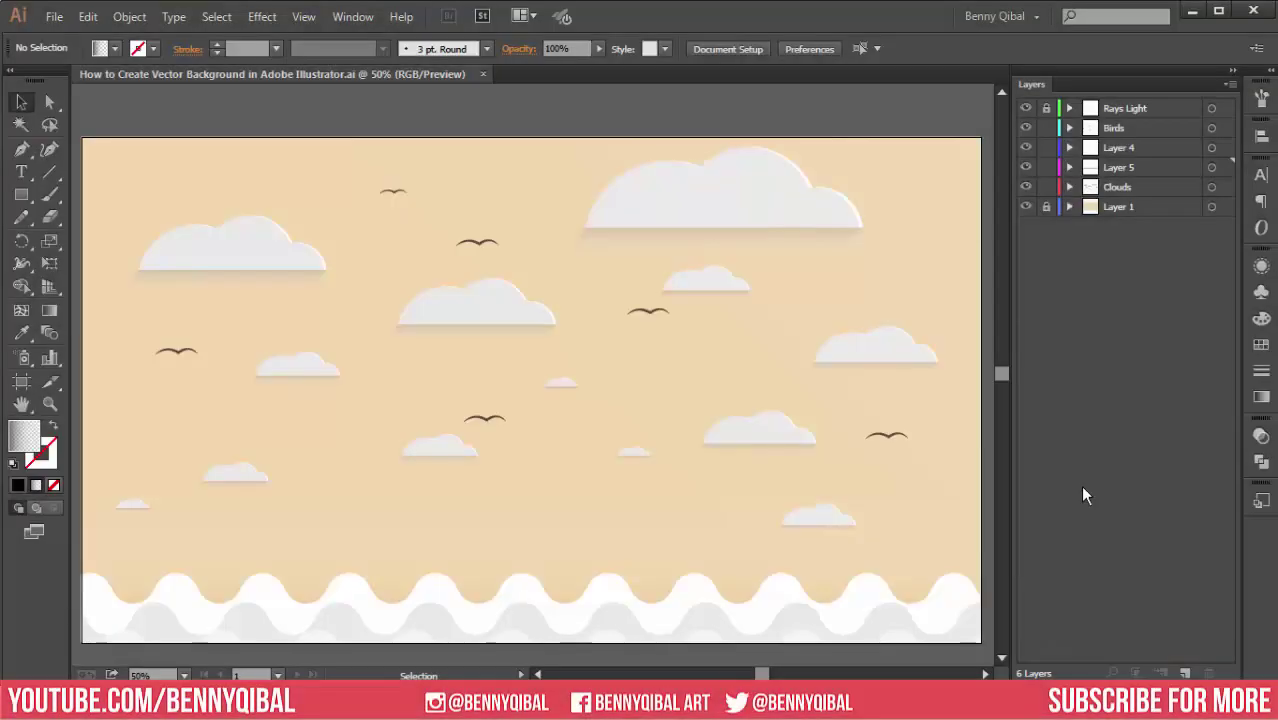
# - Create a new Web document named 'Summer Wallpaper' at 960 x 560 px RGB
pyautogui.click(55, 17)
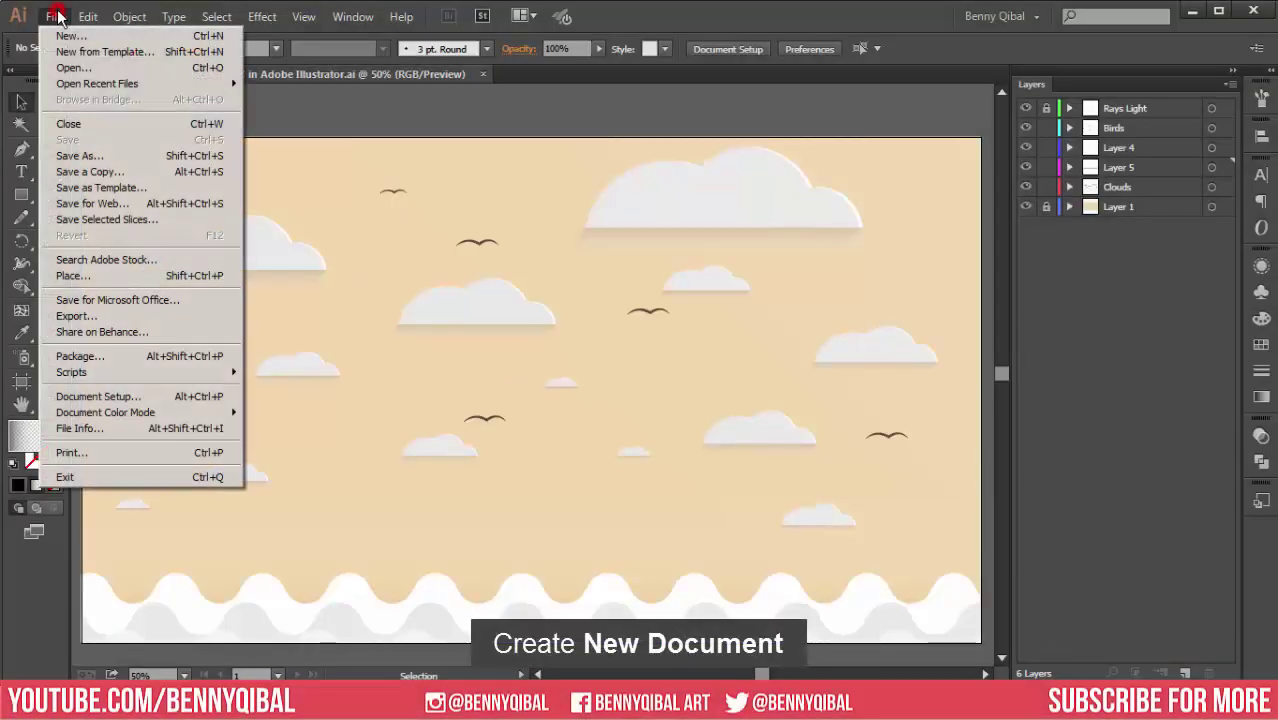
pyautogui.click(60, 31)
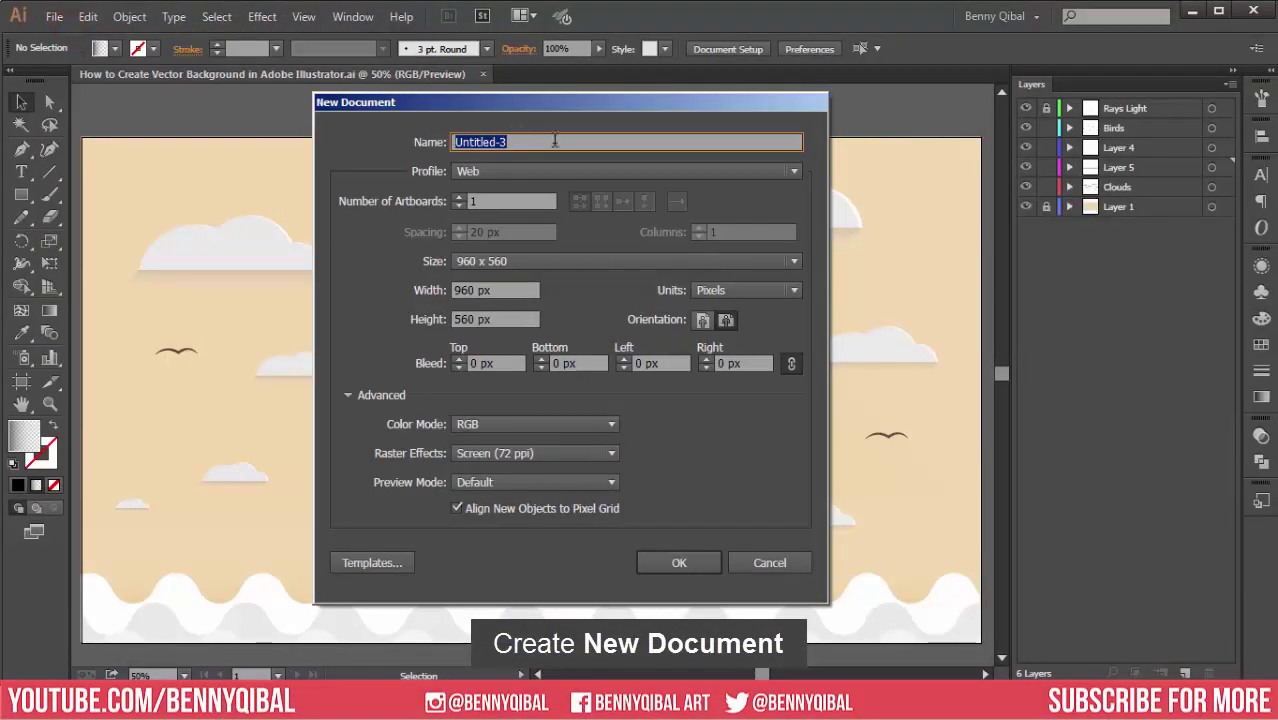
pyautogui.doubleClick(557, 143)
pyautogui.write('Su')
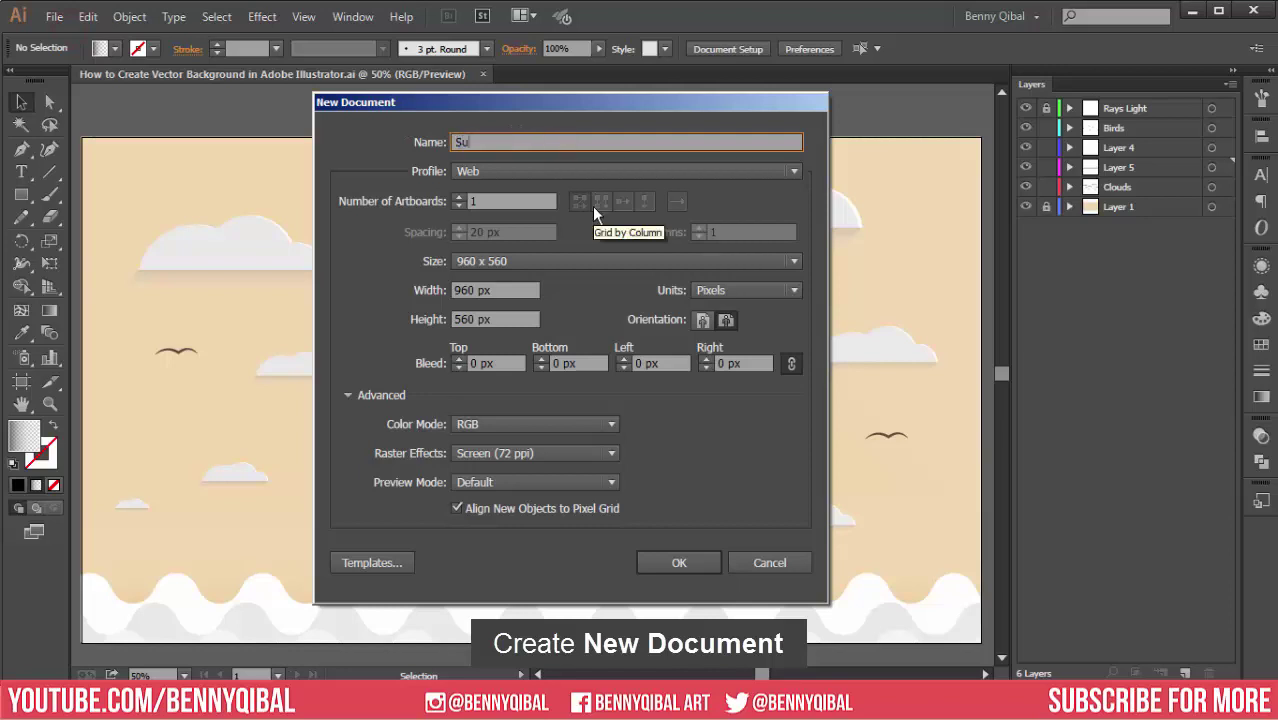
pyautogui.write('mmer Wall')
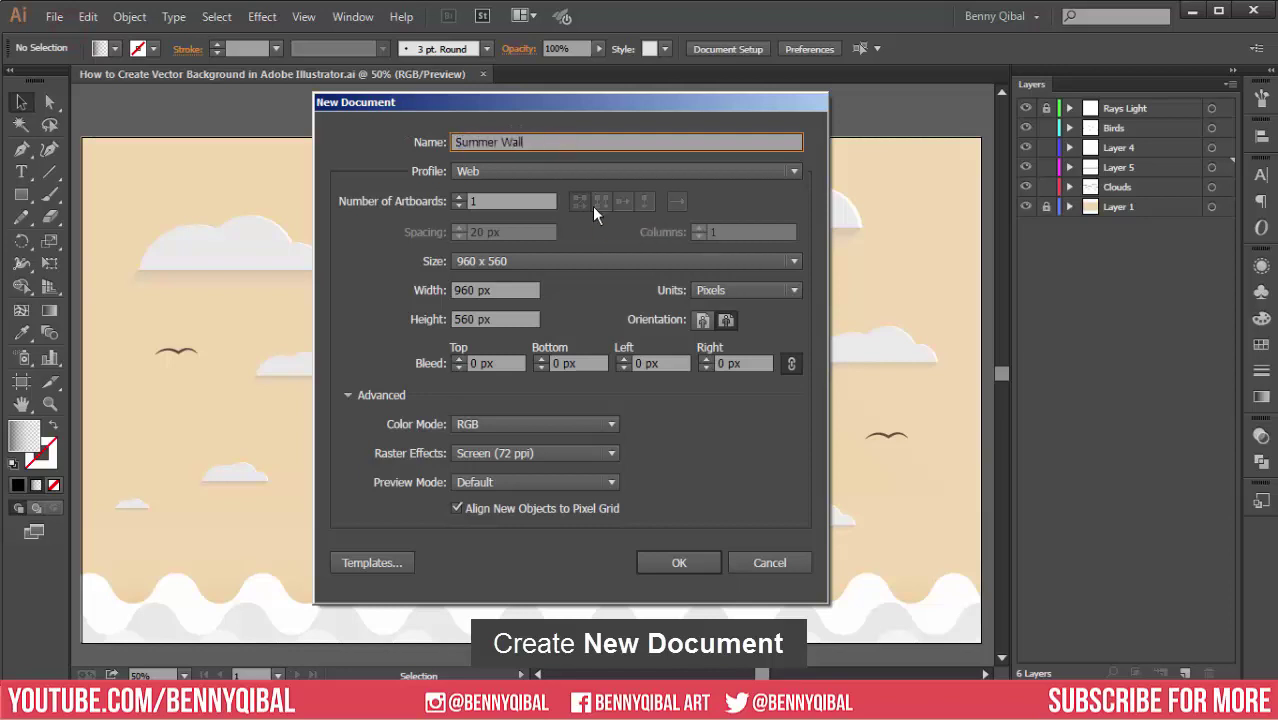
pyautogui.write('paper')
pyautogui.click(712, 562)
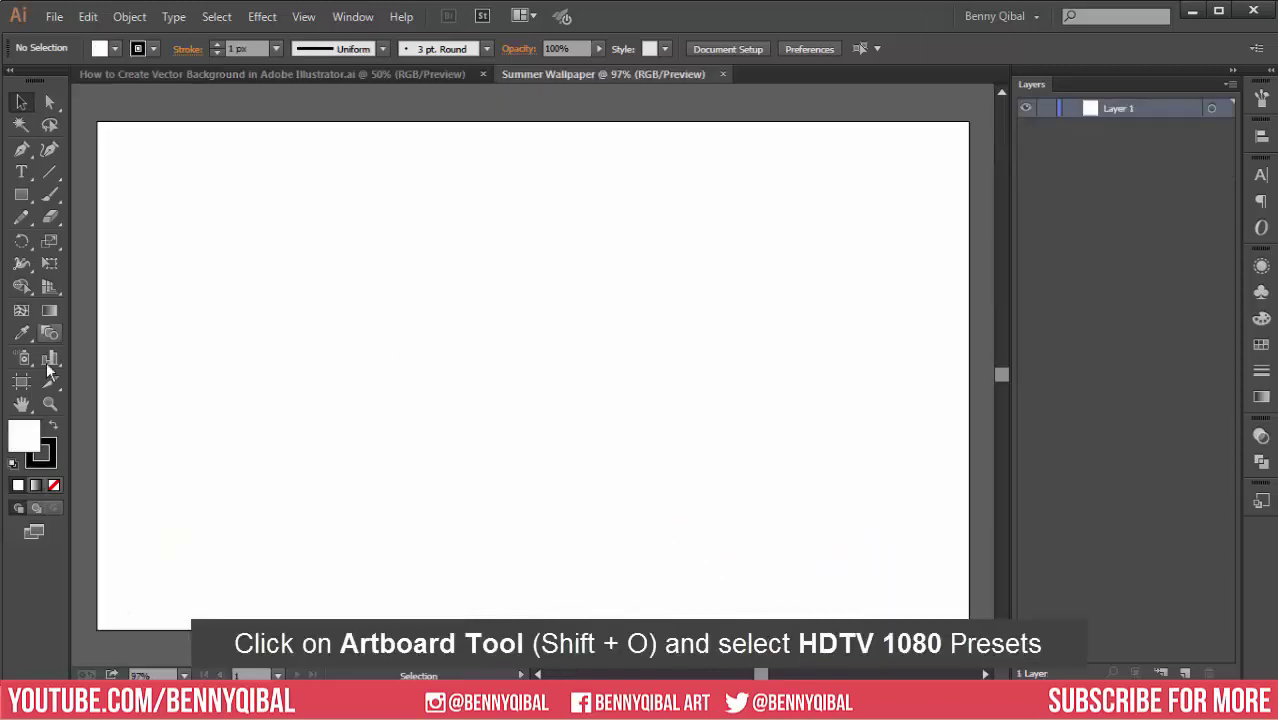
# - Resize the artboard with the HDTV 1080 preset to 1920 x 1080 px
pyautogui.click(22, 381)
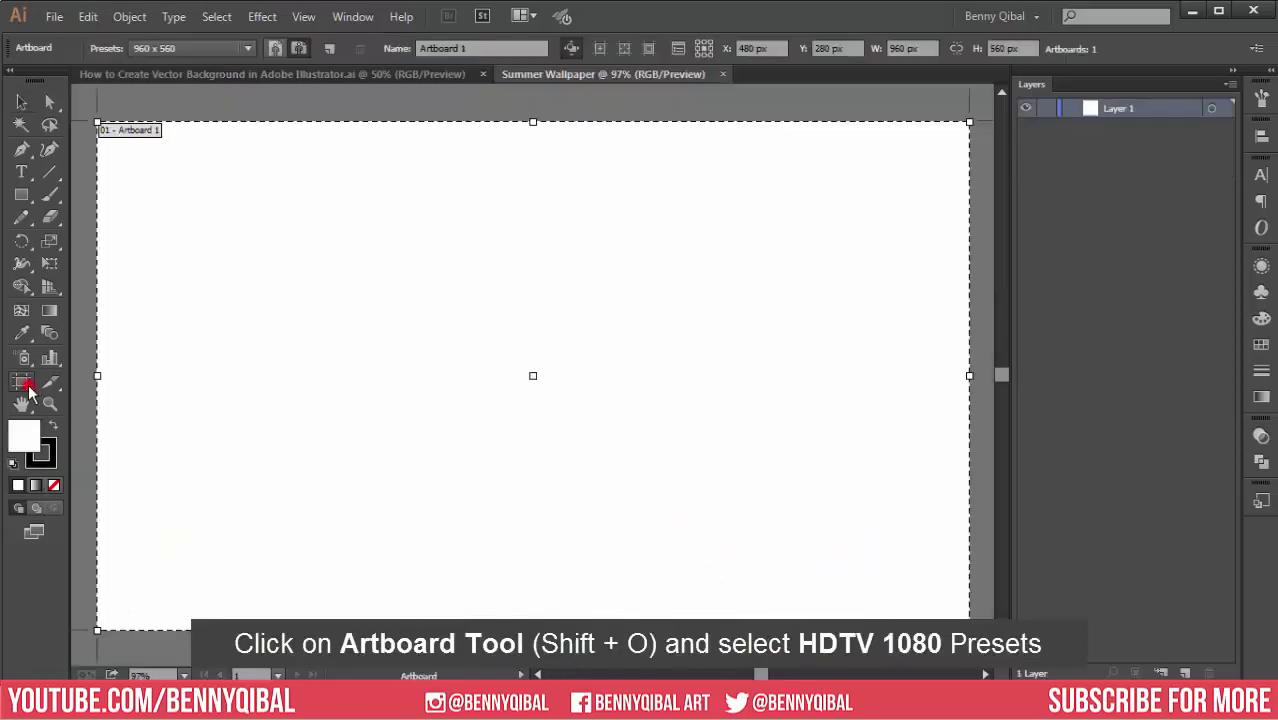
pyautogui.click(195, 49)
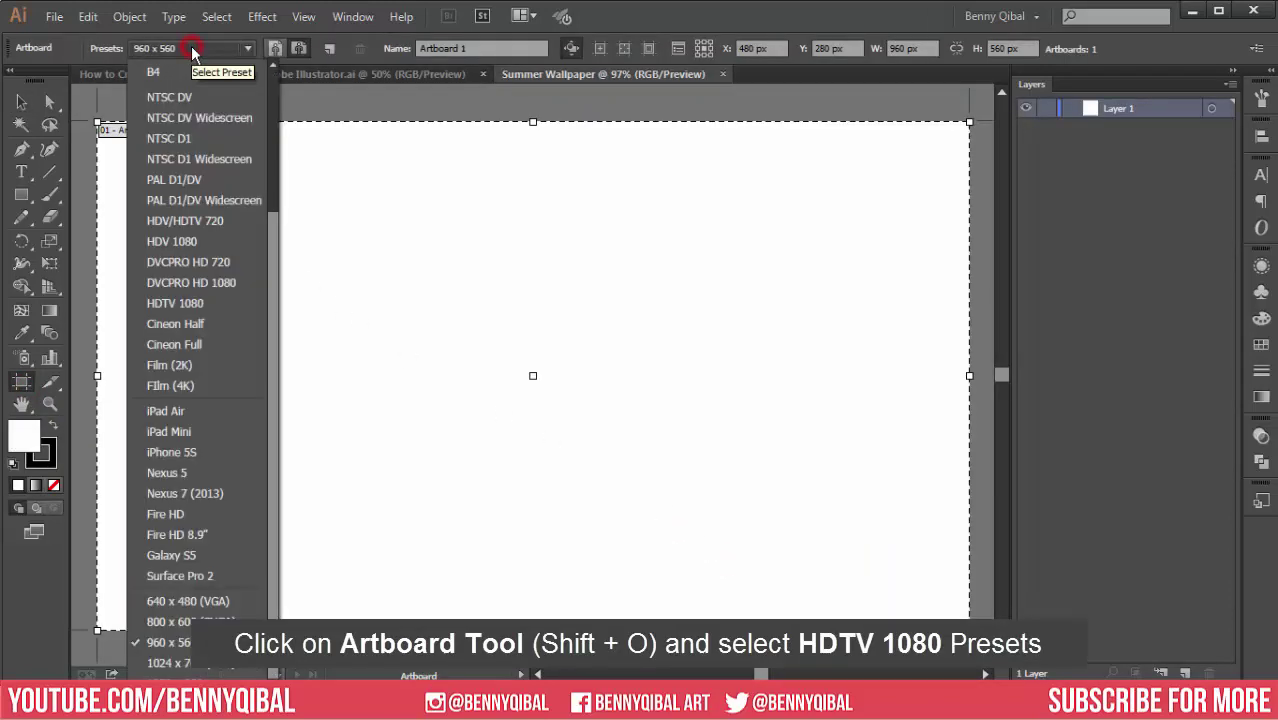
pyautogui.click(212, 304)
pyautogui.scroll(-1, 716, 285)
pyautogui.scroll(-1, 696, 295)
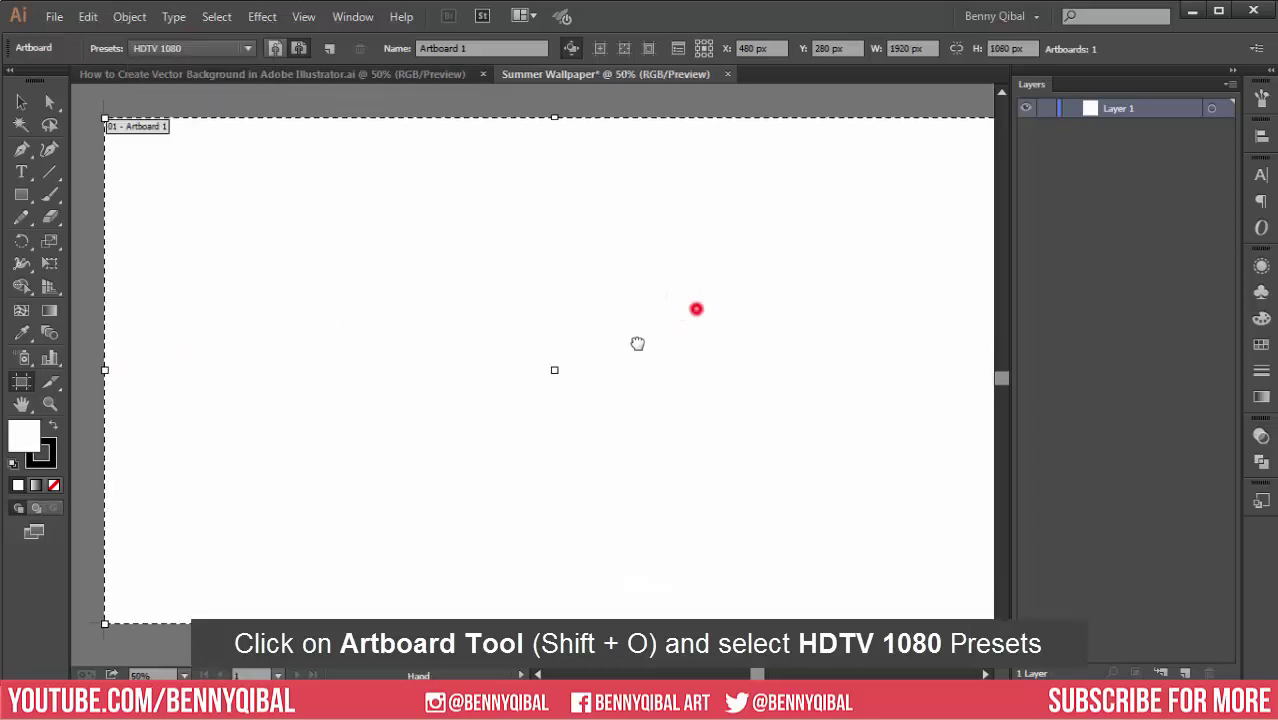
pyautogui.scroll(-1, 738, 332)
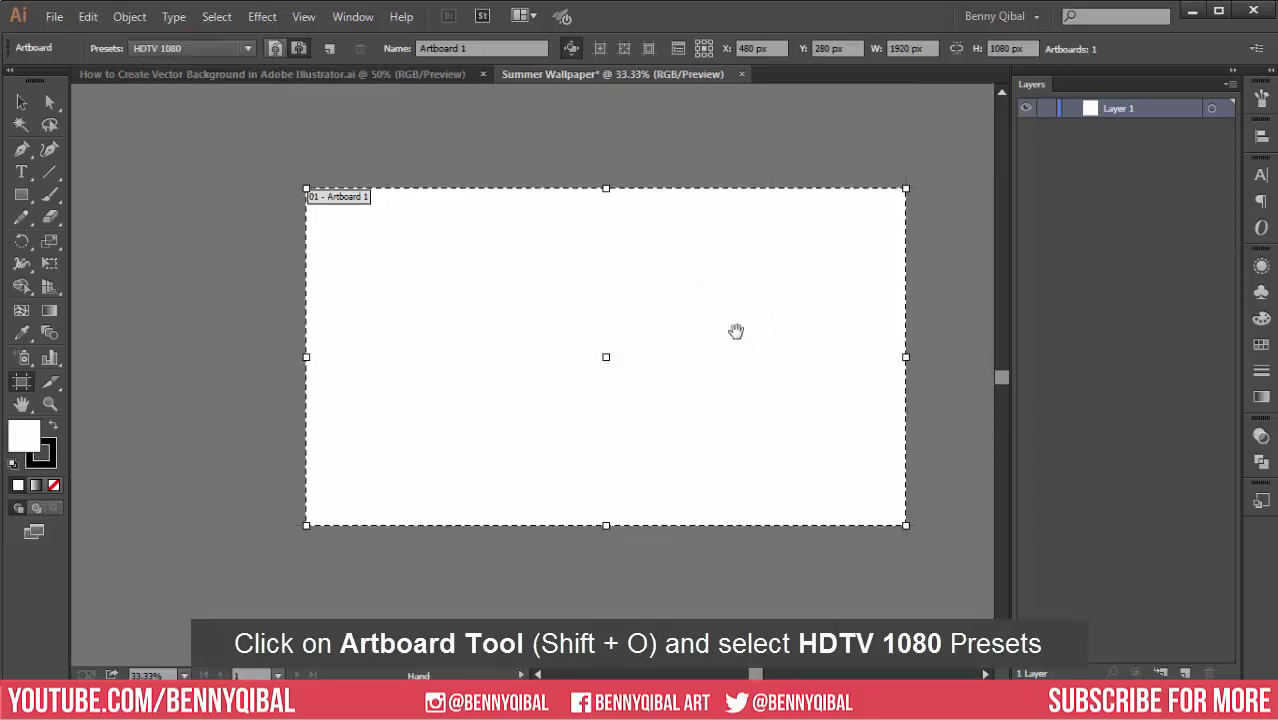
pyautogui.moveTo(736, 331)
pyautogui.mouseDown()
pyautogui.moveTo(662, 328)
pyautogui.moveTo(671, 339)
pyautogui.mouseUp()
pyautogui.scroll(1, 660, 328)
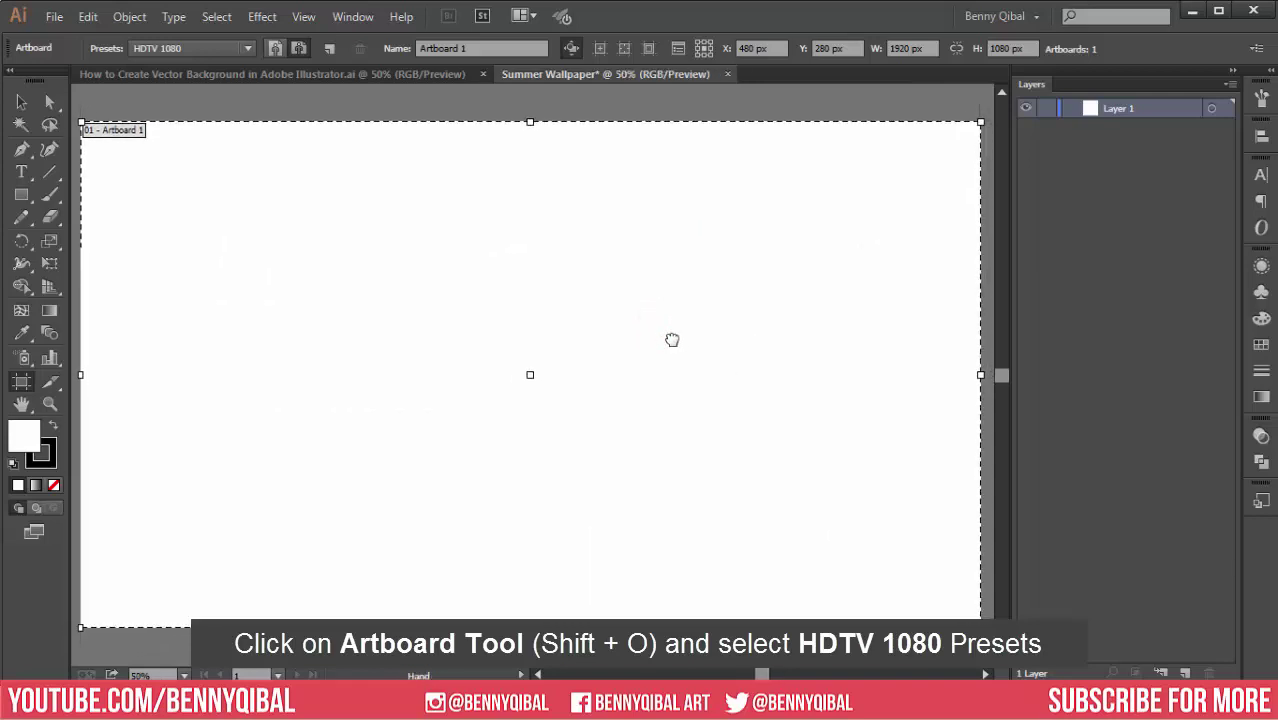
pyautogui.click(21, 101)
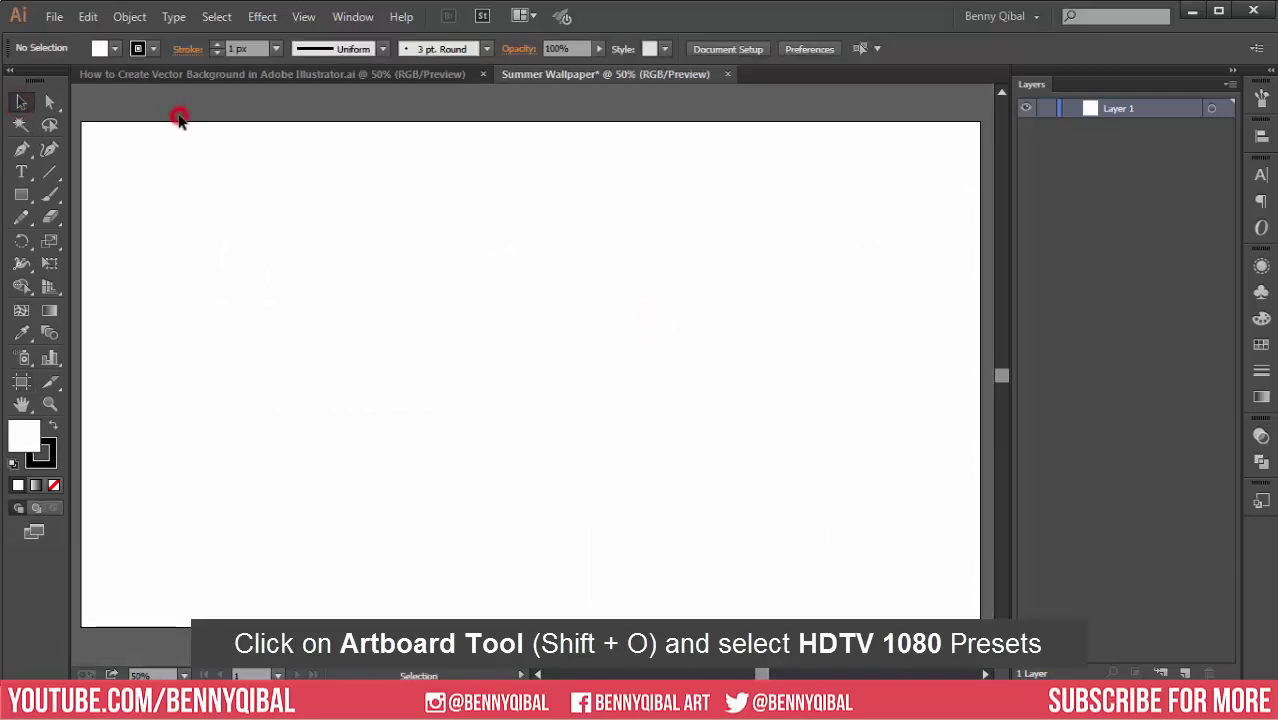
# - Rename Layer 1 to 'Background'
pyautogui.doubleClick(1108, 110)
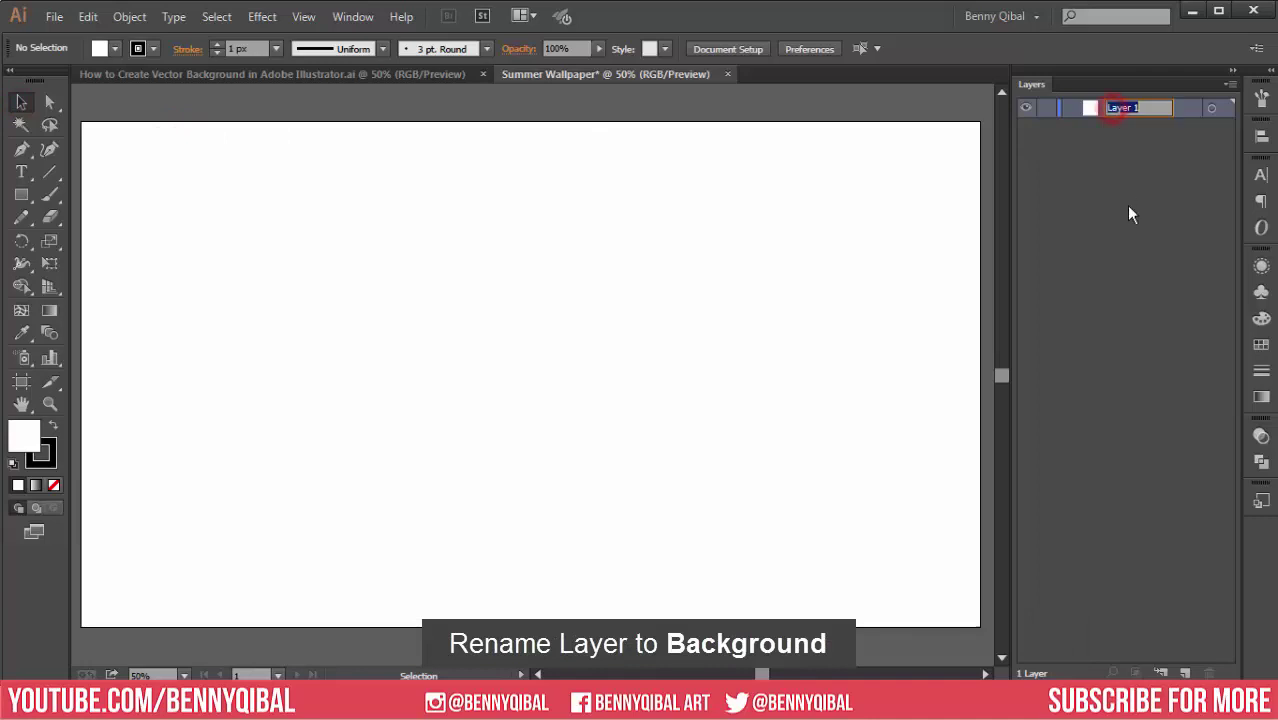
pyautogui.write('Bac')
pyautogui.write('kground')
pyautogui.press('Return')
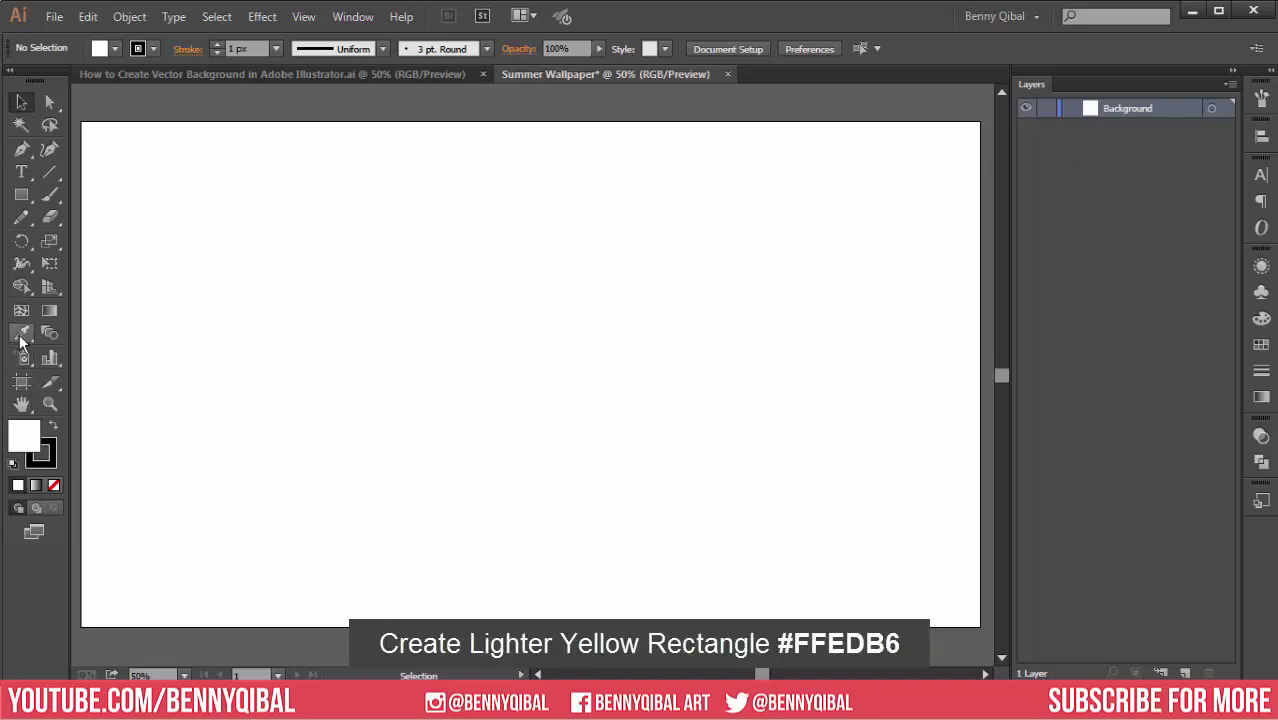
# - Draw an artboard-sized rectangle with no stroke and a pale yellow FFEDB6 fill
pyautogui.click(28, 196)
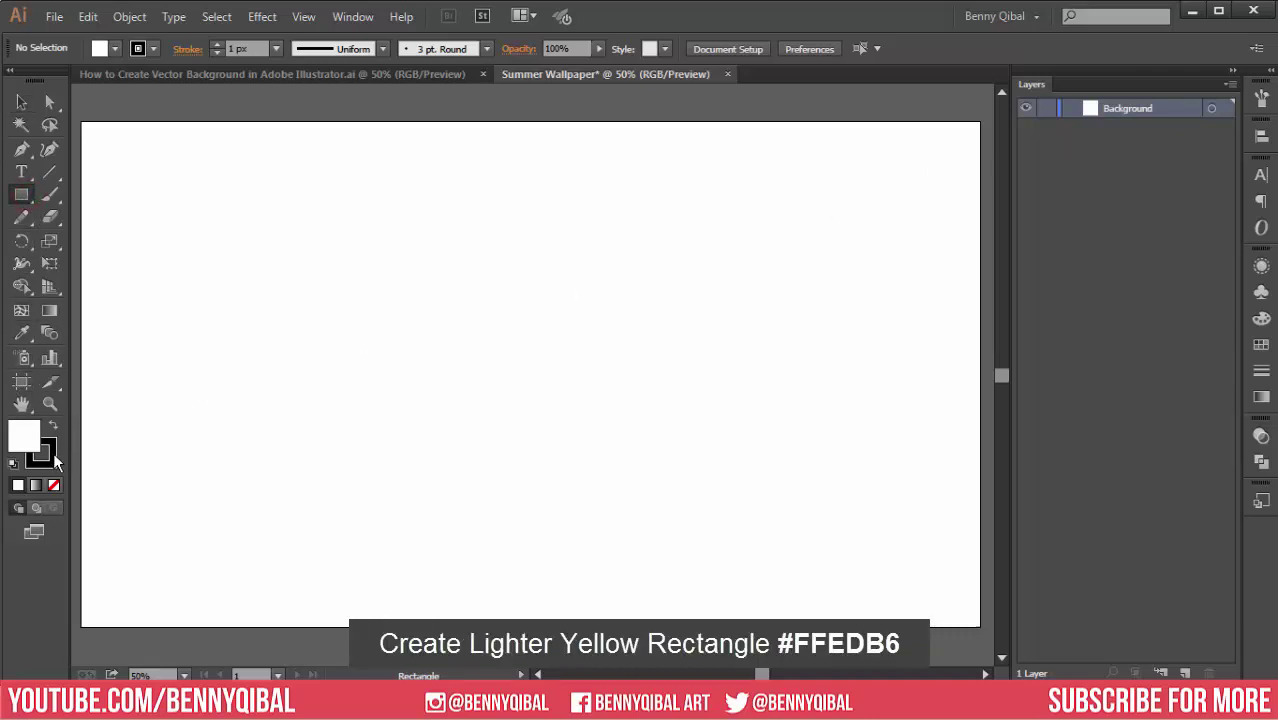
pyautogui.click(53, 452)
pyautogui.click(54, 485)
pyautogui.click(23, 432)
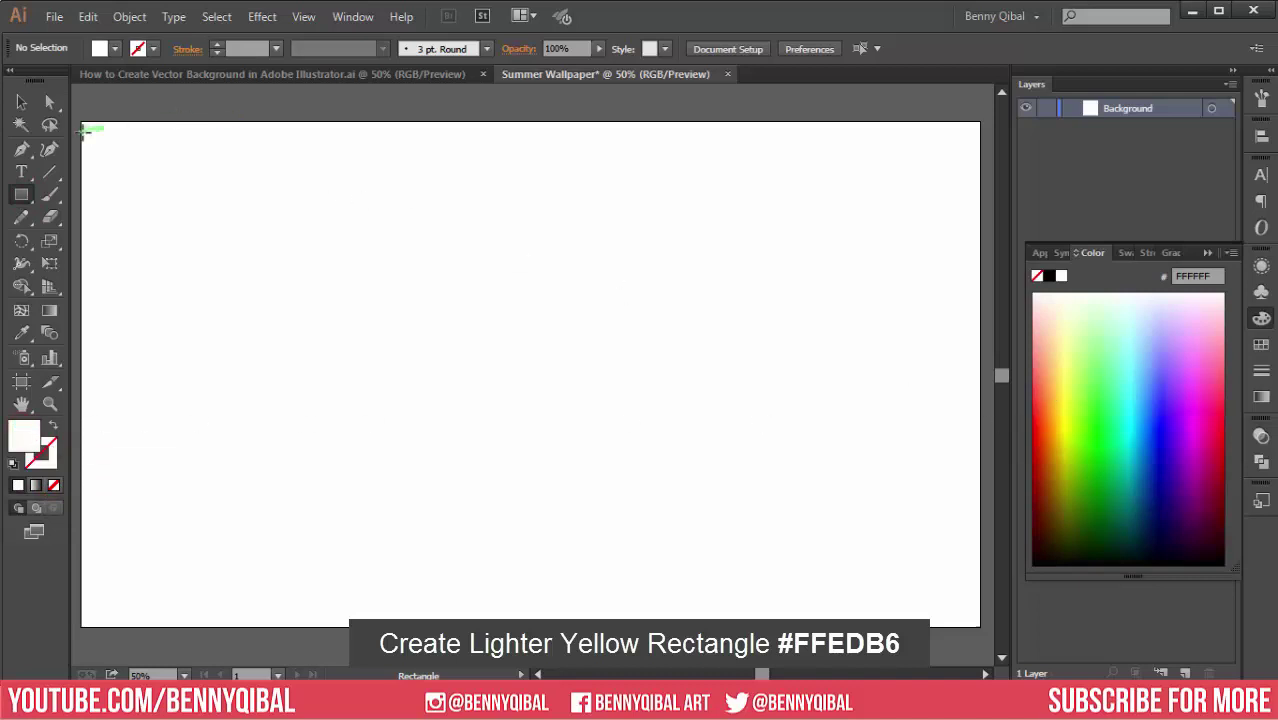
pyautogui.moveTo(83, 118); pyautogui.dragTo(980, 625)
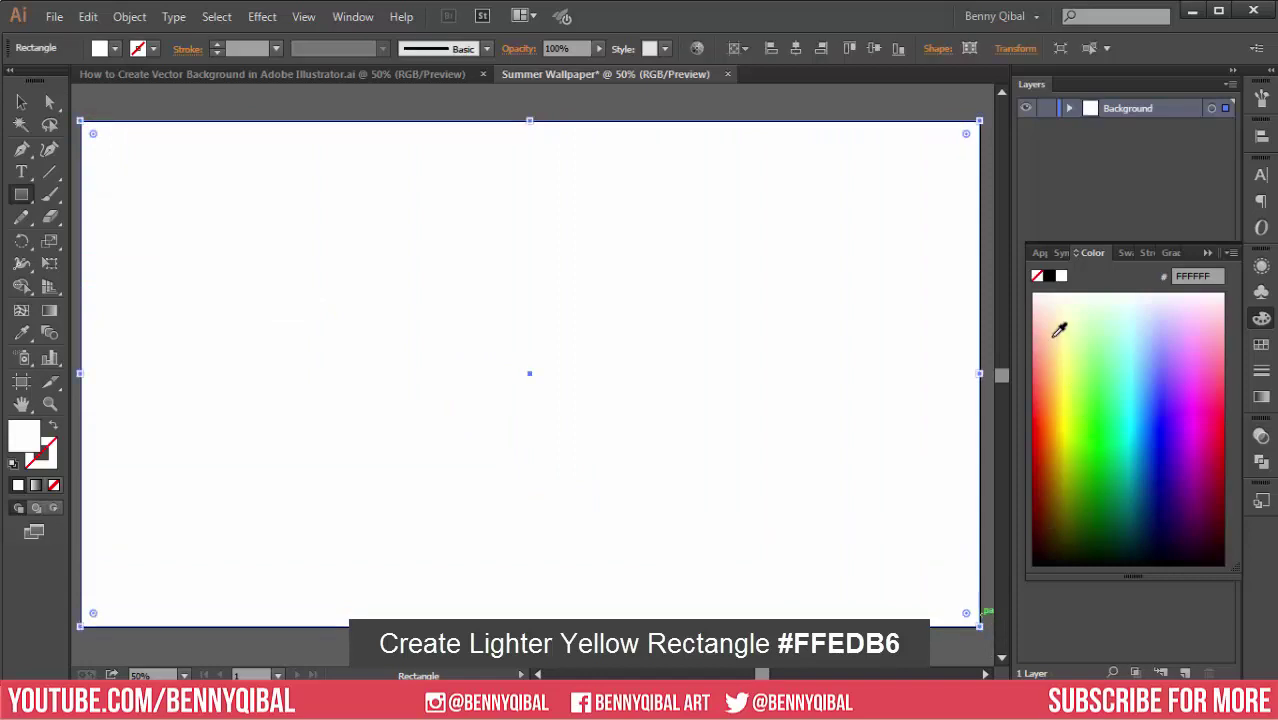
pyautogui.moveTo(1058, 328); pyautogui.dragTo(1058, 325)
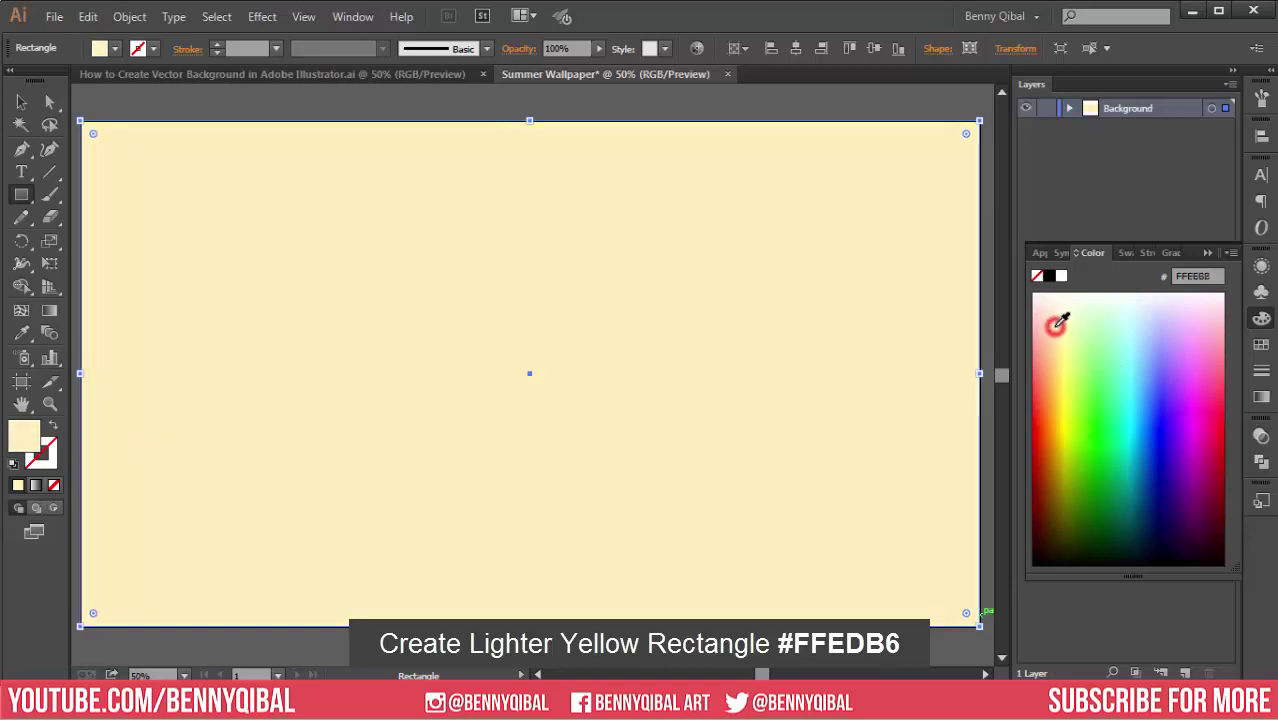
pyautogui.moveTo(1057, 330); pyautogui.dragTo(1062, 322)
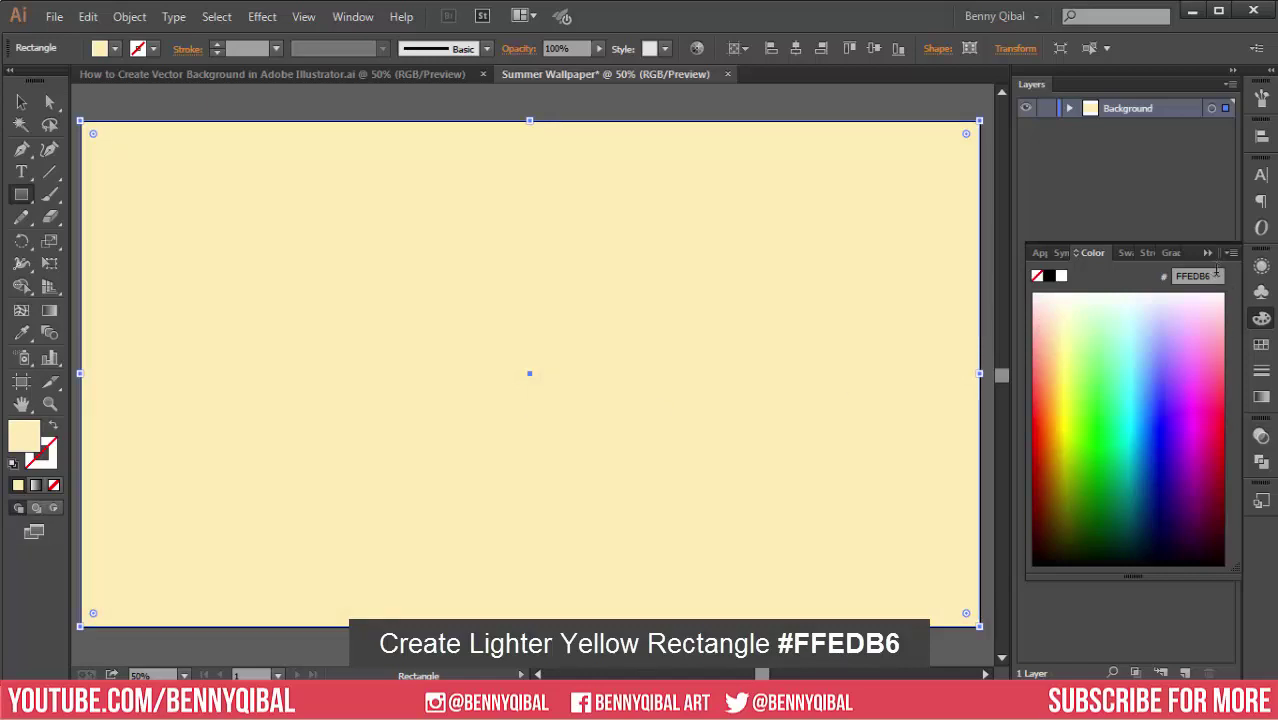
pyautogui.moveTo(1216, 274); pyautogui.dragTo(1172, 276)
# - Lock the Background layer and add a new Clouds layer above it
pyautogui.click(1196, 257)
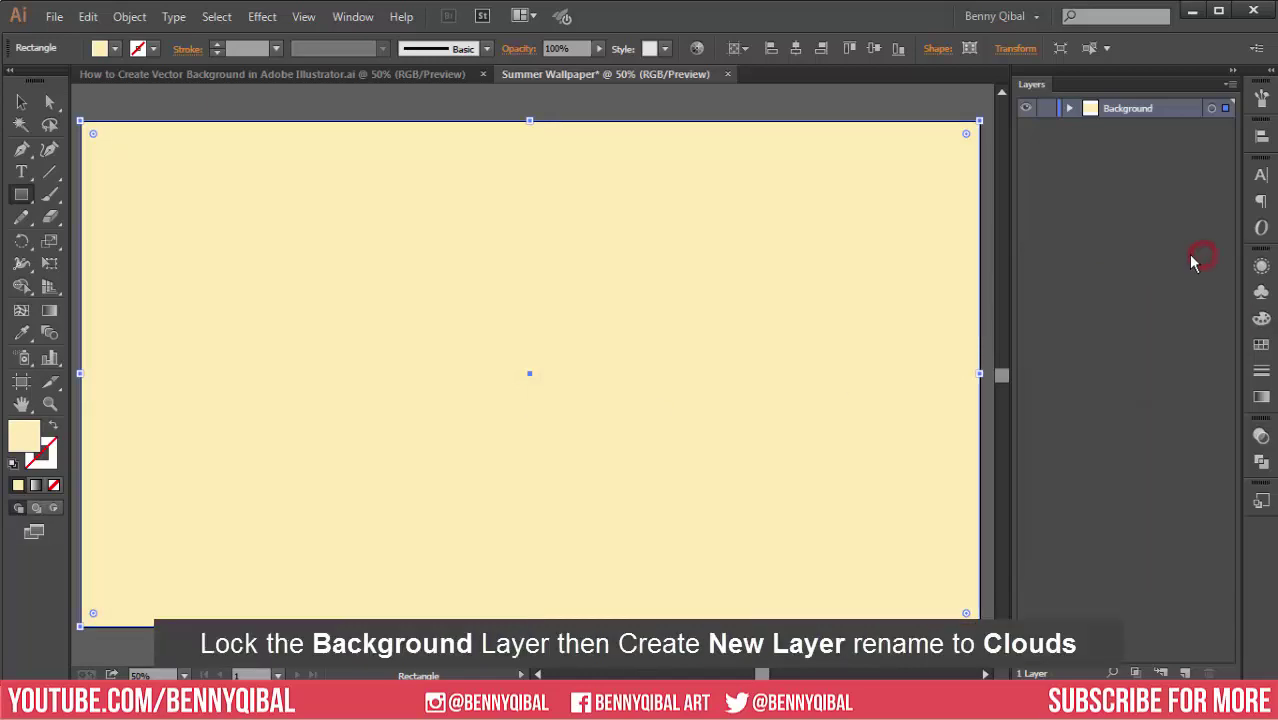
pyautogui.click(1048, 109)
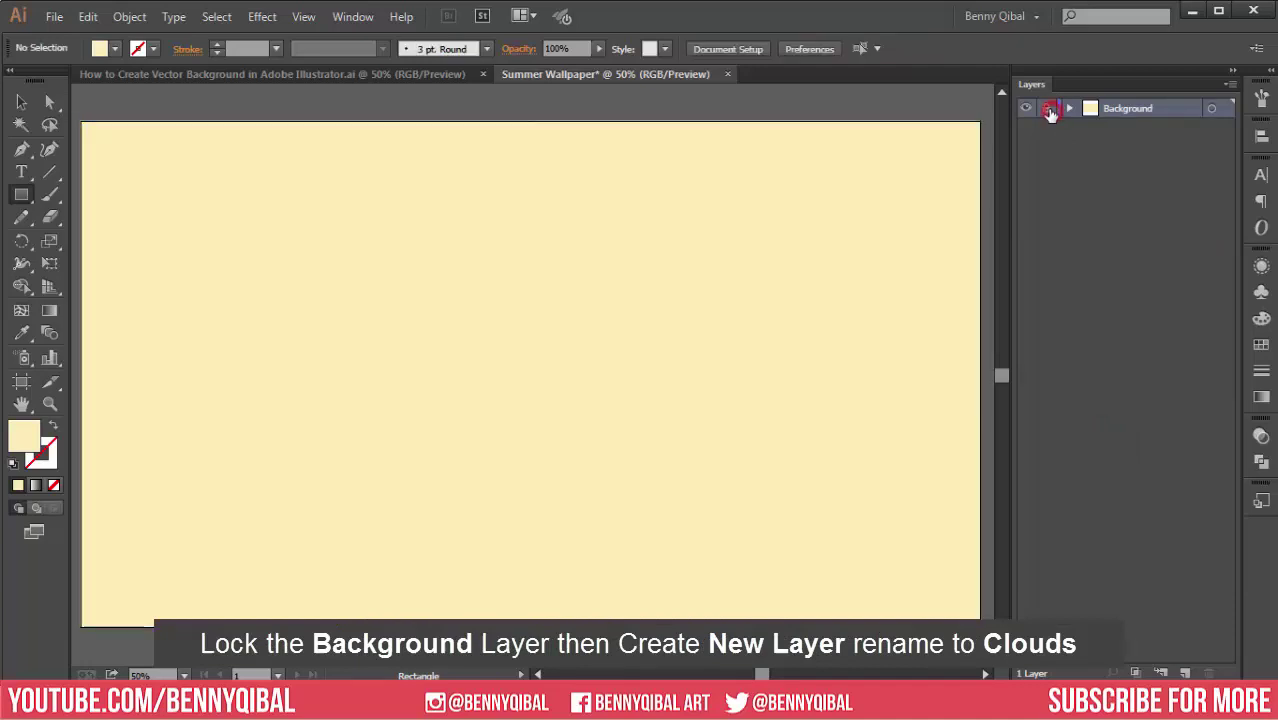
pyautogui.click(1185, 673)
pyautogui.write('Clouds')
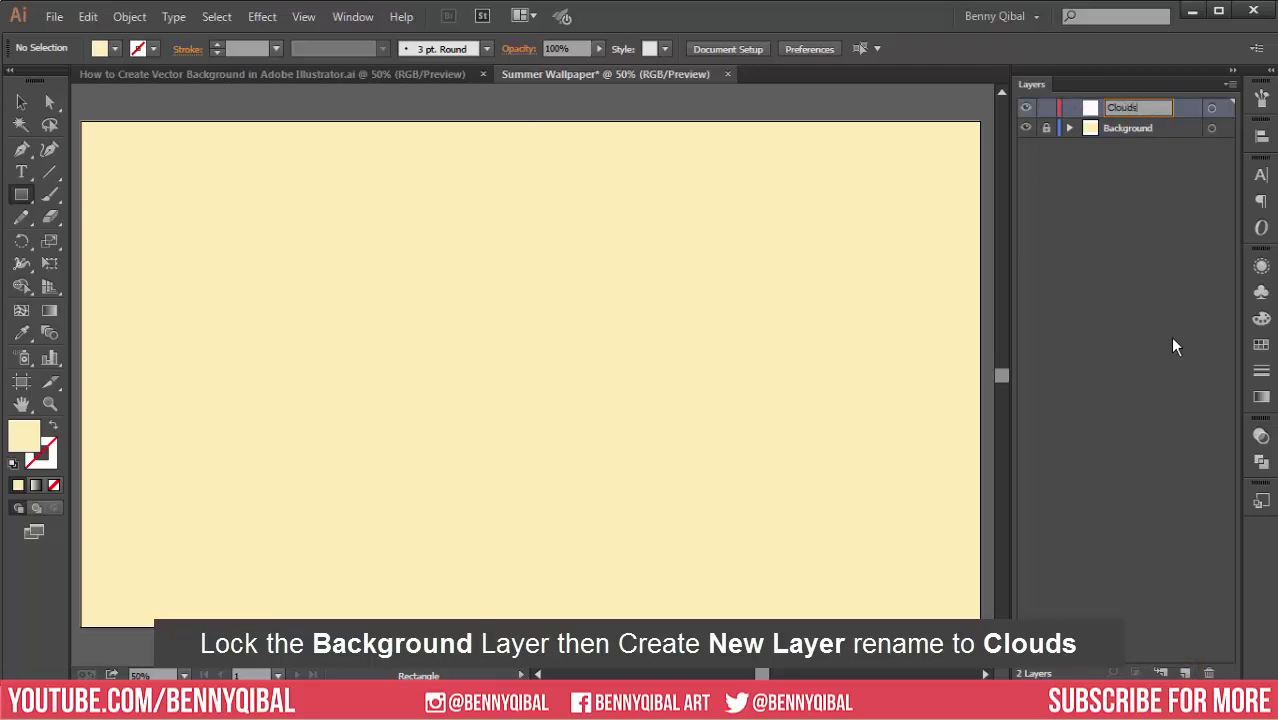
pyautogui.press('Return')
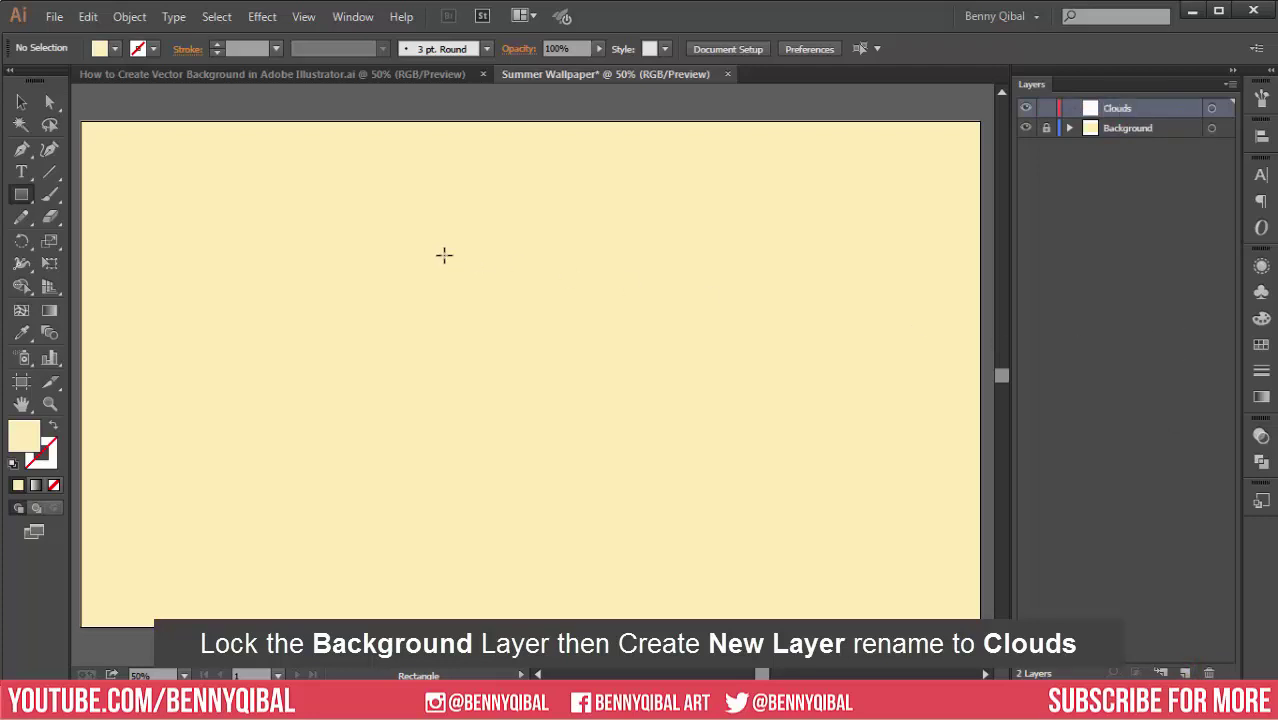
# - Choose the Ellipse tool and set the fill colour to light grey E8E8E8
pyautogui.moveTo(21, 195); pyautogui.dragTo(112, 241)
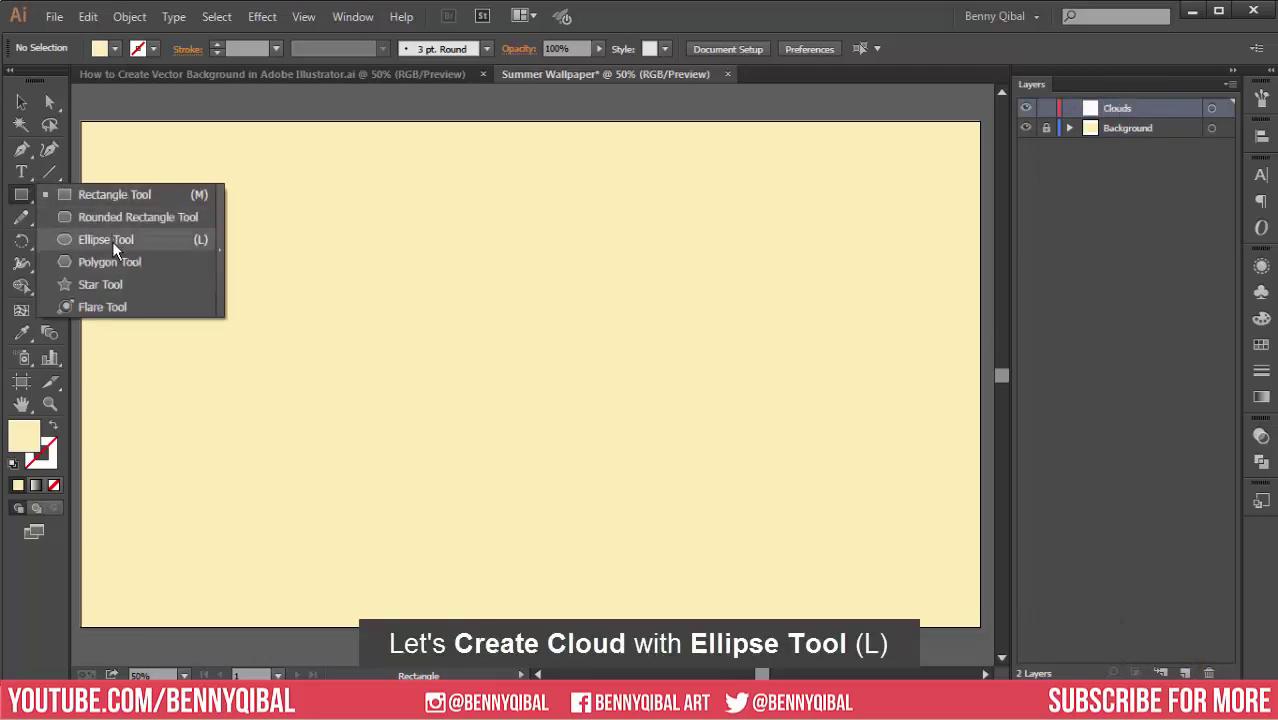
pyautogui.click(112, 241)
pyautogui.doubleClick(42, 438)
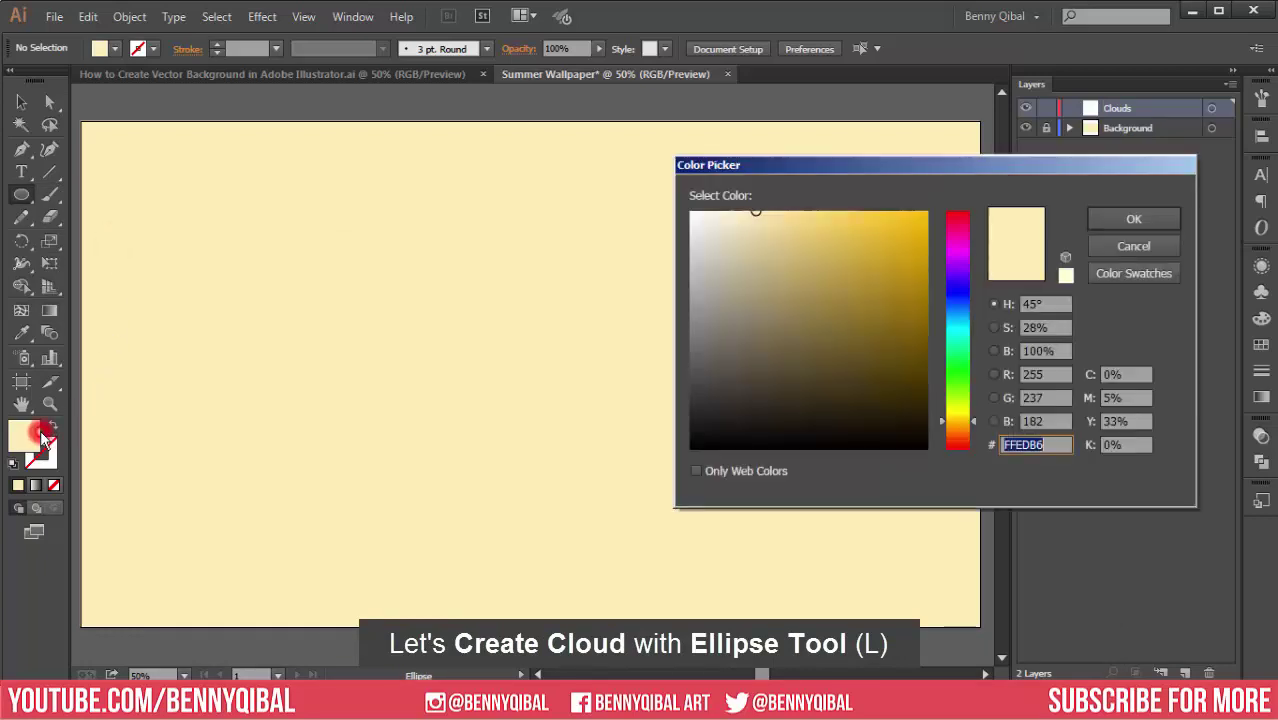
pyautogui.moveTo(841, 171); pyautogui.dragTo(659, 224)
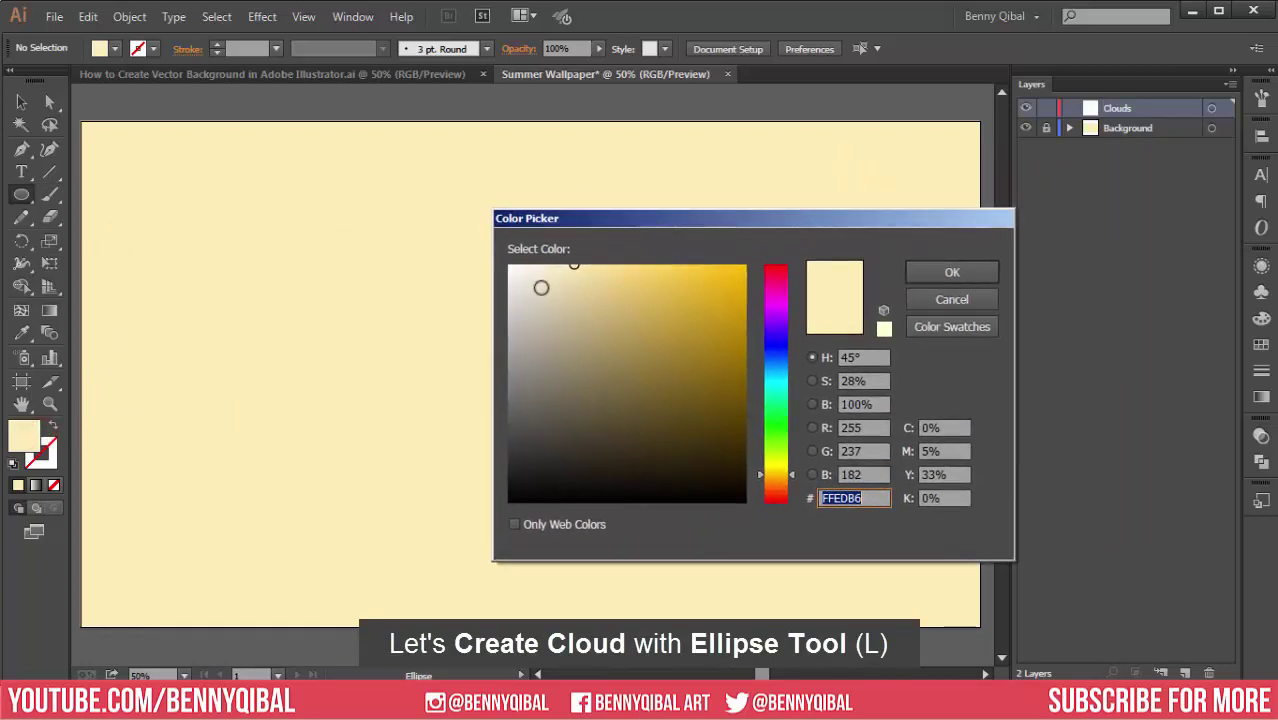
pyautogui.moveTo(573, 263); pyautogui.dragTo(508, 286)
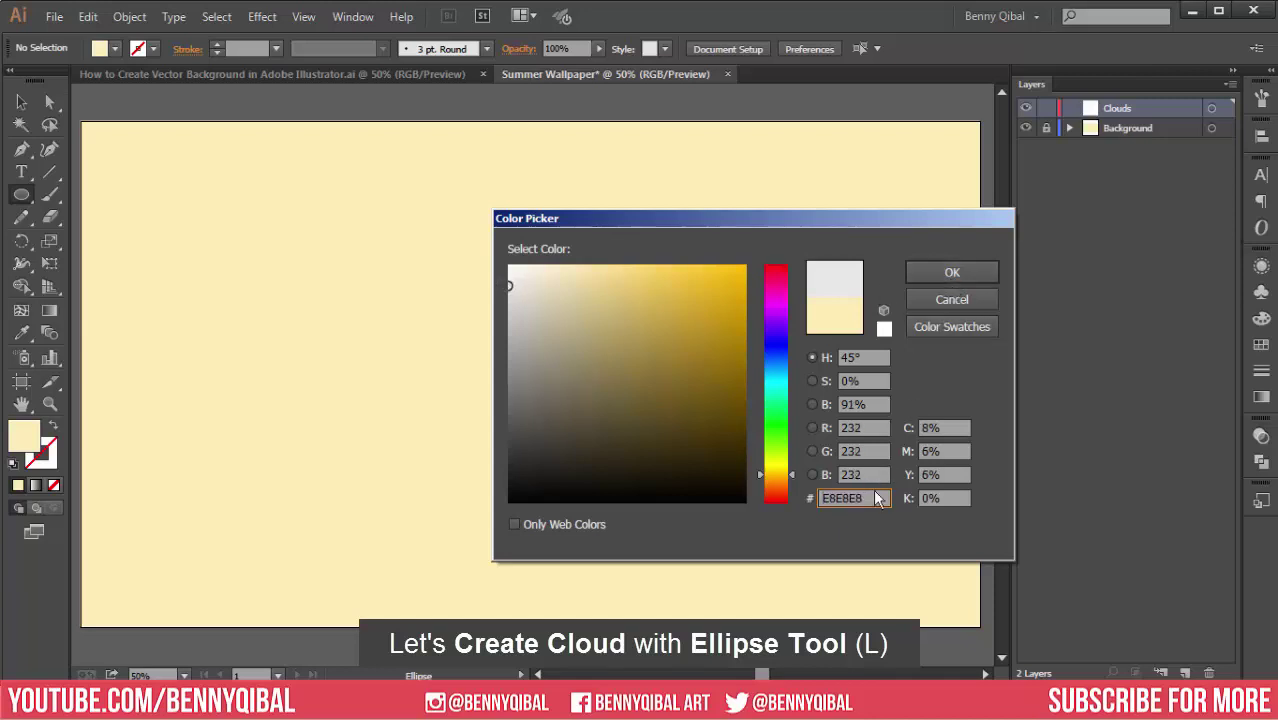
pyautogui.click(970, 273)
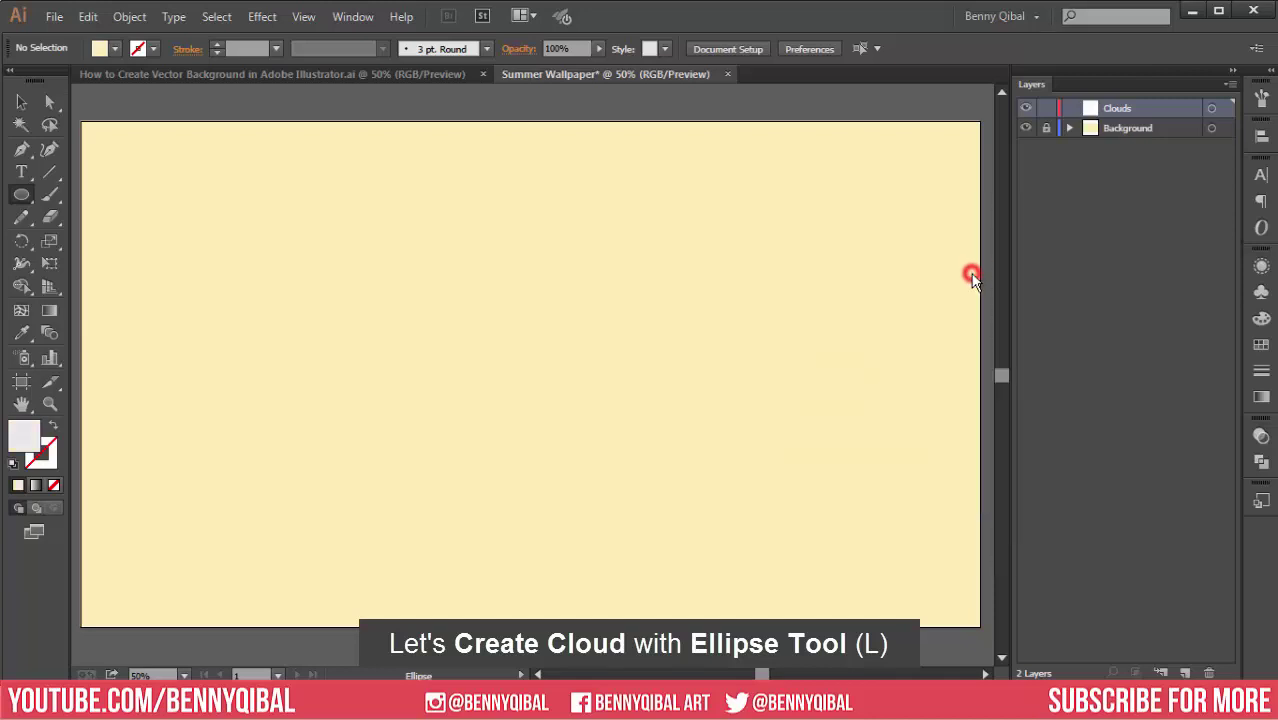
# - Draw a large grey circle of about 278 px with two smaller overlapping circles beside it
pyautogui.moveTo(182, 203); pyautogui.dragTo(303, 328)
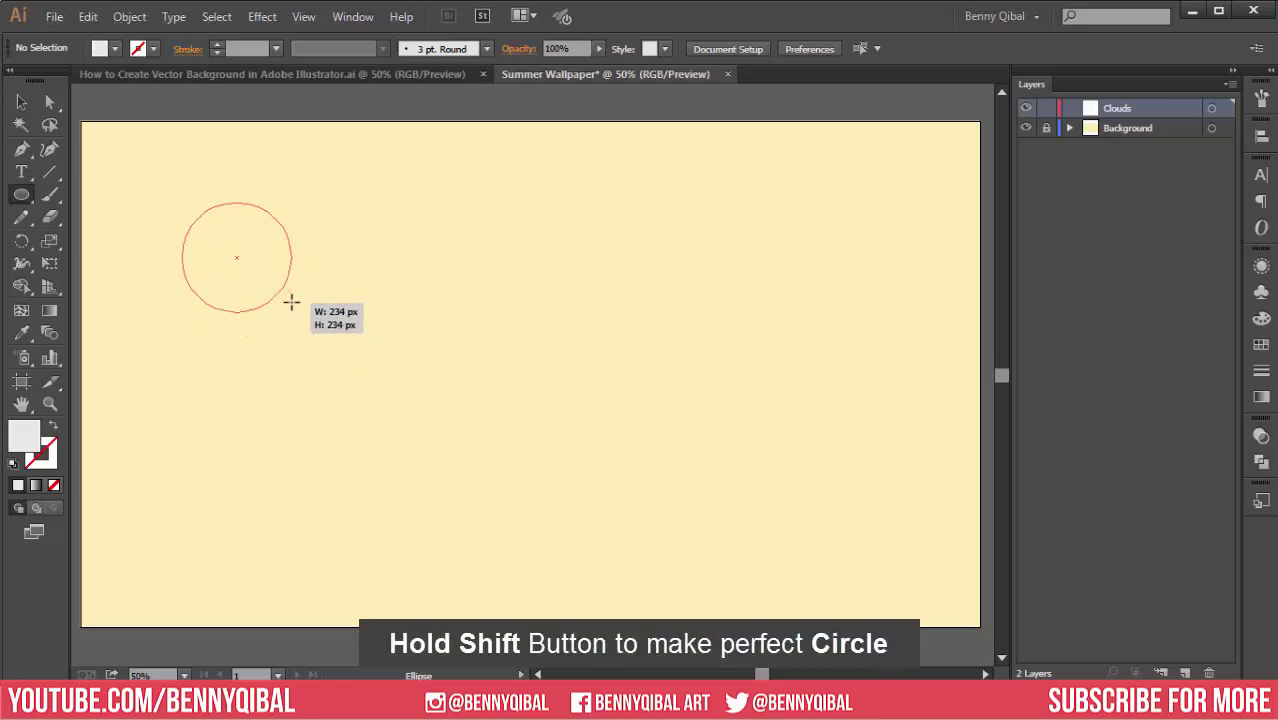
pyautogui.moveTo(303, 328); pyautogui.dragTo(293, 314)
pyautogui.moveTo(267, 193)
pyautogui.mouseDown()
pyautogui.moveTo(333, 268)
pyautogui.moveTo(365, 248)
pyautogui.mouseUp()
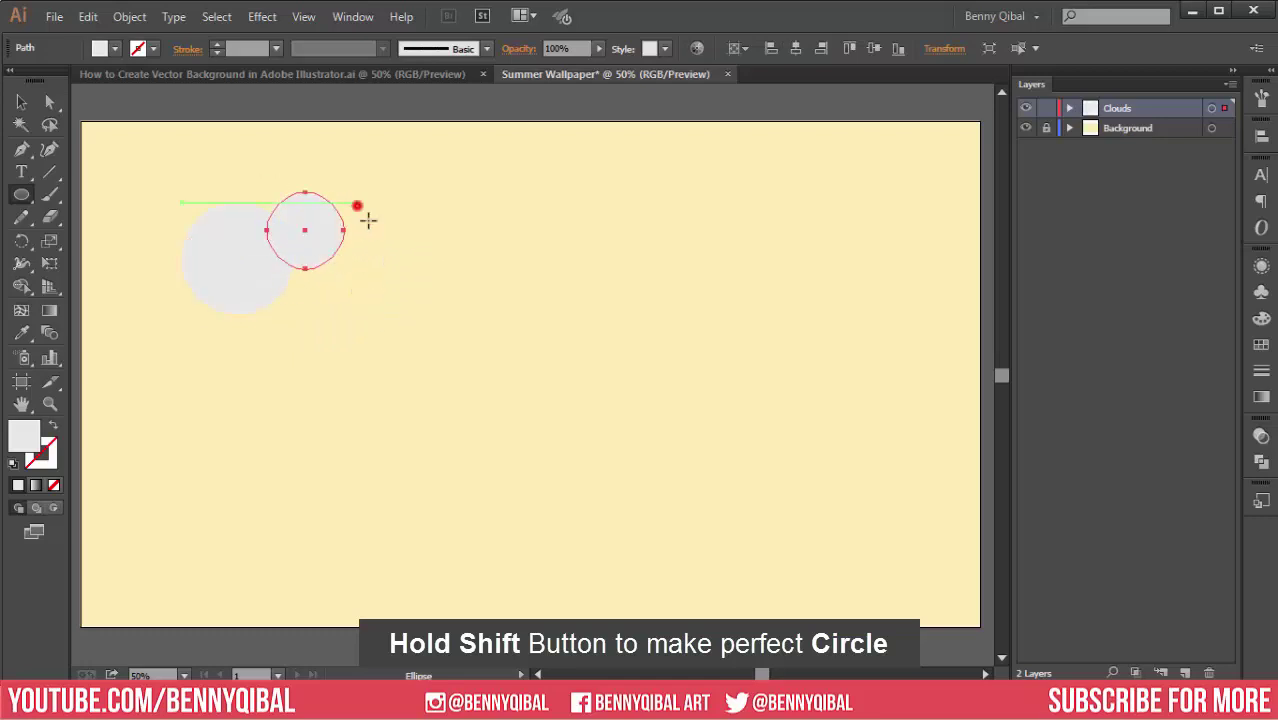
pyautogui.moveTo(356, 203)
pyautogui.mouseDown()
pyautogui.moveTo(440, 307)
pyautogui.moveTo(432, 277)
pyautogui.mouseUp()
# - Enlarge the big circle and move a small circle onto the cloud's left side
pyautogui.click(21, 101)
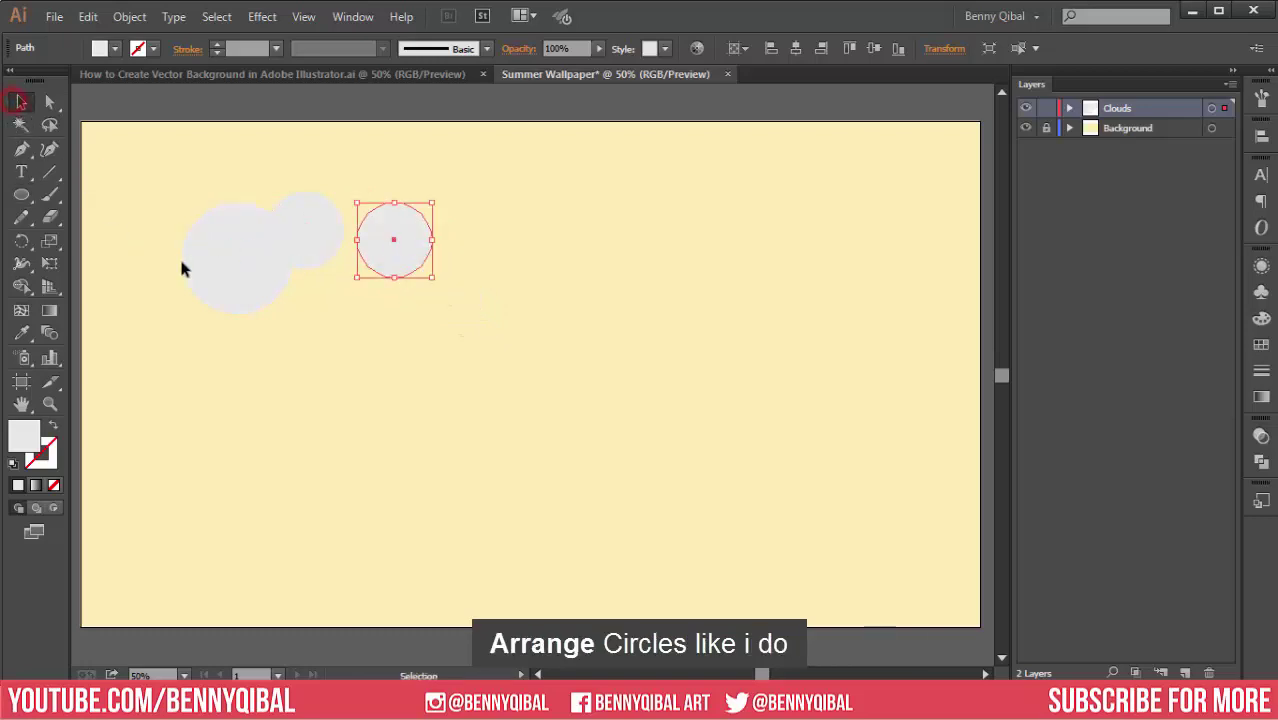
pyautogui.moveTo(219, 276); pyautogui.dragTo(222, 262)
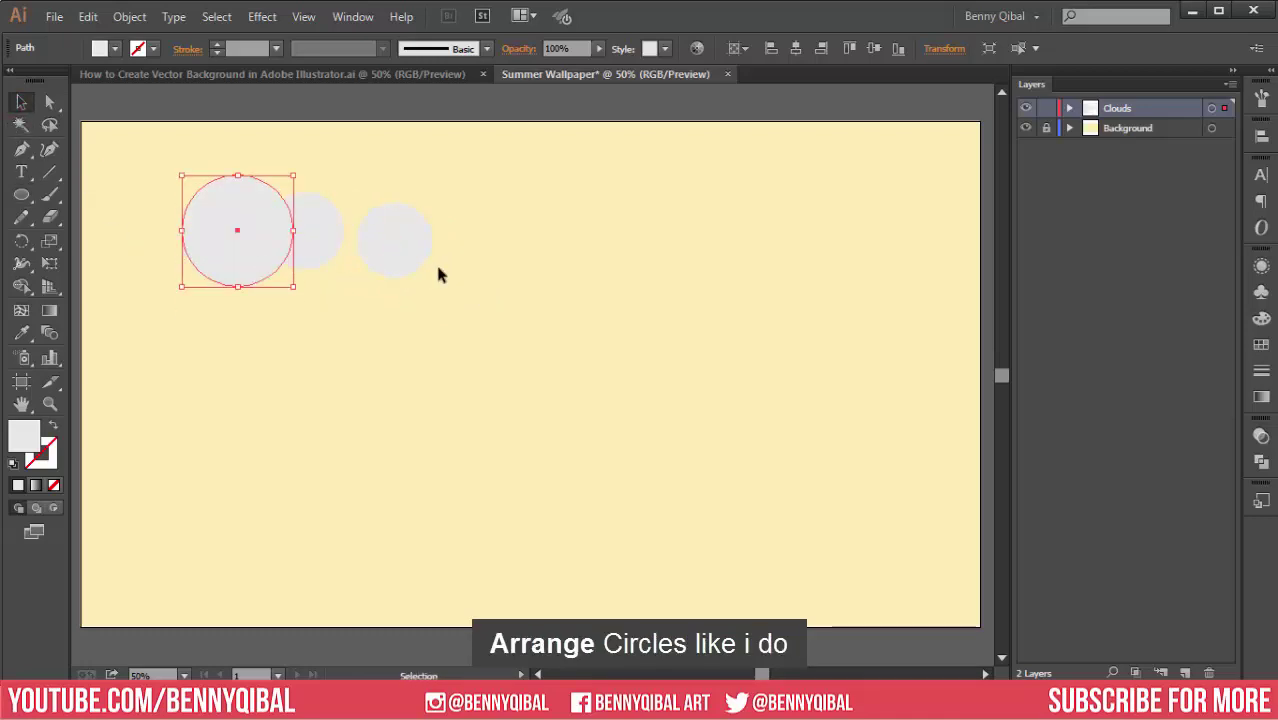
pyautogui.click(405, 248)
pyautogui.click(228, 237)
pyautogui.moveTo(188, 304)
pyautogui.mouseDown()
pyautogui.moveTo(152, 334)
pyautogui.moveTo(192, 280)
pyautogui.mouseUp()
pyautogui.click(405, 249)
pyautogui.moveTo(373, 250); pyautogui.dragTo(138, 240)
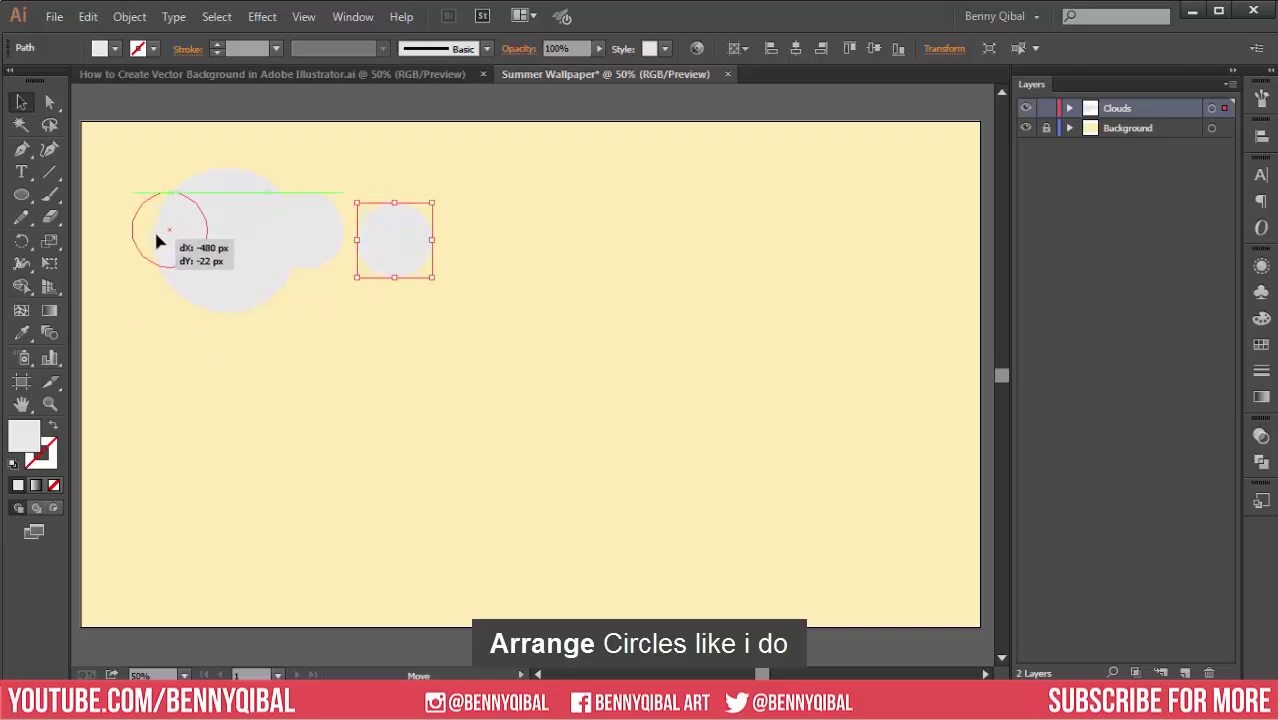
pyautogui.moveTo(138, 240); pyautogui.dragTo(154, 229)
# - Enlarge the big circle further and position the side circles into a cloud cluster
pyautogui.hotkey('ctrl', '+')
pyautogui.click(493, 268)
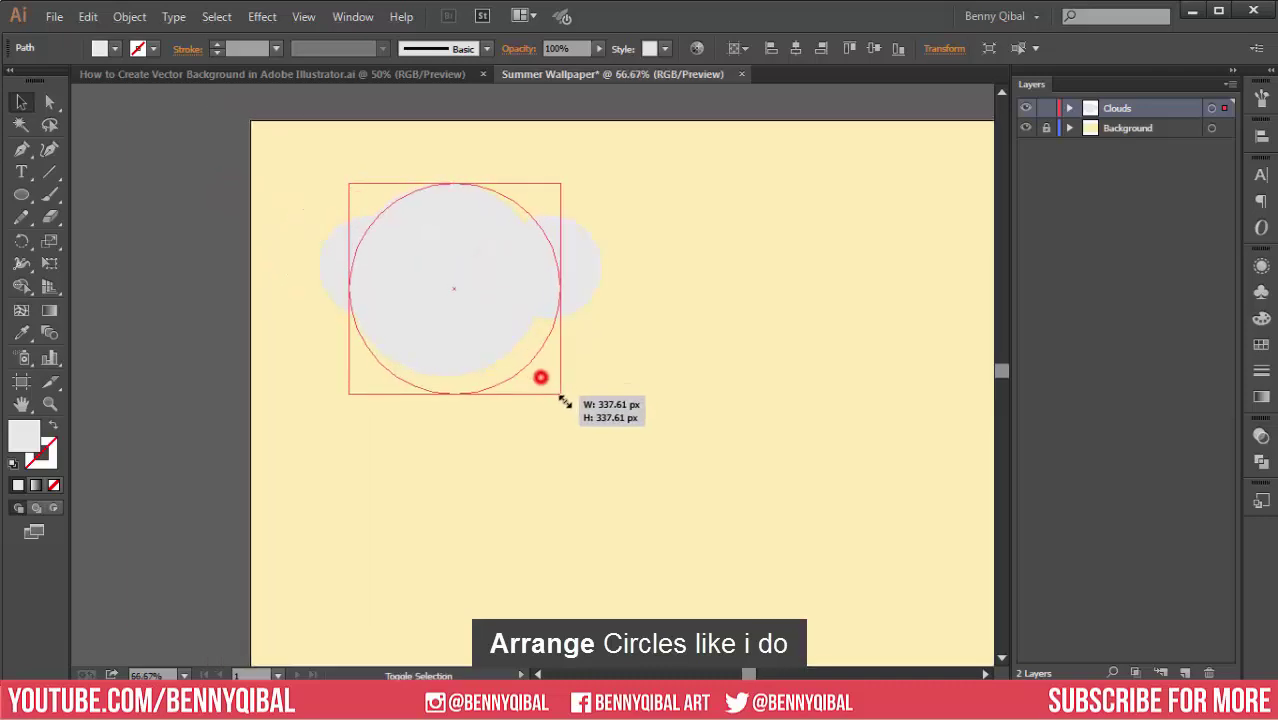
pyautogui.moveTo(528, 371); pyautogui.dragTo(562, 385)
pyautogui.moveTo(434, 241); pyautogui.dragTo(349, 246)
pyautogui.moveTo(479, 277); pyautogui.dragTo(502, 274)
pyautogui.moveTo(265, 270); pyautogui.dragTo(251, 277)
# - Select all three circles and reapply the light grey fill
pyautogui.click(270, 188)
pyautogui.moveTo(556, 448); pyautogui.dragTo(194, 180)
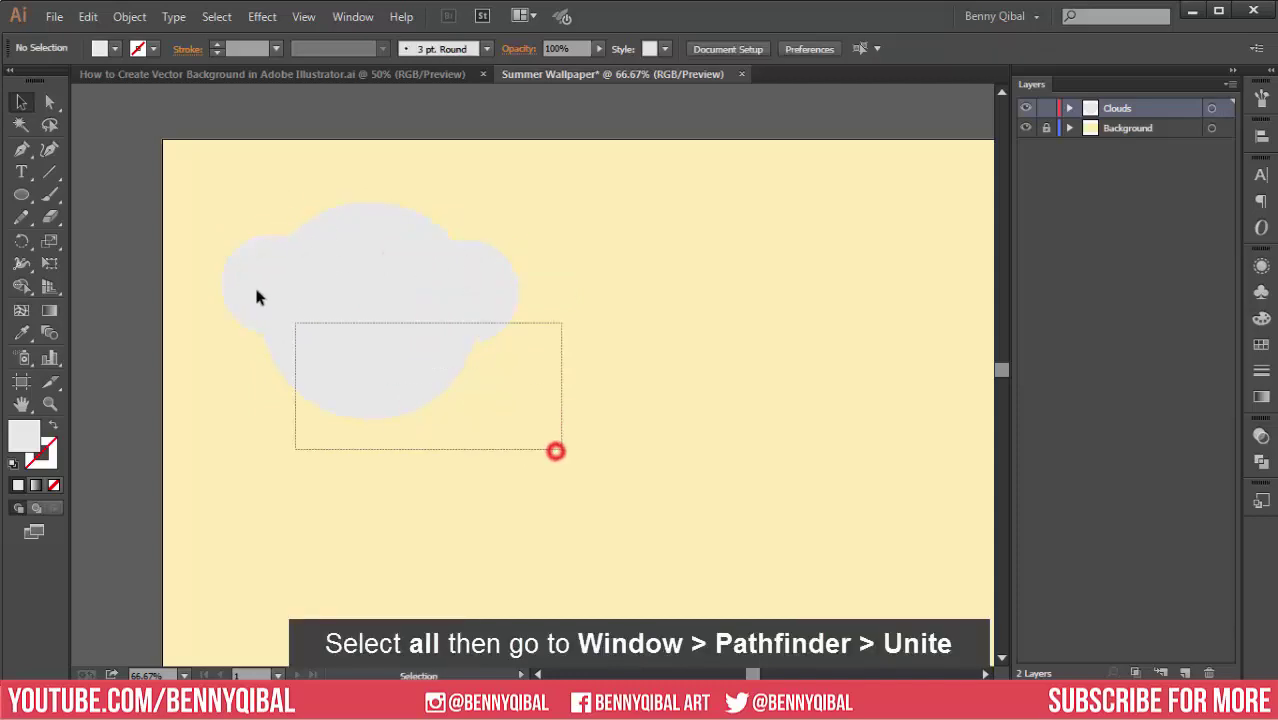
pyautogui.doubleClick(26, 438)
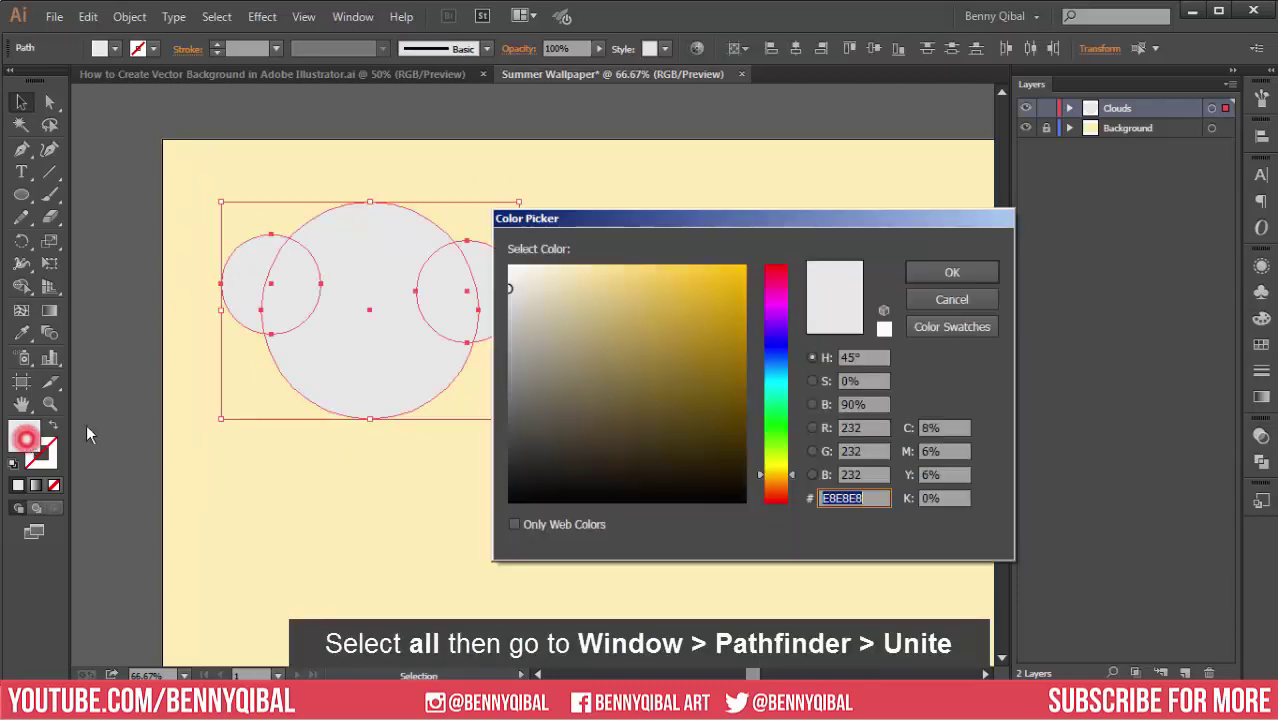
pyautogui.click(951, 271)
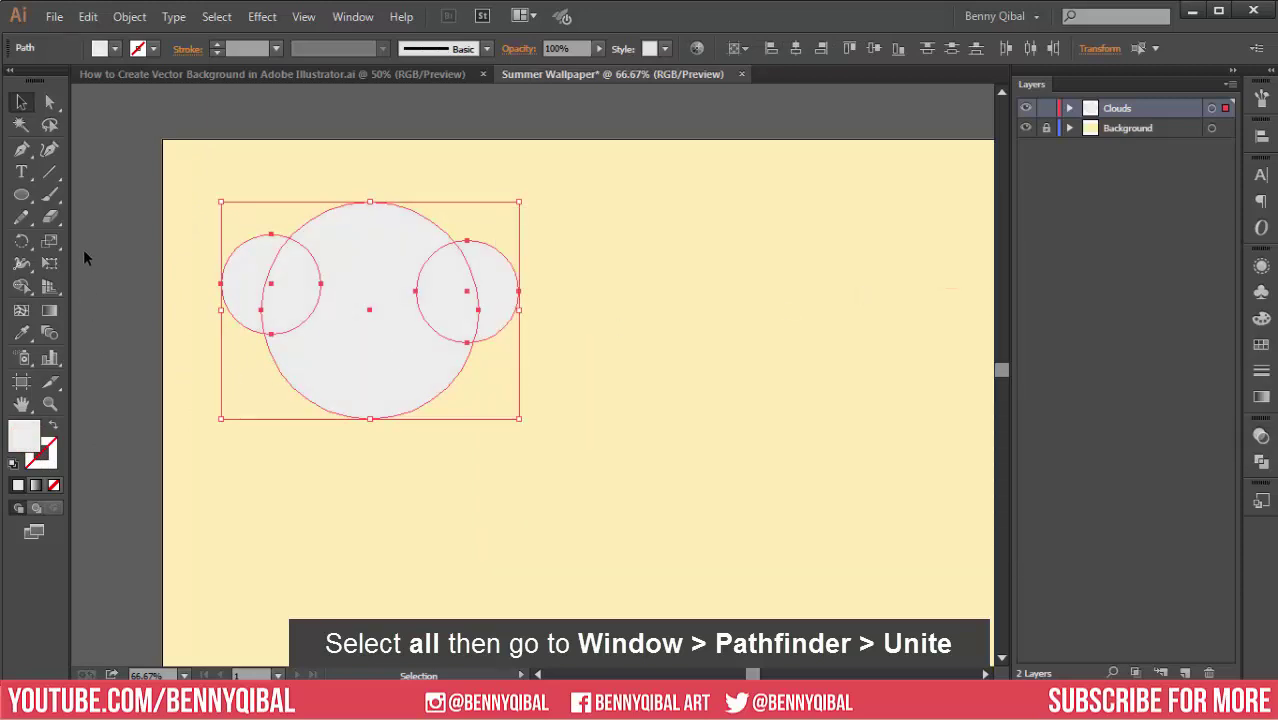
pyautogui.click(22, 195)
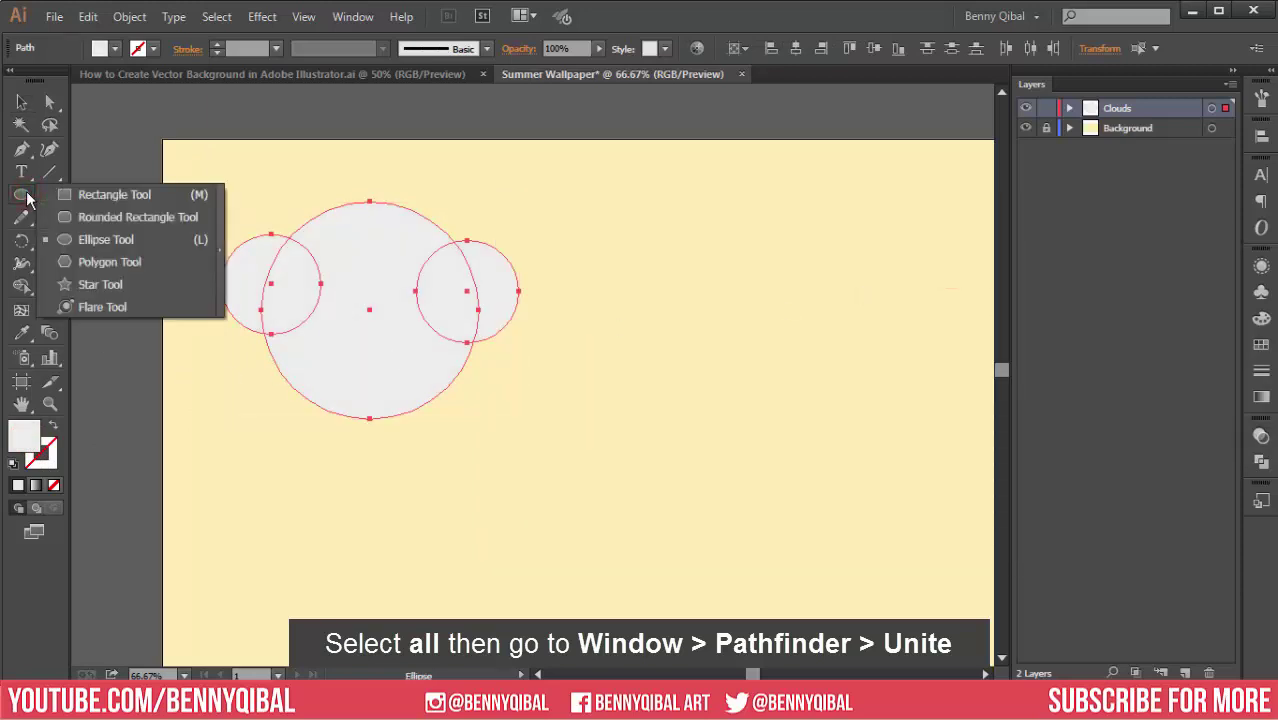
pyautogui.click(82, 195)
pyautogui.click(22, 102)
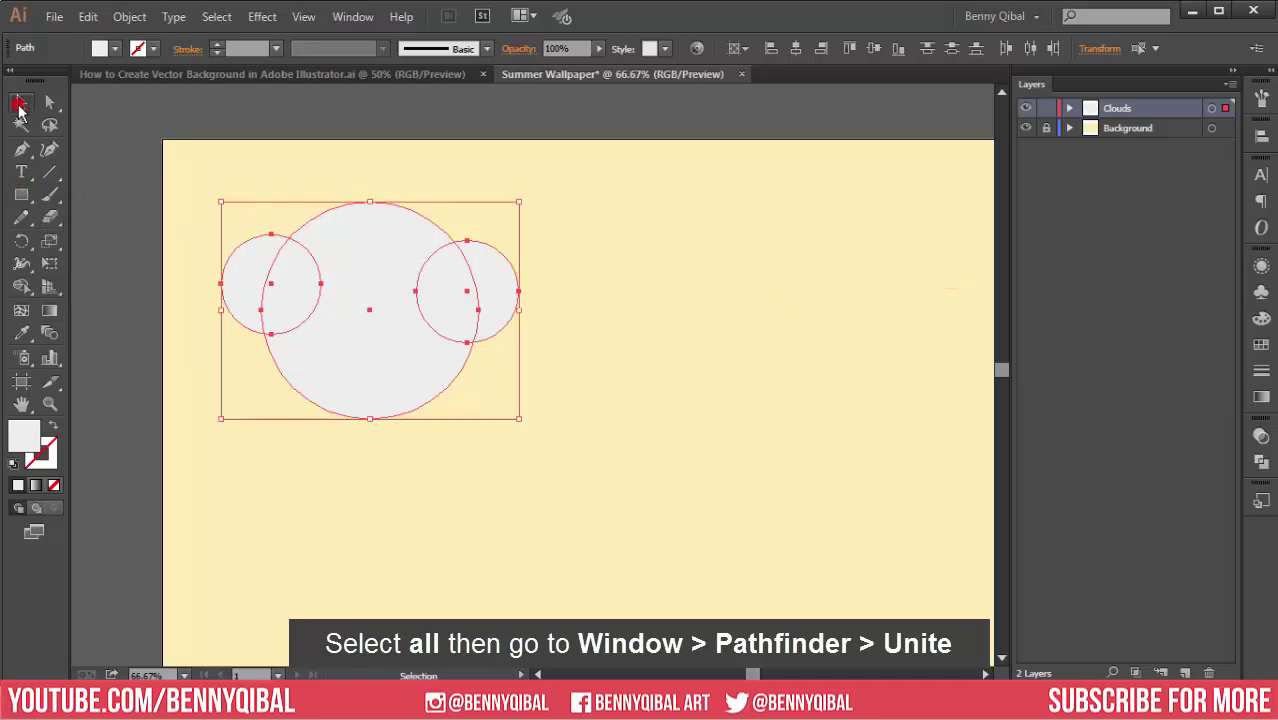
# - Merge the three circles into one cloud path with Pathfinder Unite
pyautogui.moveTo(190, 175); pyautogui.dragTo(585, 441)
pyautogui.click(353, 16)
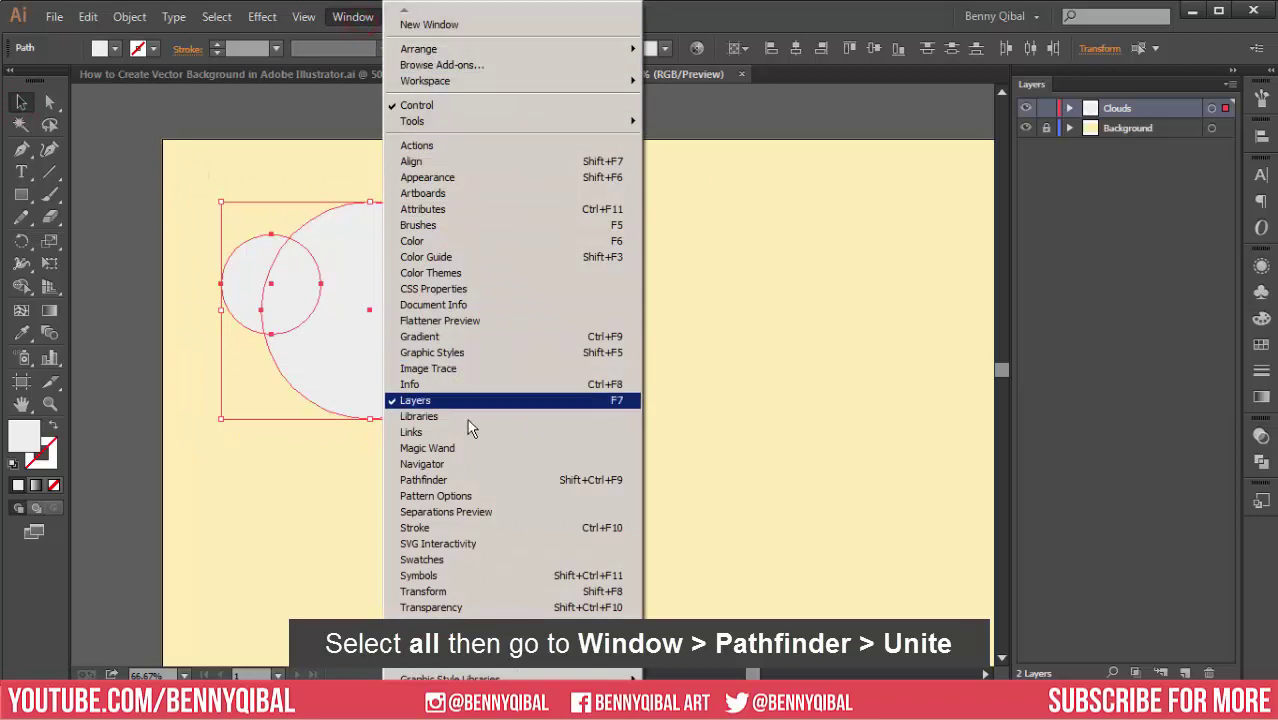
pyautogui.click(497, 488)
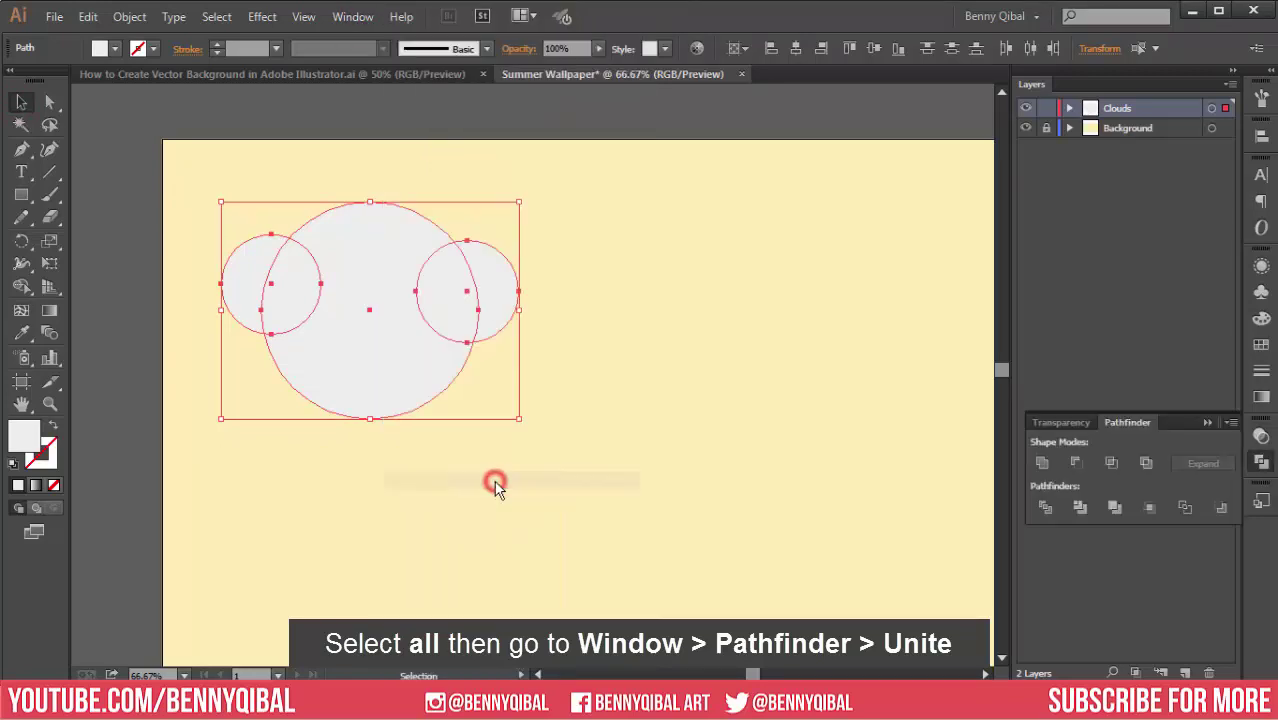
pyautogui.click(1042, 462)
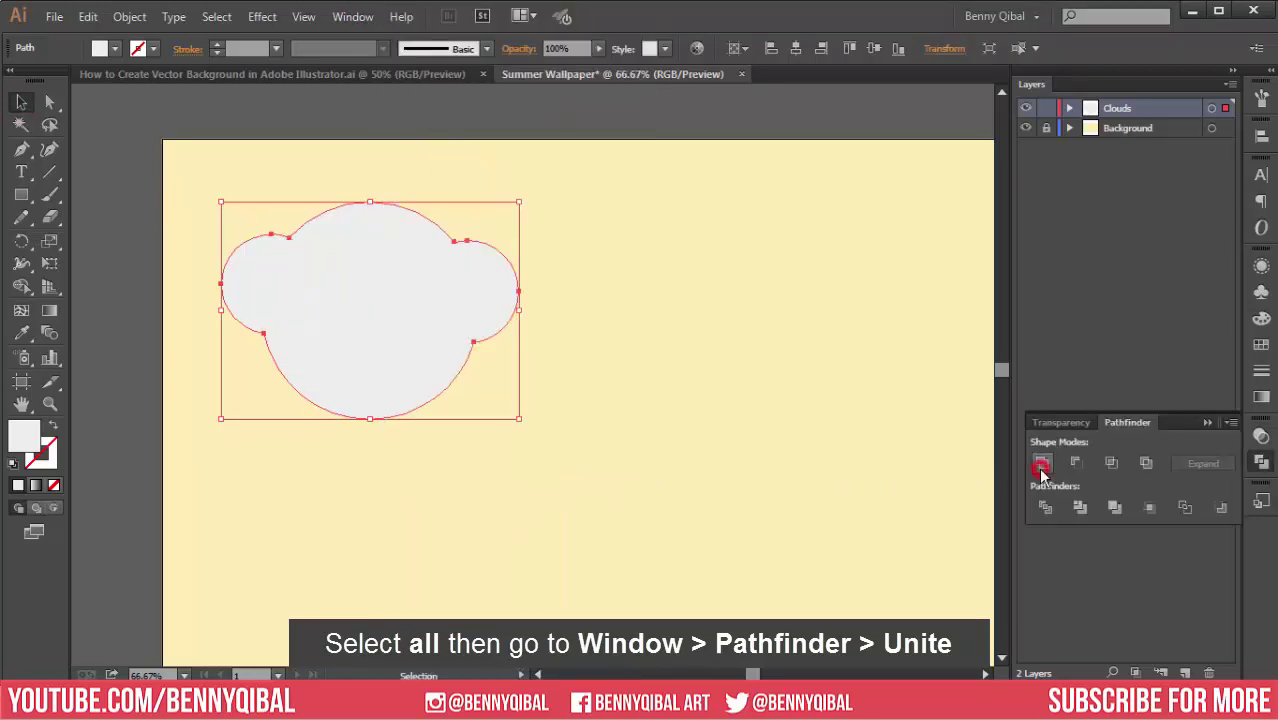
pyautogui.click(21, 195)
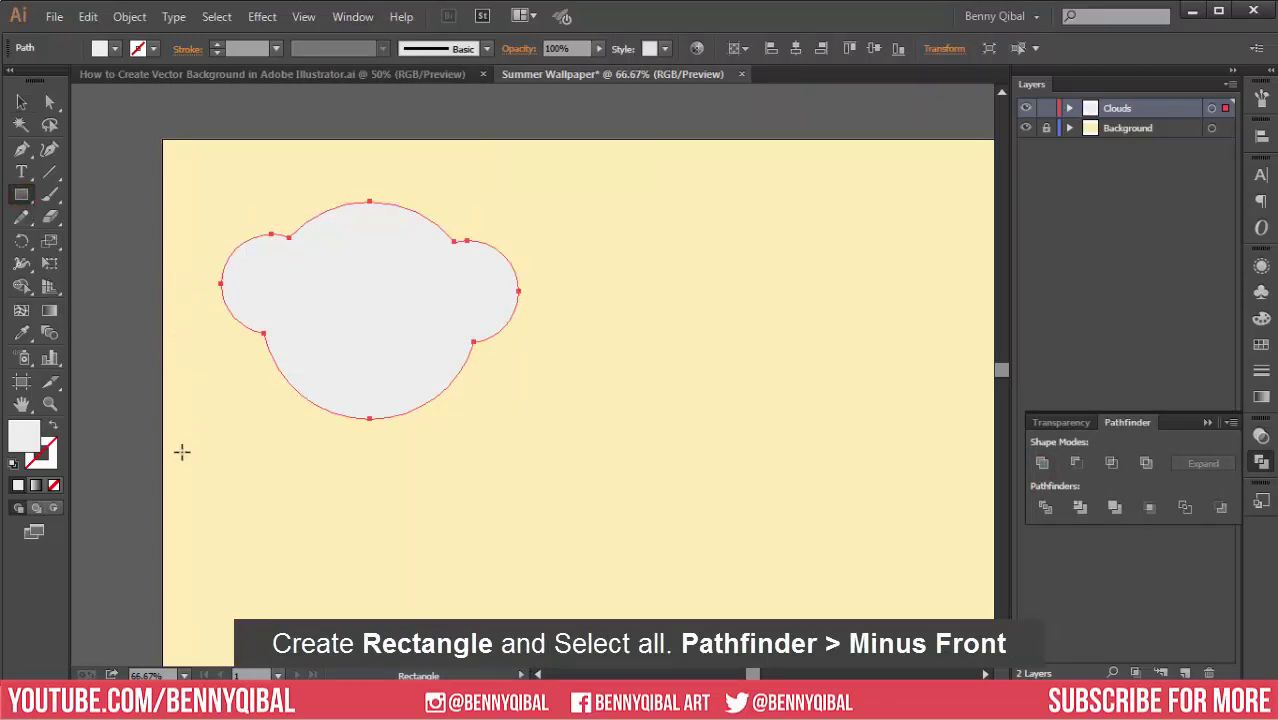
# - Subtract a rectangle over the cloud's lower half with Minus Front, leaving a flat base
pyautogui.moveTo(181, 452); pyautogui.dragTo(587, 280)
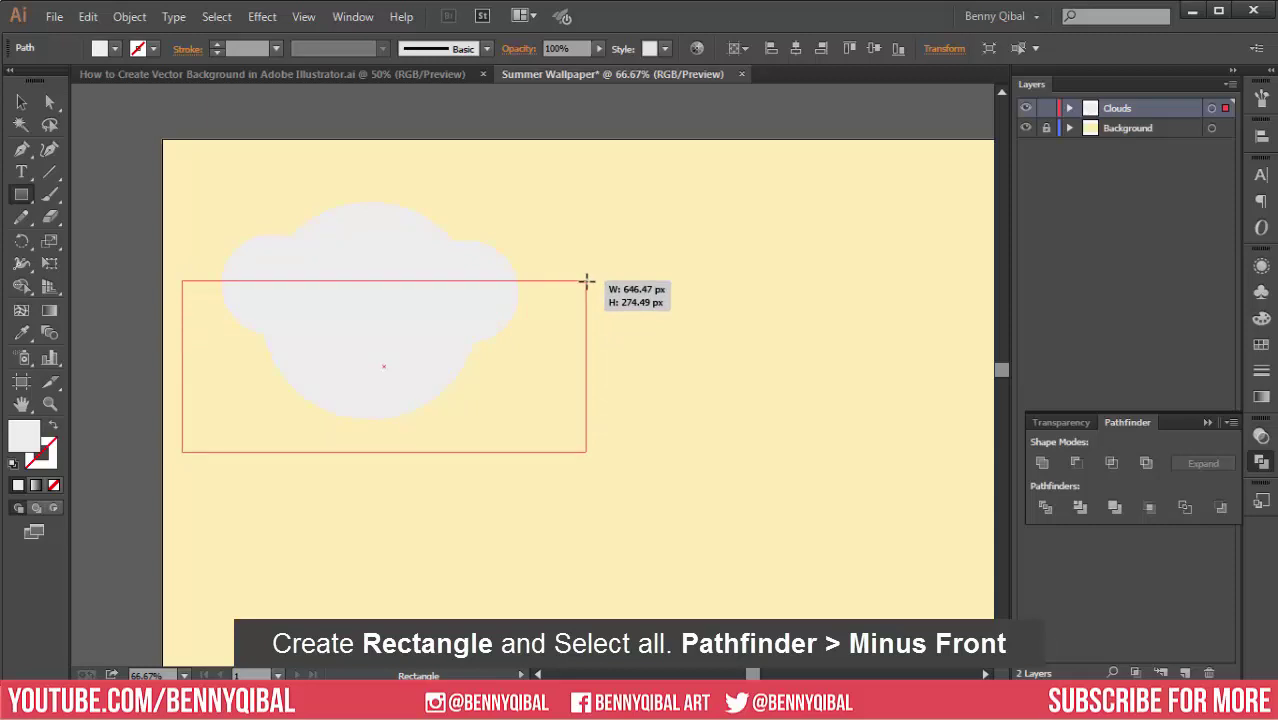
pyautogui.moveTo(587, 280); pyautogui.dragTo(586, 285)
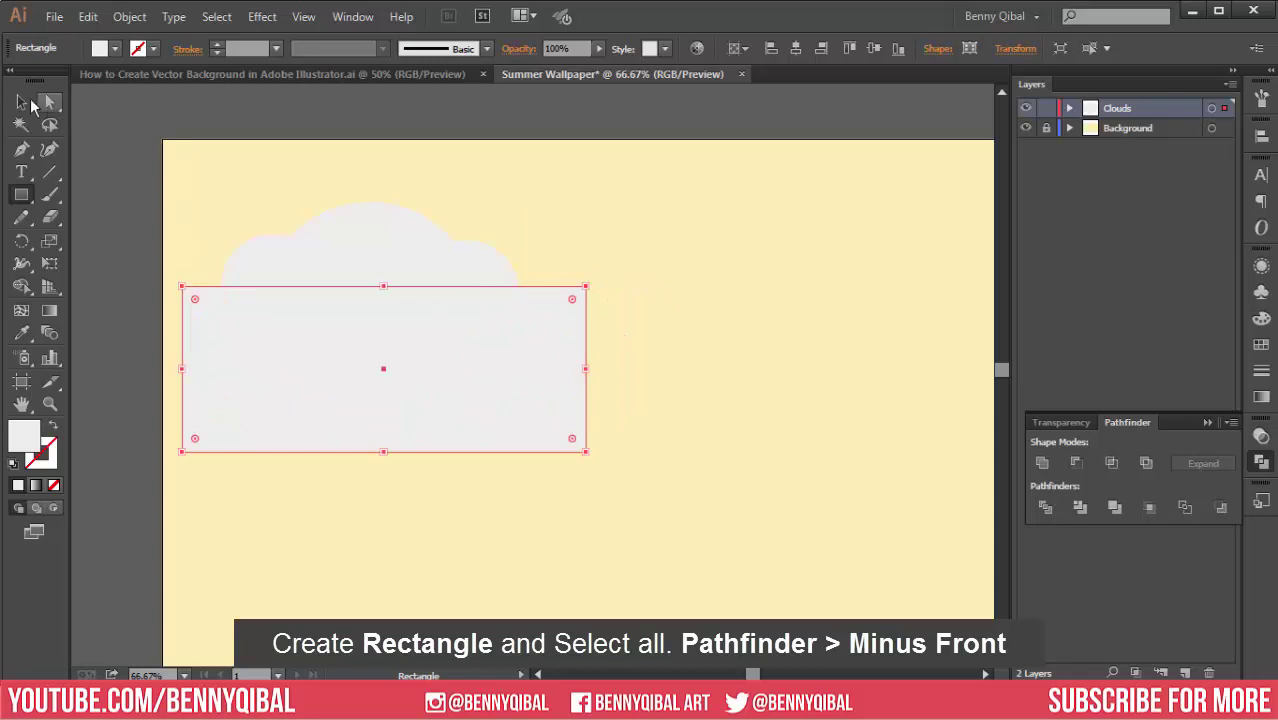
pyautogui.click(24, 102)
pyautogui.moveTo(174, 197)
pyautogui.mouseDown()
pyautogui.moveTo(417, 437)
pyautogui.moveTo(518, 443)
pyautogui.mouseUp()
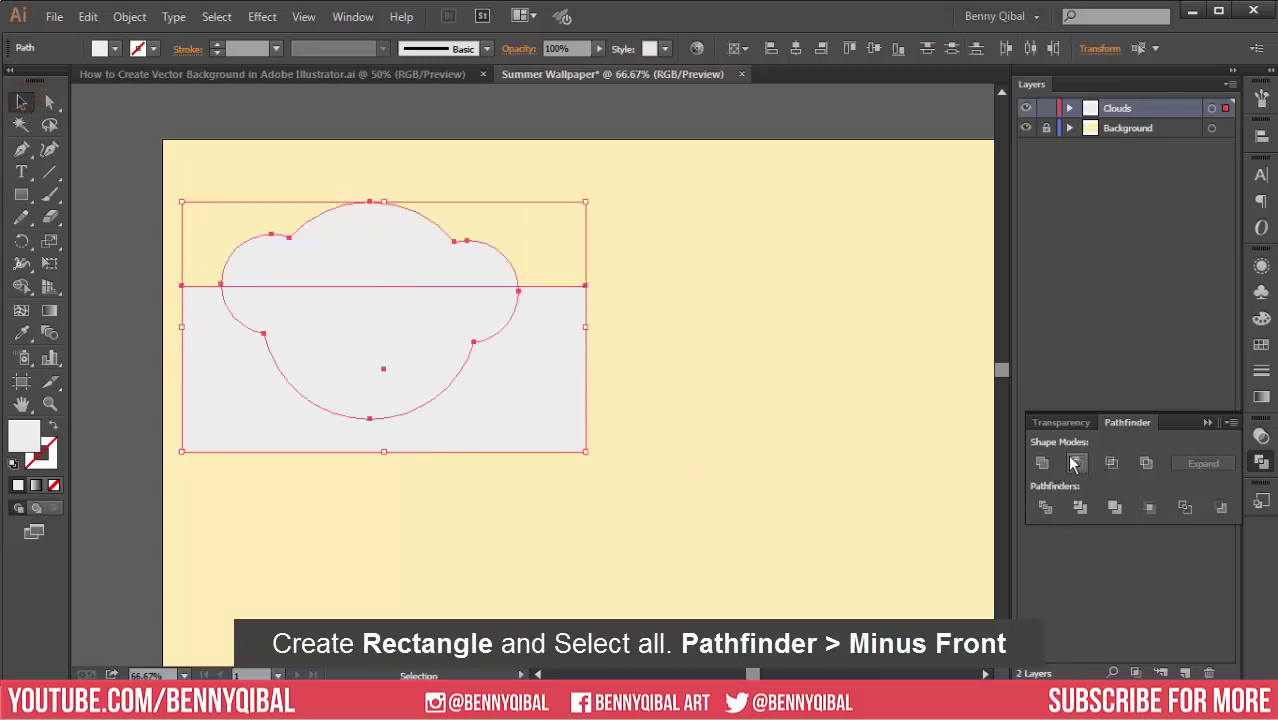
pyautogui.click(1074, 463)
pyautogui.click(499, 421)
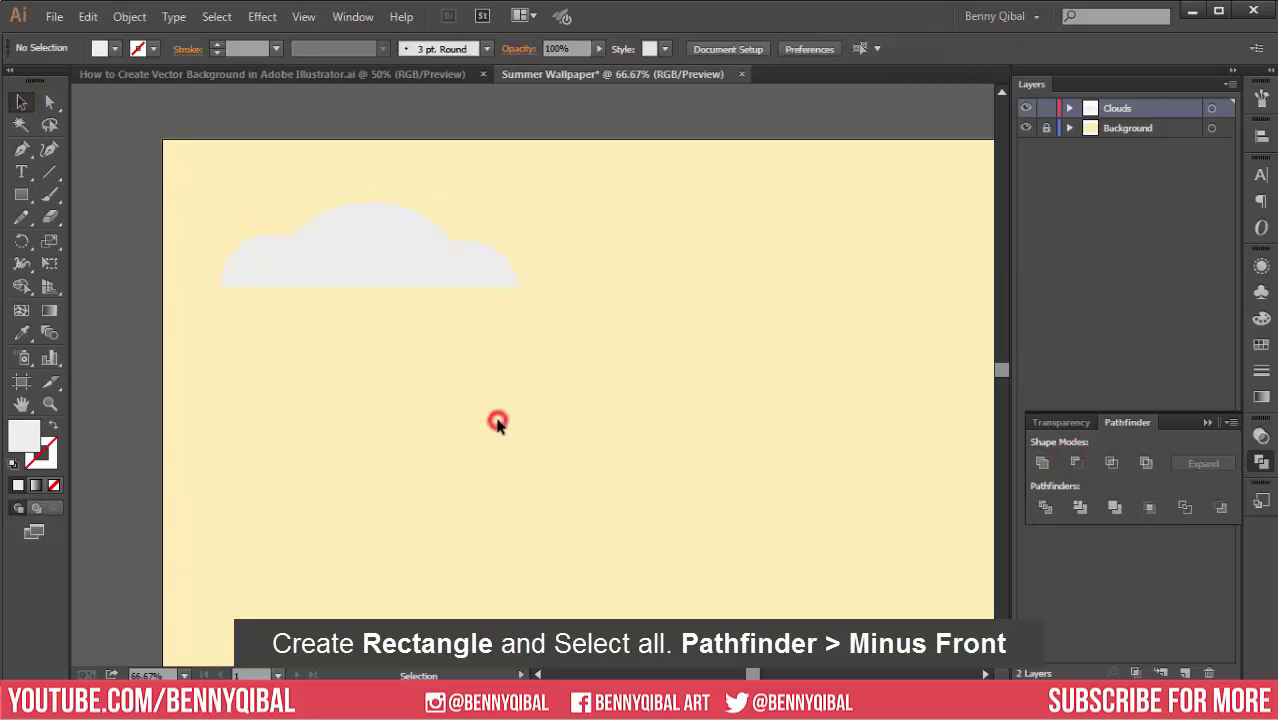
pyautogui.scroll(1, 375, 282)
pyautogui.scroll(1, 375, 282)
pyautogui.moveTo(322, 229); pyautogui.dragTo(503, 345)
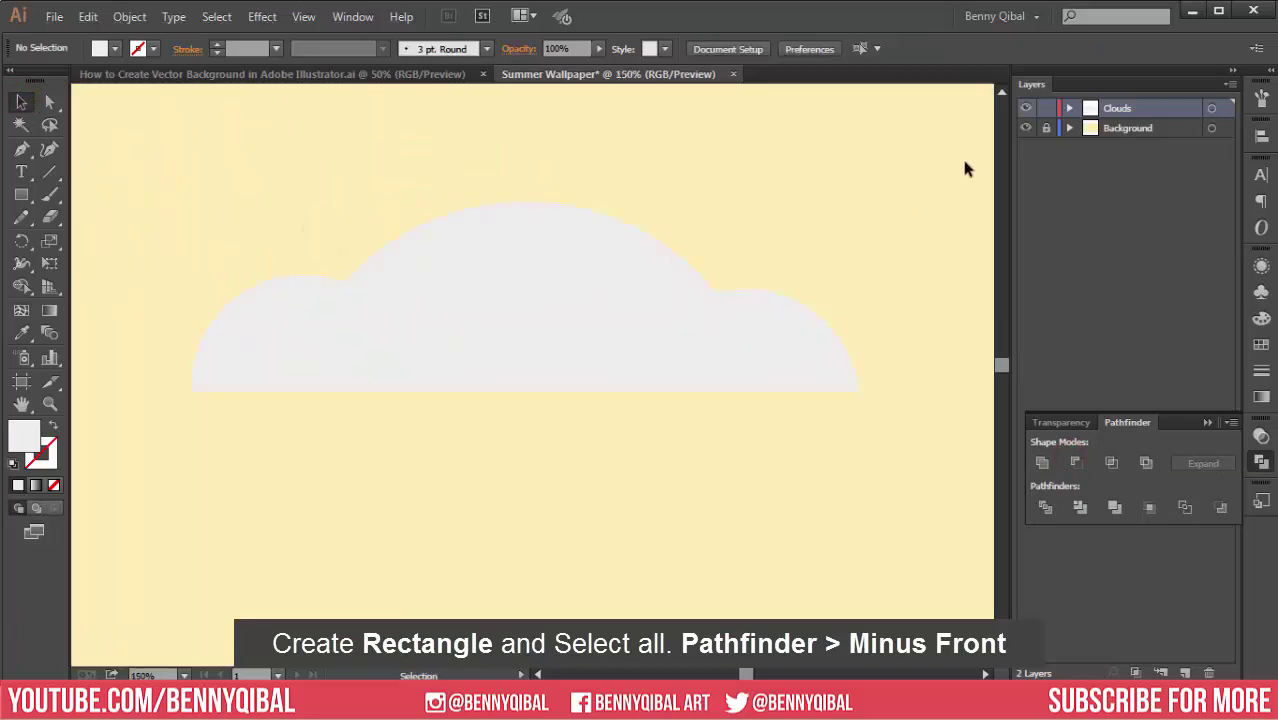
# - Add Layer 3 with a full-artboard rectangle filled dark grey #303030
pyautogui.click(1135, 131)
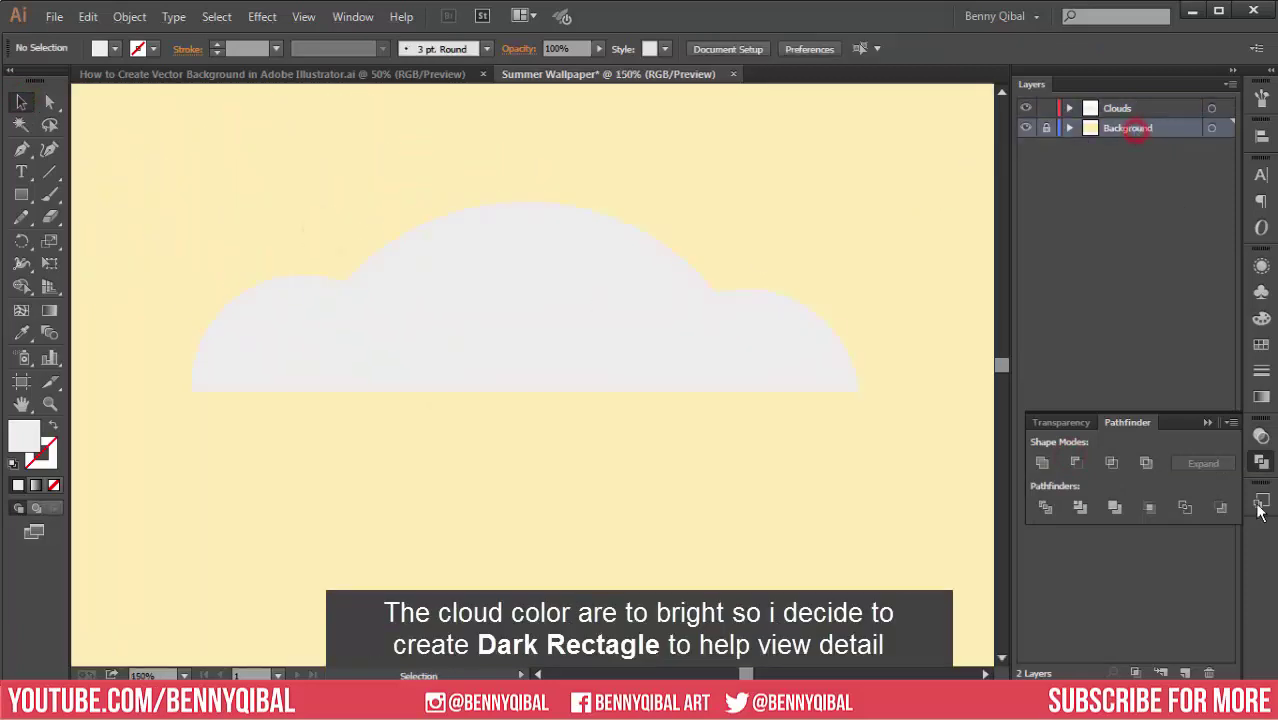
pyautogui.click(1186, 673)
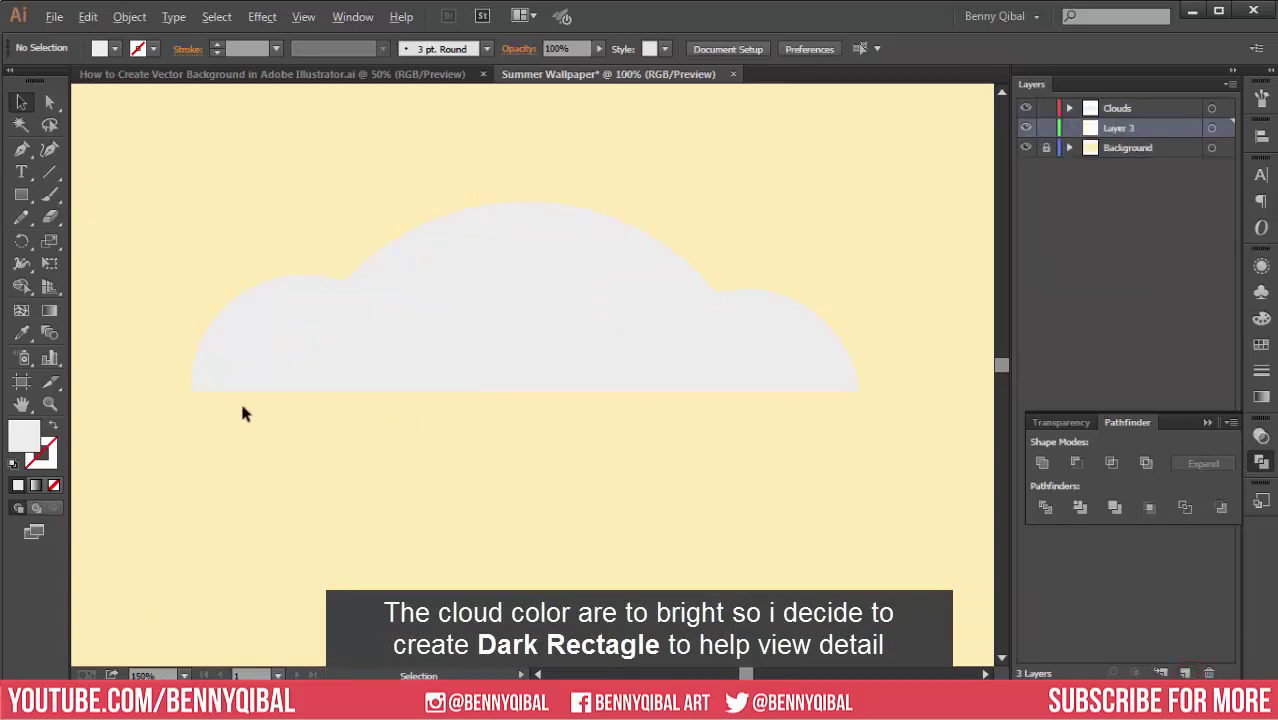
pyautogui.scroll(-4, 297, 382)
pyautogui.scroll(-2, 297, 382)
pyautogui.click(22, 194)
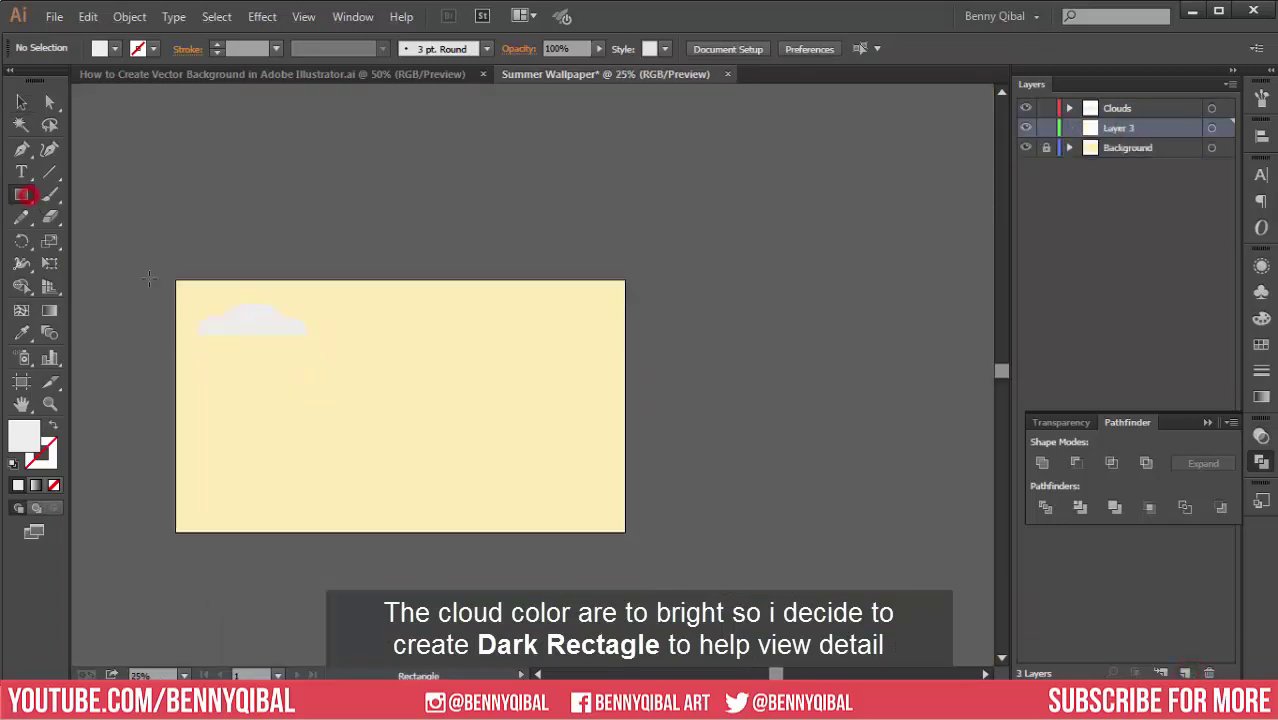
pyautogui.moveTo(173, 277); pyautogui.dragTo(625, 532)
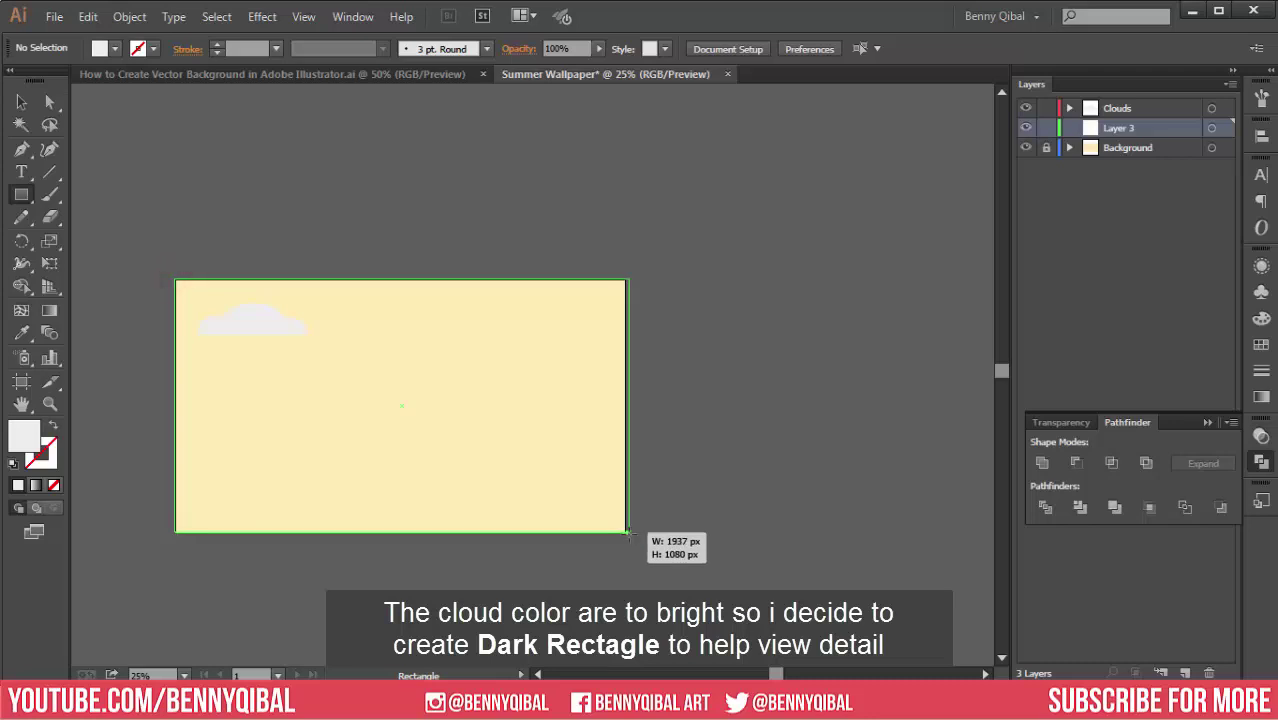
pyautogui.doubleClick(35, 432)
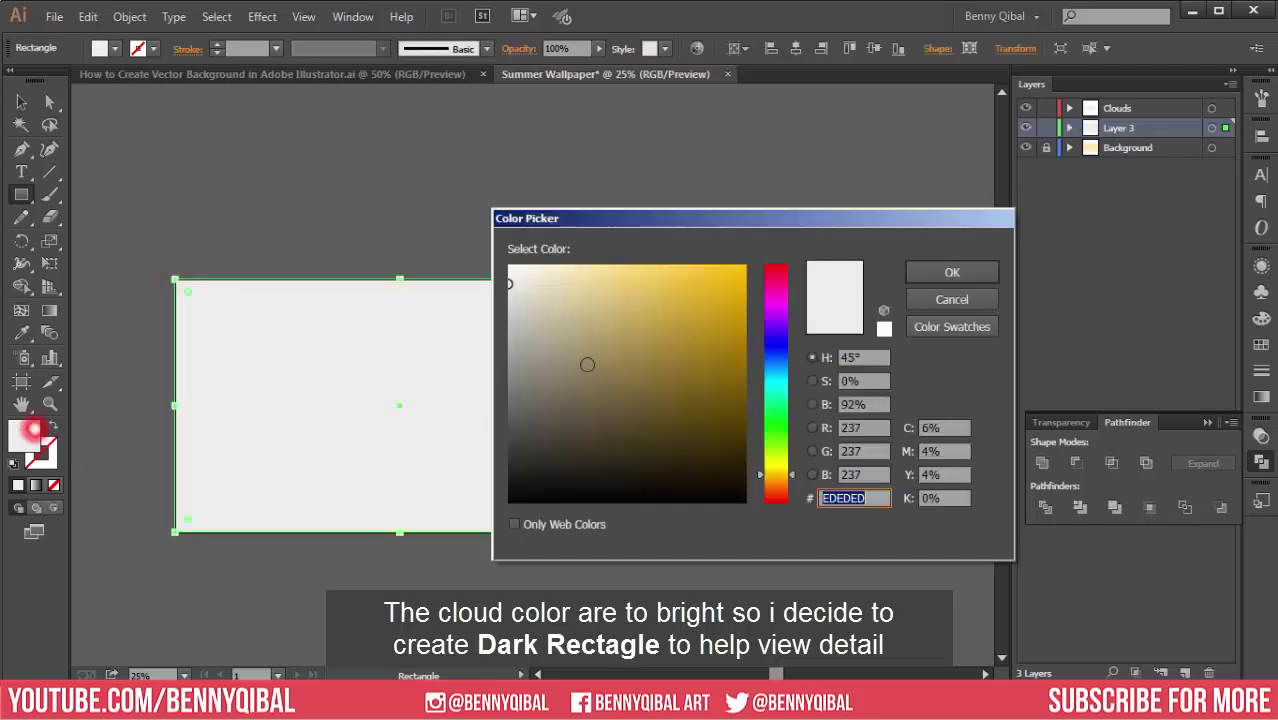
pyautogui.moveTo(562, 380); pyautogui.dragTo(505, 458)
pyautogui.click(966, 280)
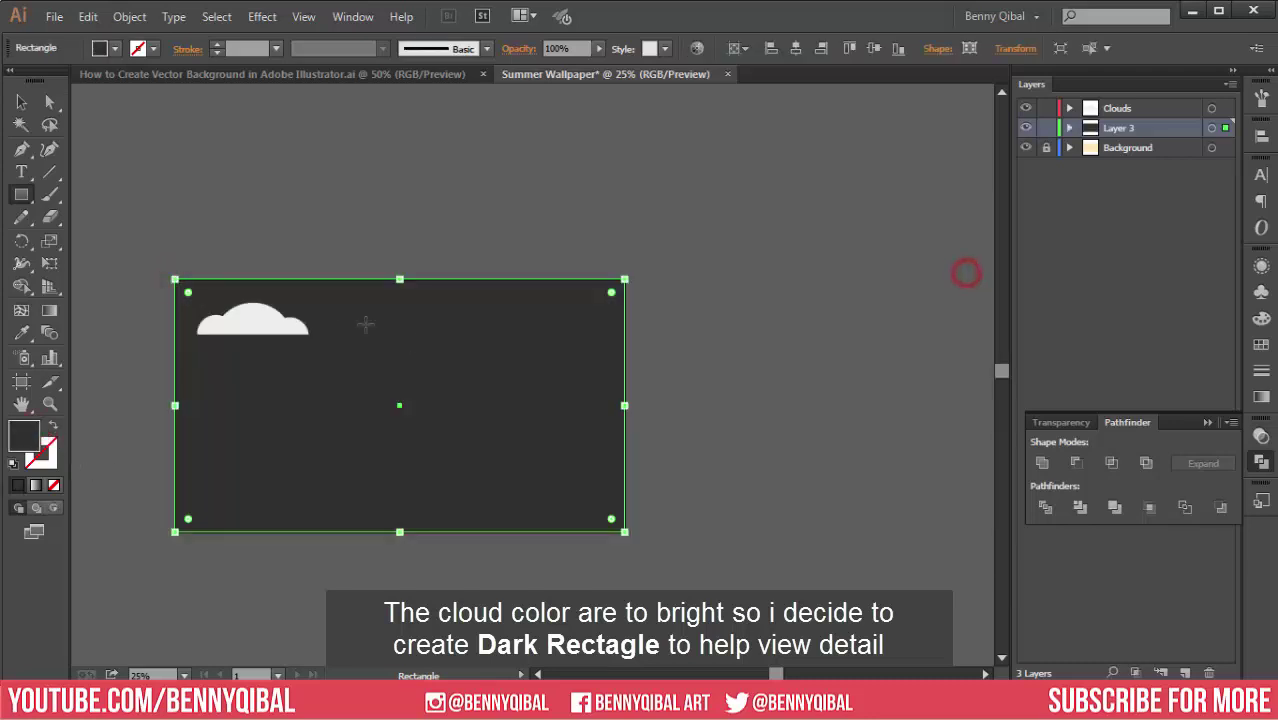
# - Lock Layer 3 and make the Clouds layer active
pyautogui.scroll(3, 262, 305)
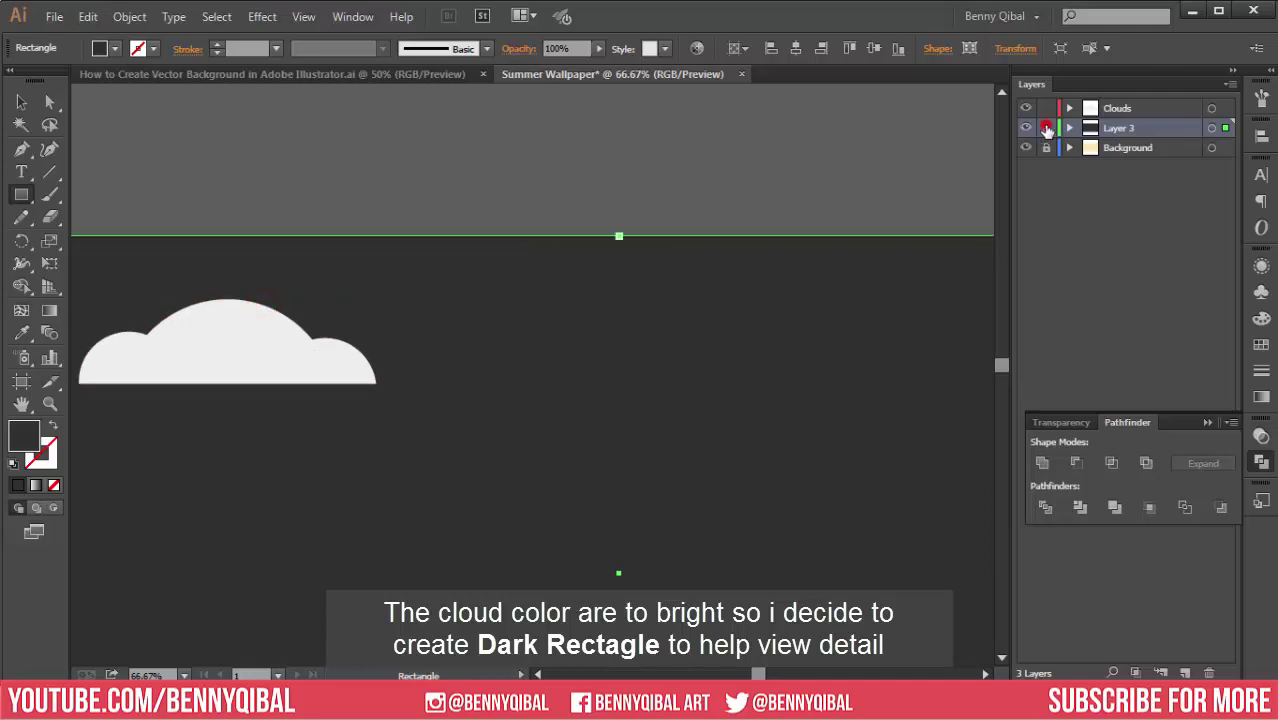
pyautogui.click(1046, 128)
pyautogui.click(1117, 108)
pyautogui.scroll(1, 236, 364)
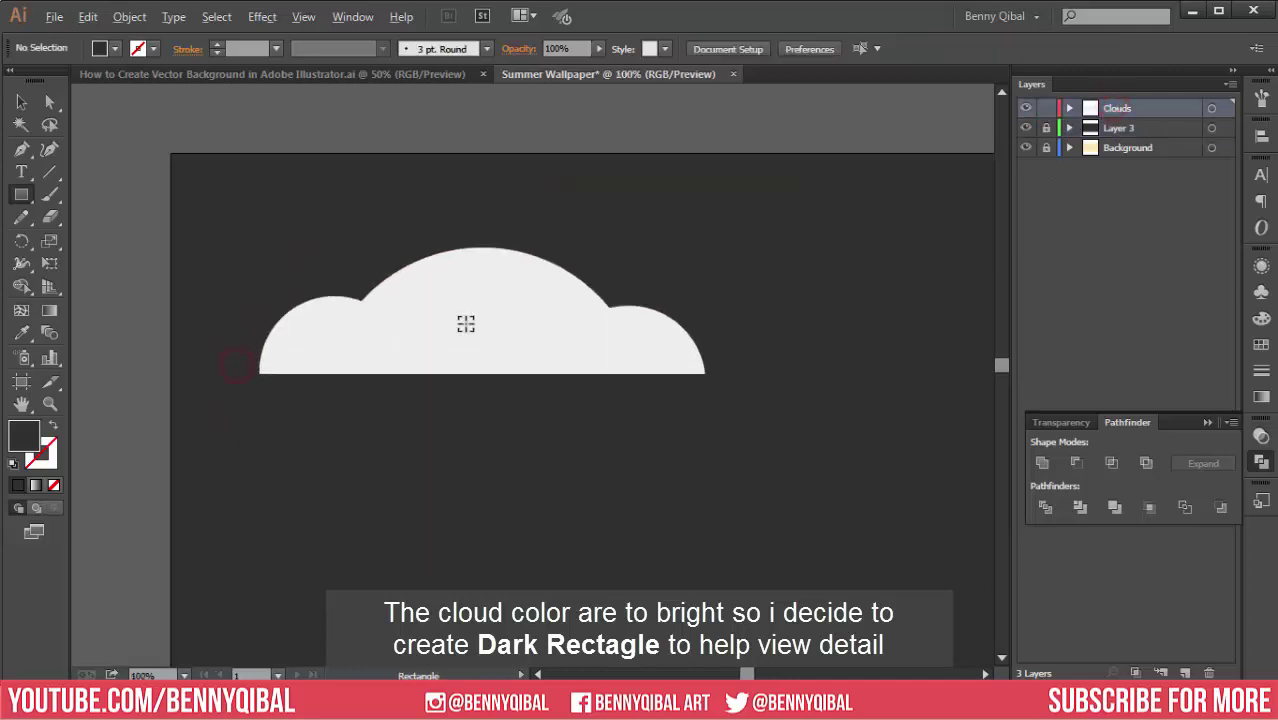
pyautogui.scroll(1, 448, 322)
# - Nudge the cloud, copy it and Paste in Front twice for three stacked cloud paths
pyautogui.press('v')
pyautogui.click(437, 334)
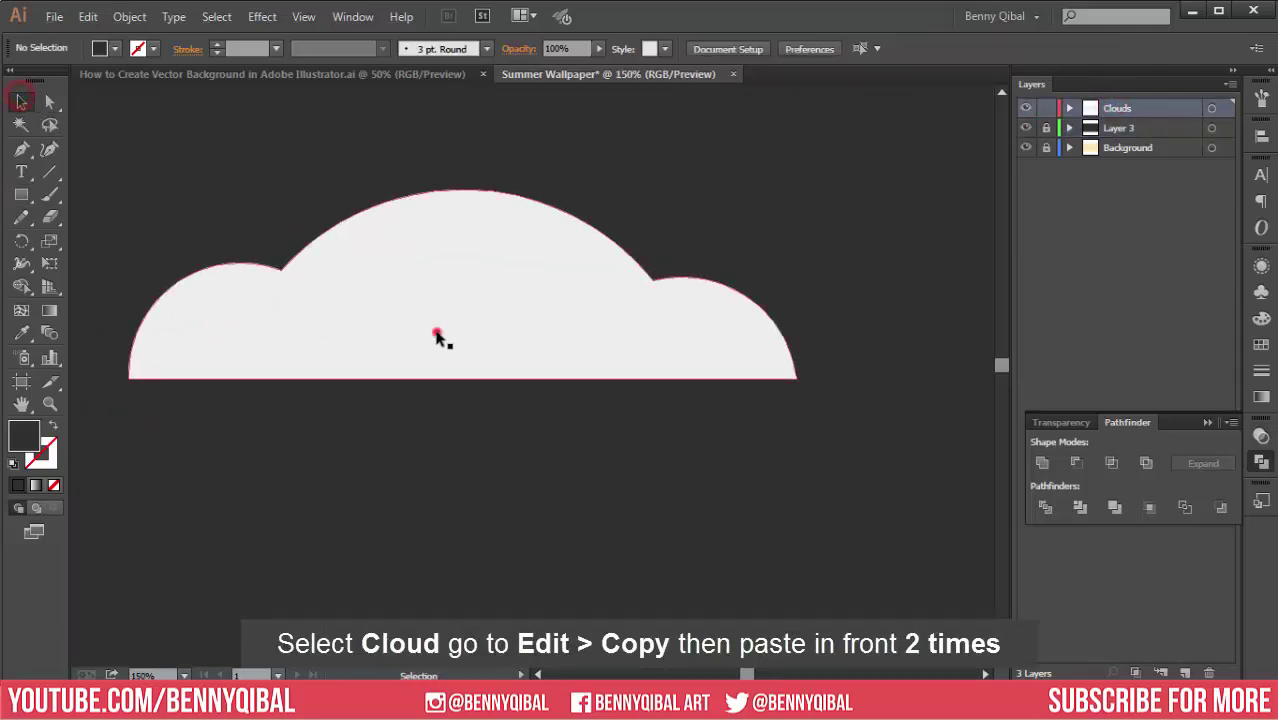
pyautogui.moveTo(434, 300); pyautogui.dragTo(490, 336)
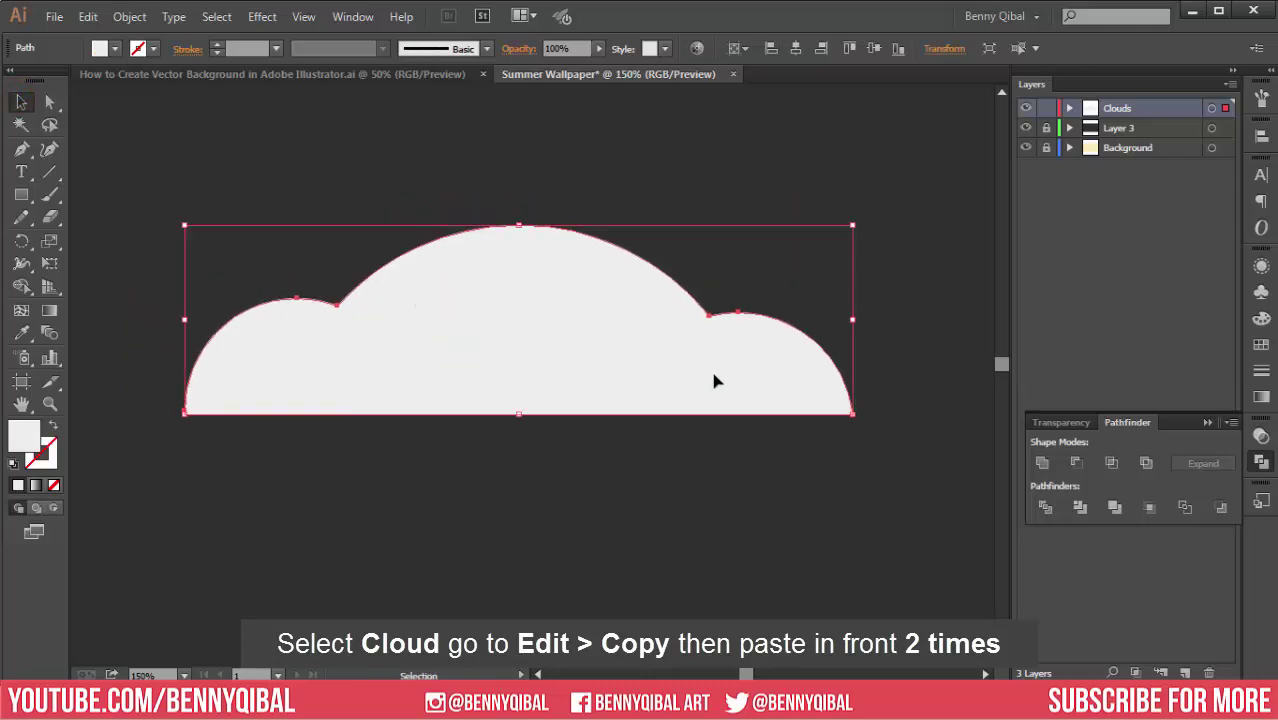
pyautogui.click(88, 17)
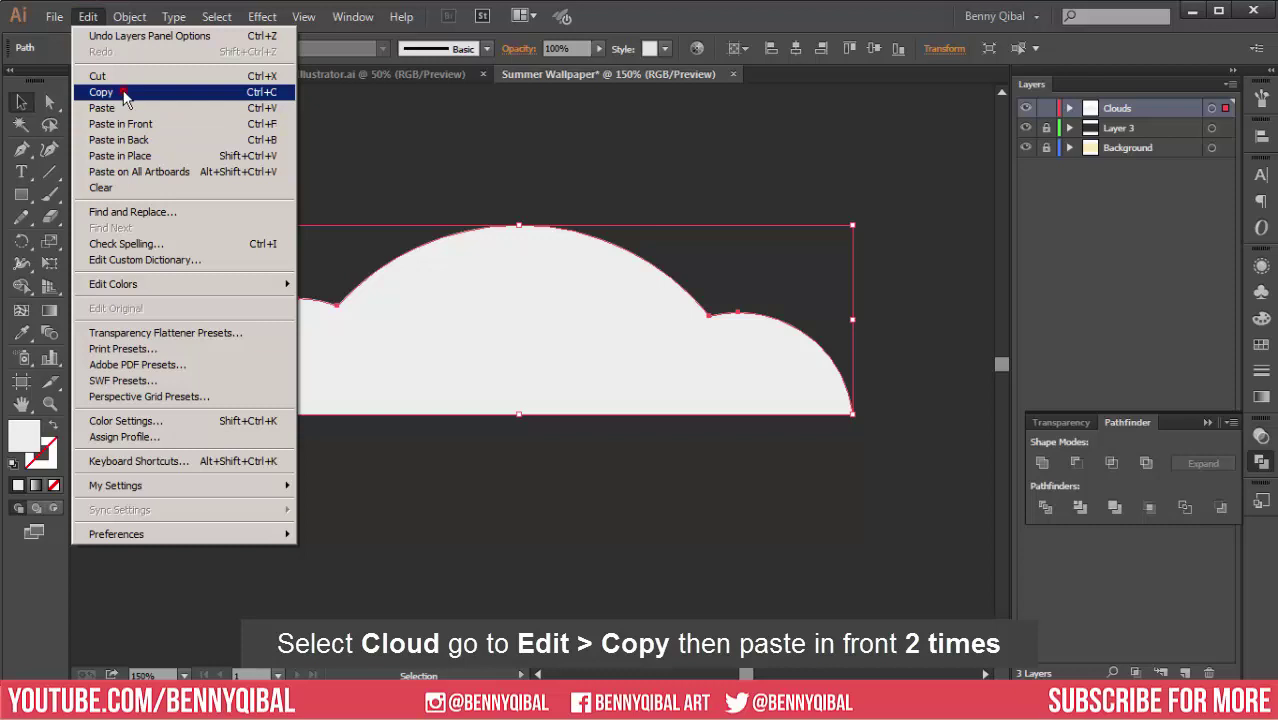
pyautogui.click(123, 92)
pyautogui.click(88, 17)
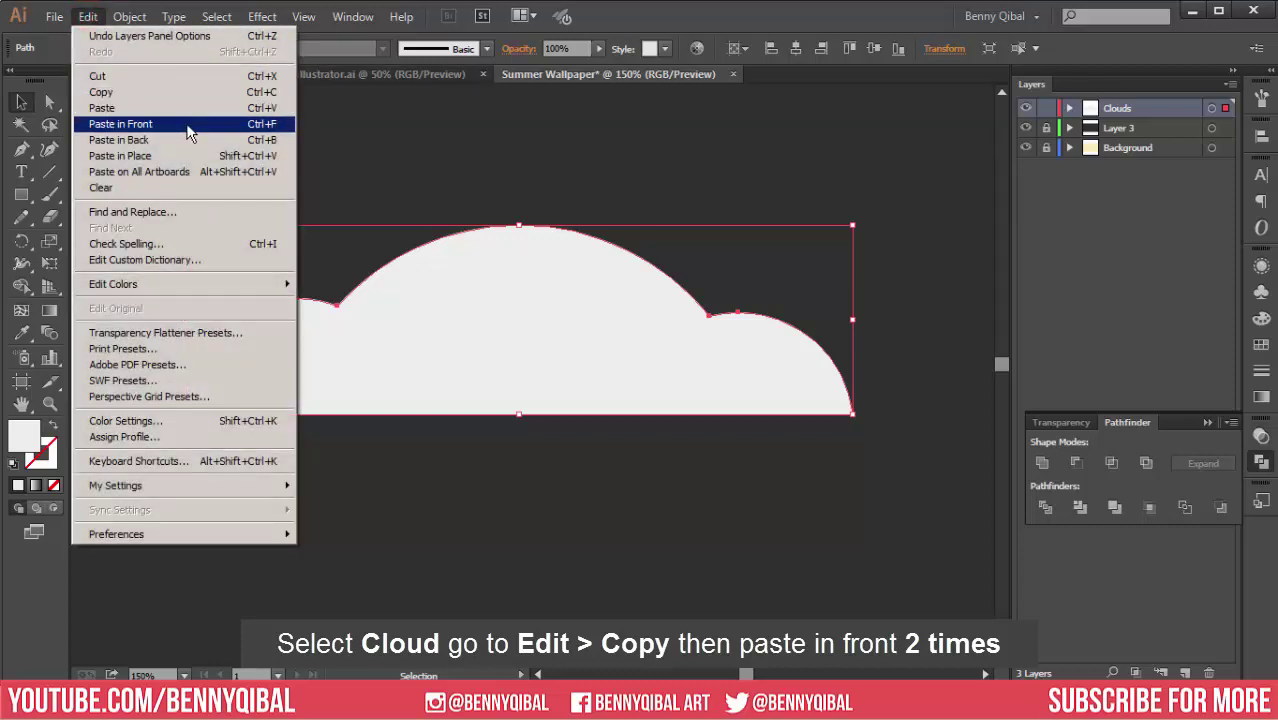
pyautogui.click(165, 125)
pyautogui.click(88, 17)
pyautogui.click(198, 124)
pyautogui.click(1069, 108)
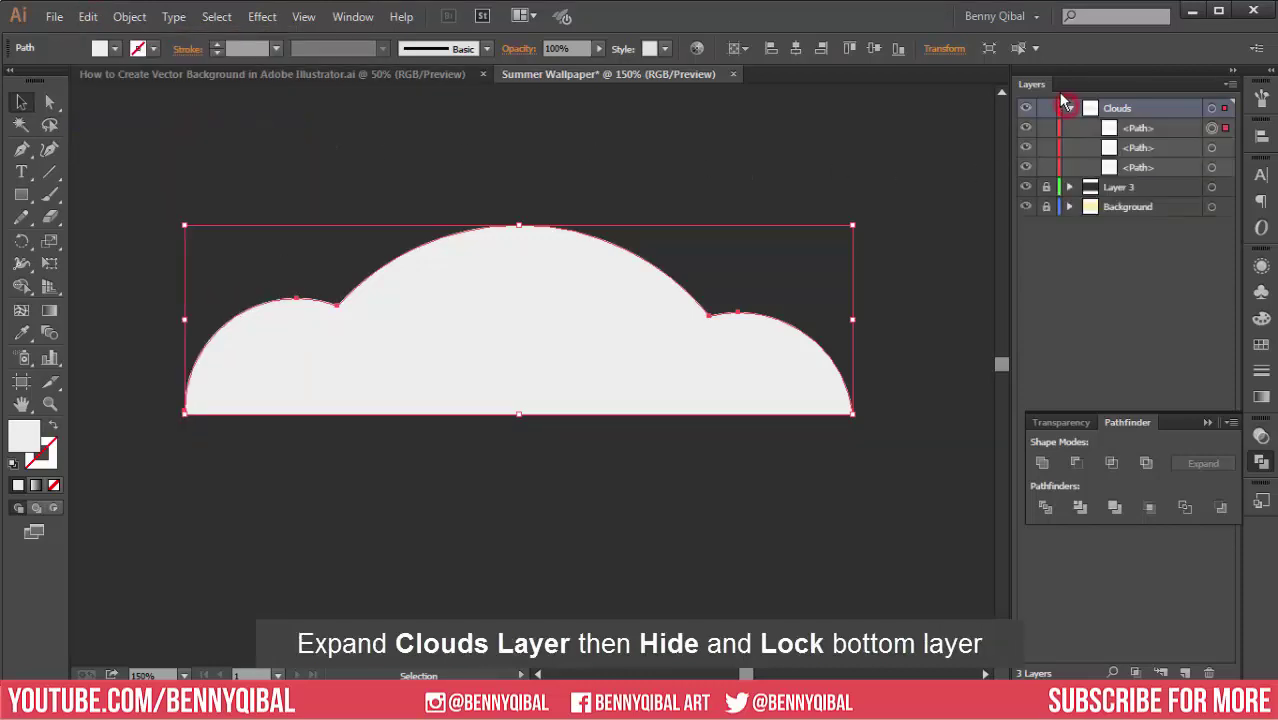
# - Collapse Pathfinder, then hide and lock the bottom cloud path in the Layers panel
pyautogui.click(1209, 424)
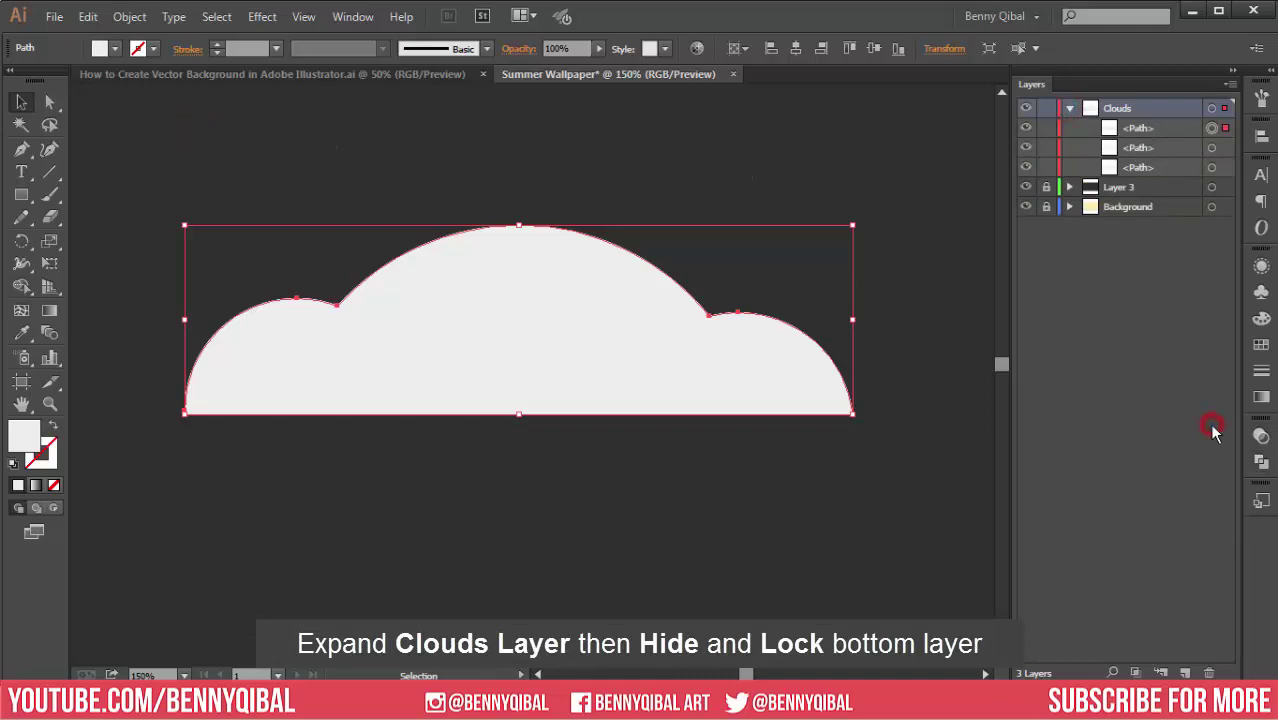
pyautogui.click(1212, 129)
pyautogui.click(629, 294)
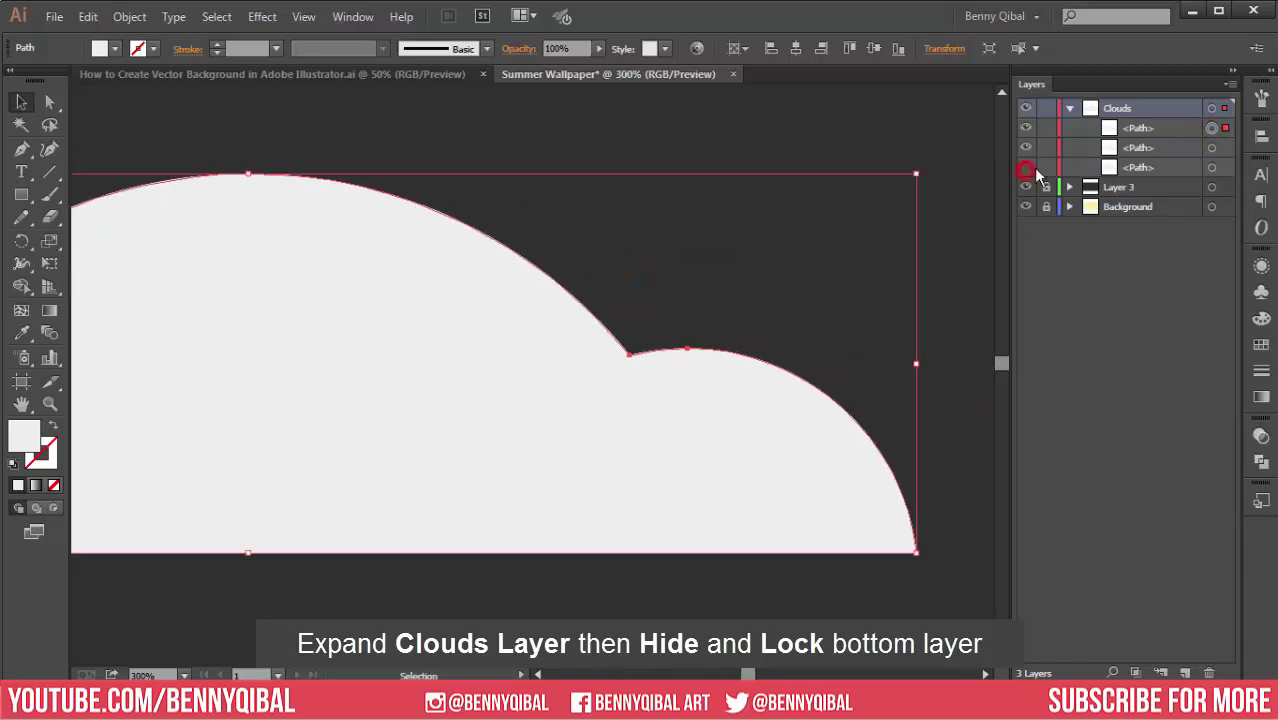
pyautogui.click(690, 322)
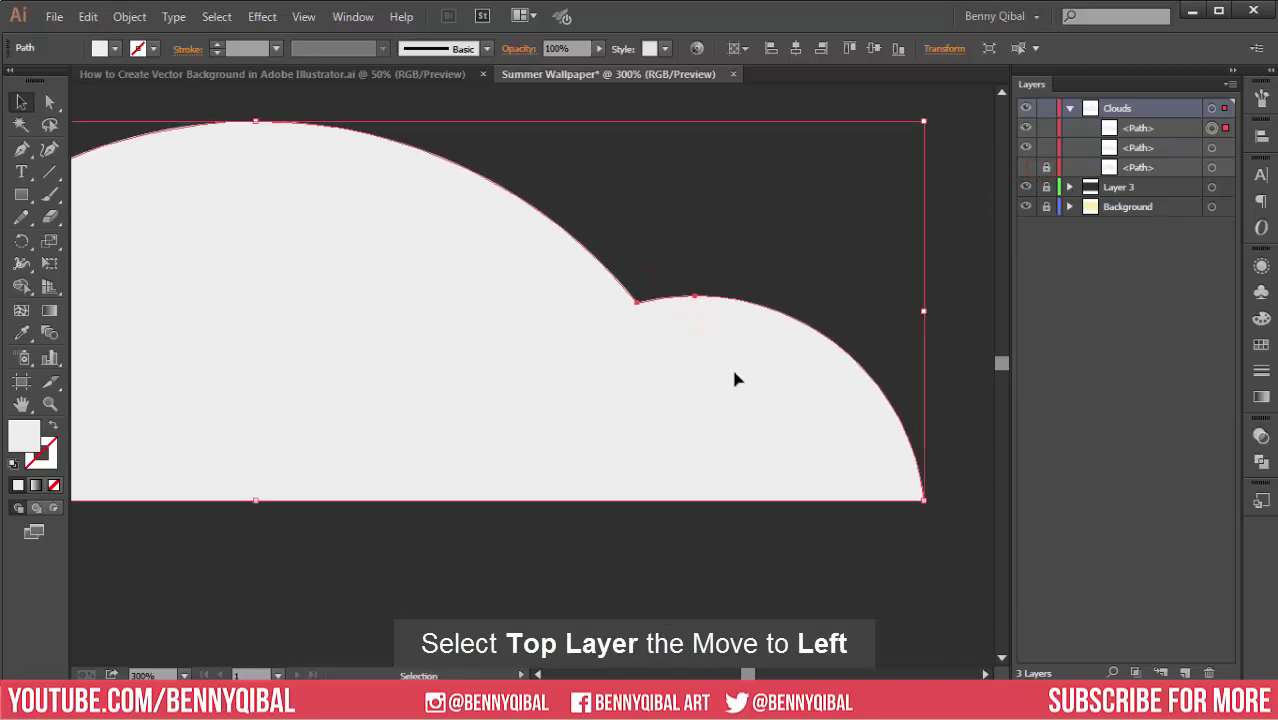
# - Lock the bottom cloud copy and fill the top copy greyish beige B7B1A1
pyautogui.click(734, 375)
pyautogui.doubleClick(38, 435)
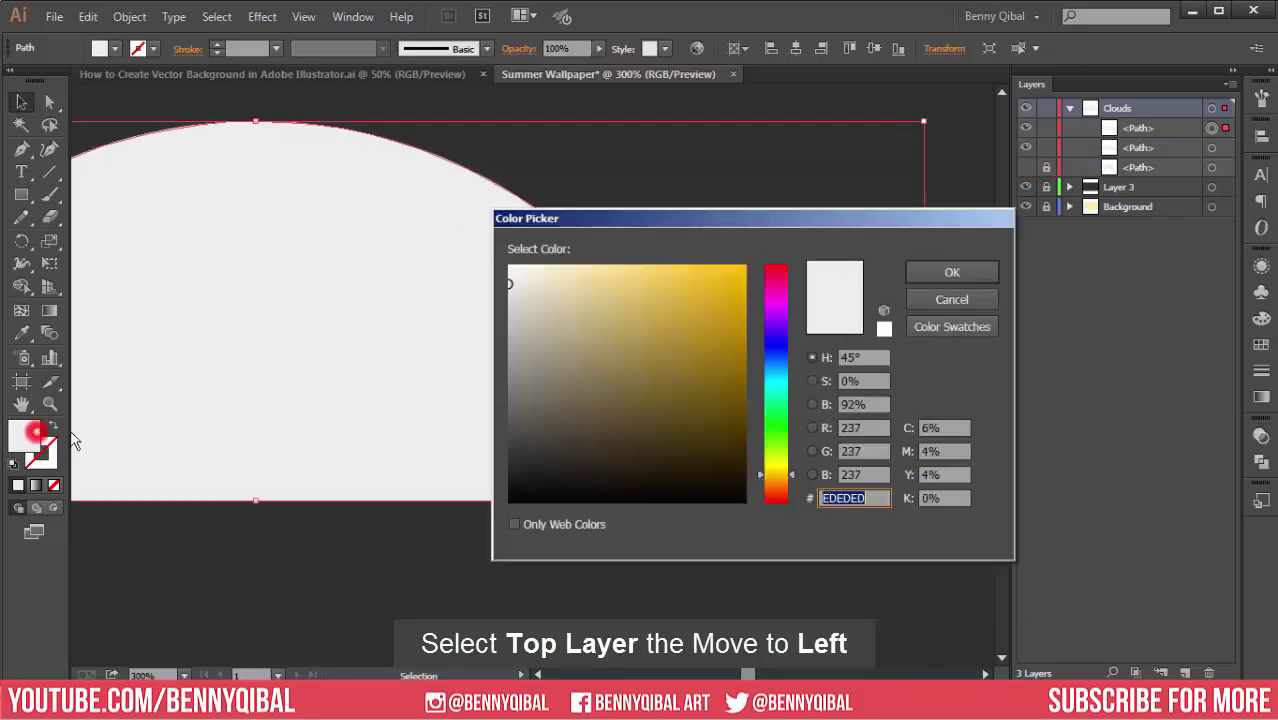
pyautogui.click(535, 331)
pyautogui.click(952, 273)
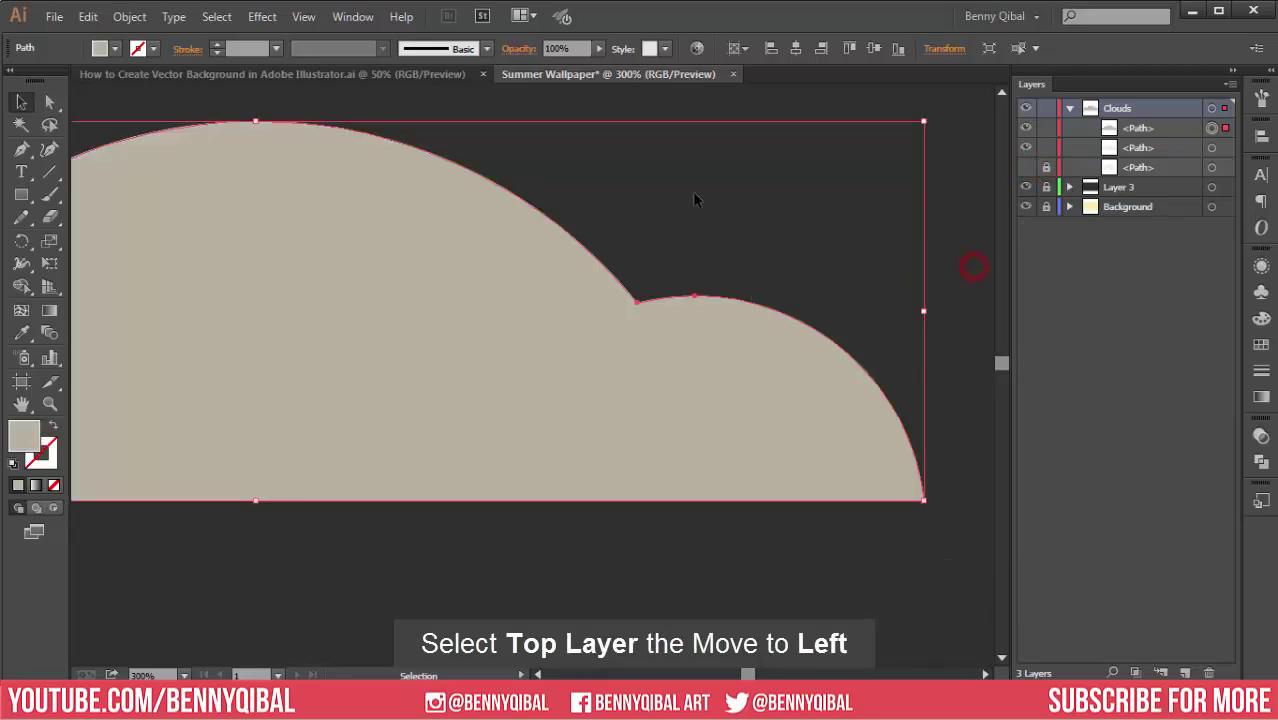
# - Offset the beige cloud slightly left so a thin white rim shows on its right
pyautogui.click(703, 107)
pyautogui.click(599, 385)
pyautogui.moveTo(725, 394); pyautogui.dragTo(696, 394)
pyautogui.scroll(-3, 560, 337)
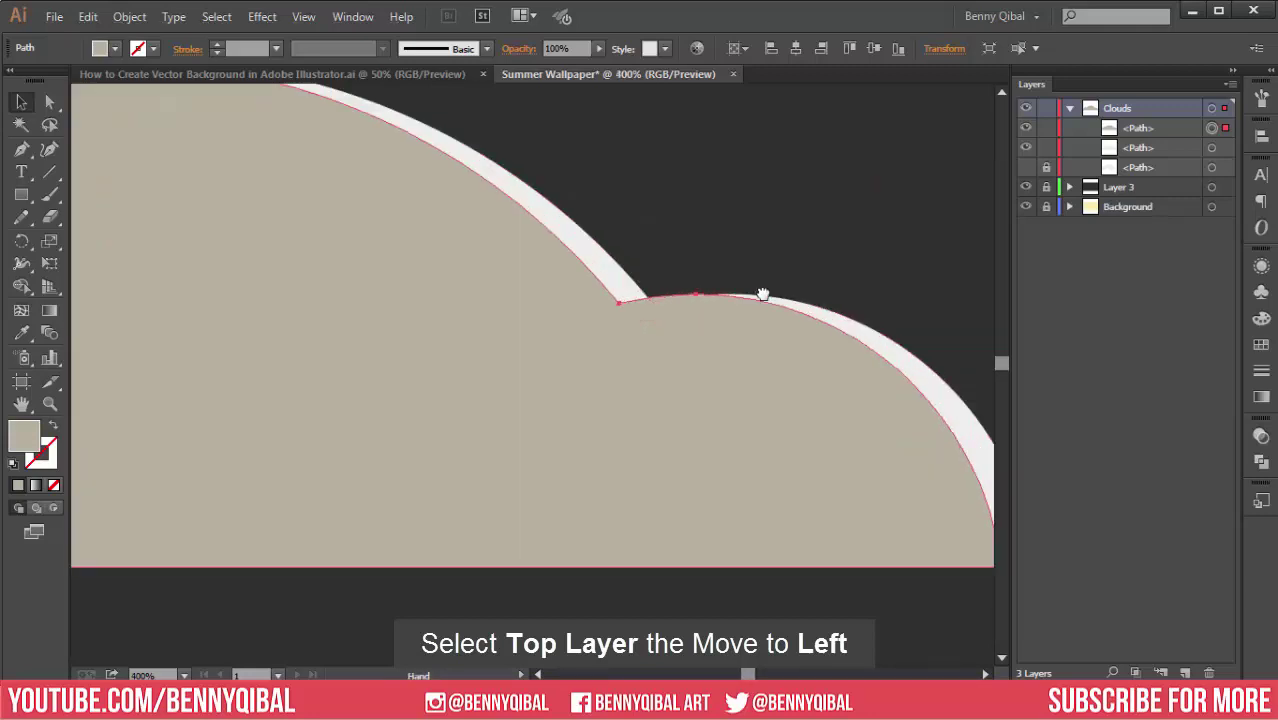
pyautogui.scroll(2, 768, 314)
pyautogui.scroll(2, 607, 263)
pyautogui.moveTo(506, 327)
pyautogui.mouseDown()
pyautogui.moveTo(528, 320)
pyautogui.moveTo(518, 308)
pyautogui.mouseUp()
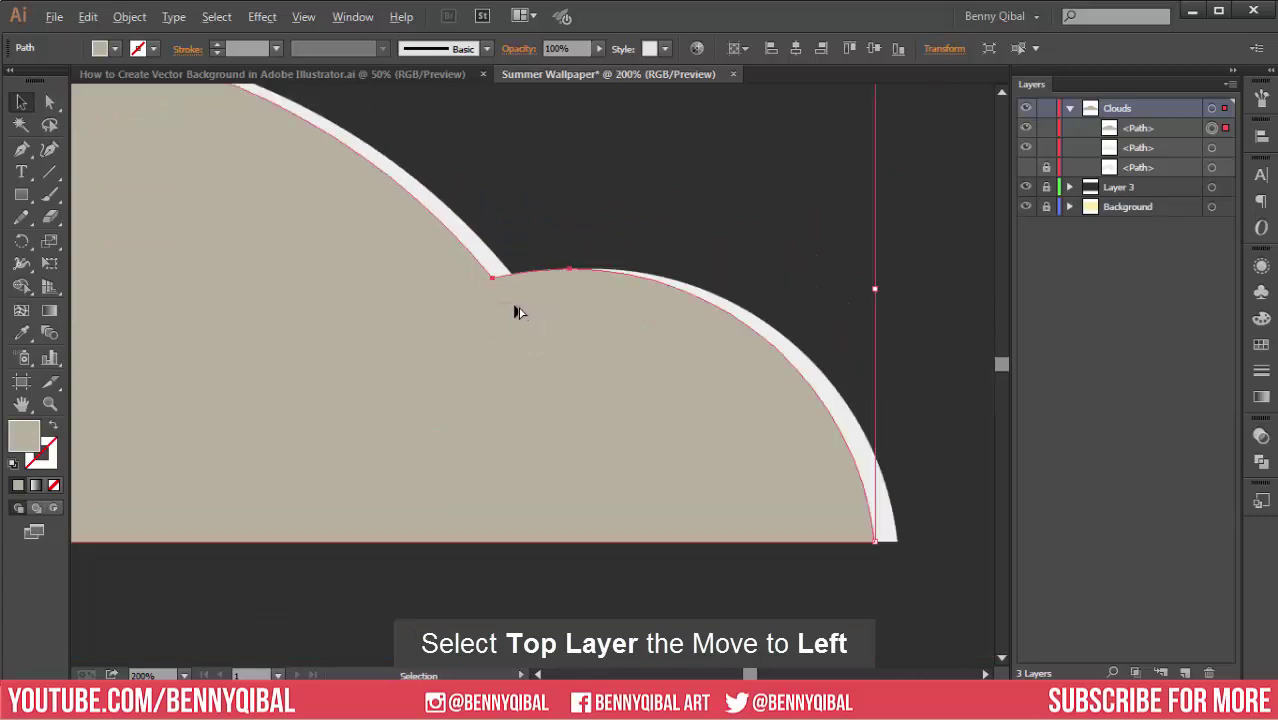
pyautogui.scroll(-3, 518, 308)
pyautogui.scroll(1, 462, 320)
pyautogui.moveTo(415, 316); pyautogui.dragTo(432, 340)
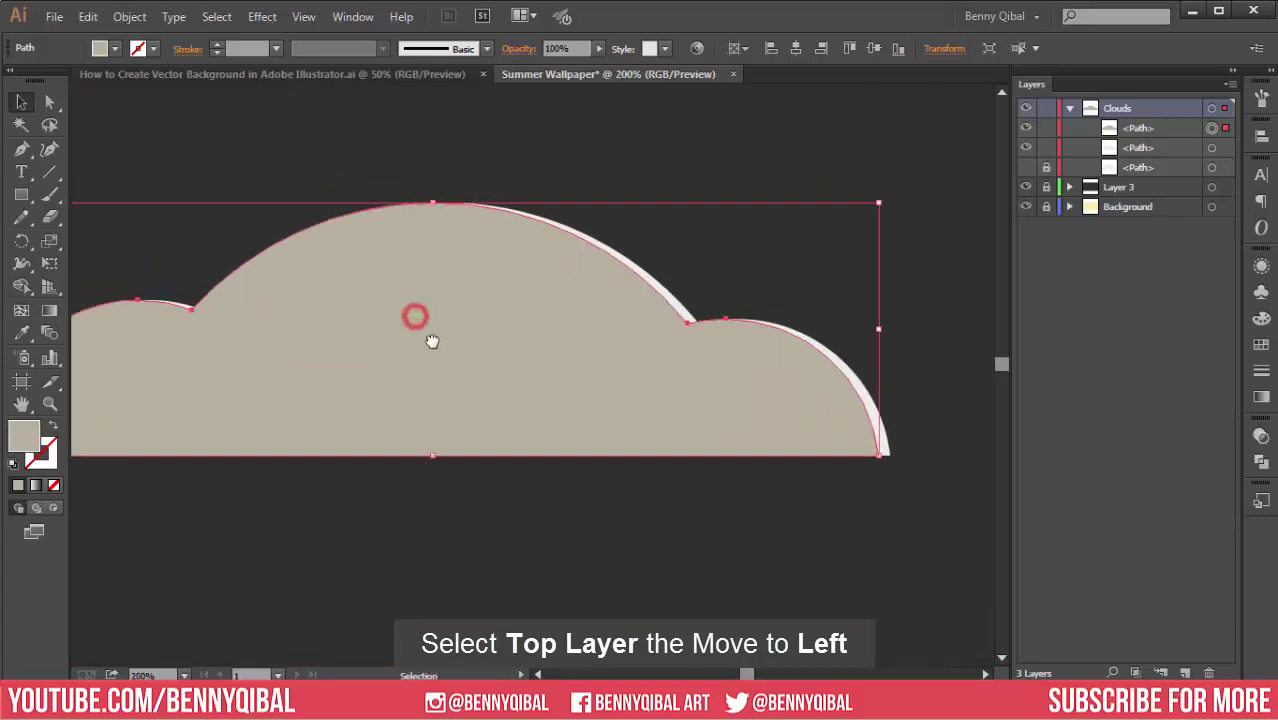
pyautogui.click(501, 148)
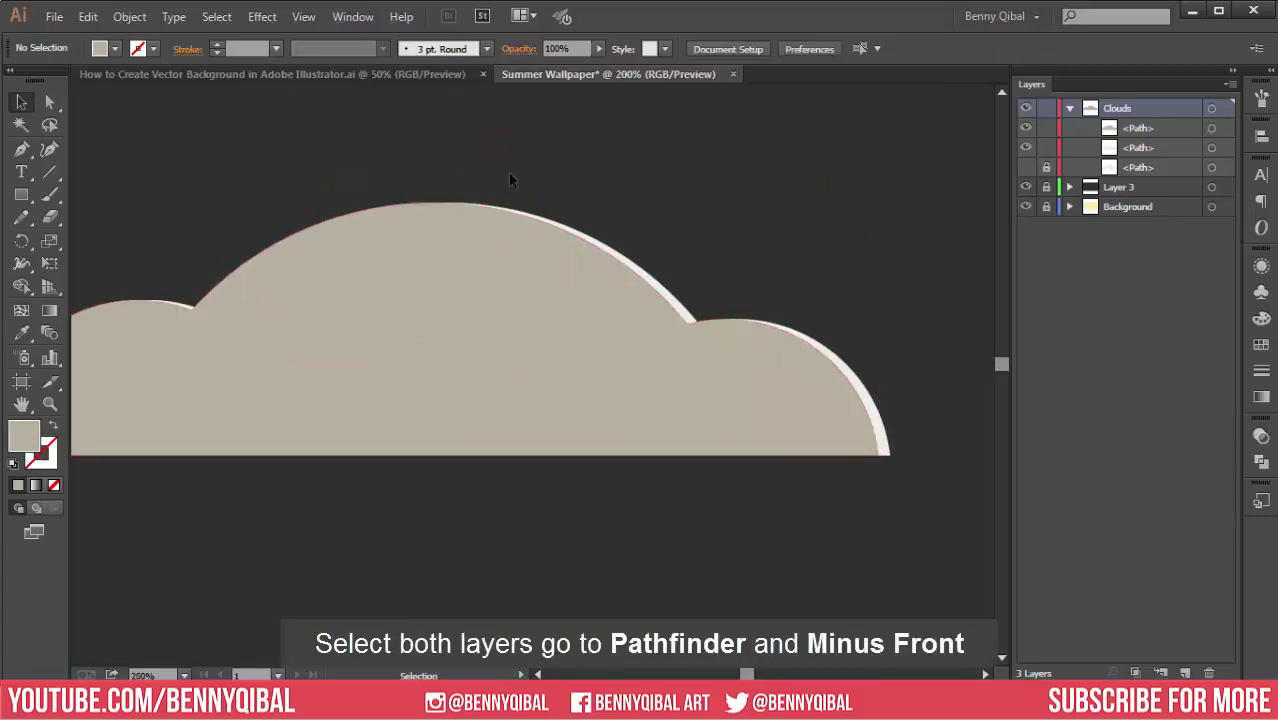
# - Cut the beige cloud from the copy beneath with Pathfinder Minus Front, then unhide the white base cloud
pyautogui.moveTo(513, 158); pyautogui.dragTo(636, 367)
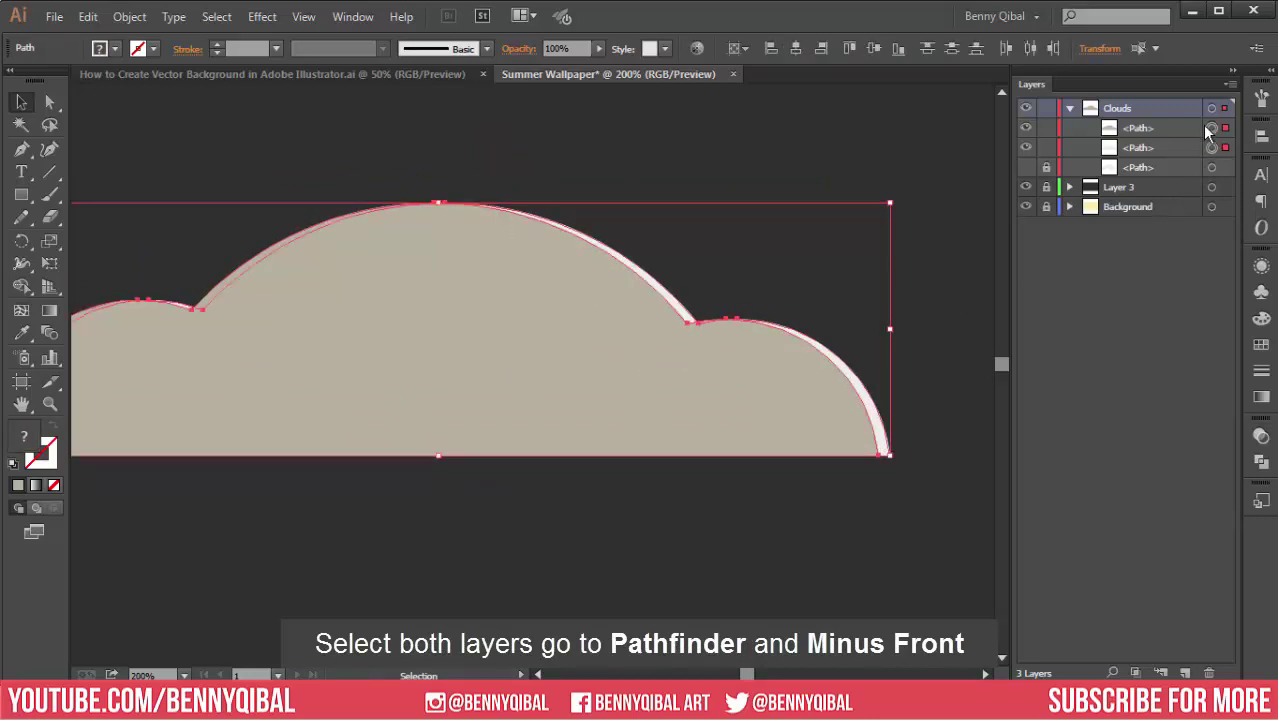
pyautogui.click(353, 17)
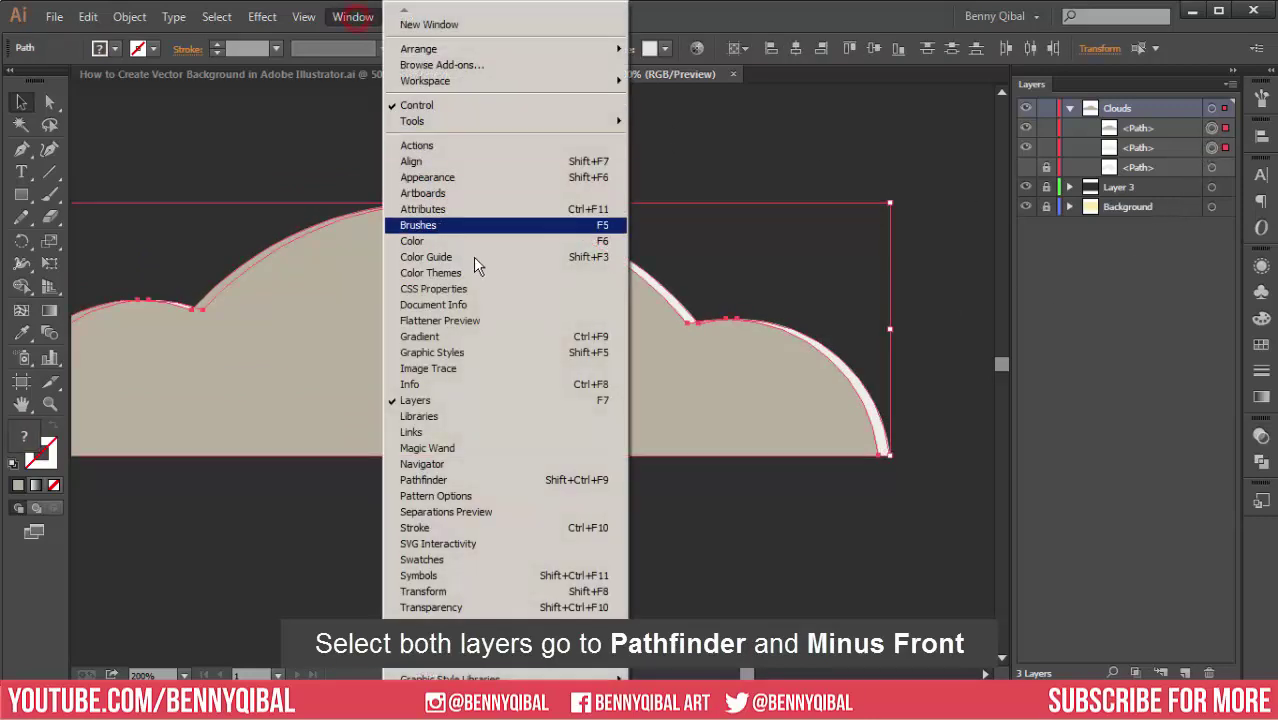
pyautogui.click(501, 483)
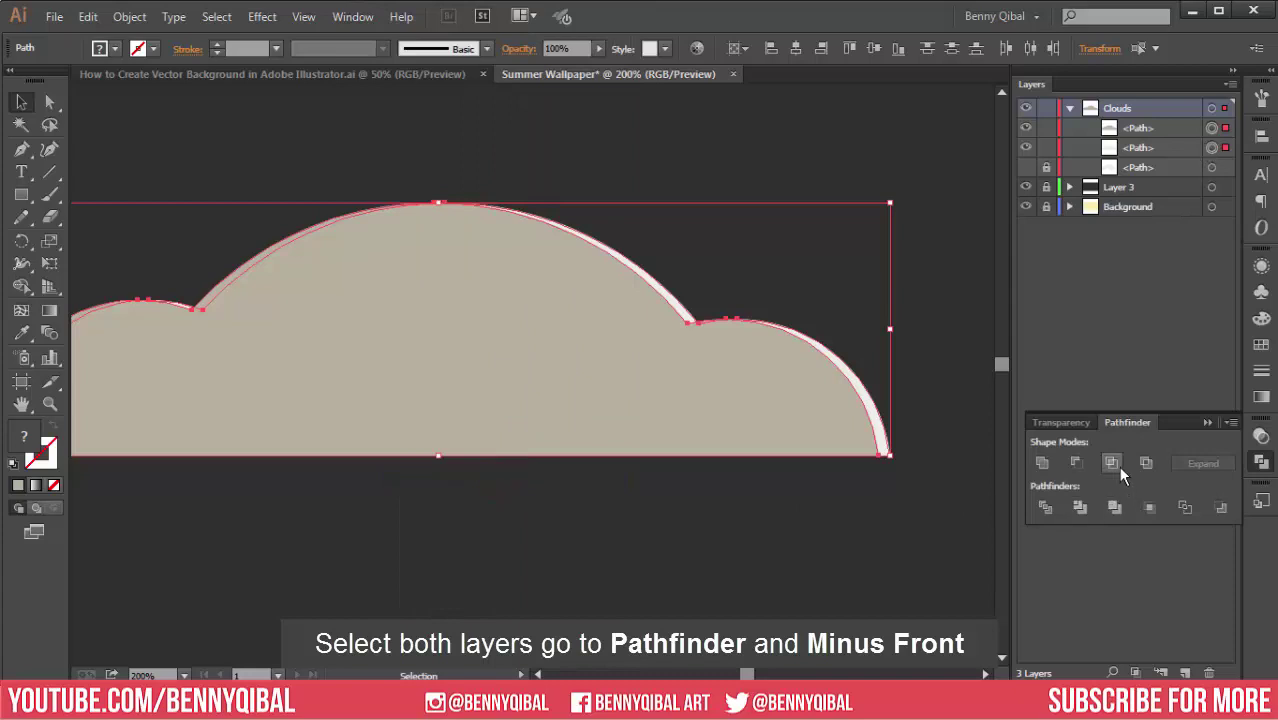
pyautogui.click(1077, 463)
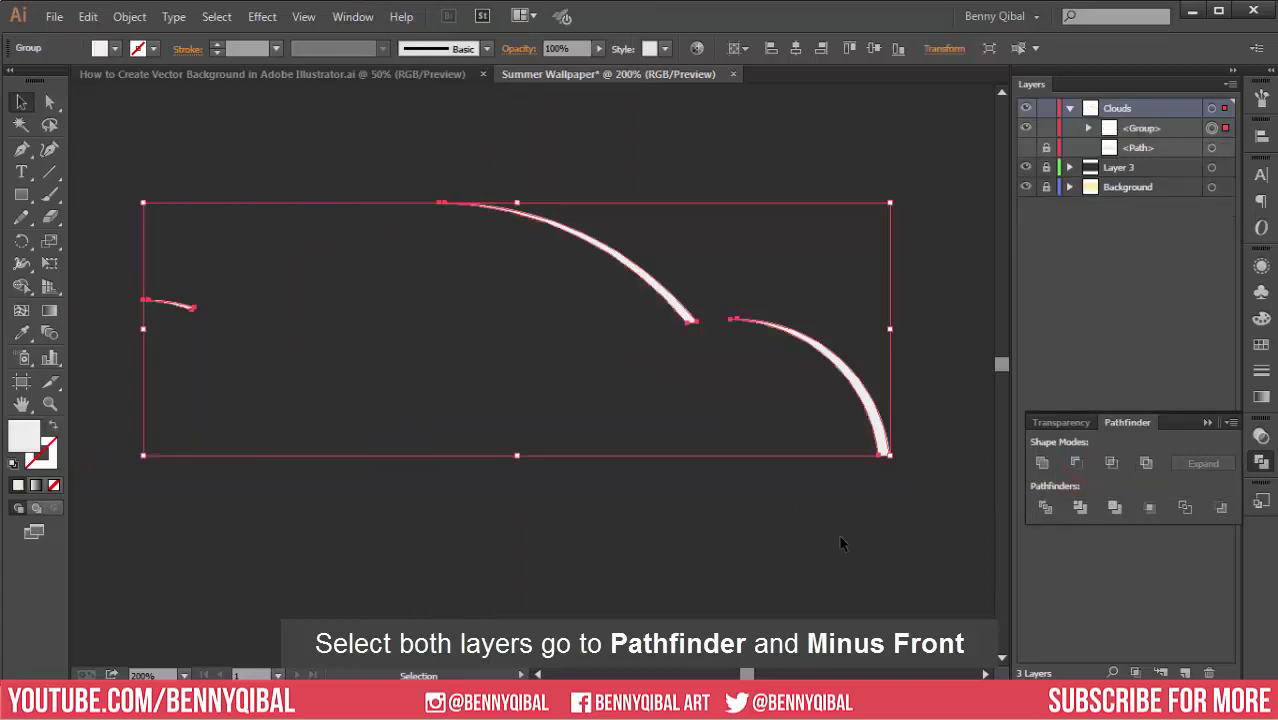
pyautogui.click(750, 550)
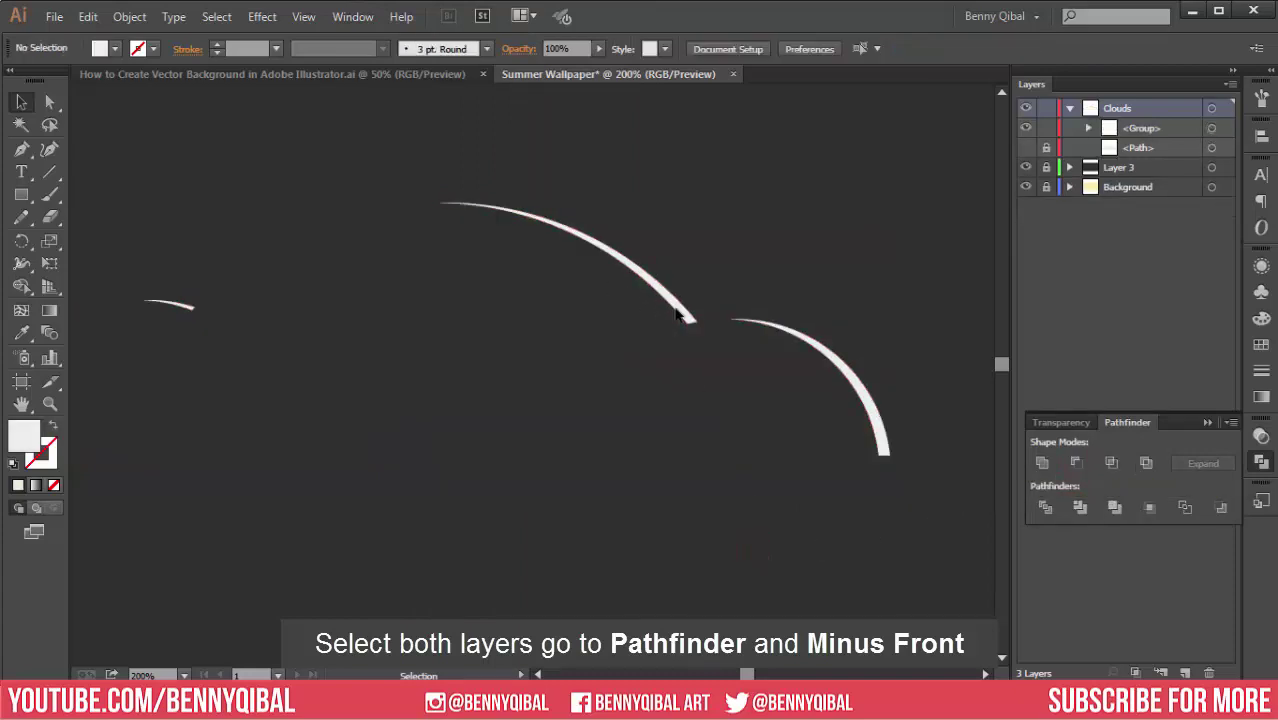
pyautogui.click(1026, 148)
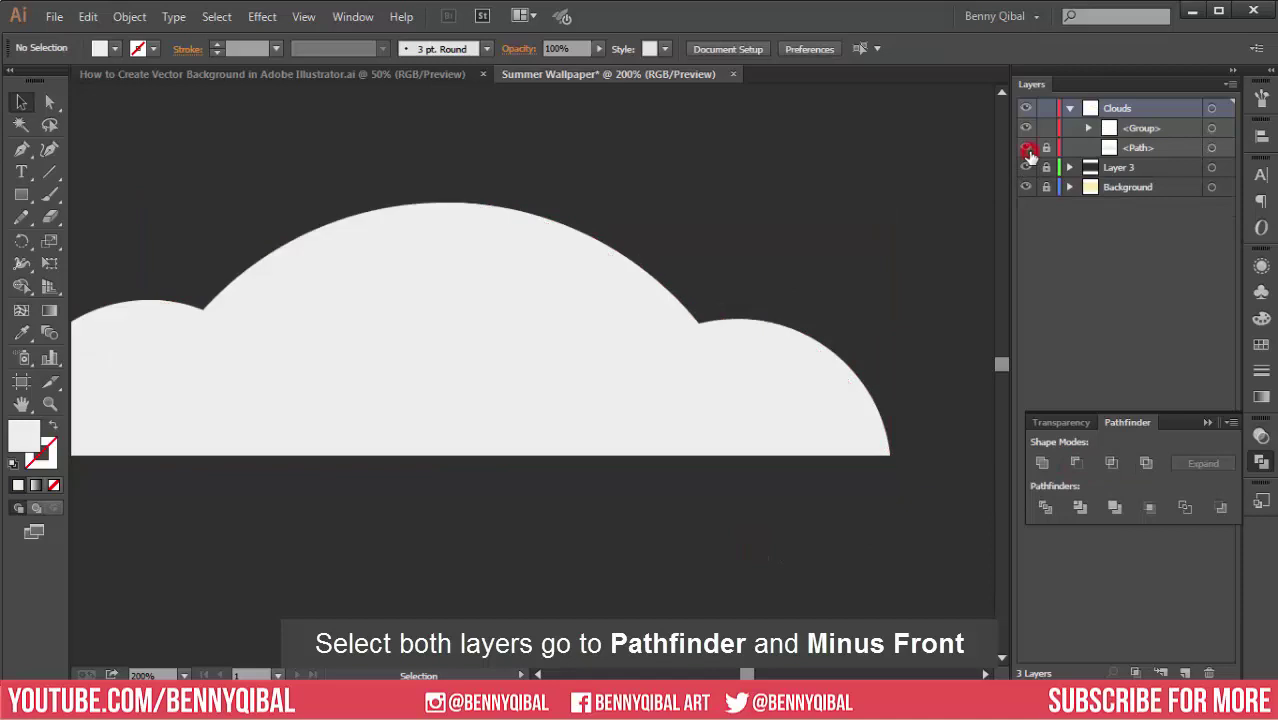
pyautogui.click(1215, 128)
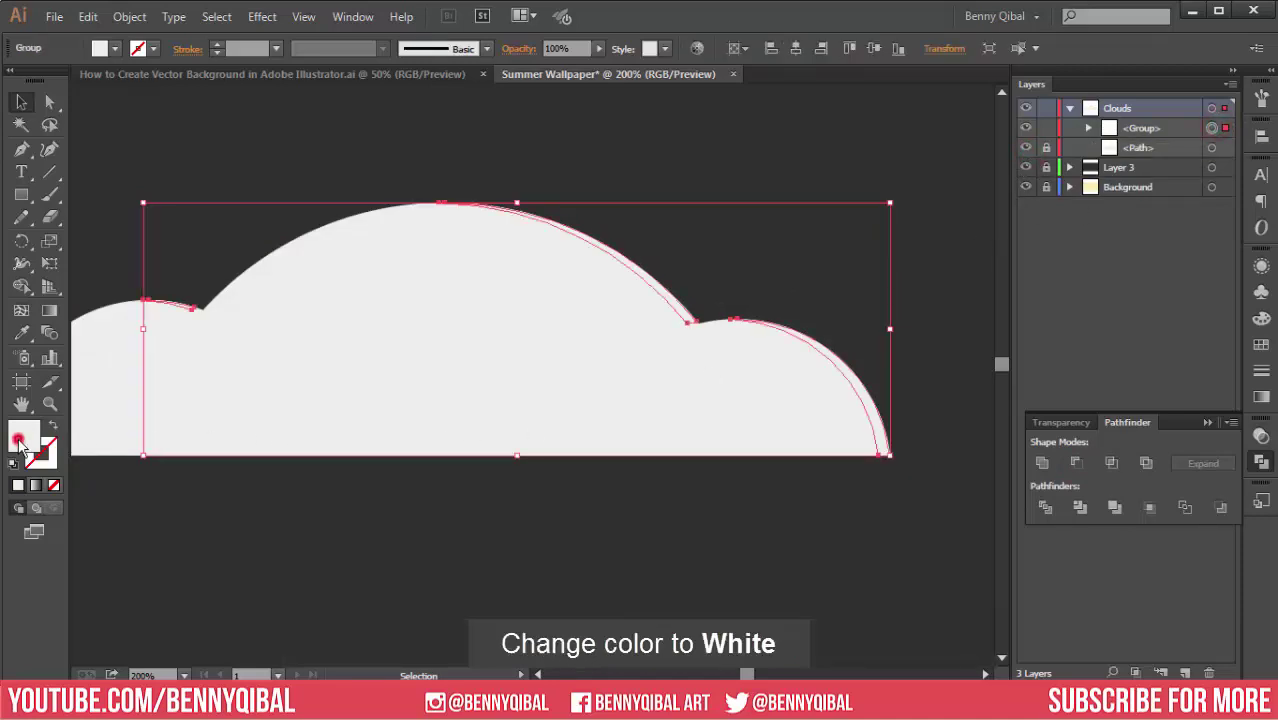
# - Fill the crescent highlight group pure white FFFFFF
pyautogui.doubleClick(18, 440)
pyautogui.write('FFFFFF')
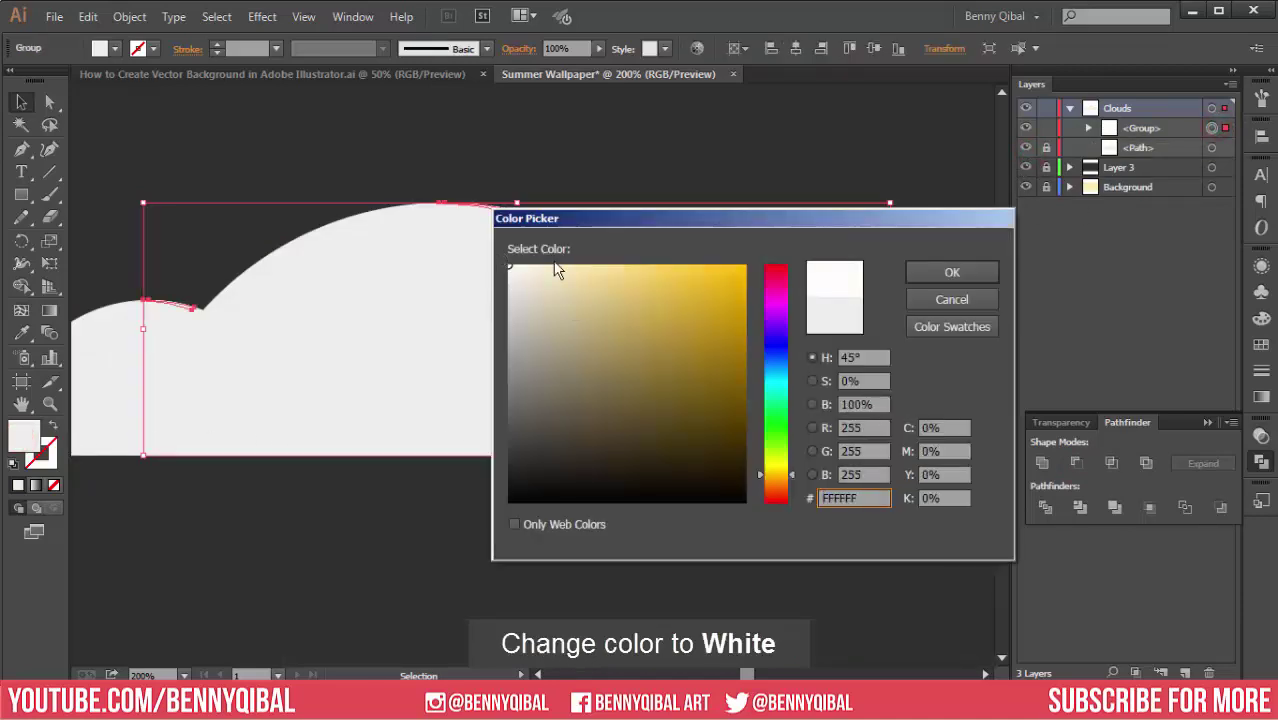
pyautogui.click(955, 272)
pyautogui.click(744, 161)
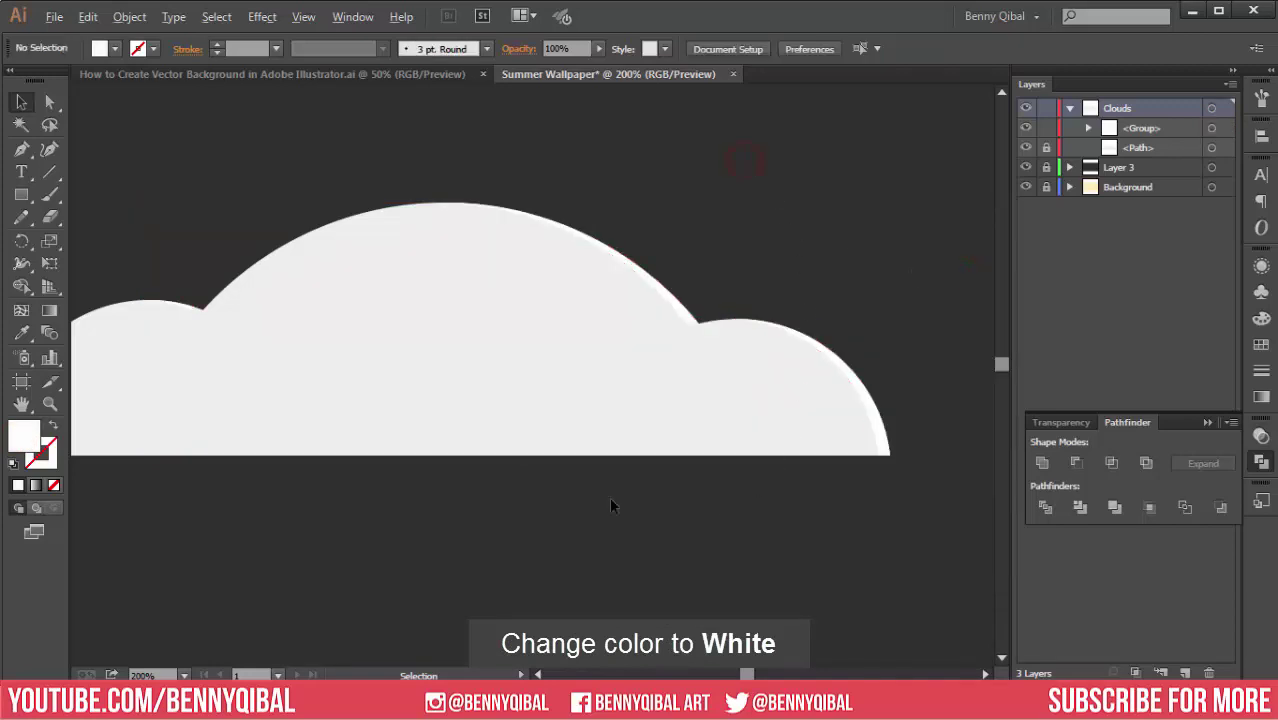
# - Give the main cloud a slightly darker light grey fill, #EDEDED
pyautogui.keyDown('ctrl'); pyautogui.keyDown('alt'); pyautogui.click(599, 466); pyautogui.keyUp('alt'); pyautogui.keyUp('ctrl')
pyautogui.keyDown('ctrl'); pyautogui.click(627, 465); pyautogui.keyUp('ctrl')
pyautogui.keyDown('ctrl'); pyautogui.click(719, 303); pyautogui.keyUp('ctrl')
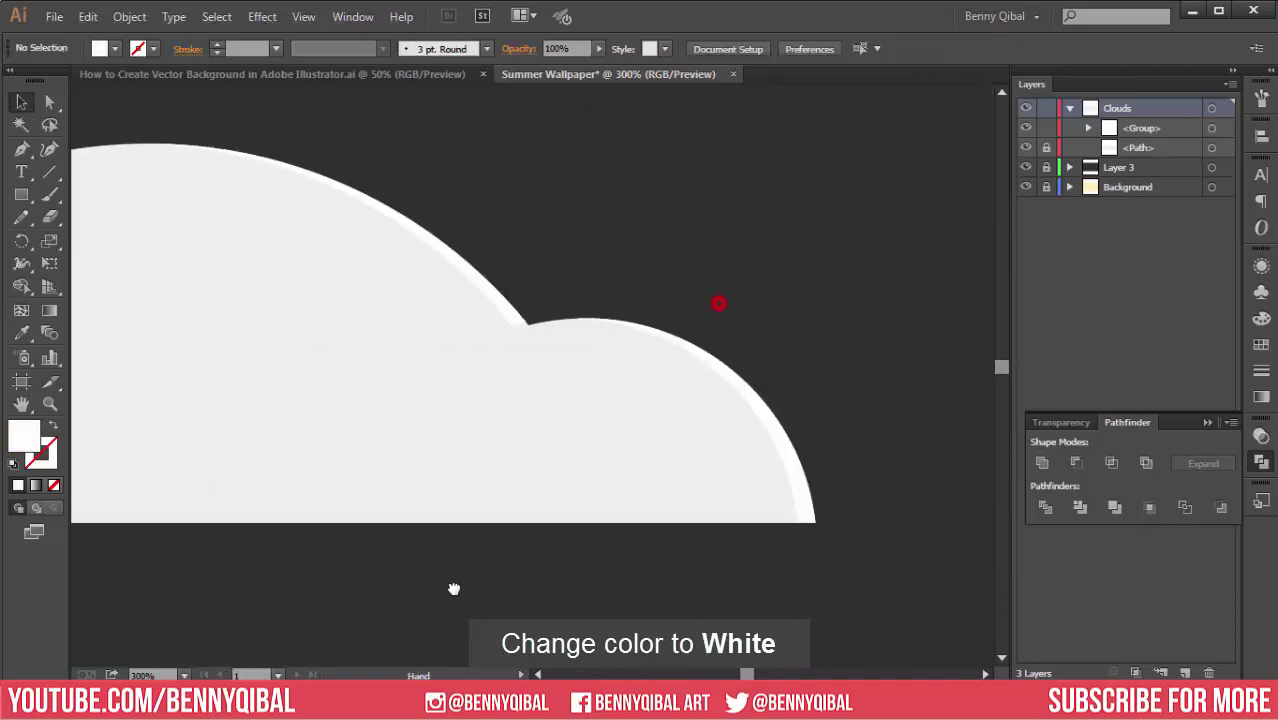
pyautogui.moveTo(453, 588); pyautogui.dragTo(425, 605)
pyautogui.moveTo(430, 425); pyautogui.dragTo(610, 362)
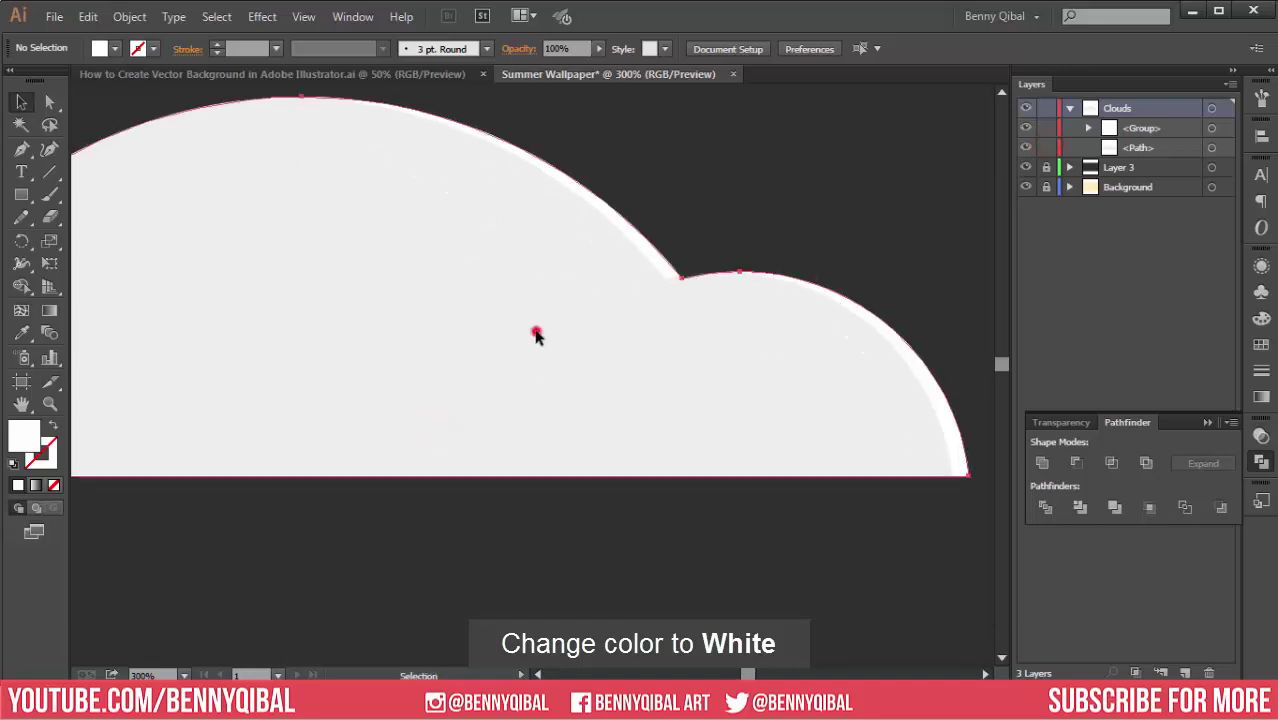
pyautogui.click(536, 331)
pyautogui.doubleClick(28, 436)
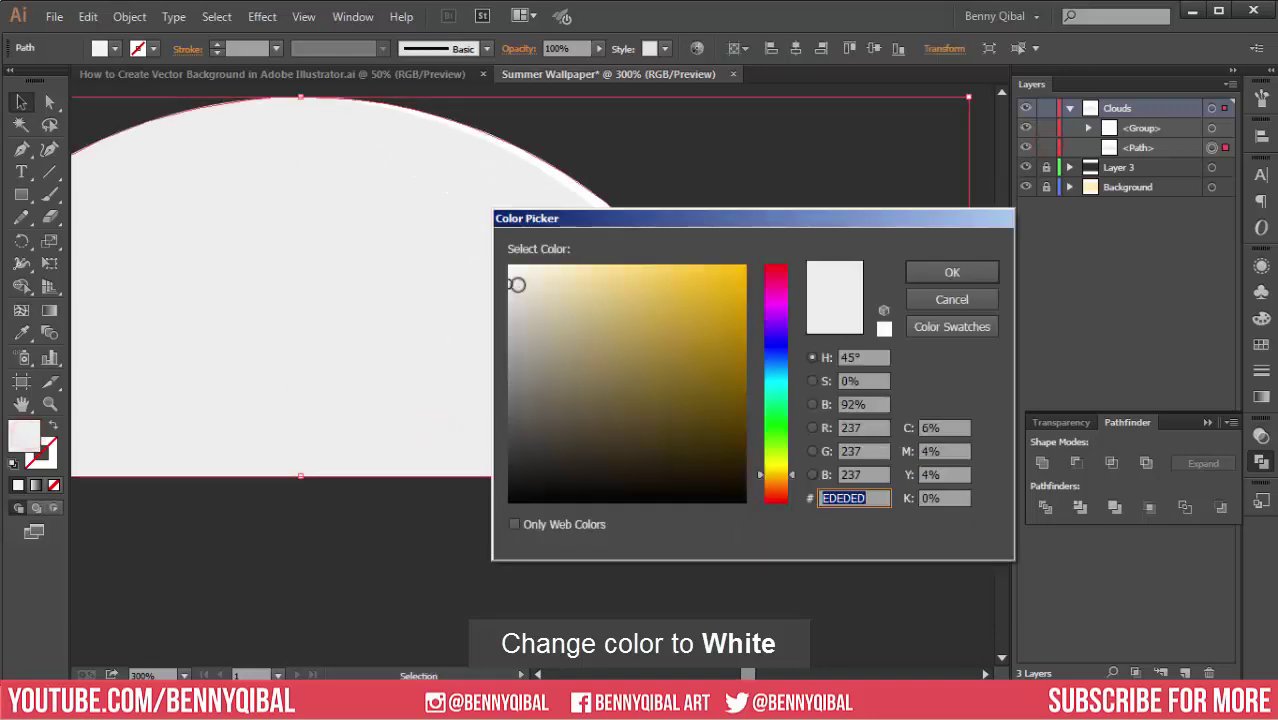
pyautogui.click(950, 271)
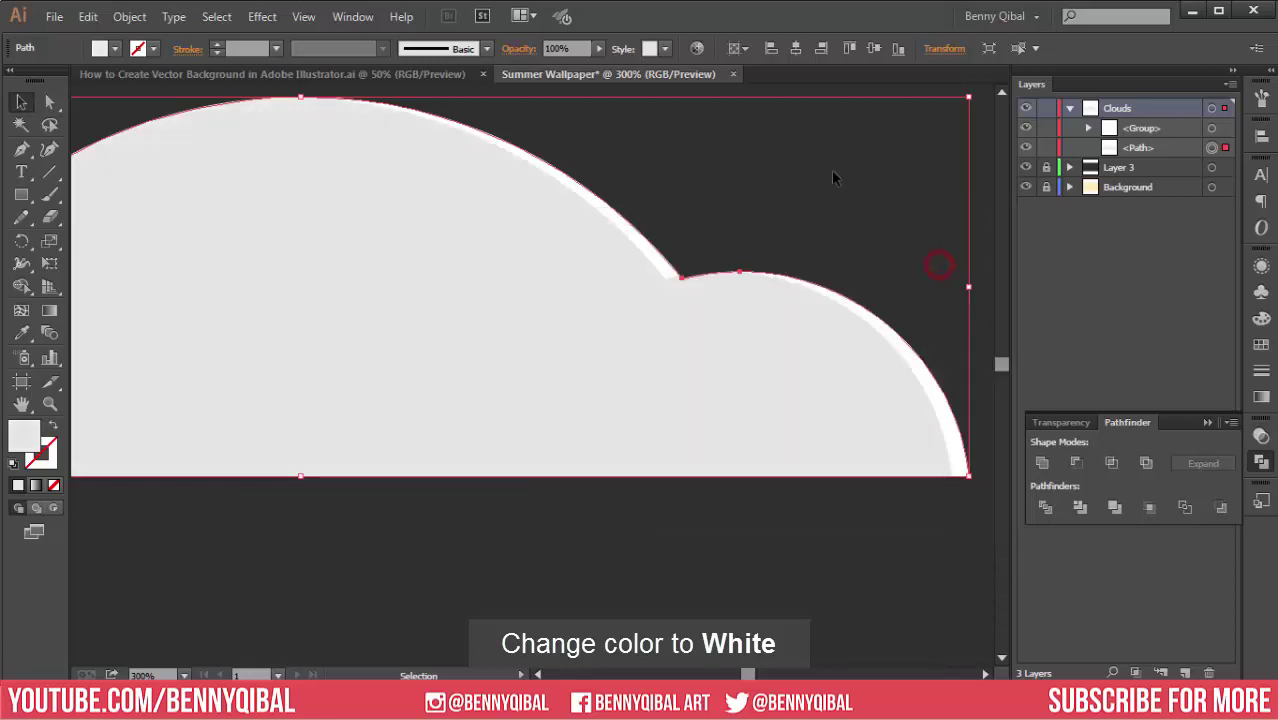
pyautogui.click(833, 172)
pyautogui.scroll(-4, 487, 445)
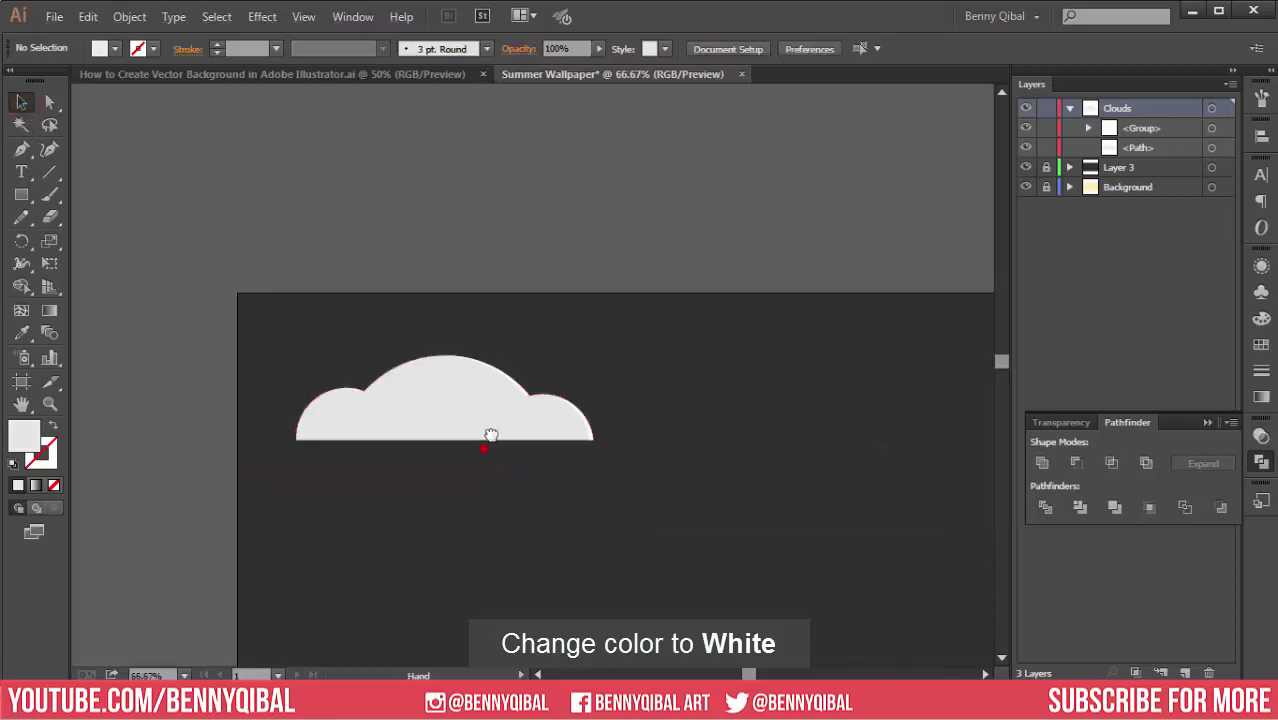
pyautogui.scroll(-2, 534, 422)
pyautogui.scroll(3, 507, 305)
# - Hide Layer 3 to reveal the yellow background and frame the cloud
pyautogui.moveTo(487, 307); pyautogui.dragTo(523, 311)
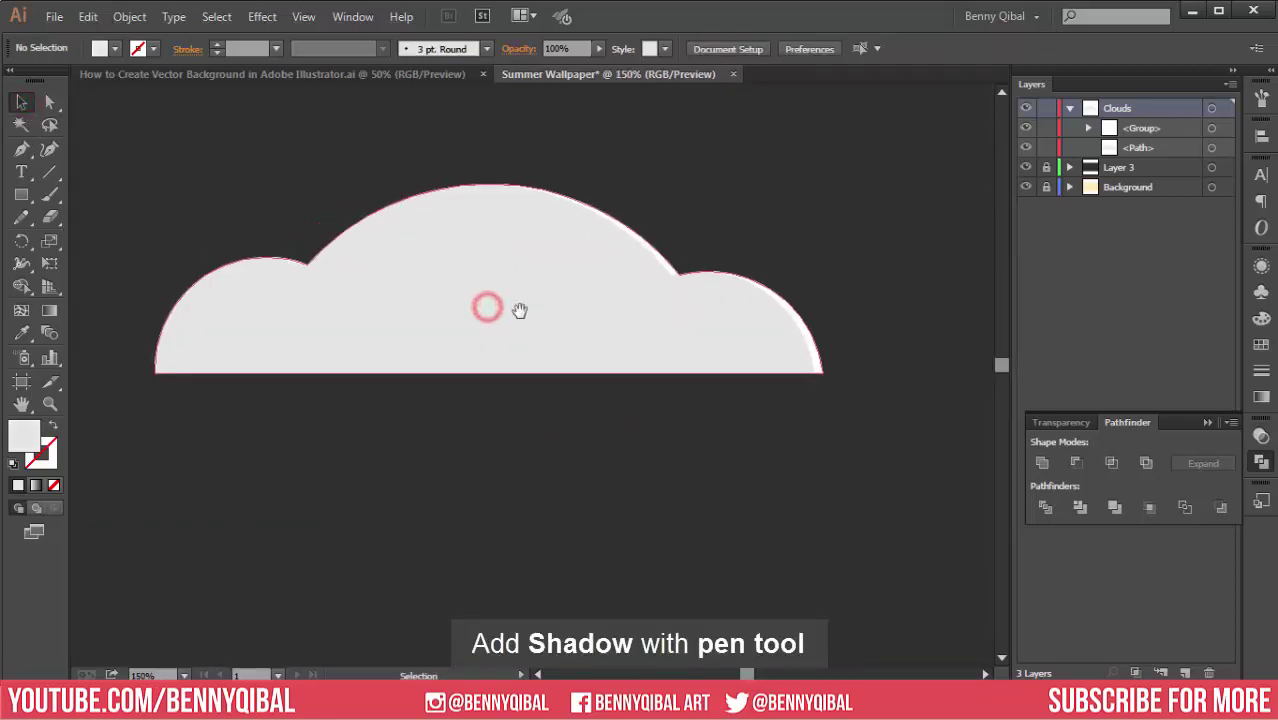
pyautogui.click(1026, 167)
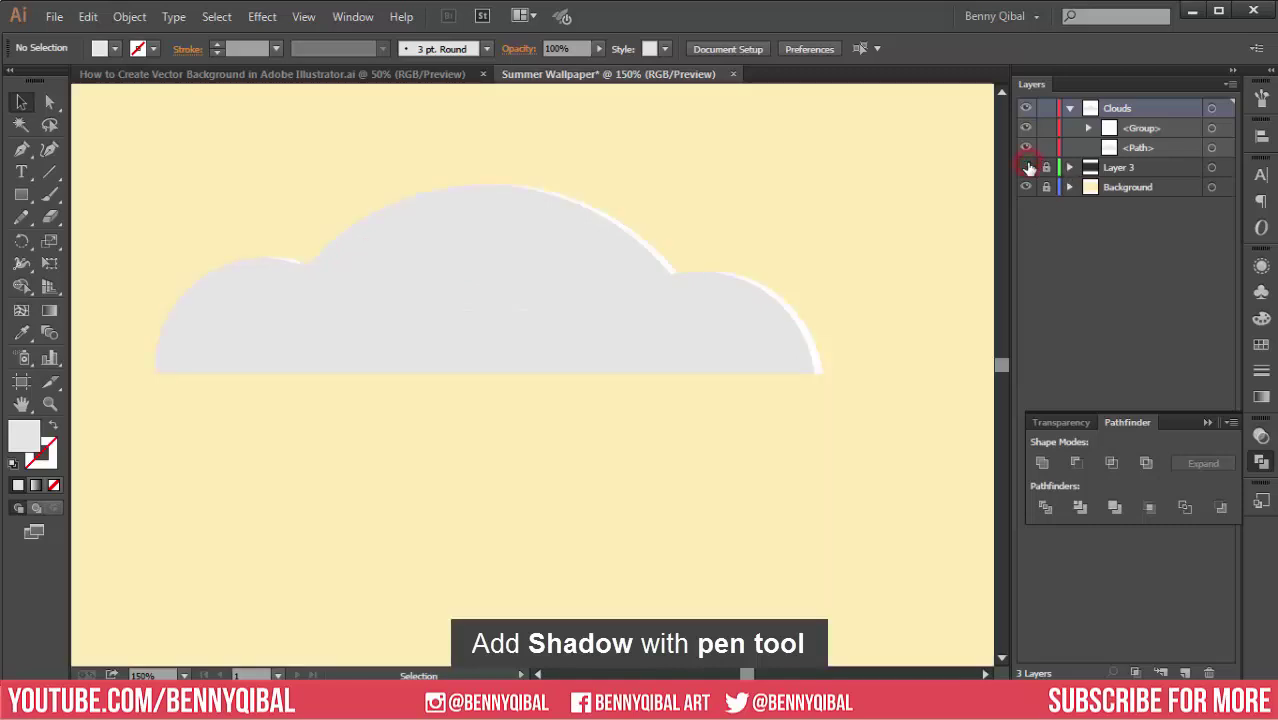
pyautogui.scroll(-1, 760, 320)
pyautogui.scroll(1, 765, 345)
pyautogui.moveTo(764, 352); pyautogui.dragTo(800, 362)
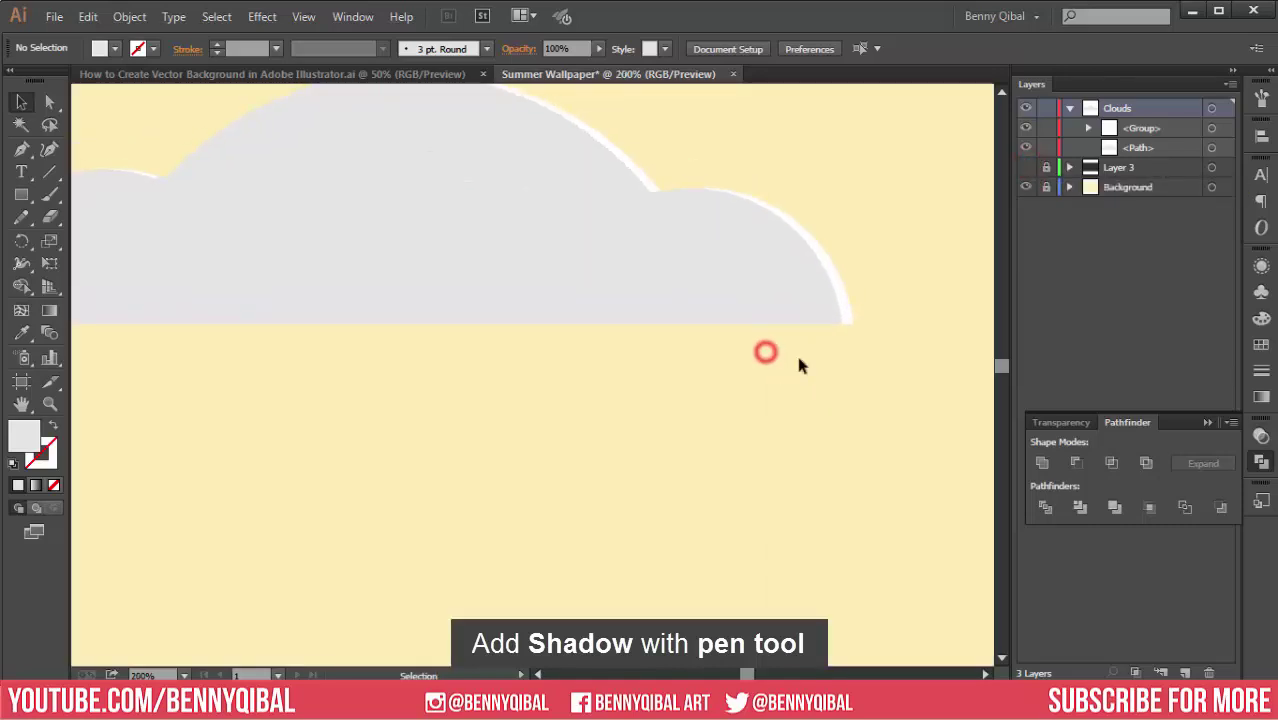
# - Draw a closed parallelogram shadow outline with the Pen Tool along the cloud's bottom edge
pyautogui.click(24, 198)
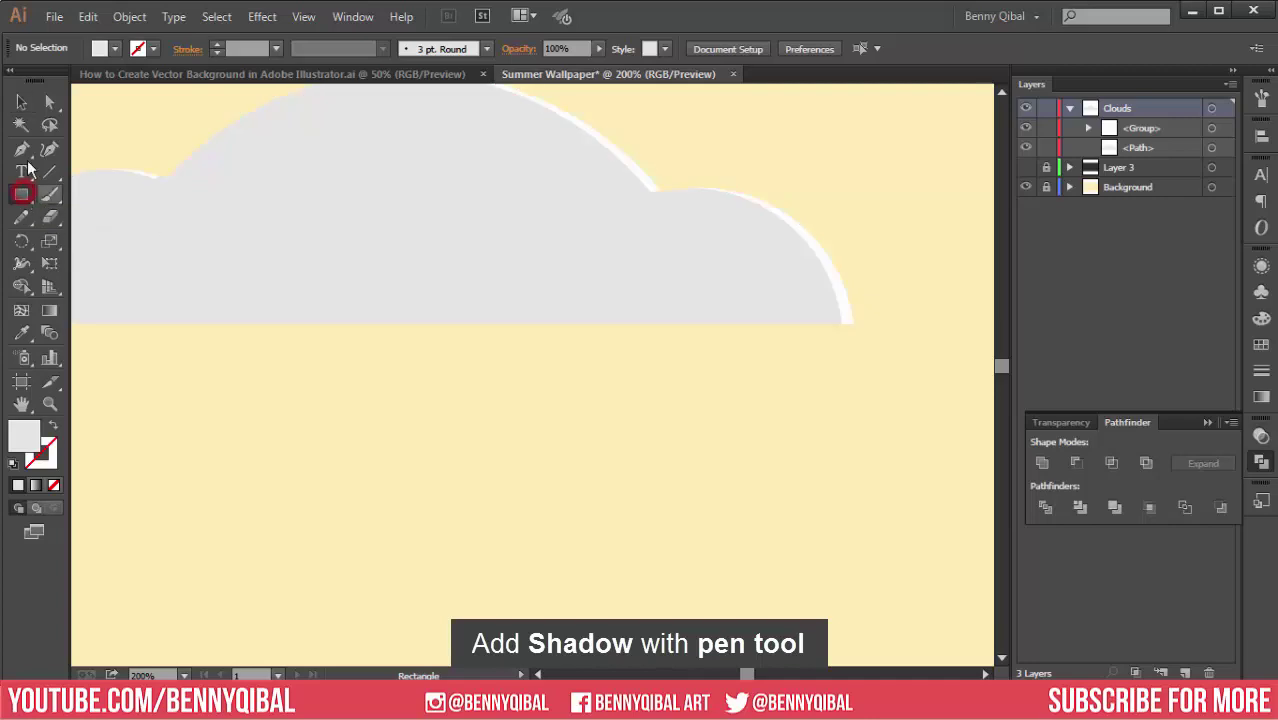
pyautogui.click(20, 148)
pyautogui.moveTo(385, 330); pyautogui.dragTo(425, 322)
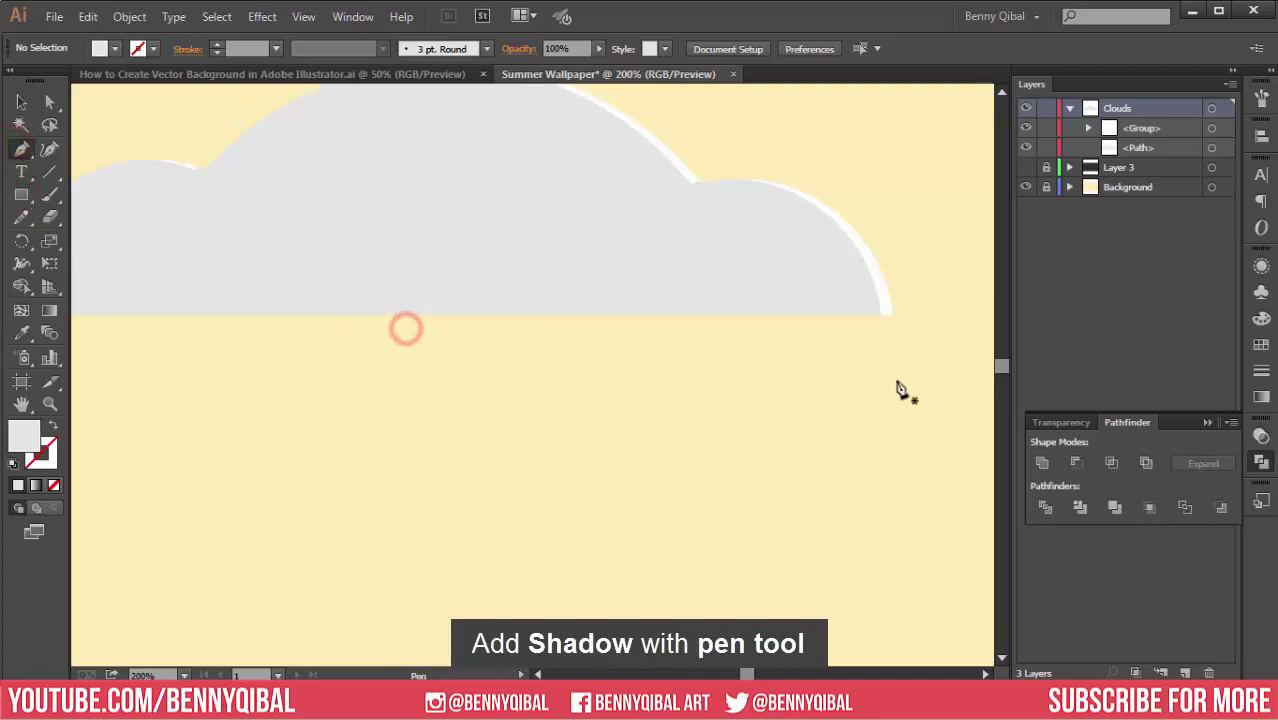
pyautogui.click(893, 317)
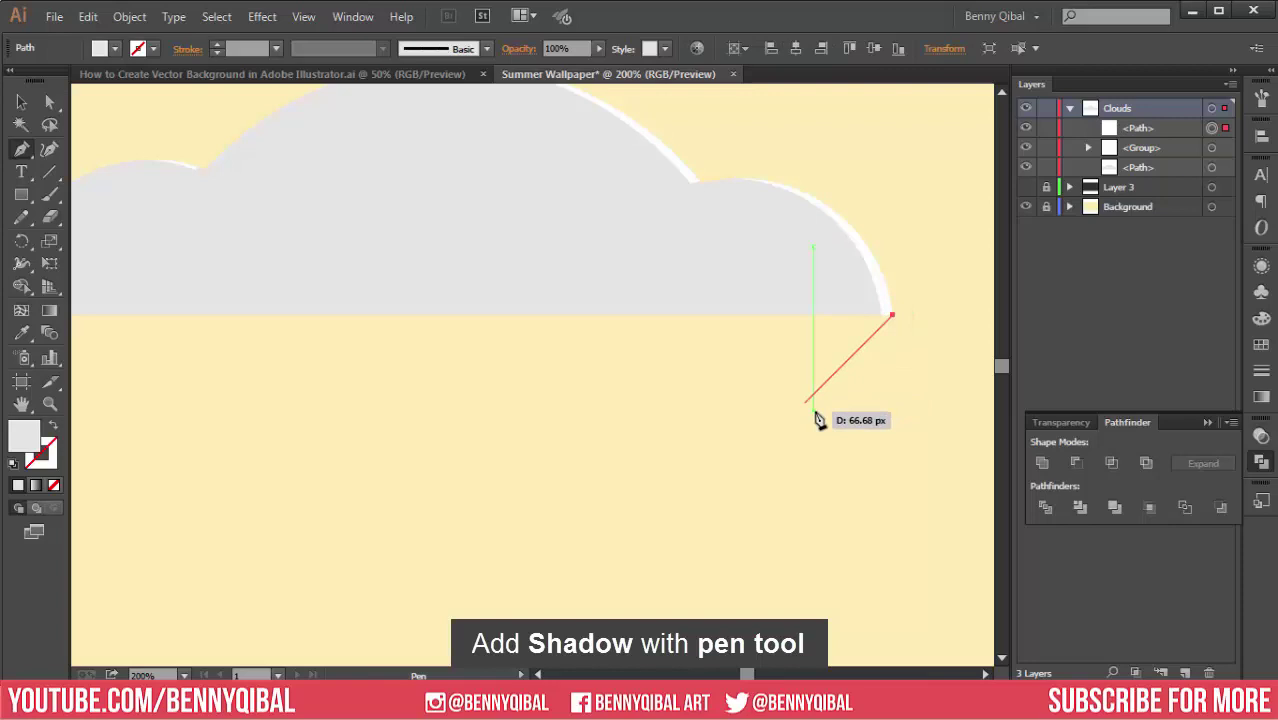
pyautogui.click(813, 413)
pyautogui.hotkey('ctrl', '-')
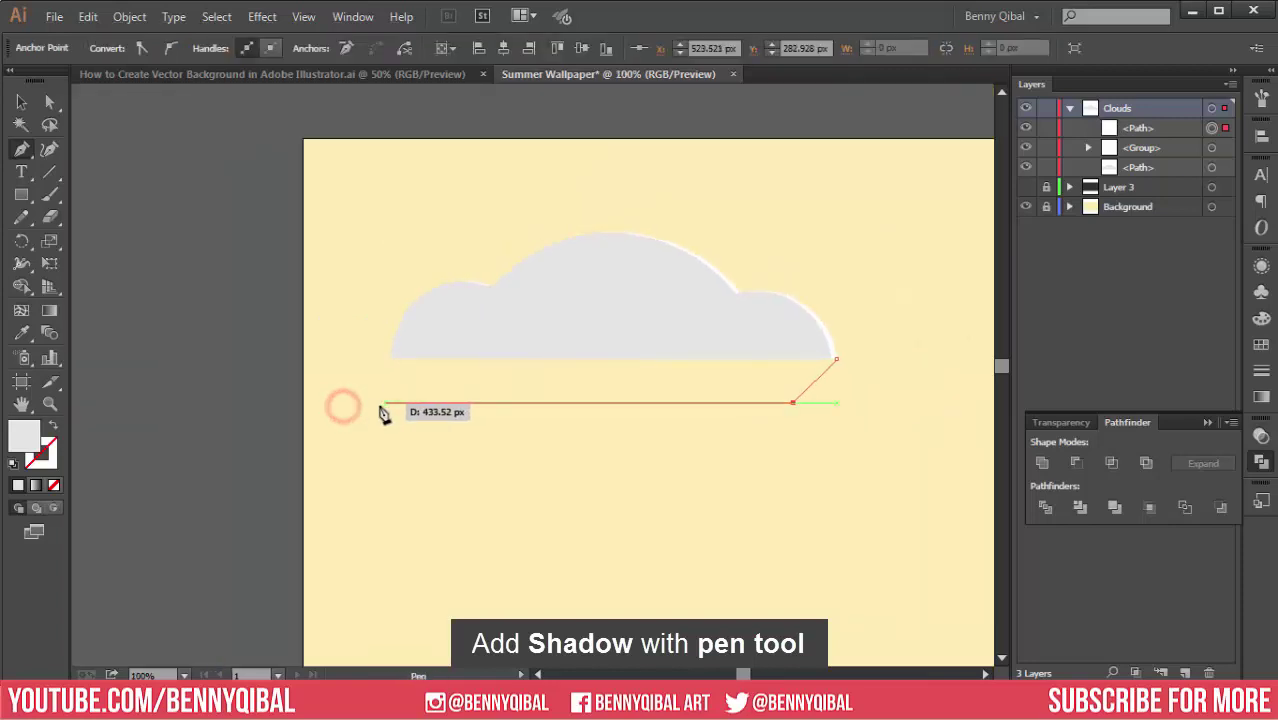
pyautogui.click(349, 402)
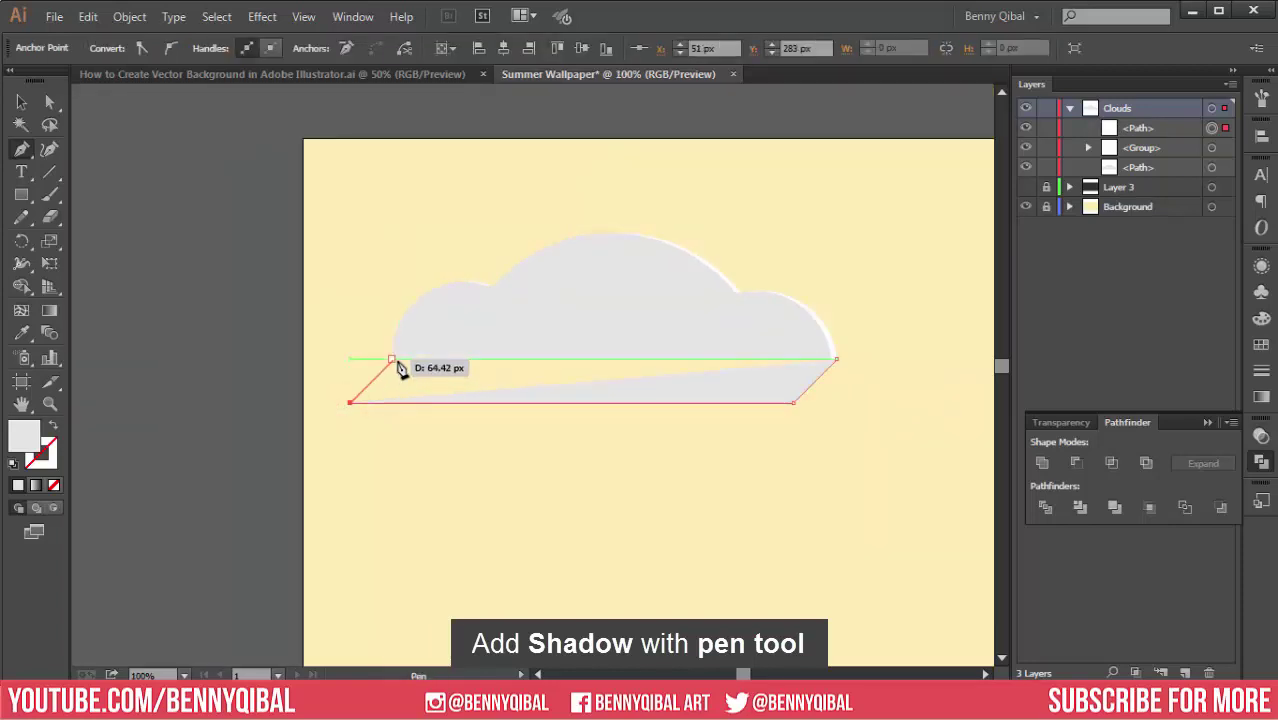
pyautogui.click(397, 358)
pyautogui.hotkey('ctrl', '+')
pyautogui.hotkey('ctrl', '+')
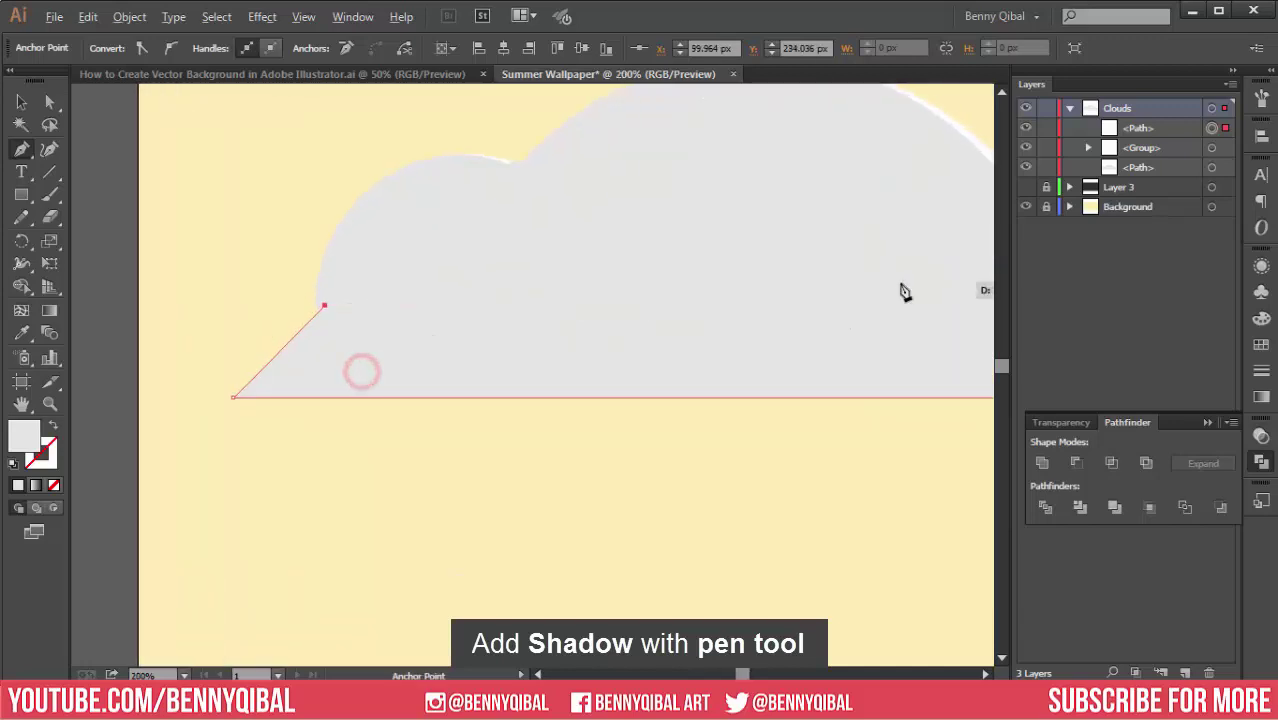
pyautogui.moveTo(903, 291); pyautogui.dragTo(570, 334)
pyautogui.click(885, 347)
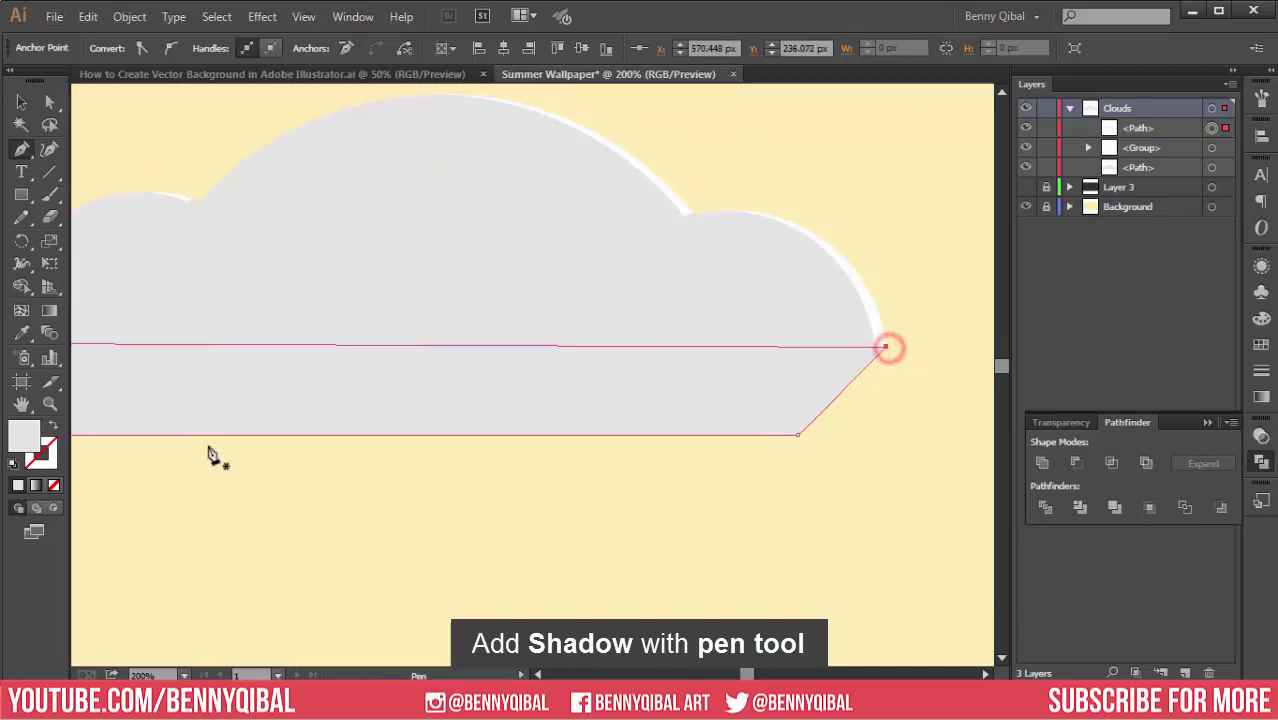
# - Fill the shadow shape beige and select it
pyautogui.doubleClick(31, 437)
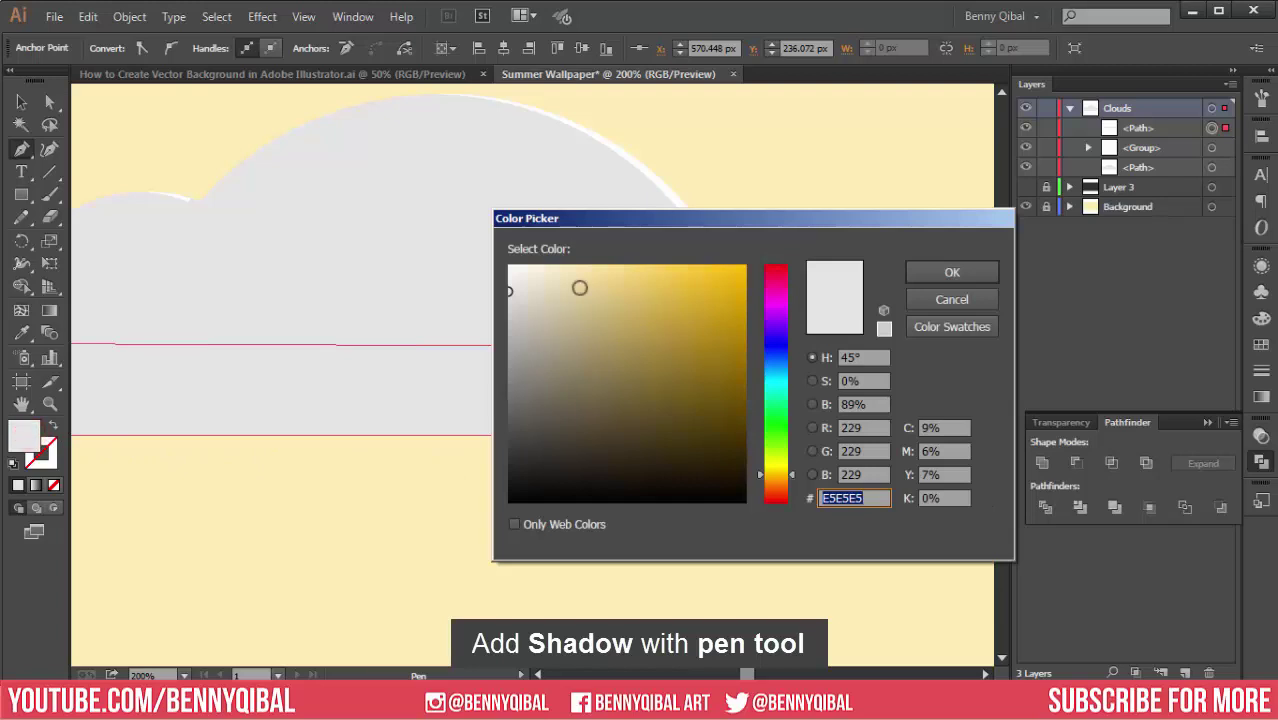
pyautogui.click(579, 288)
pyautogui.click(970, 273)
pyautogui.moveTo(388, 511); pyautogui.dragTo(458, 500)
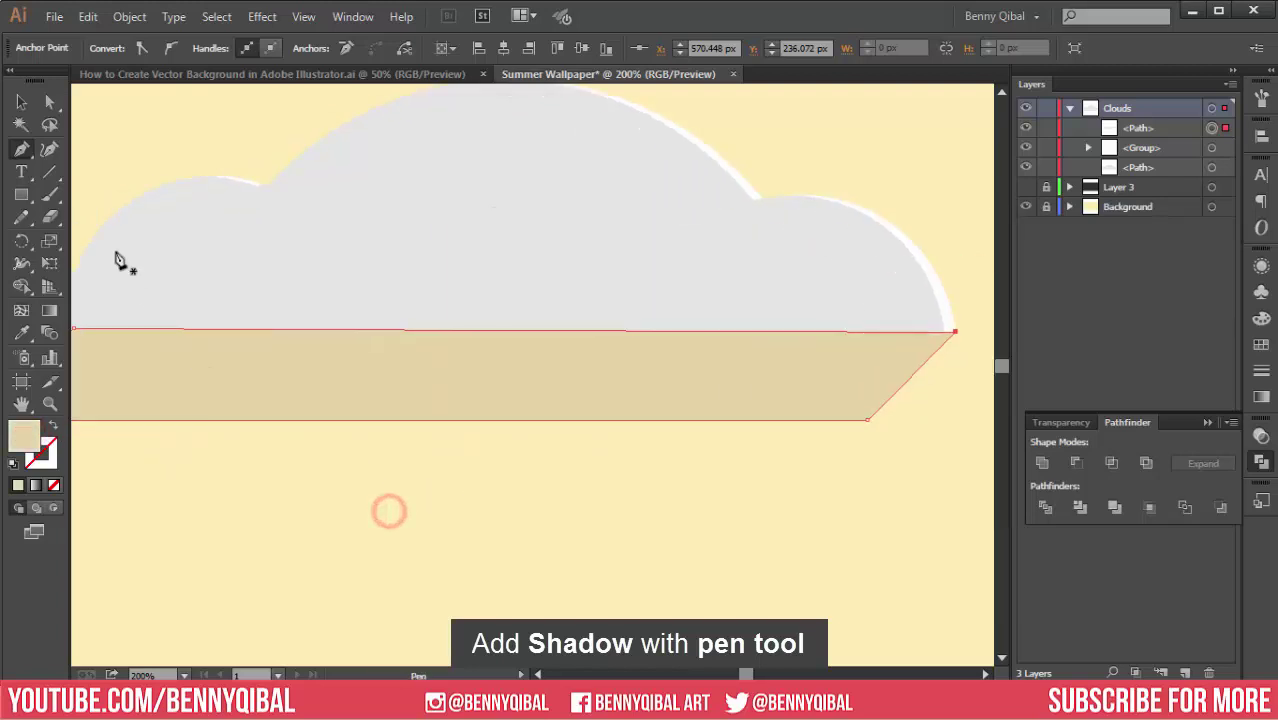
pyautogui.click(21, 101)
pyautogui.click(254, 394)
# - Slide the shadow's top-left and bottom-left anchors slightly left with Direct Selection
pyautogui.hscroll(-3, 390, 400)
pyautogui.scroll(2, 340, 380)
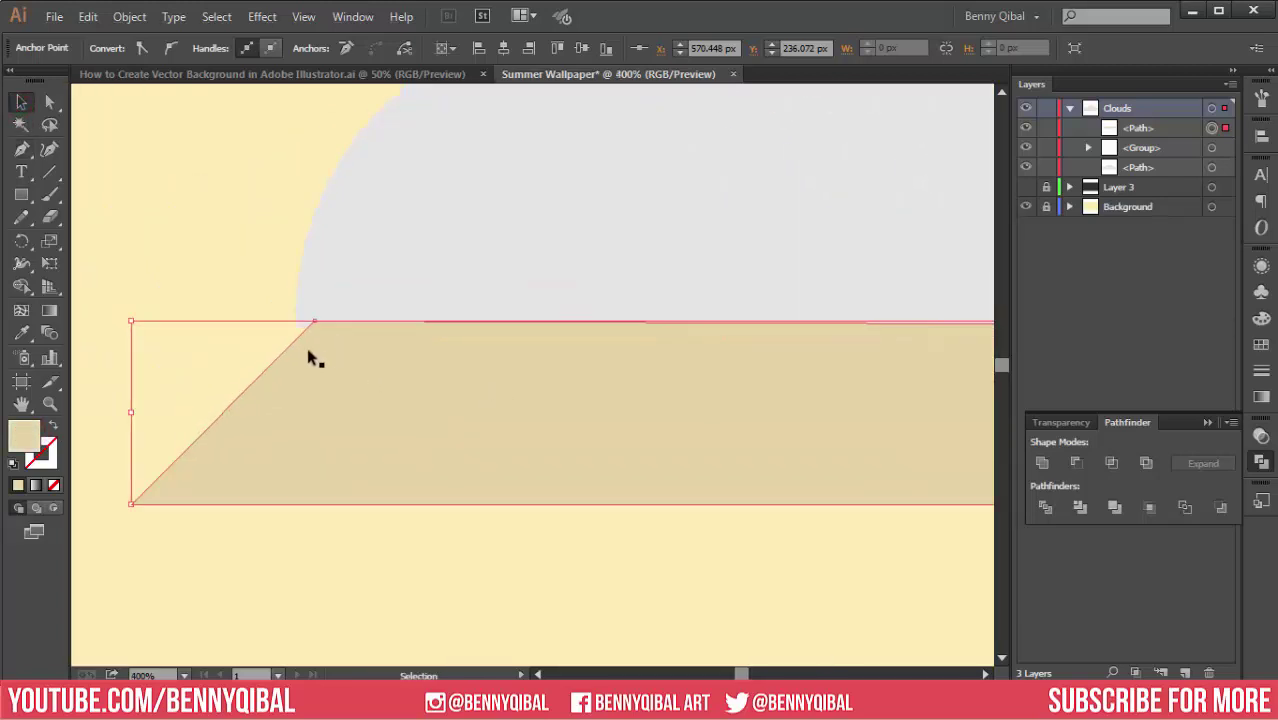
pyautogui.moveTo(311, 349); pyautogui.dragTo(388, 330)
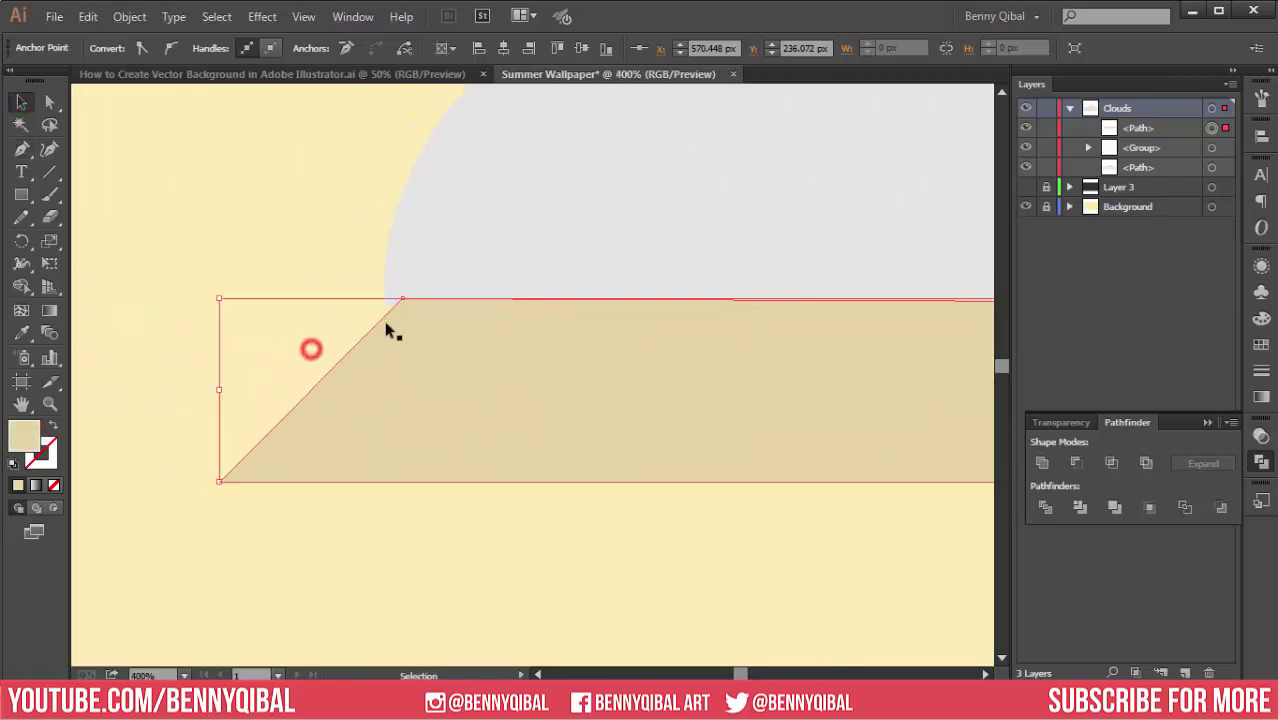
pyautogui.click(50, 101)
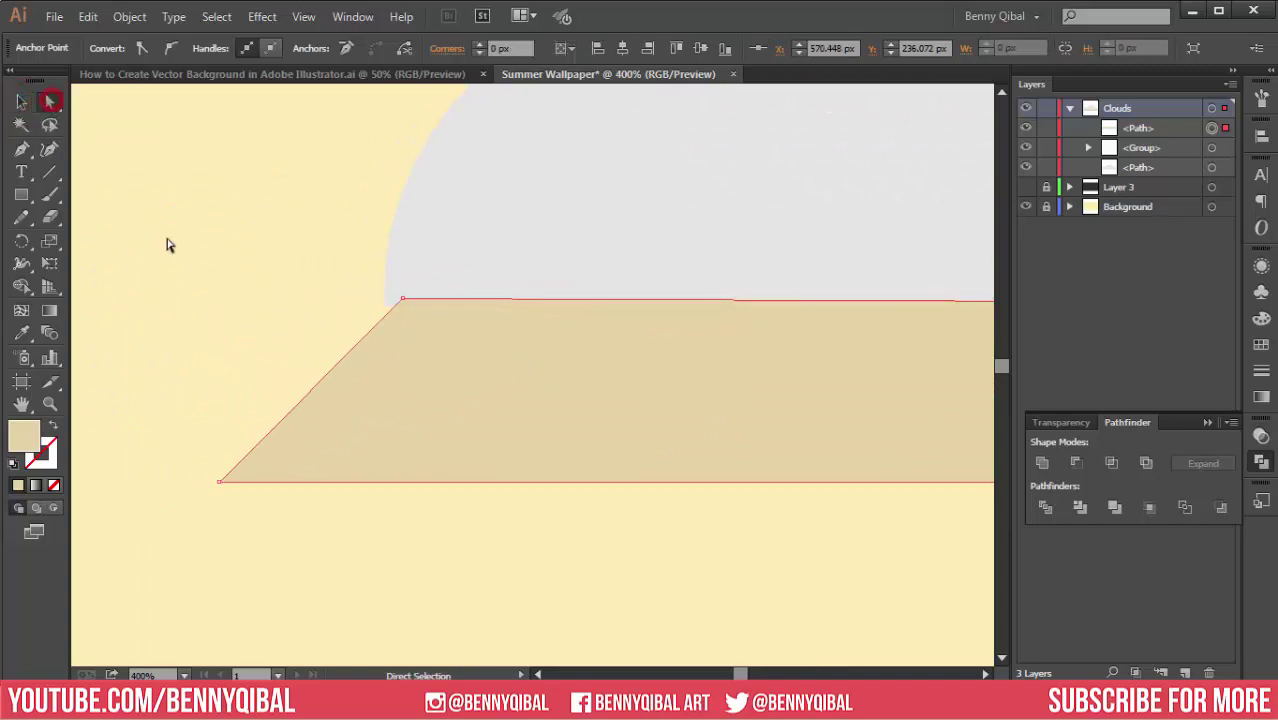
pyautogui.click(381, 408)
pyautogui.click(403, 299)
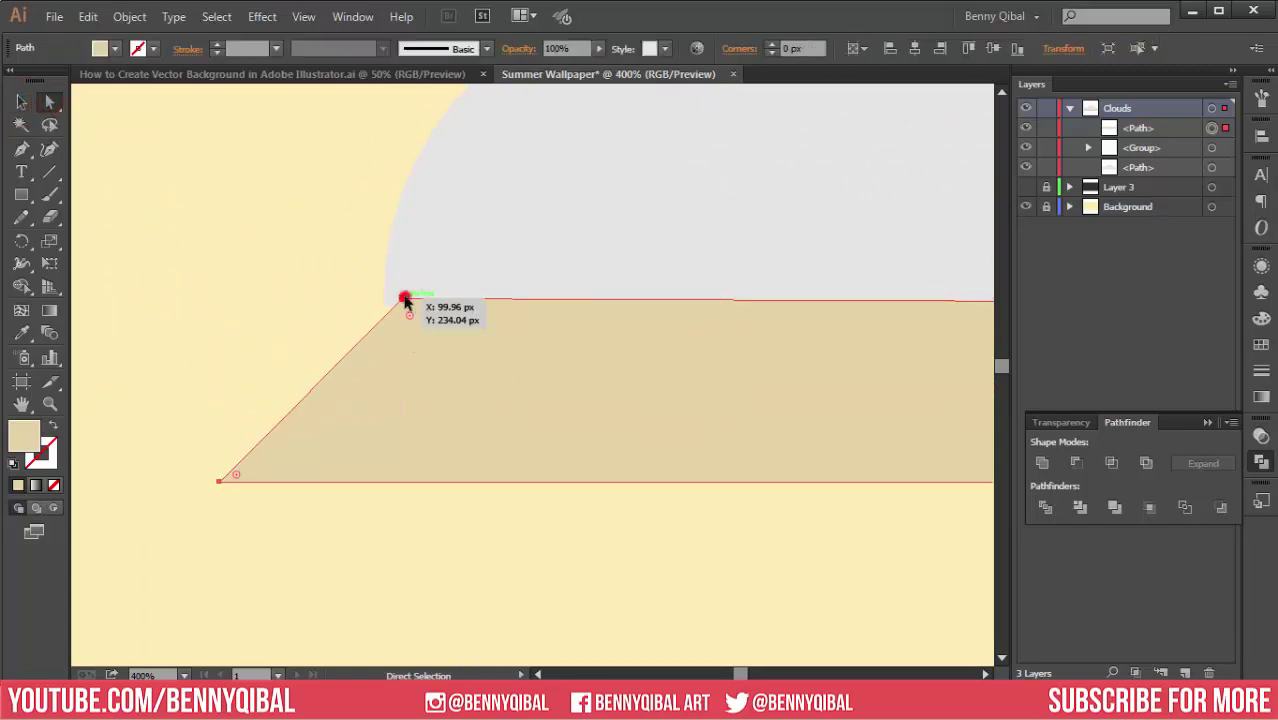
pyautogui.keyDown('shift'); pyautogui.click(220, 482); pyautogui.keyUp('shift')
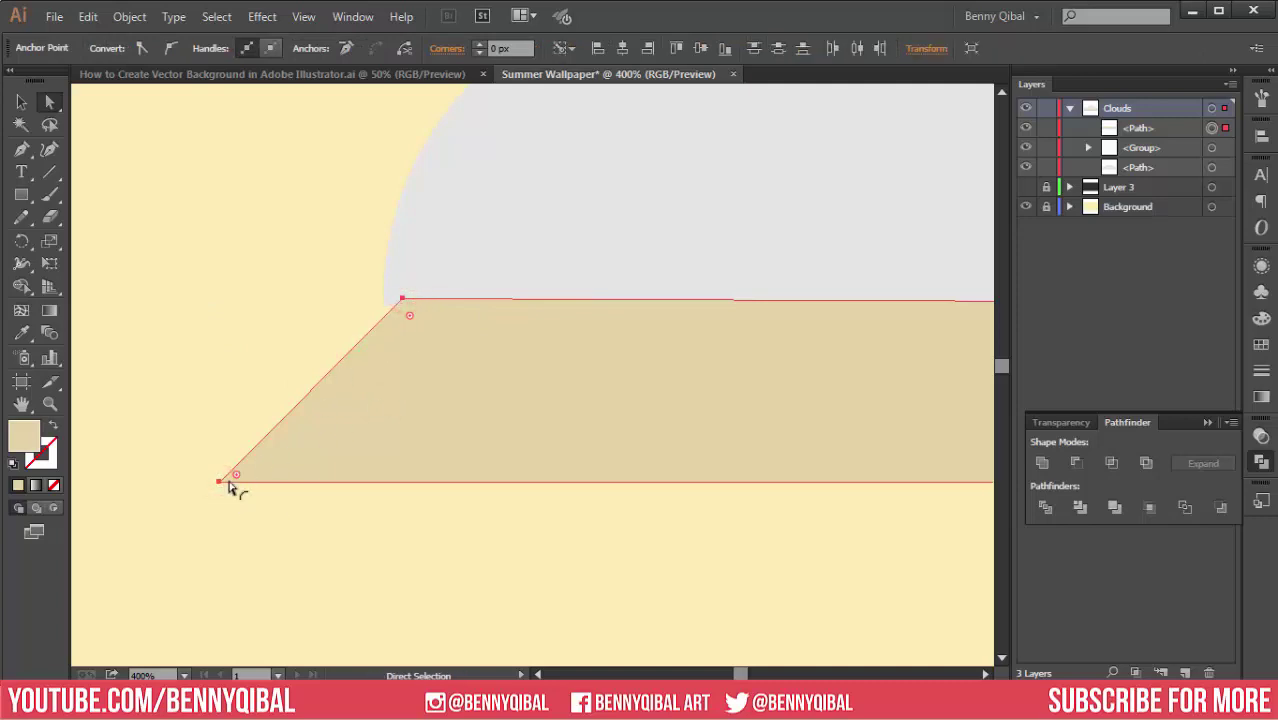
pyautogui.moveTo(221, 483); pyautogui.dragTo(203, 489)
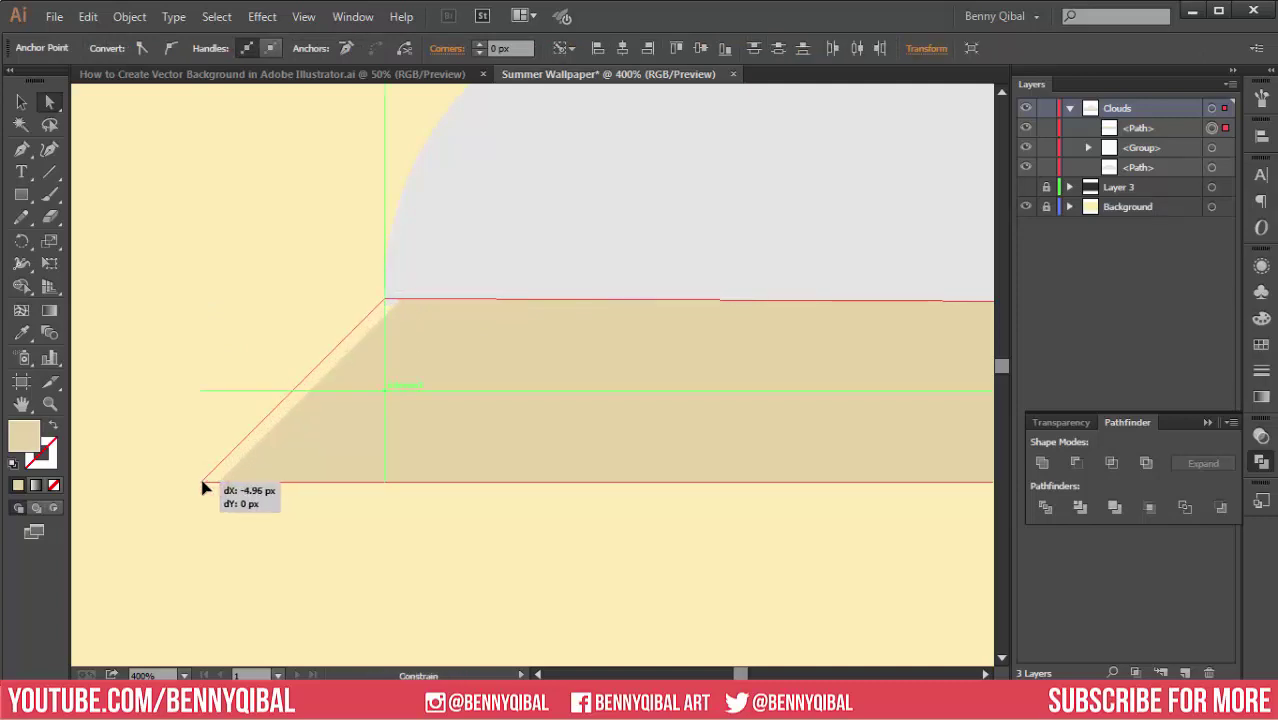
pyautogui.click(240, 375)
pyautogui.scroll(-2, 205, 380)
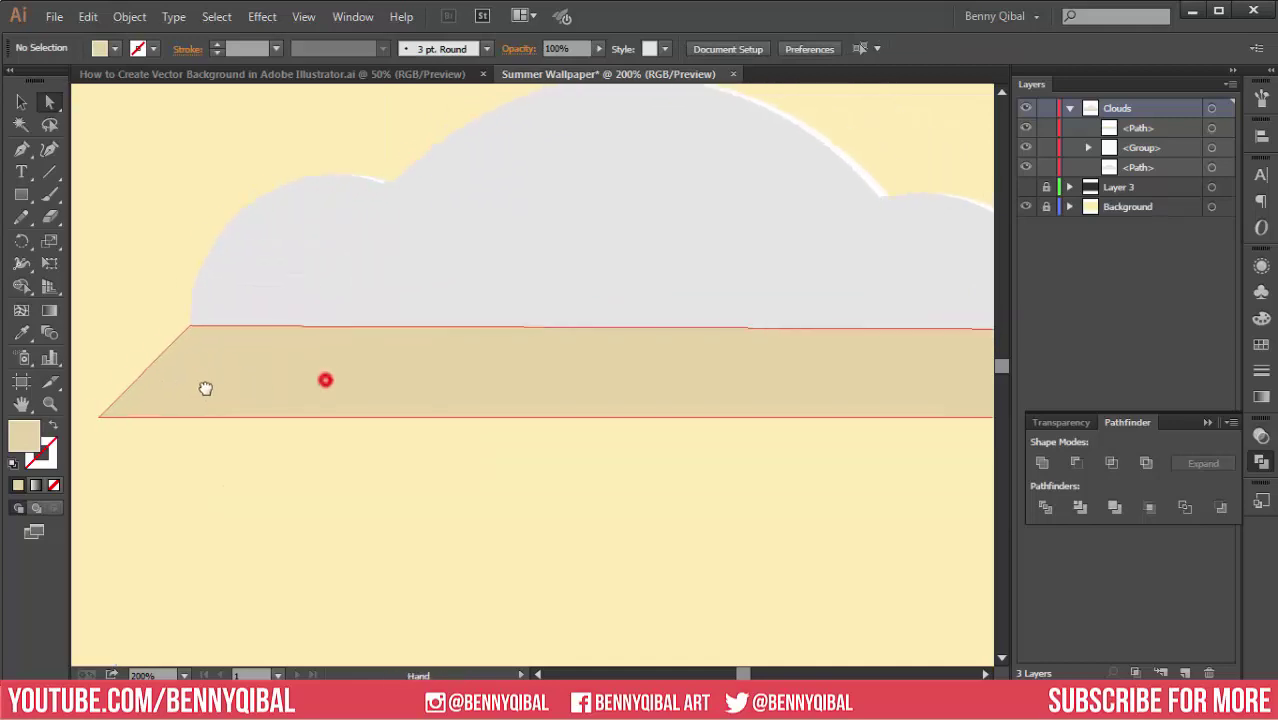
pyautogui.scroll(-1, 205, 388)
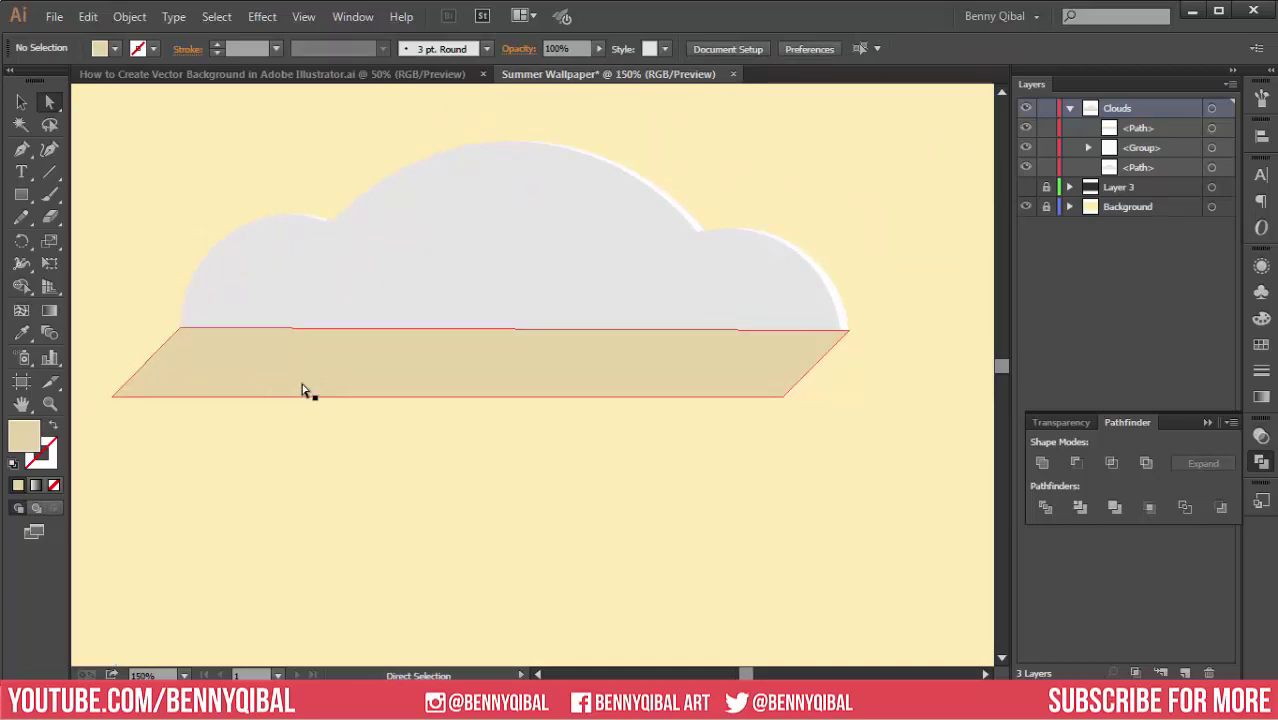
pyautogui.click(442, 374)
# - Apply a linear gradient to the shadow band and drag it vertically from the cloud's base downward
pyautogui.click(24, 104)
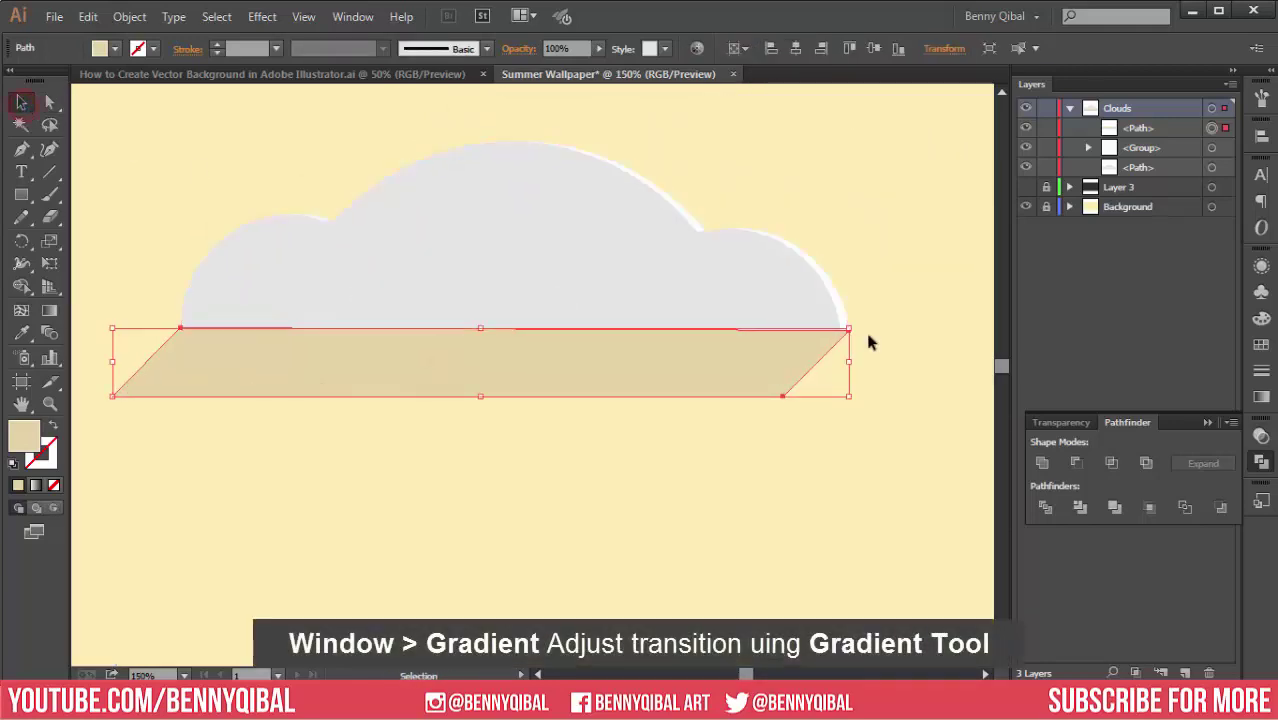
pyautogui.click(353, 16)
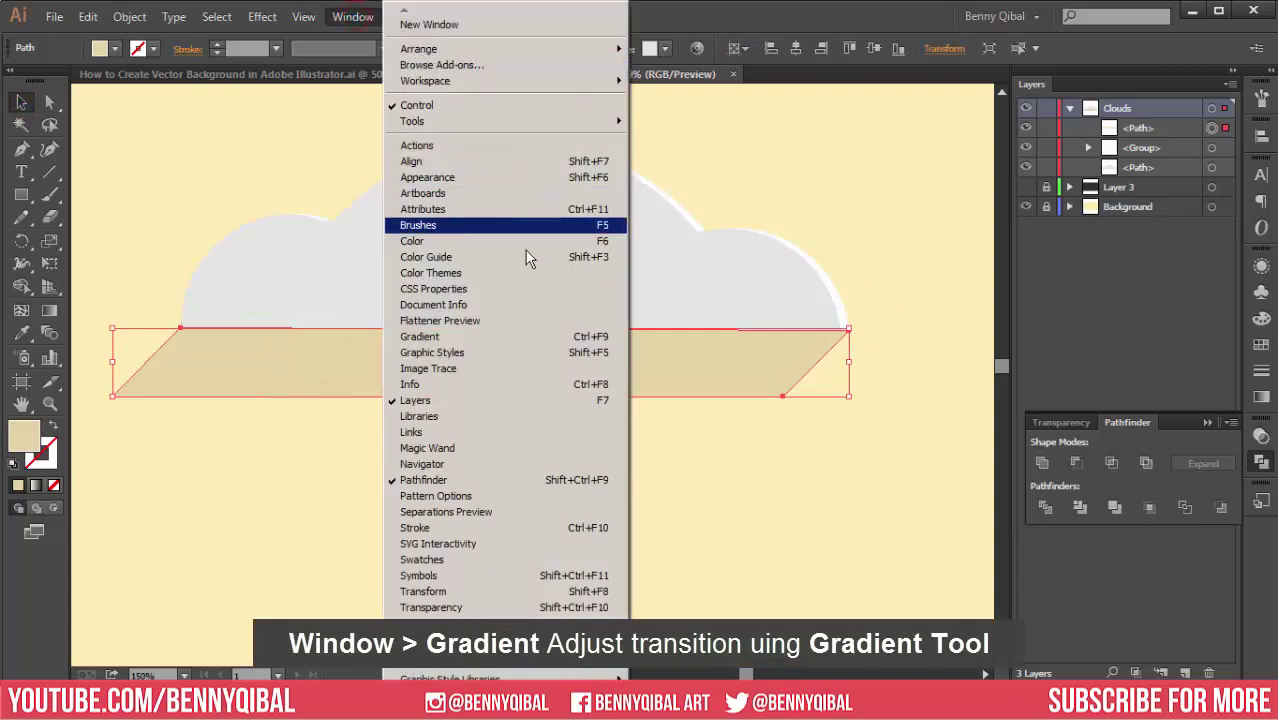
pyautogui.click(527, 336)
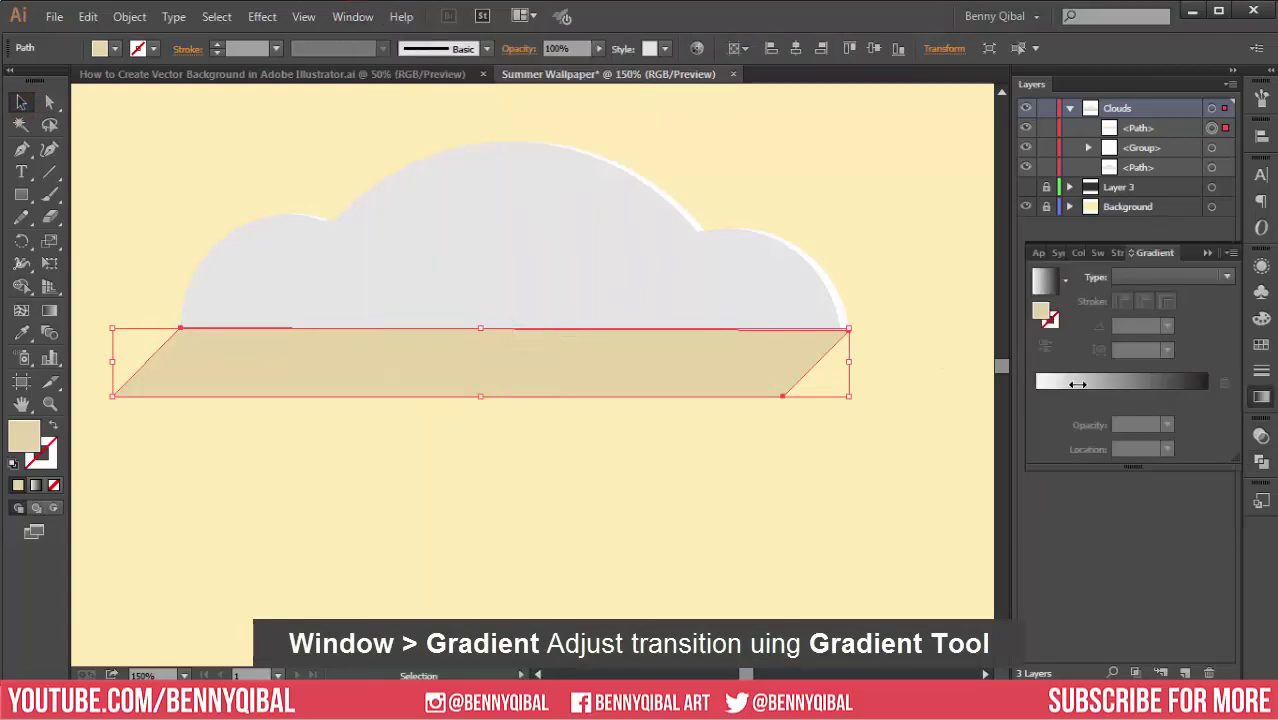
pyautogui.click(1102, 383)
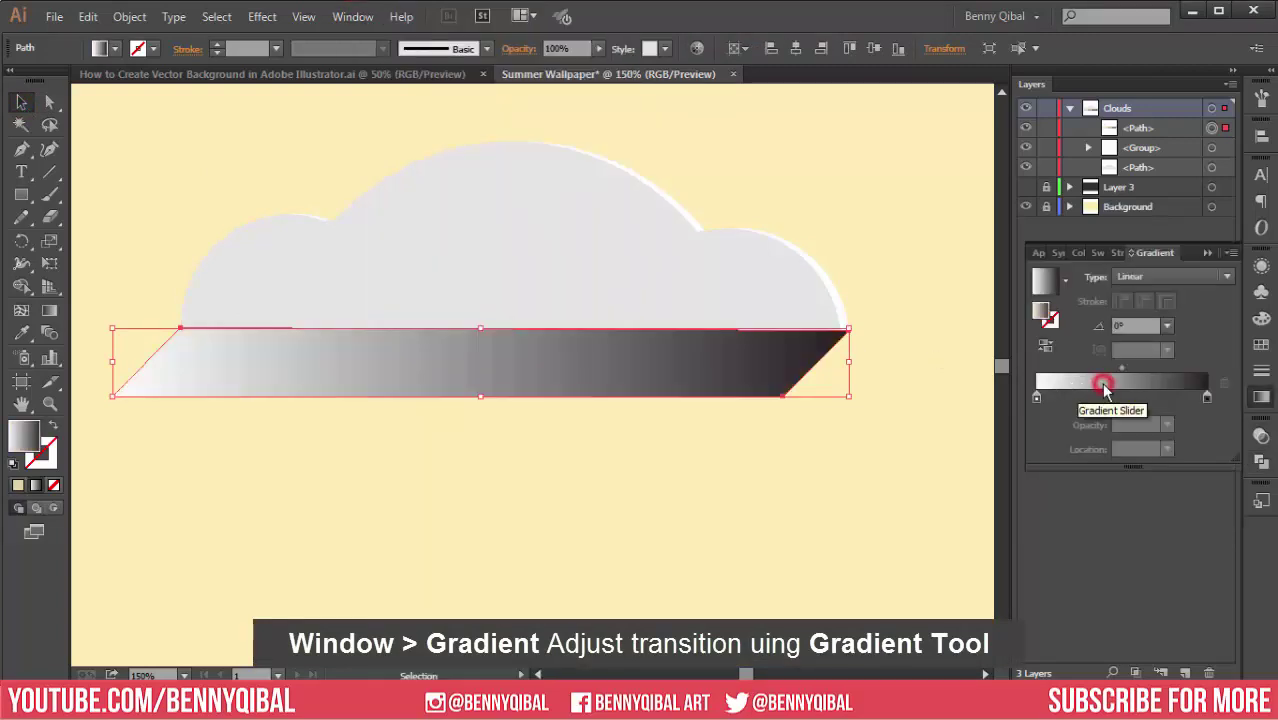
pyautogui.click(49, 310)
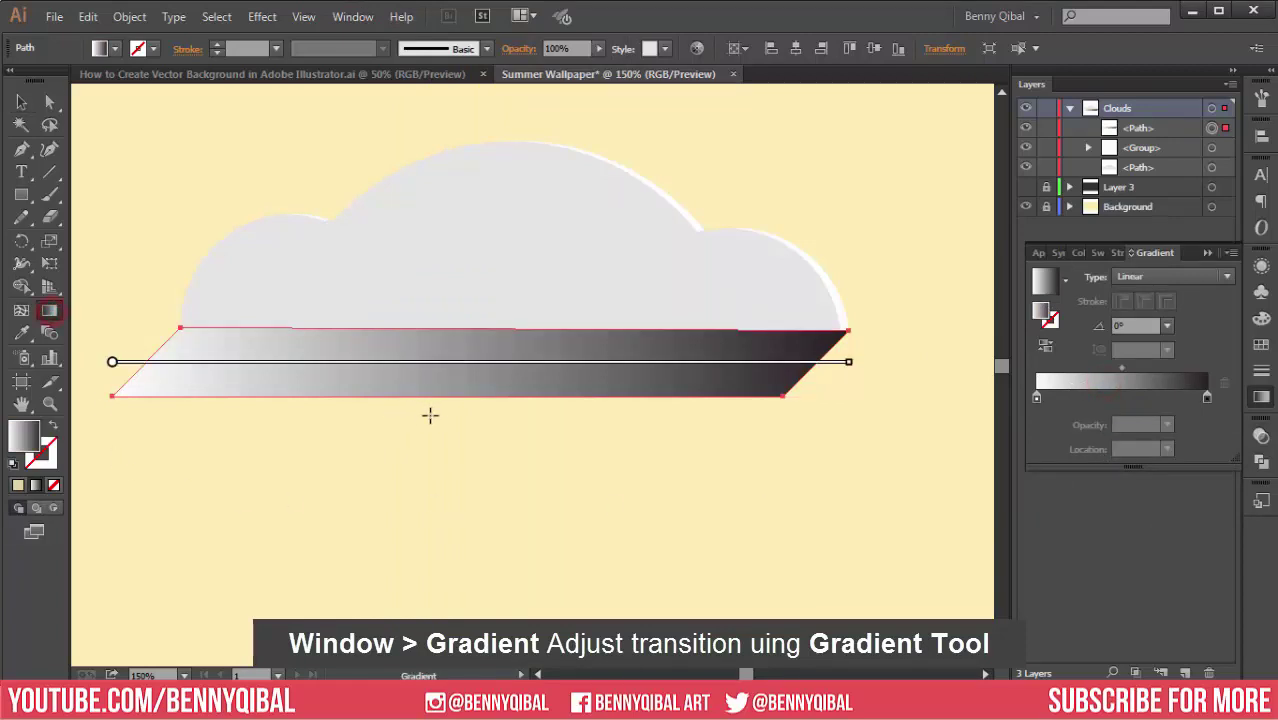
pyautogui.moveTo(481, 410); pyautogui.dragTo(480, 299)
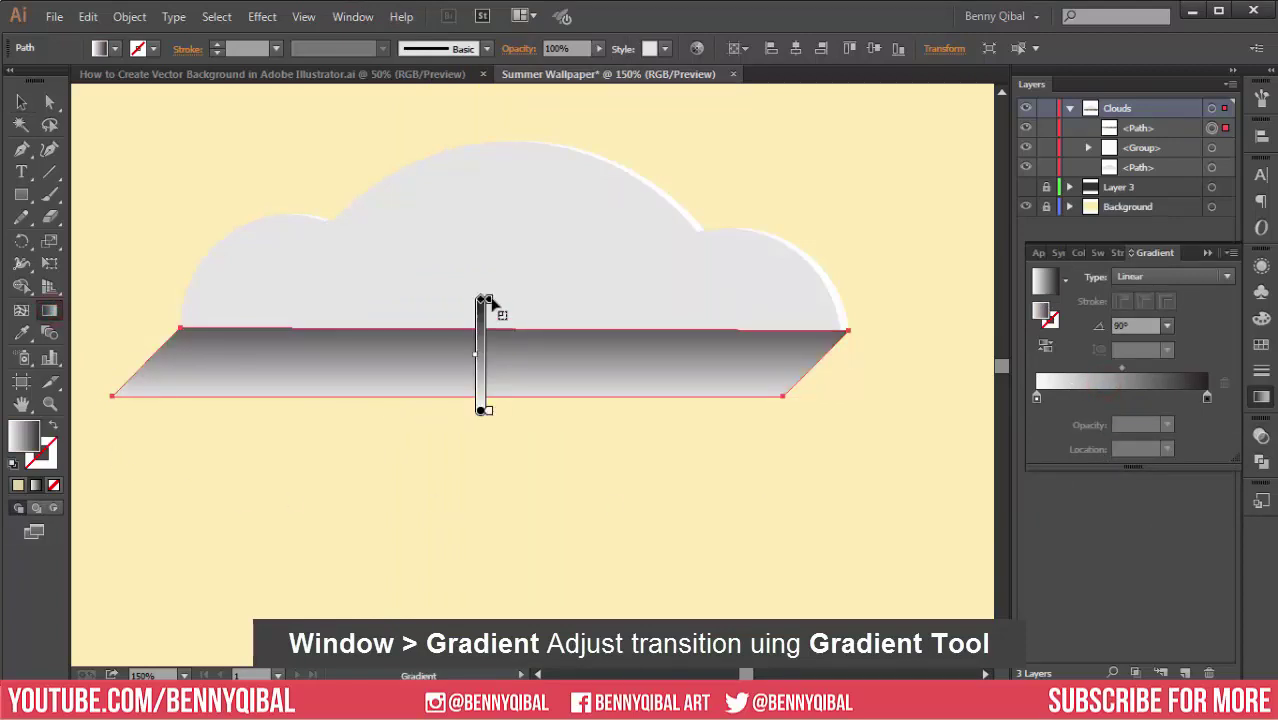
pyautogui.moveTo(480, 422); pyautogui.dragTo(480, 259)
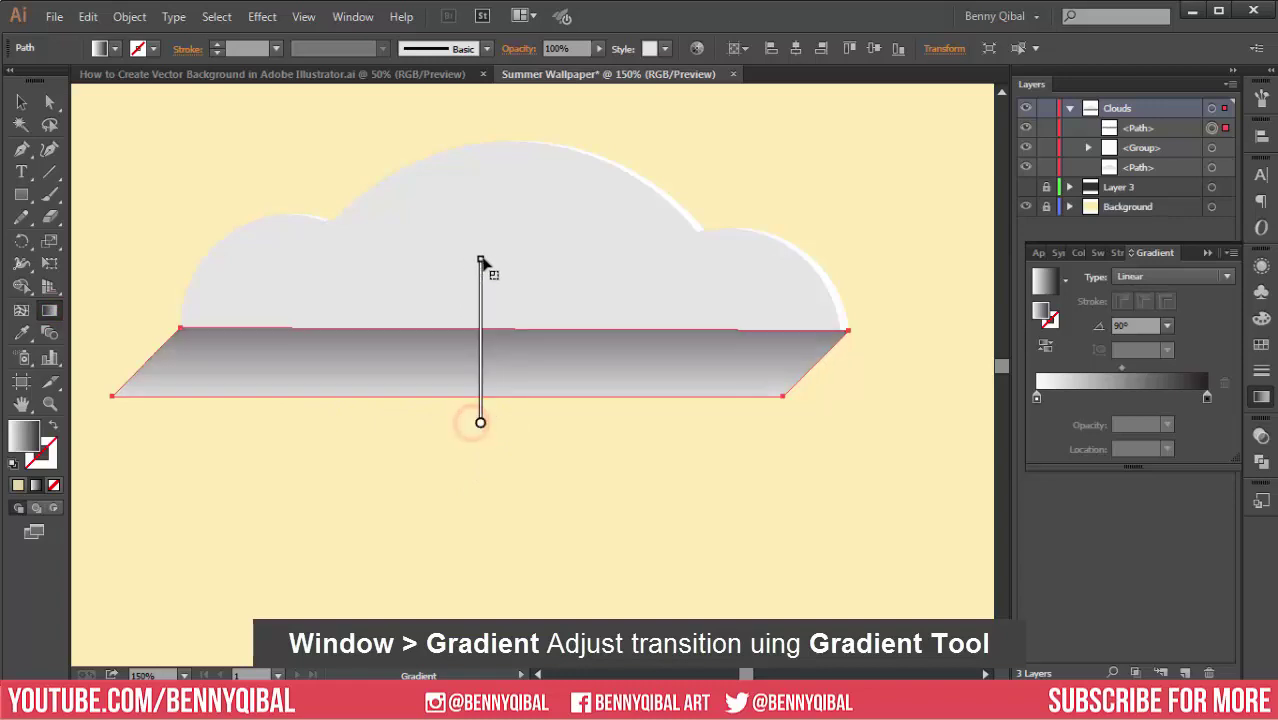
pyautogui.click(1206, 398)
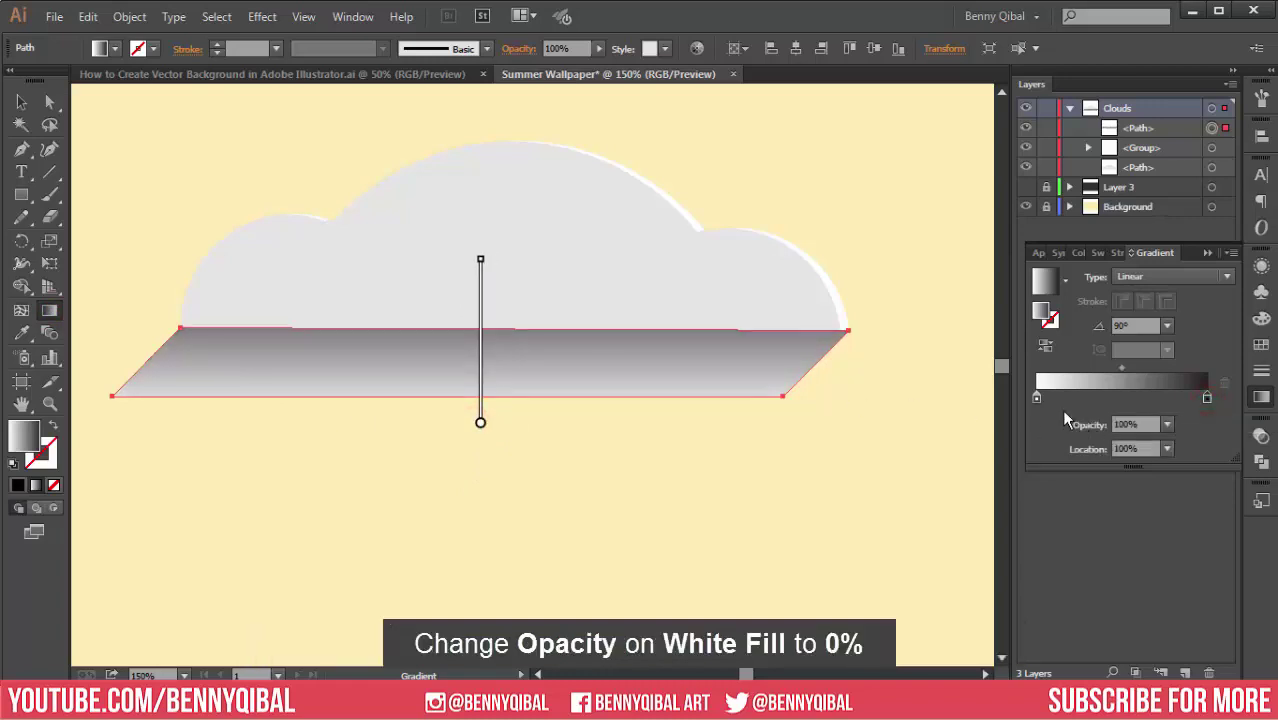
# - Set the gradient's white stop to 0% opacity and its dark stop to 70%
pyautogui.click(1036, 398)
pyautogui.click(1167, 425)
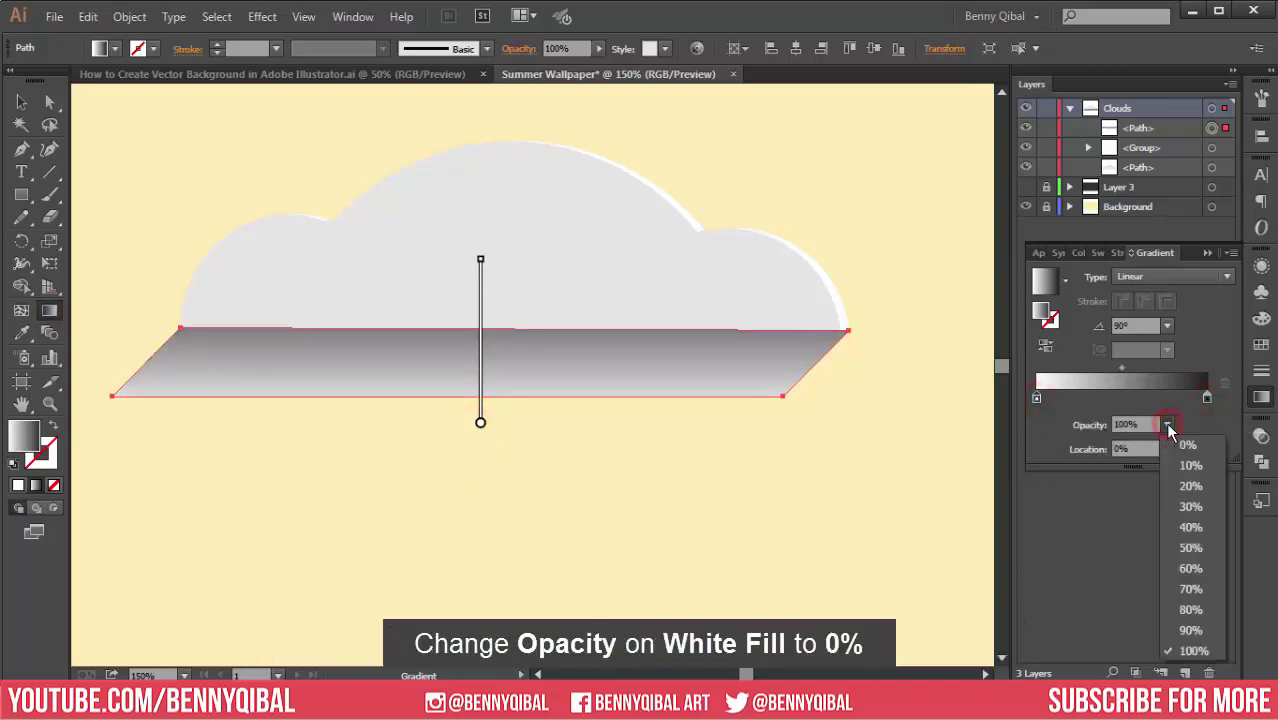
pyautogui.click(1186, 445)
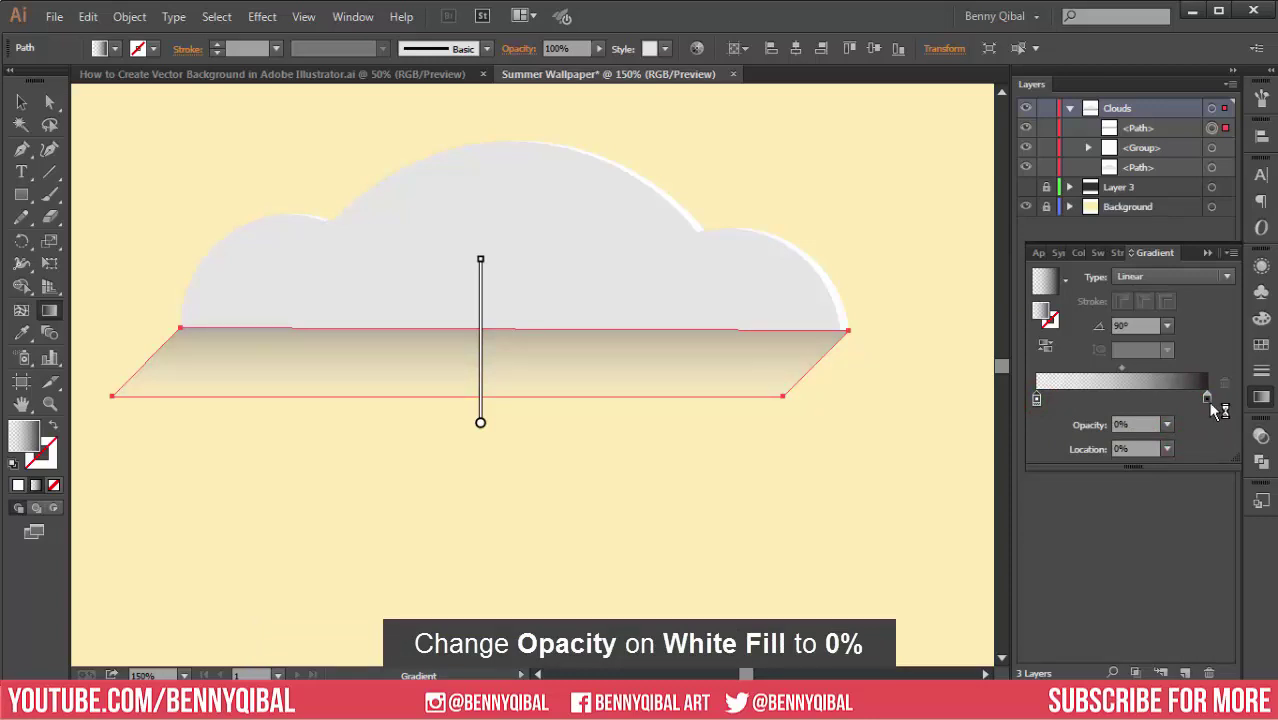
pyautogui.click(1168, 426)
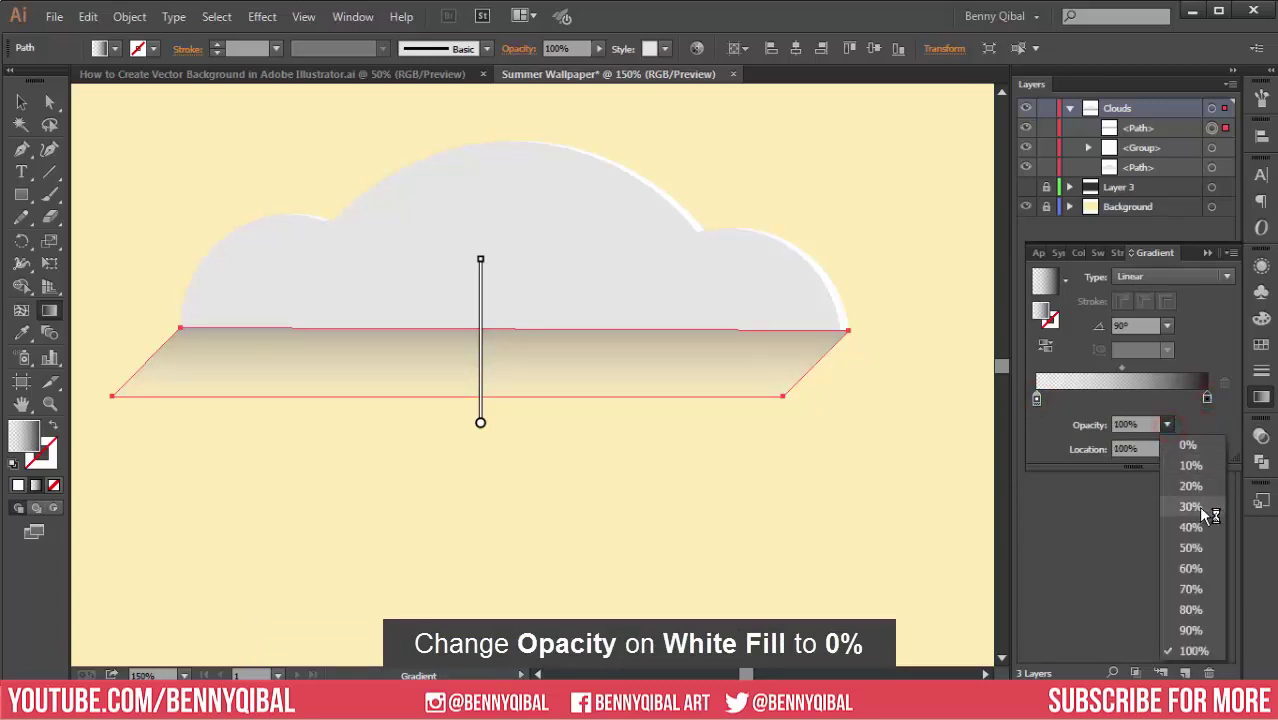
pyautogui.click(1199, 589)
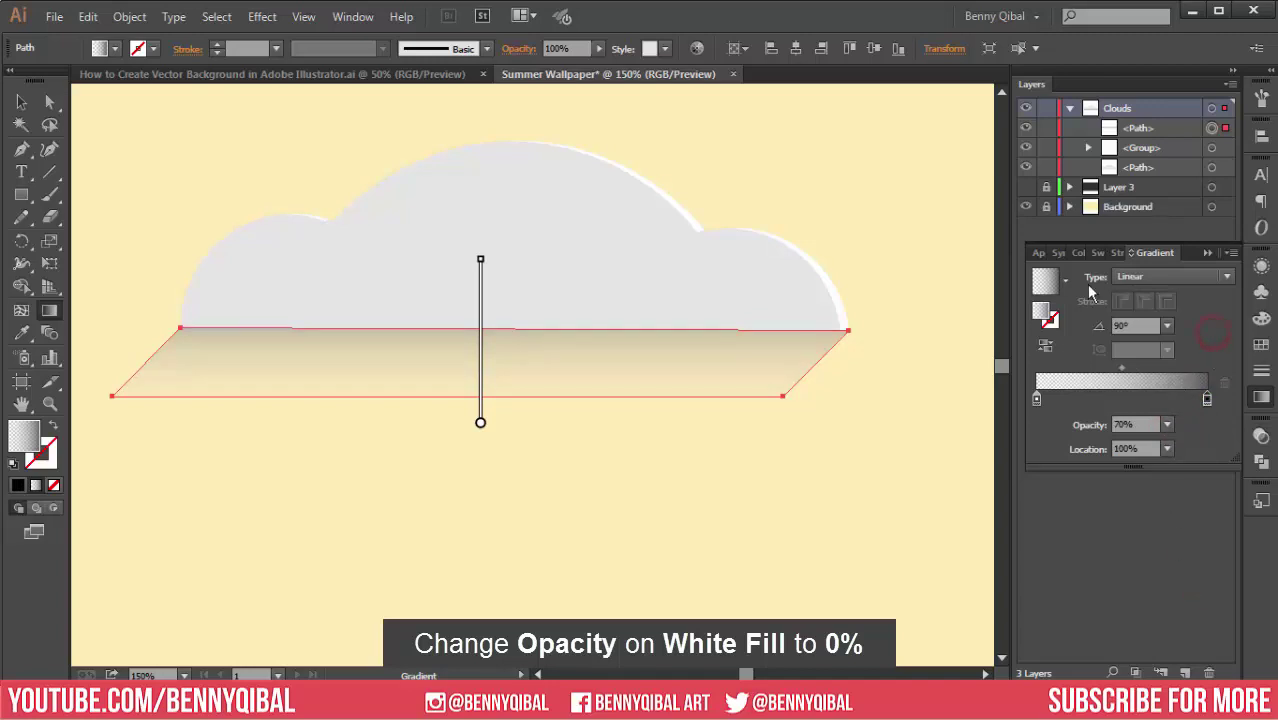
pyautogui.click(1209, 254)
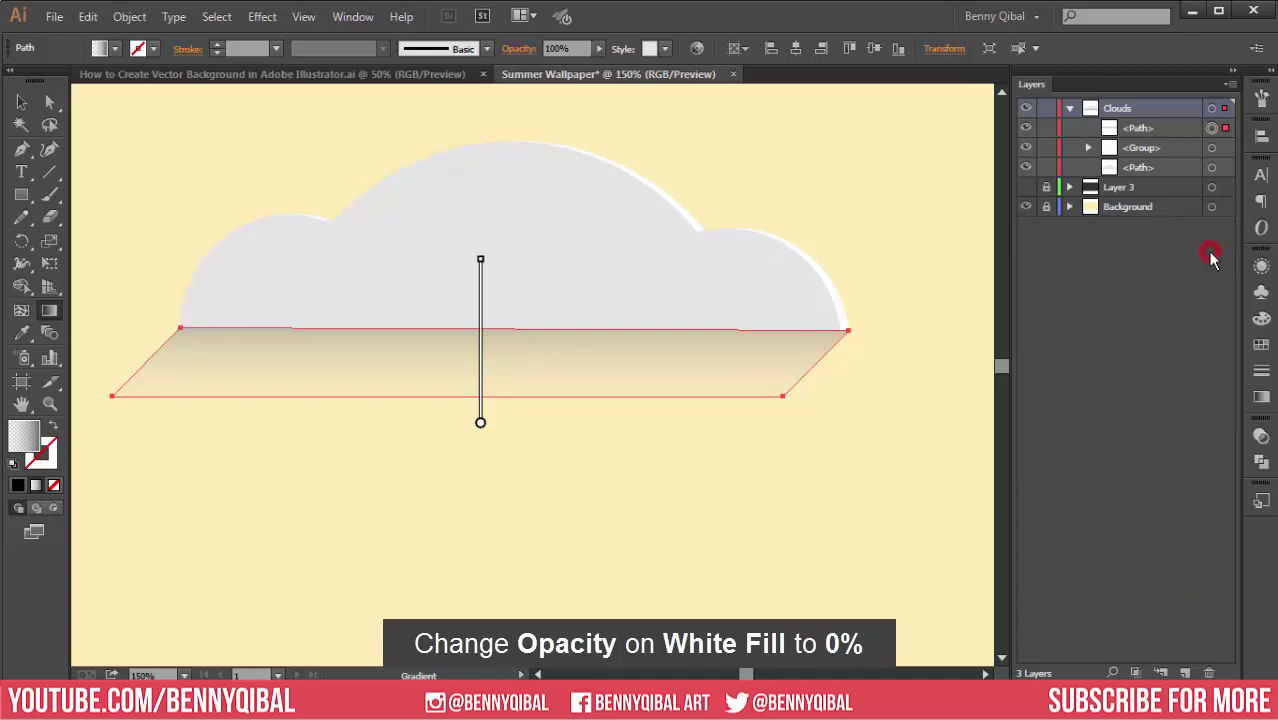
# - Set the shadow strip's blending mode to Soft Light and bring up its gradient stop opacity options
pyautogui.click(350, 17)
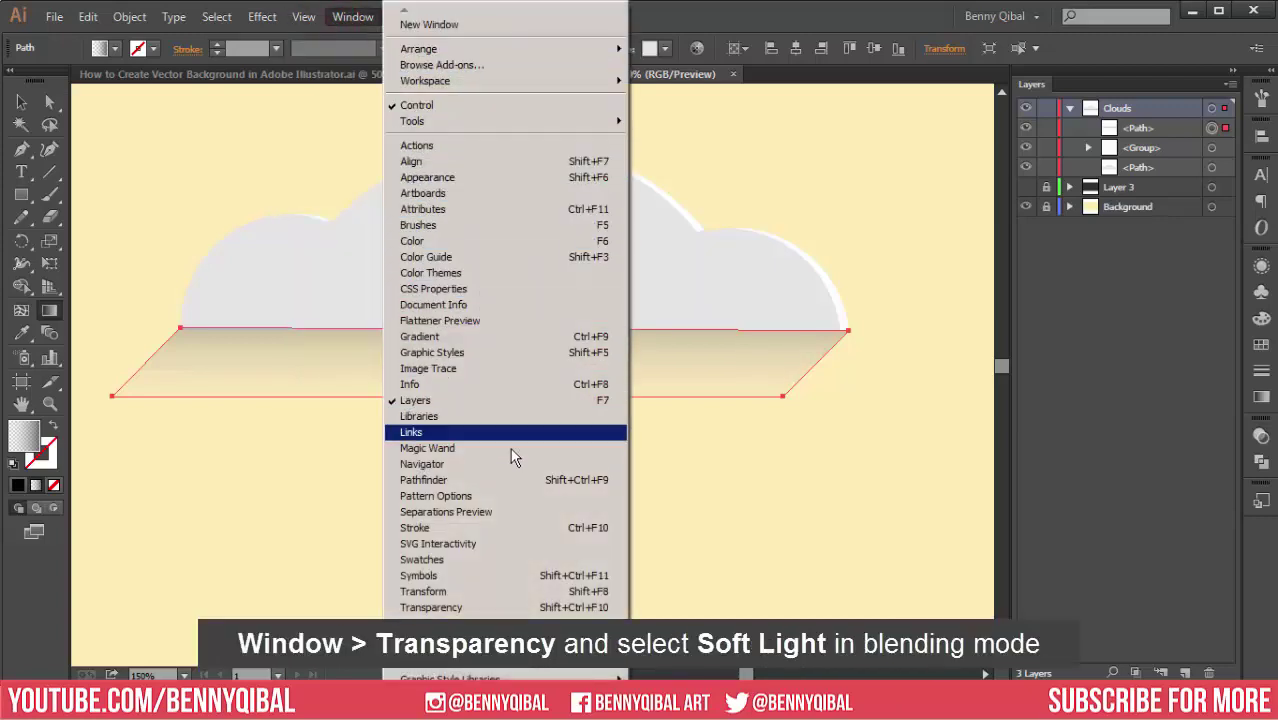
pyautogui.click(511, 607)
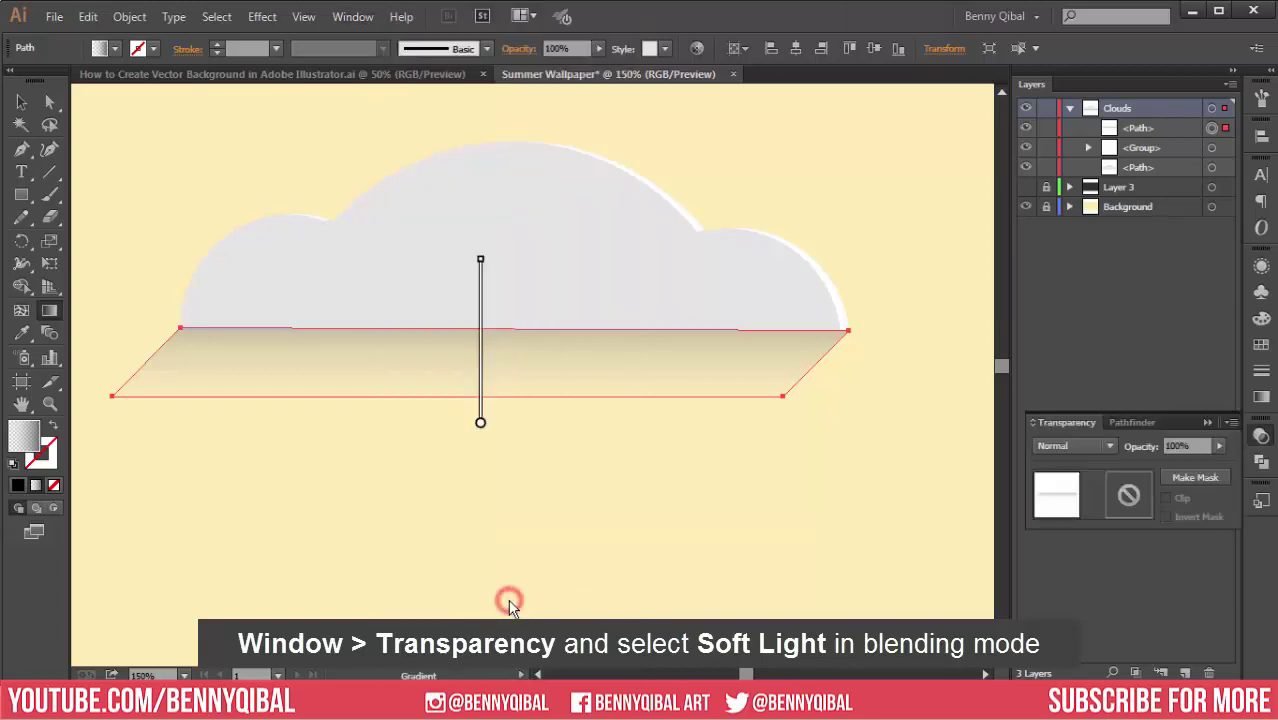
pyautogui.click(1070, 446)
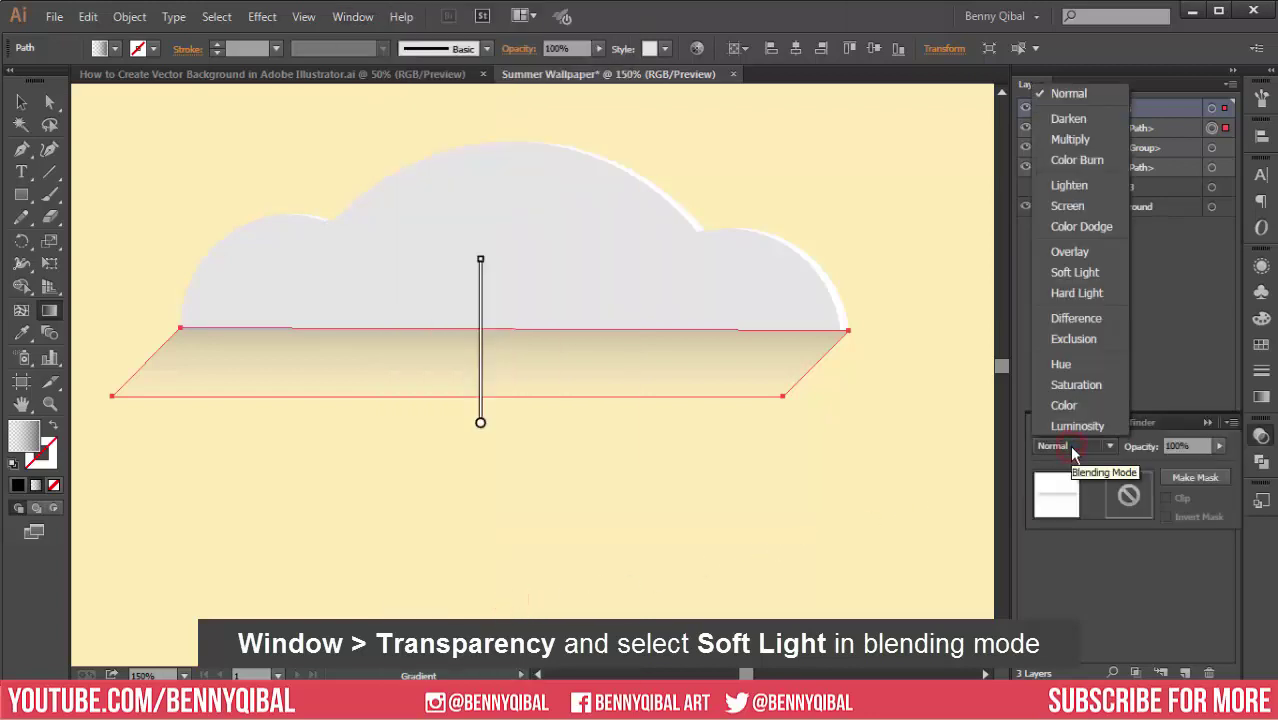
pyautogui.click(1077, 273)
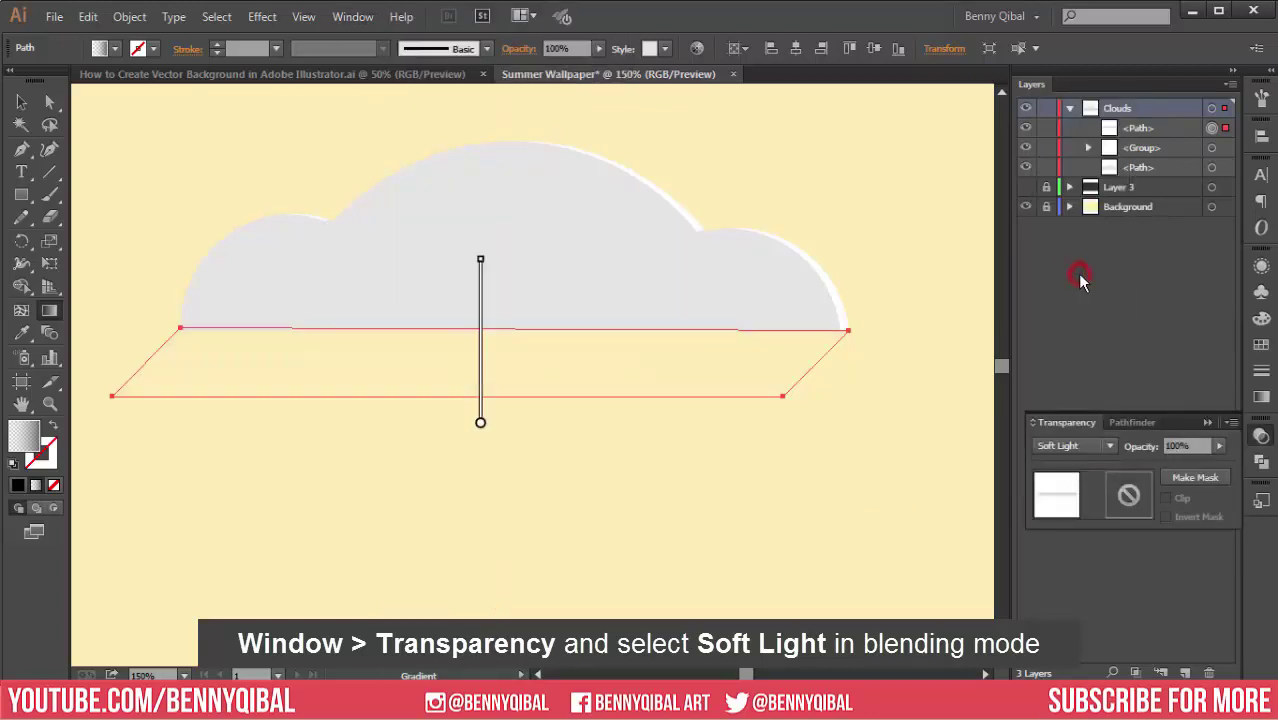
pyautogui.click(1261, 397)
pyautogui.click(1166, 424)
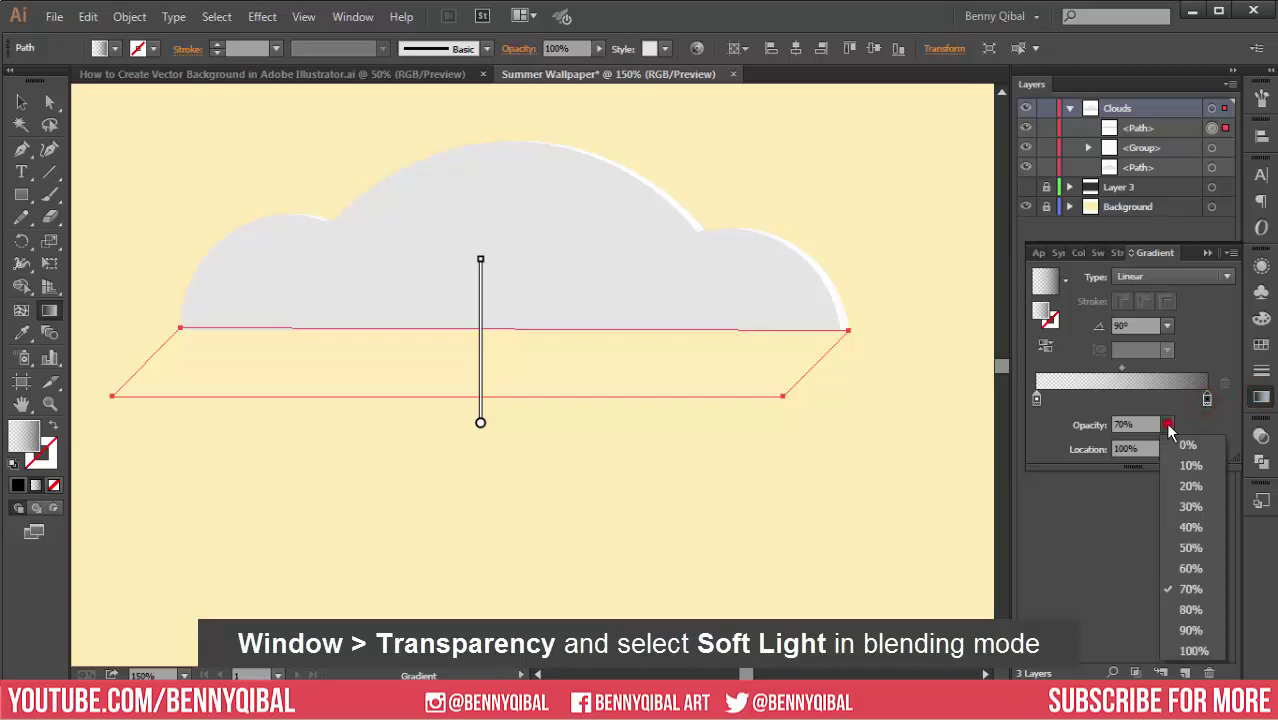
# - Raise the gradient end stop to 90% opacity and shorten the gradient just beneath the cloud's base
pyautogui.click(1189, 632)
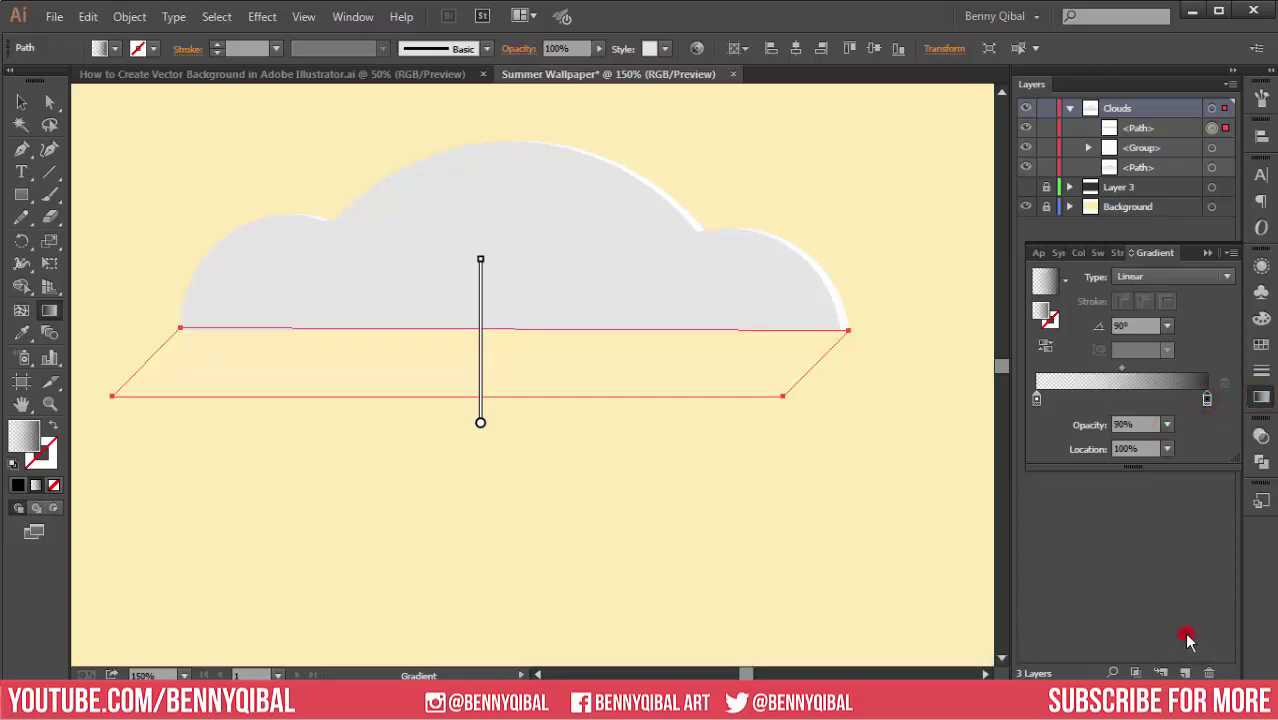
pyautogui.moveTo(480, 355); pyautogui.dragTo(480, 425)
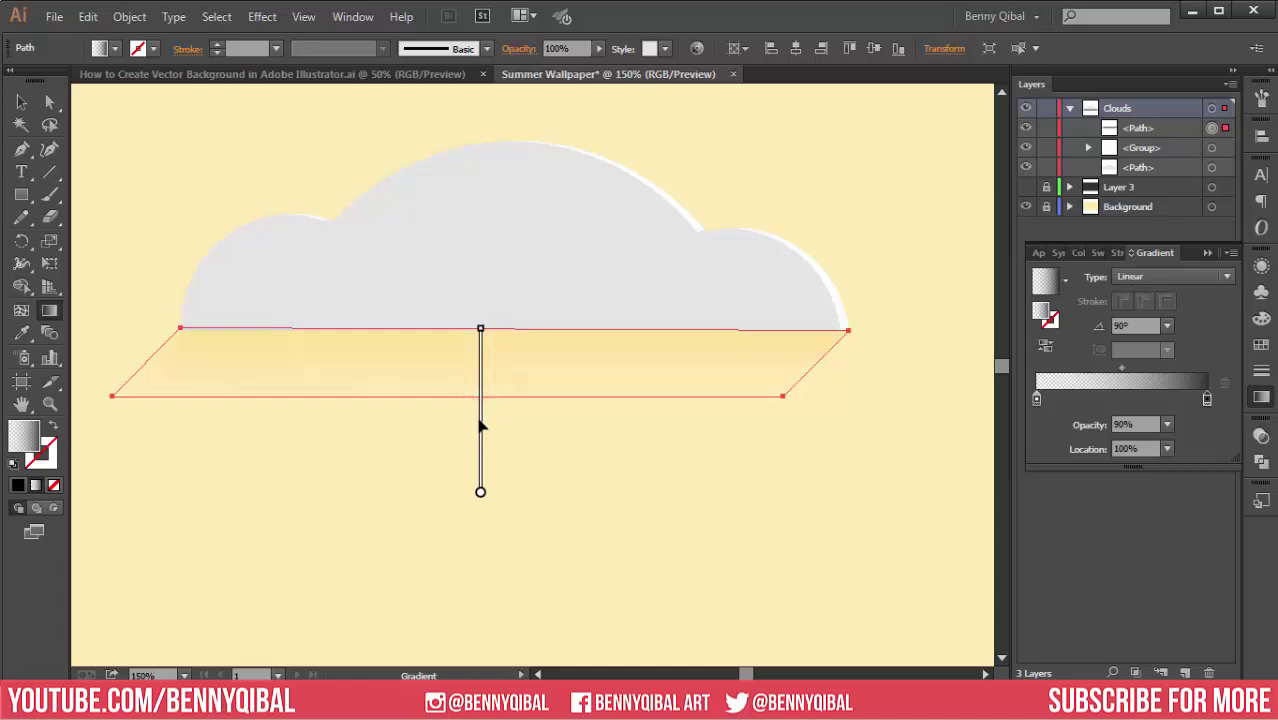
pyautogui.click(480, 338)
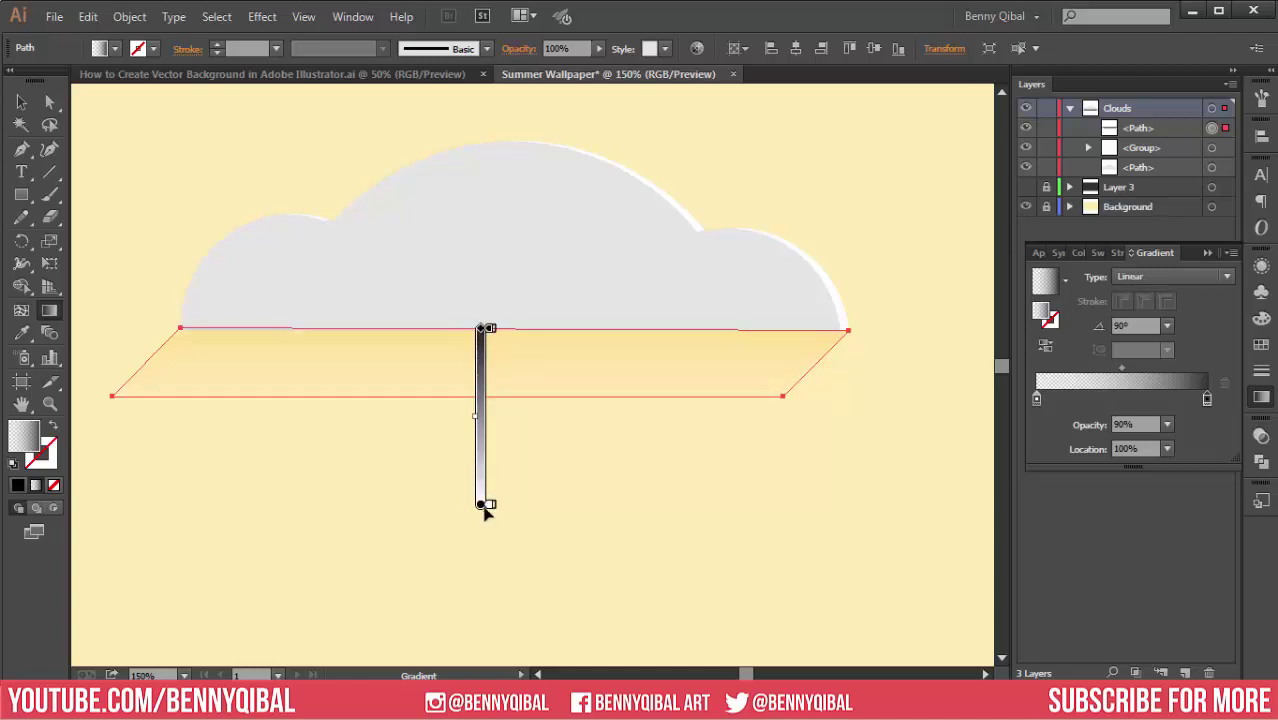
pyautogui.moveTo(483, 505); pyautogui.dragTo(480, 437)
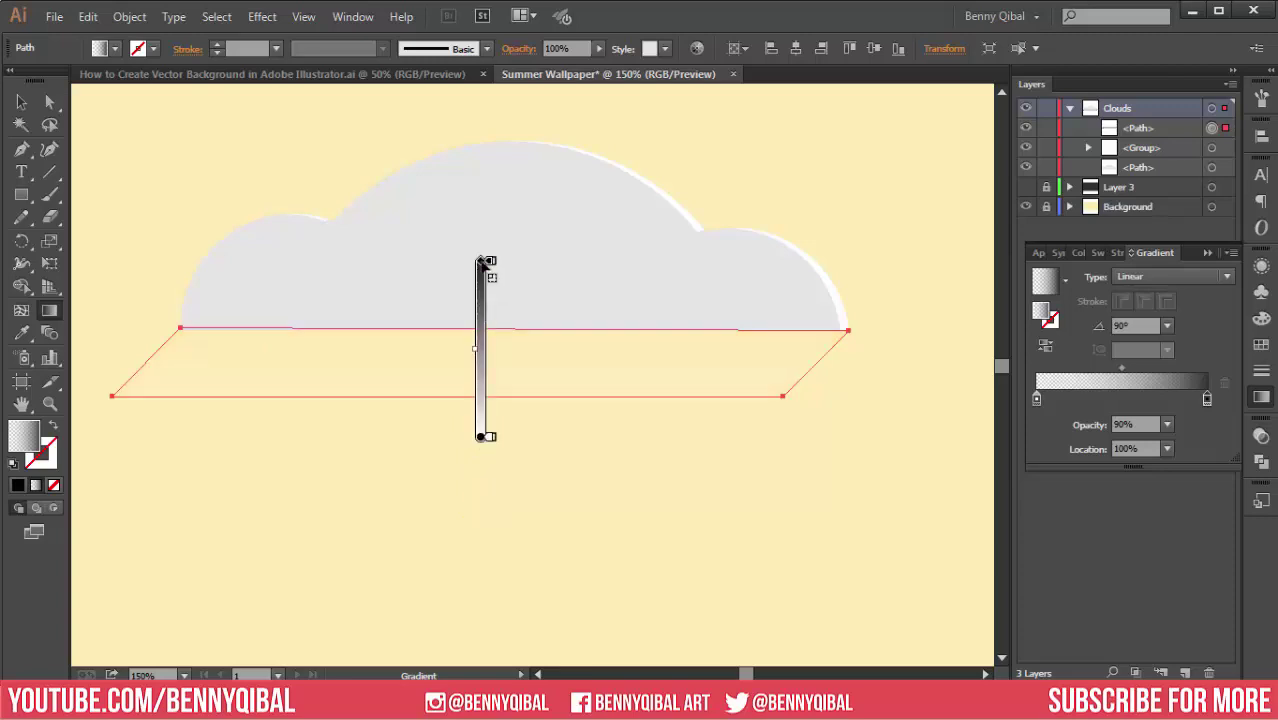
pyautogui.moveTo(485, 262); pyautogui.dragTo(478, 324)
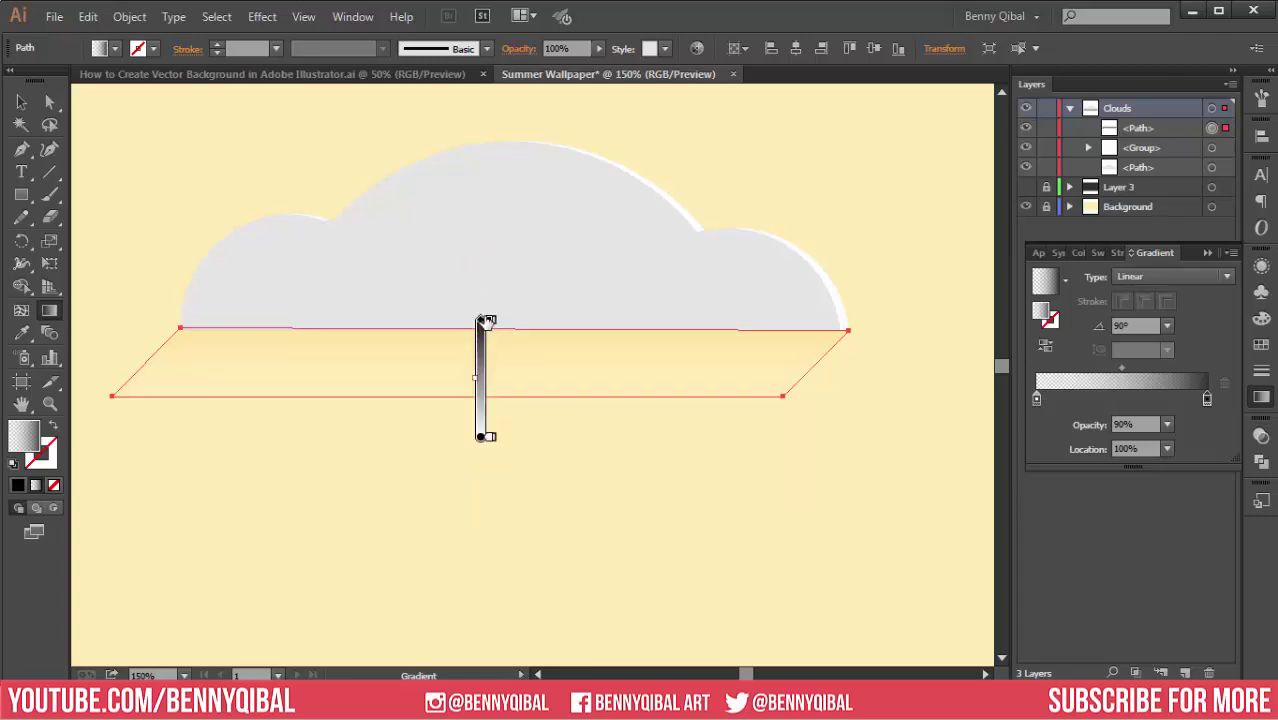
pyautogui.moveTo(480, 322); pyautogui.dragTo(480, 348)
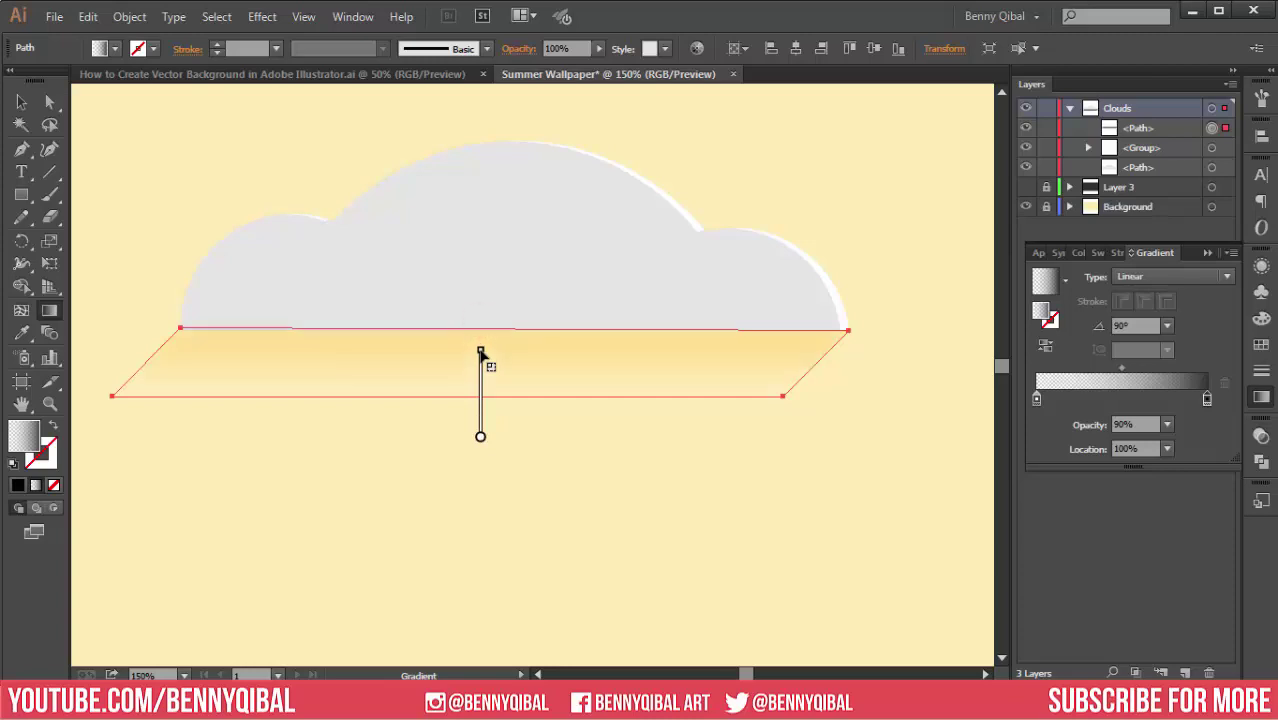
pyautogui.moveTo(480, 392)
pyautogui.moveTo(480, 414); pyautogui.dragTo(481, 408)
# - Confirm the strip still blends as Soft Light and deselect it
pyautogui.click(1262, 440)
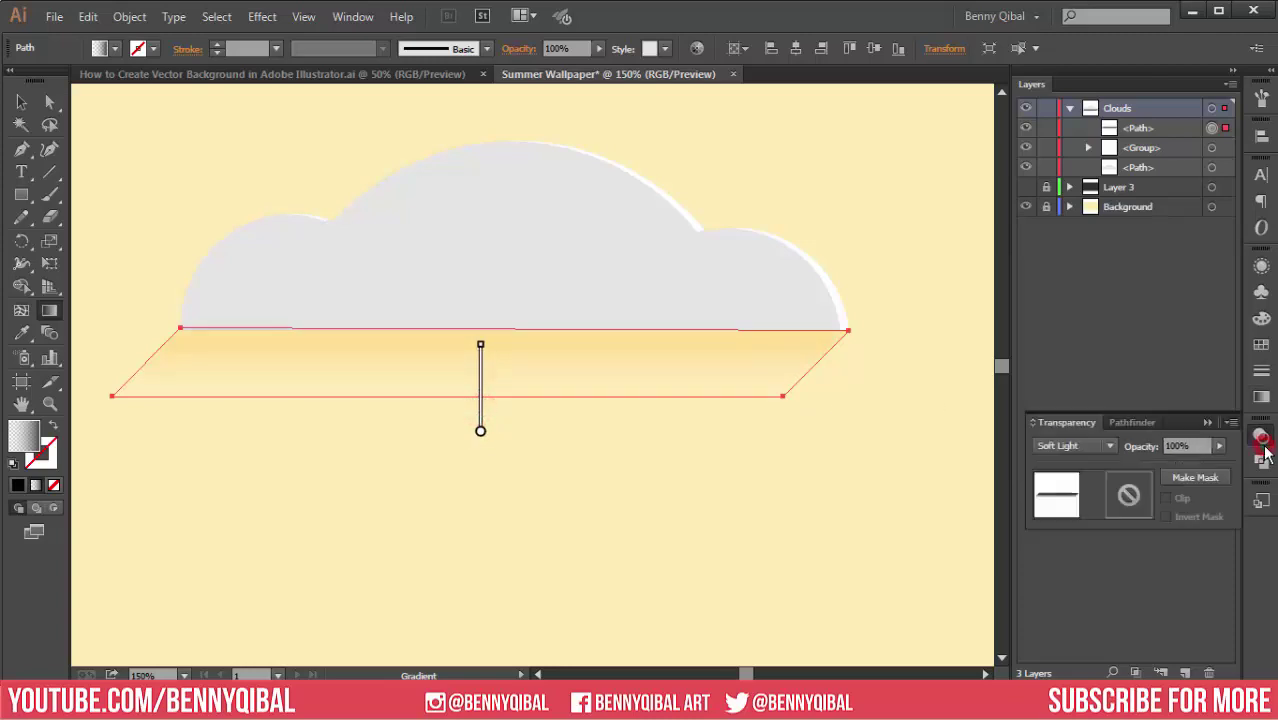
pyautogui.click(1082, 450)
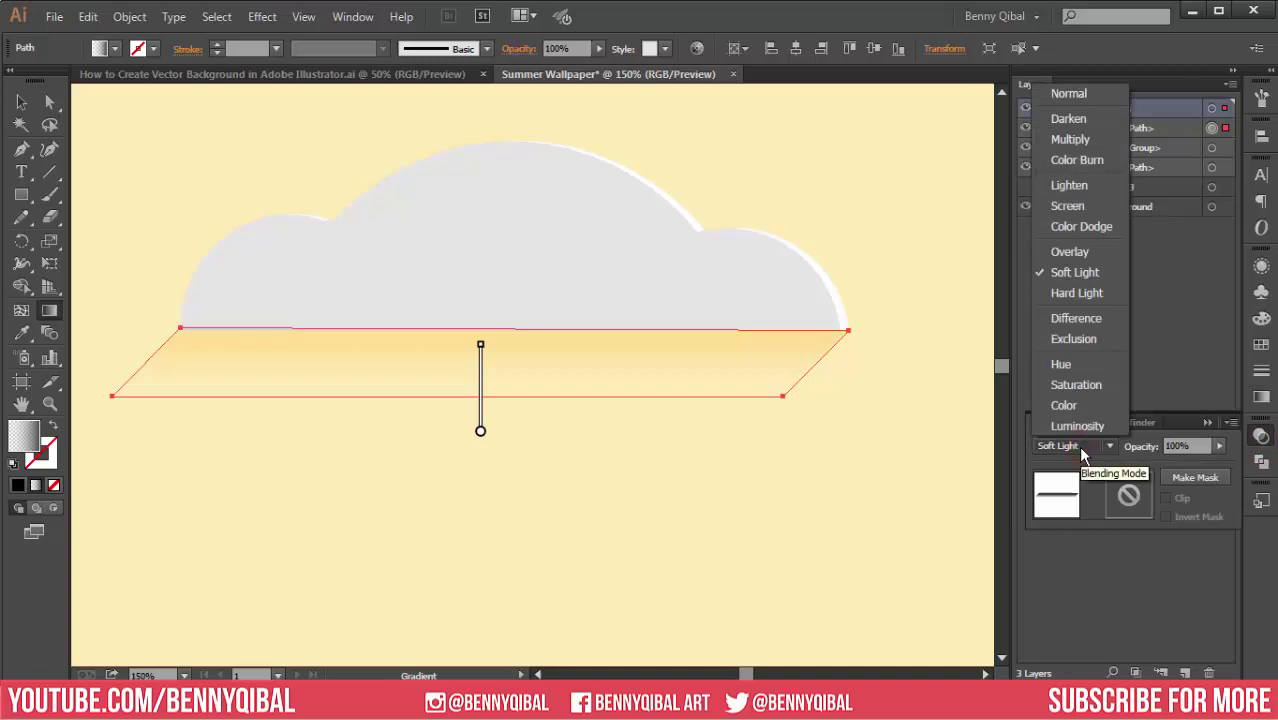
pyautogui.click(1093, 272)
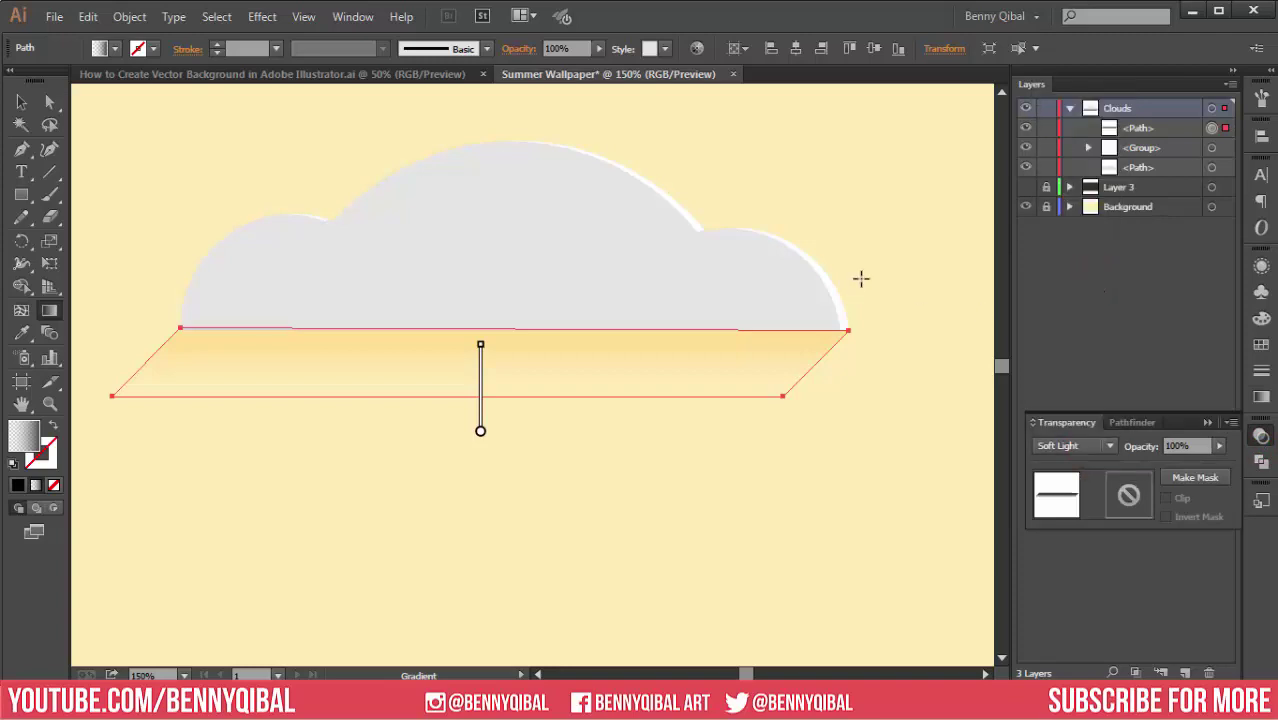
pyautogui.click(21, 101)
pyautogui.click(203, 126)
# - Lower the cloud's shading strip to 57% opacity in the Transparency panel
pyautogui.hotkey('ctrl', '-')
pyautogui.hotkey('ctrl', '-')
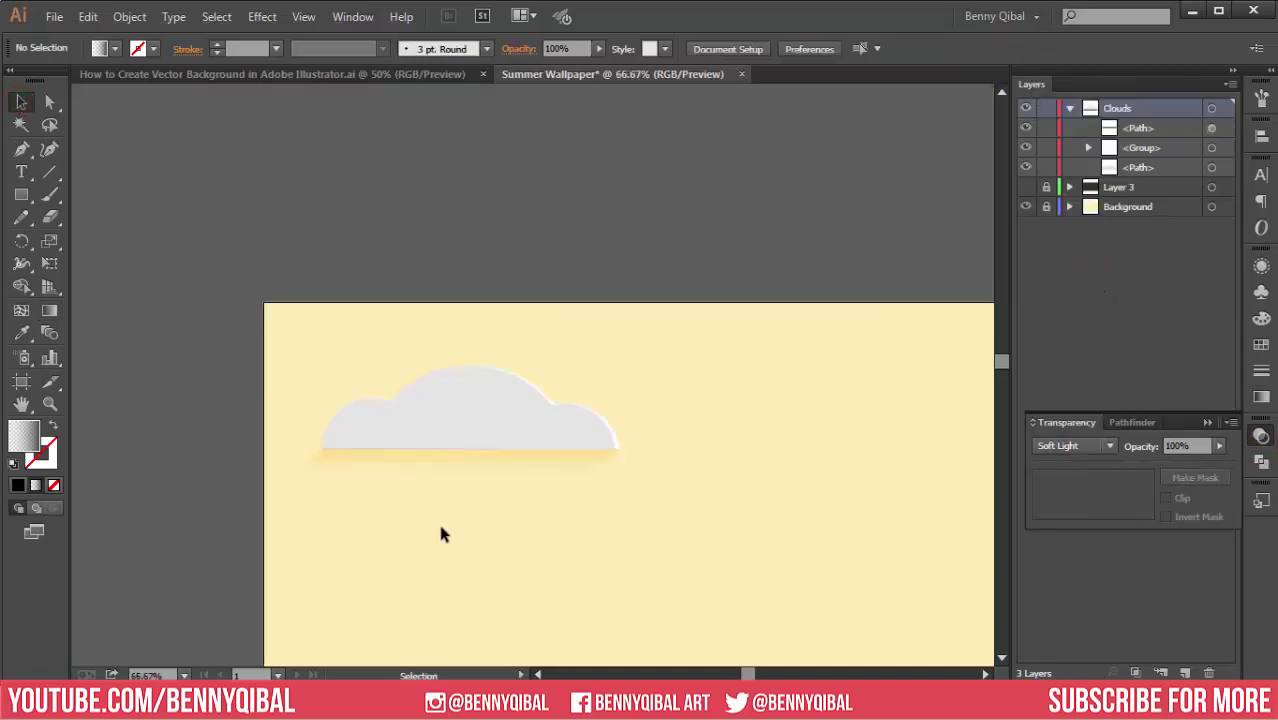
pyautogui.moveTo(459, 531); pyautogui.dragTo(456, 378)
pyautogui.hotkey('ctrl', '-')
pyautogui.click(485, 388)
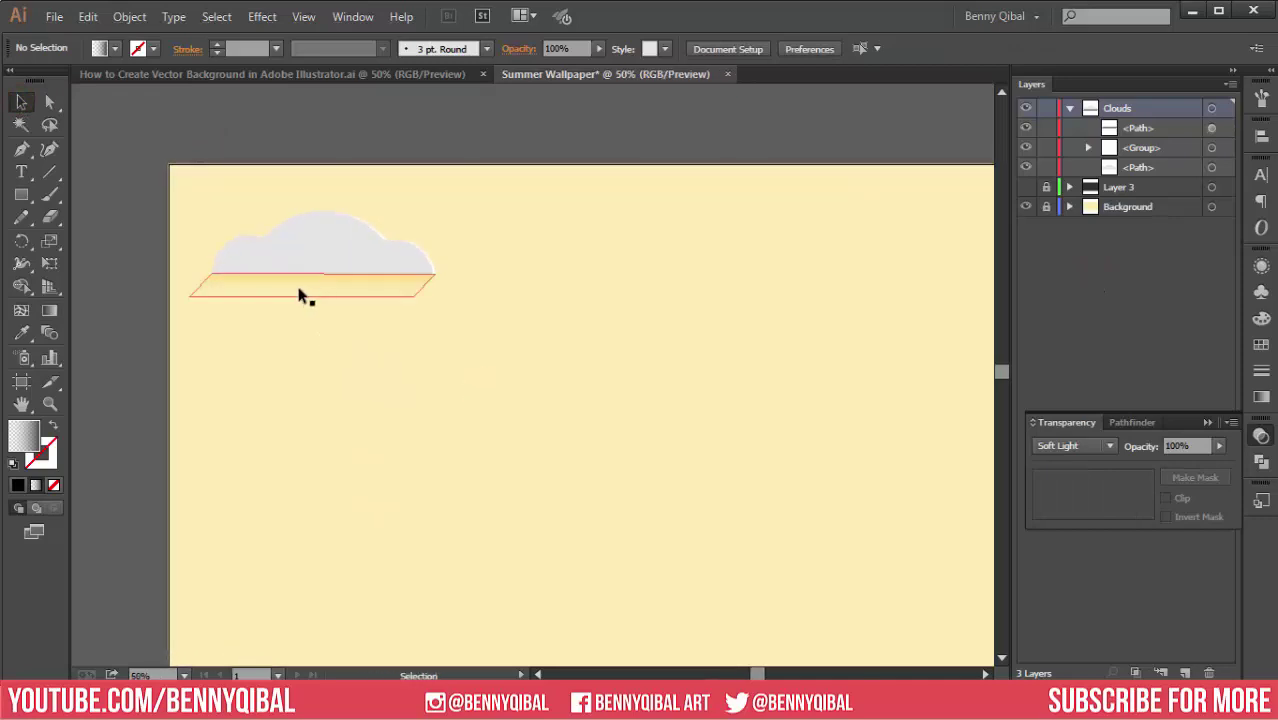
pyautogui.moveTo(289, 280); pyautogui.dragTo(362, 314)
pyautogui.click(362, 312)
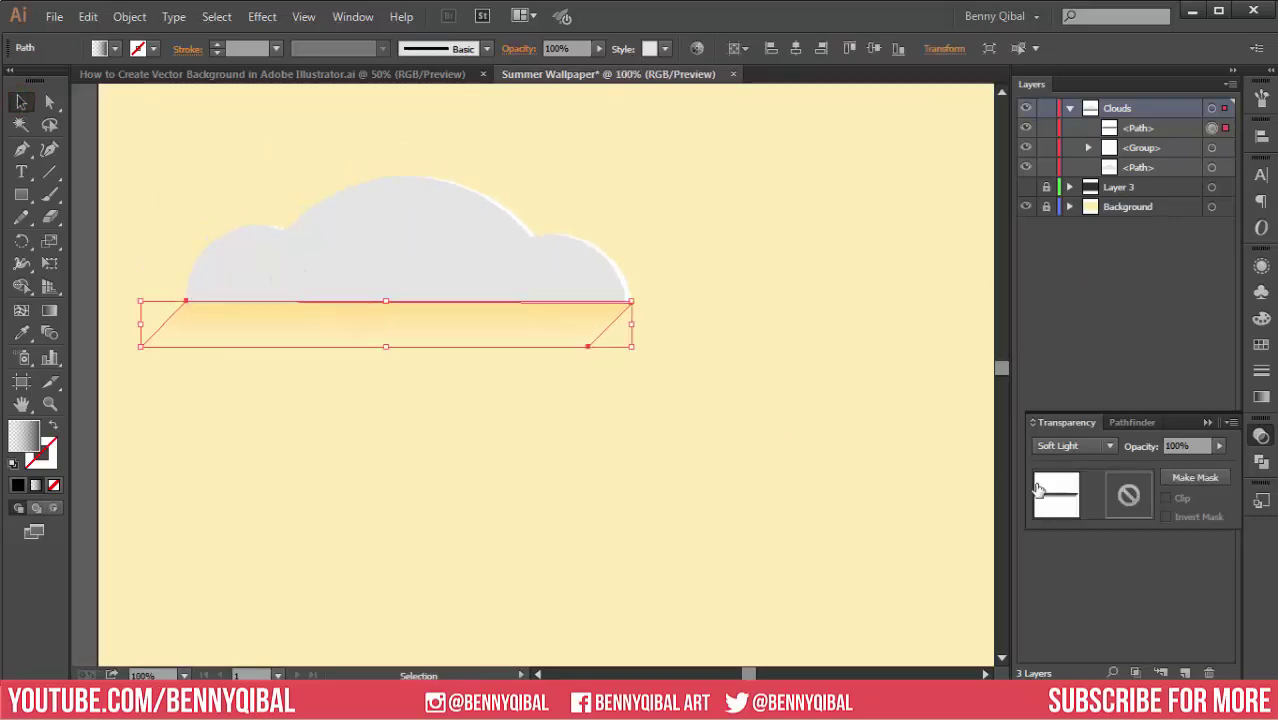
pyautogui.click(1207, 422)
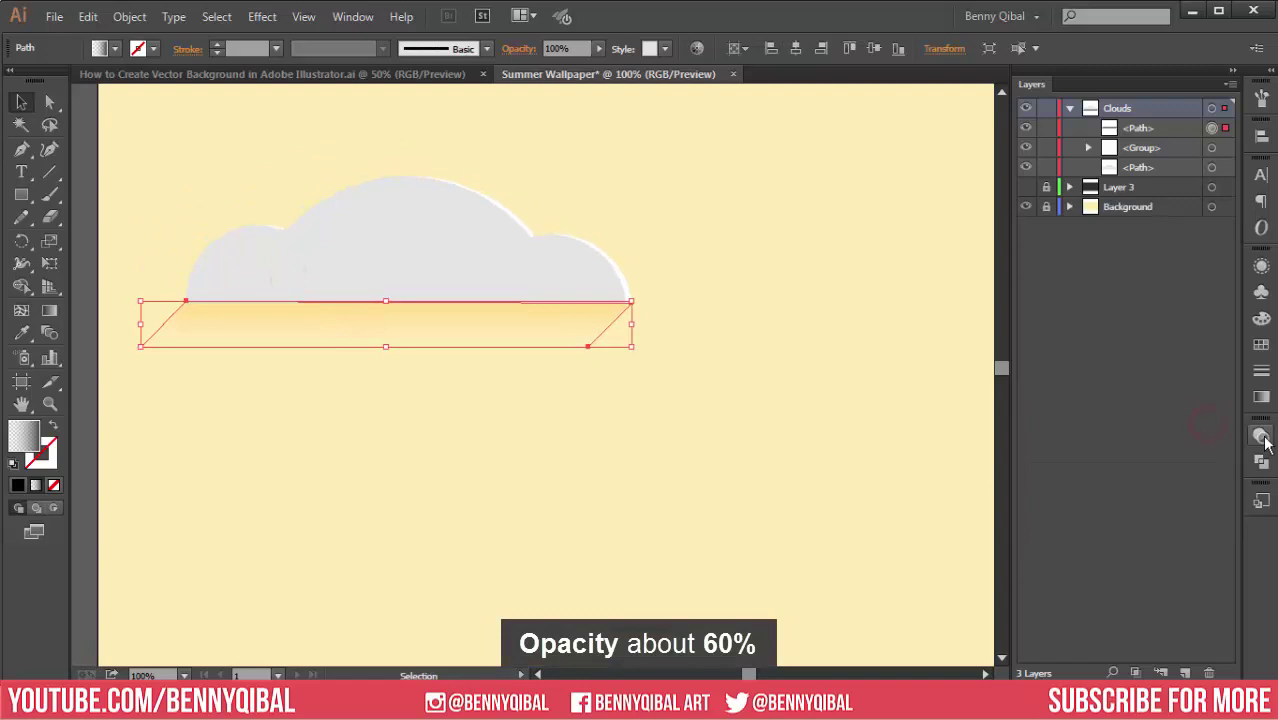
pyautogui.click(1261, 437)
pyautogui.click(1220, 446)
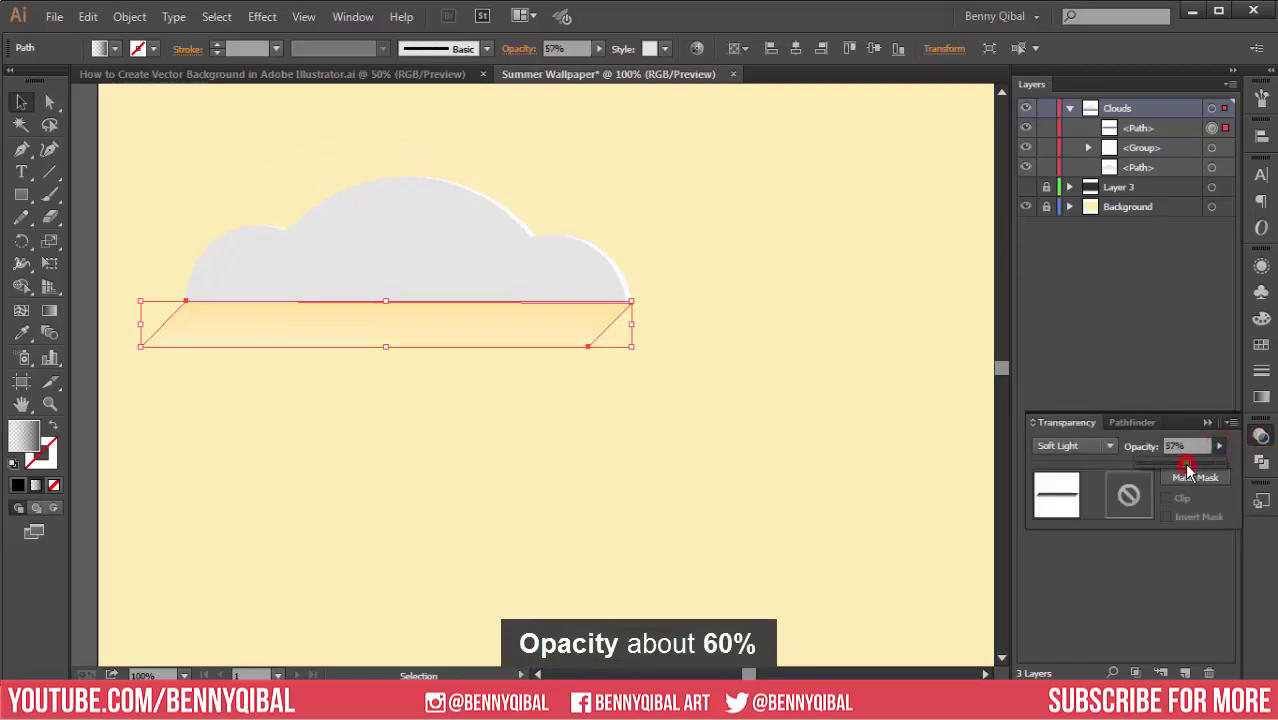
pyautogui.click(1207, 422)
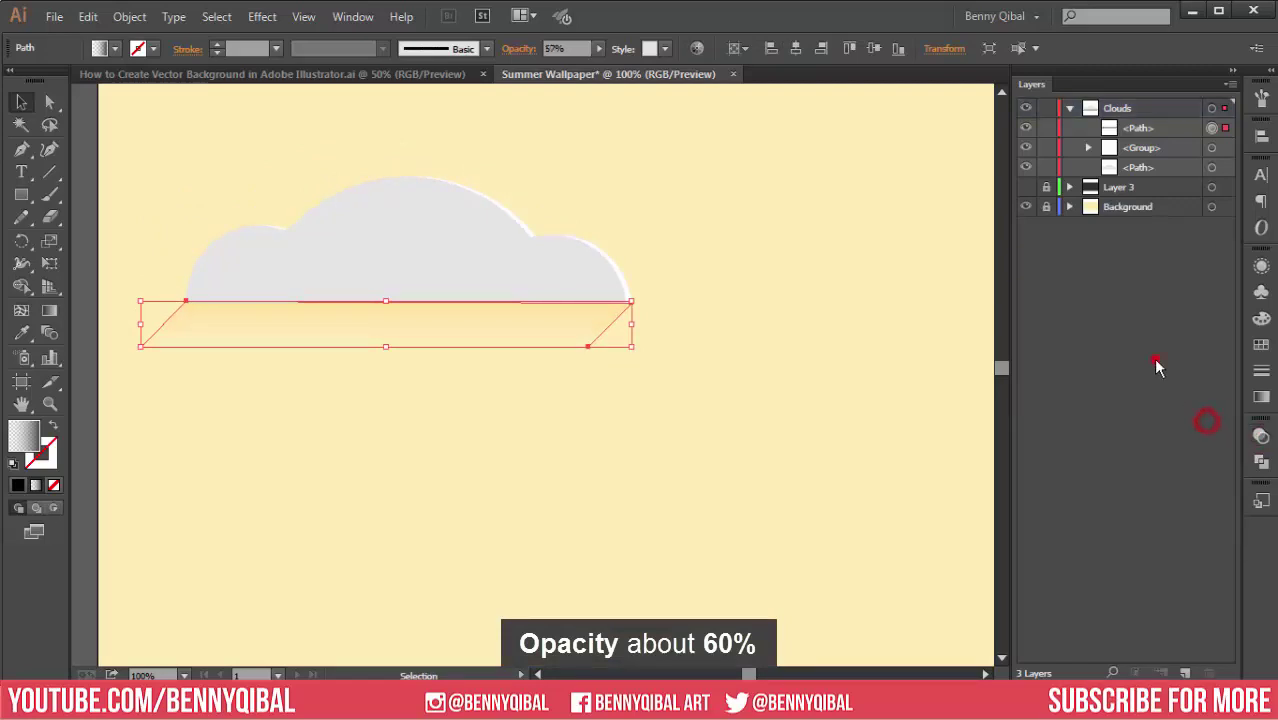
pyautogui.click(708, 470)
pyautogui.hotkey('ctrl', '-')
pyautogui.hotkey('ctrl', '-')
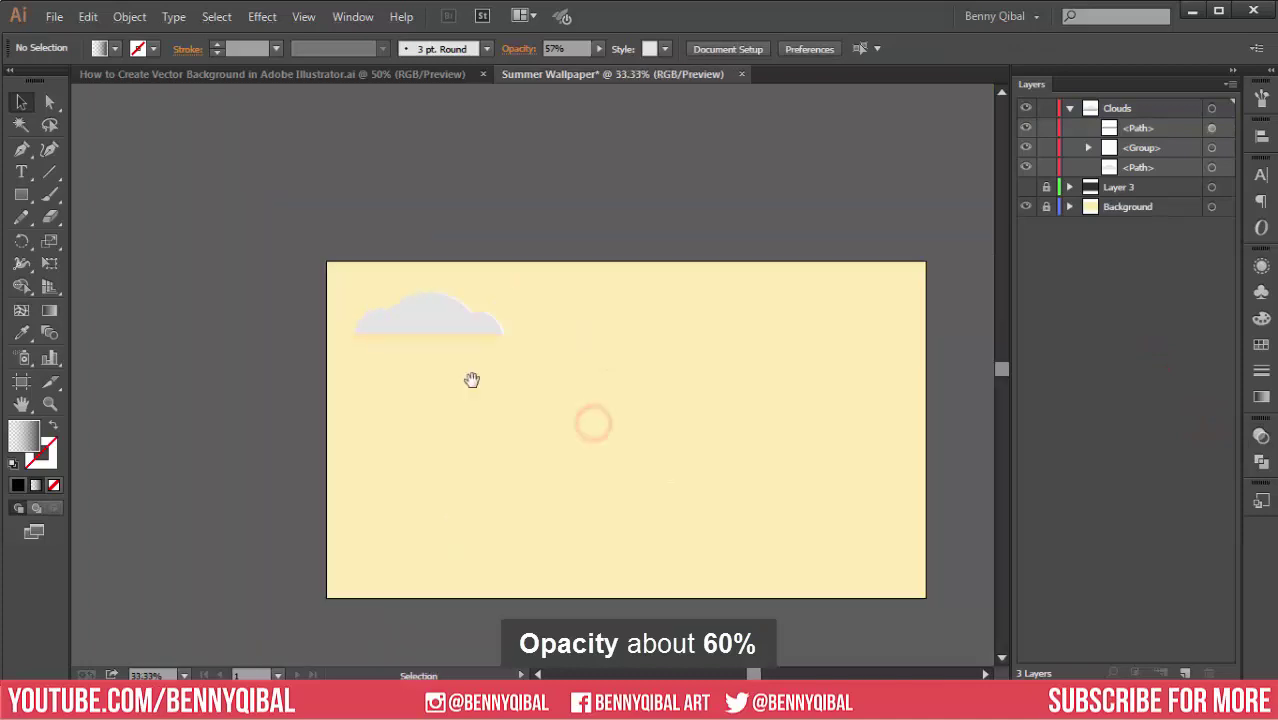
pyautogui.scroll(2, 331, 291)
pyautogui.scroll(1, 331, 291)
# - Lighten the cloud's grey fill slightly in the Color Picker
pyautogui.click(464, 312)
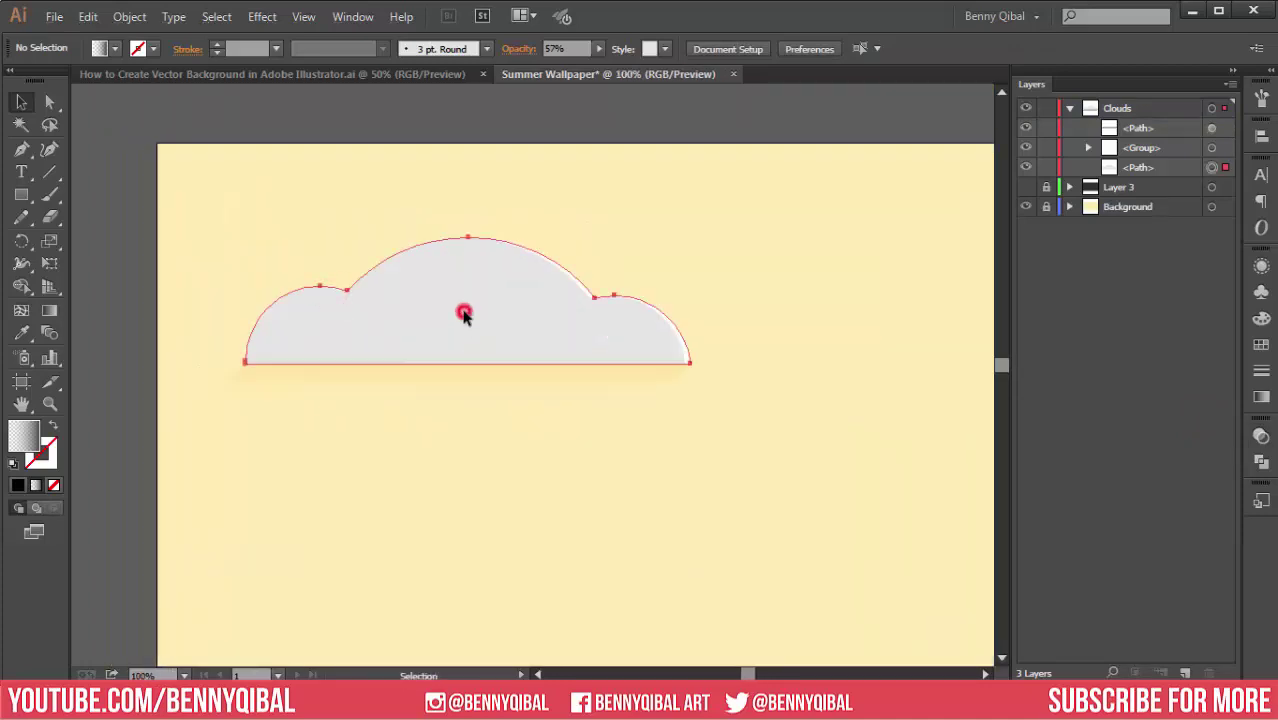
pyautogui.doubleClick(30, 438)
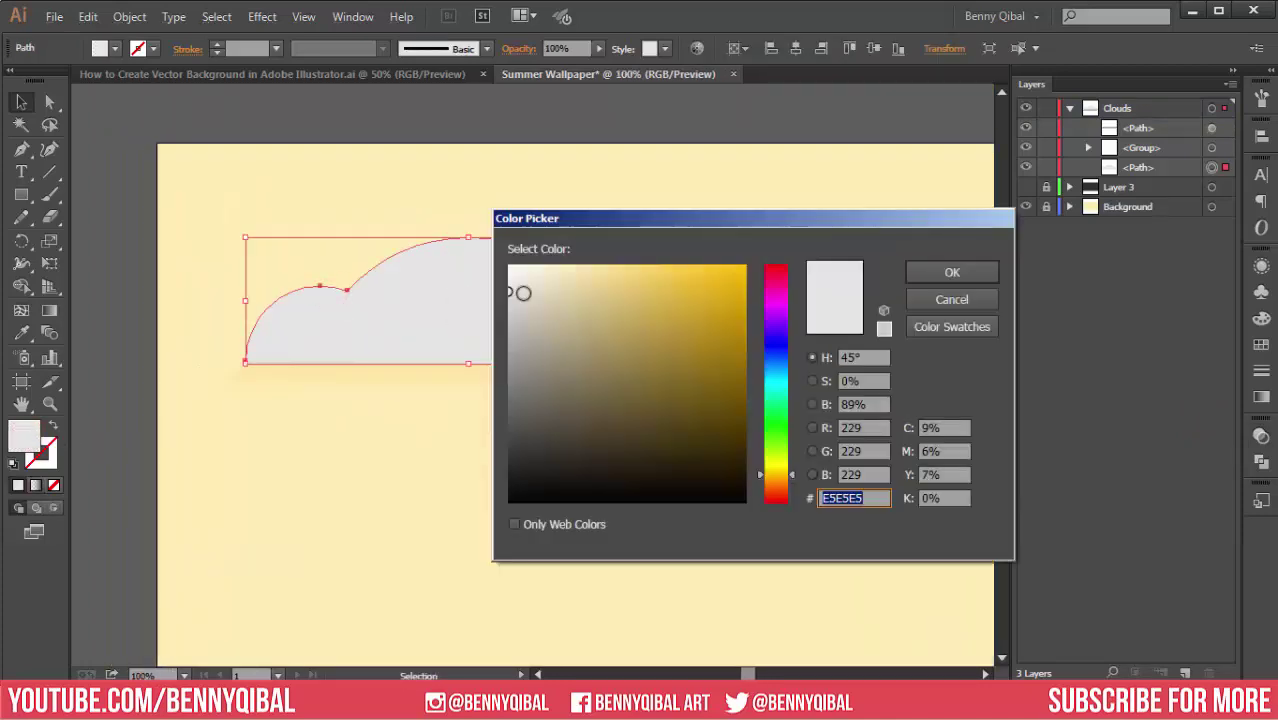
pyautogui.moveTo(514, 288); pyautogui.dragTo(509, 286)
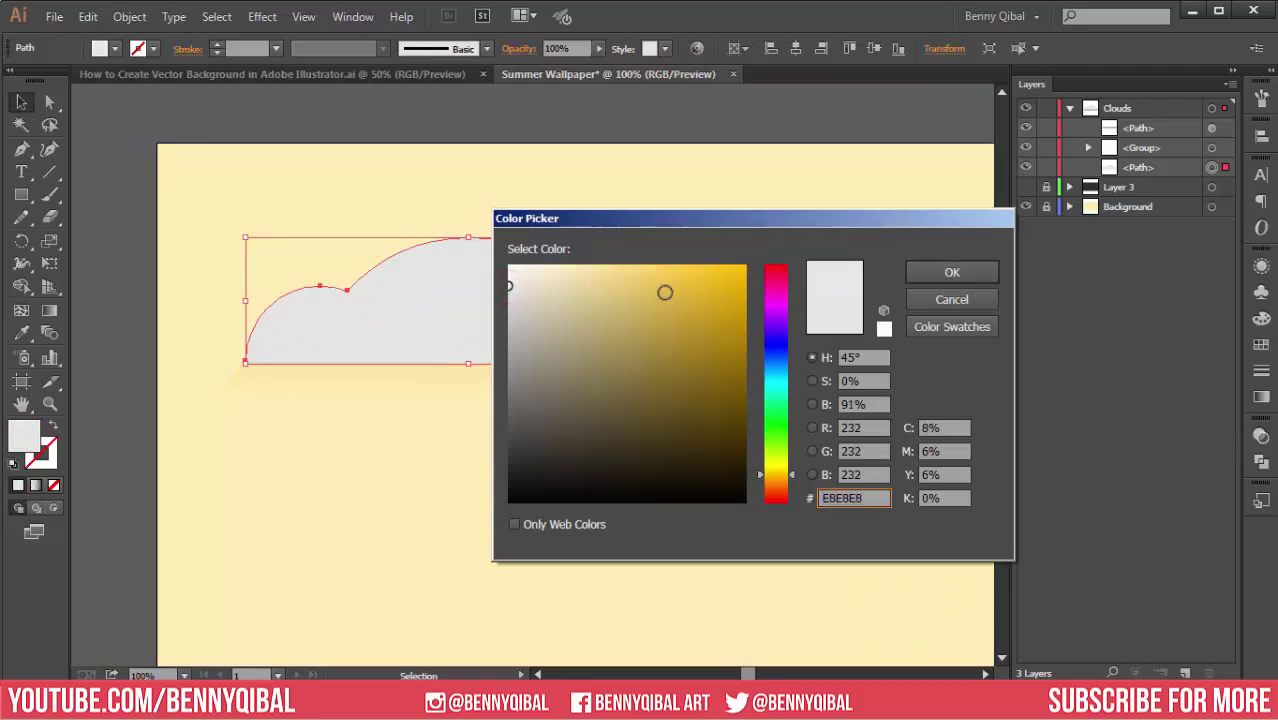
pyautogui.click(948, 272)
pyautogui.scroll(1, 437, 323)
pyautogui.scroll(1, 497, 330)
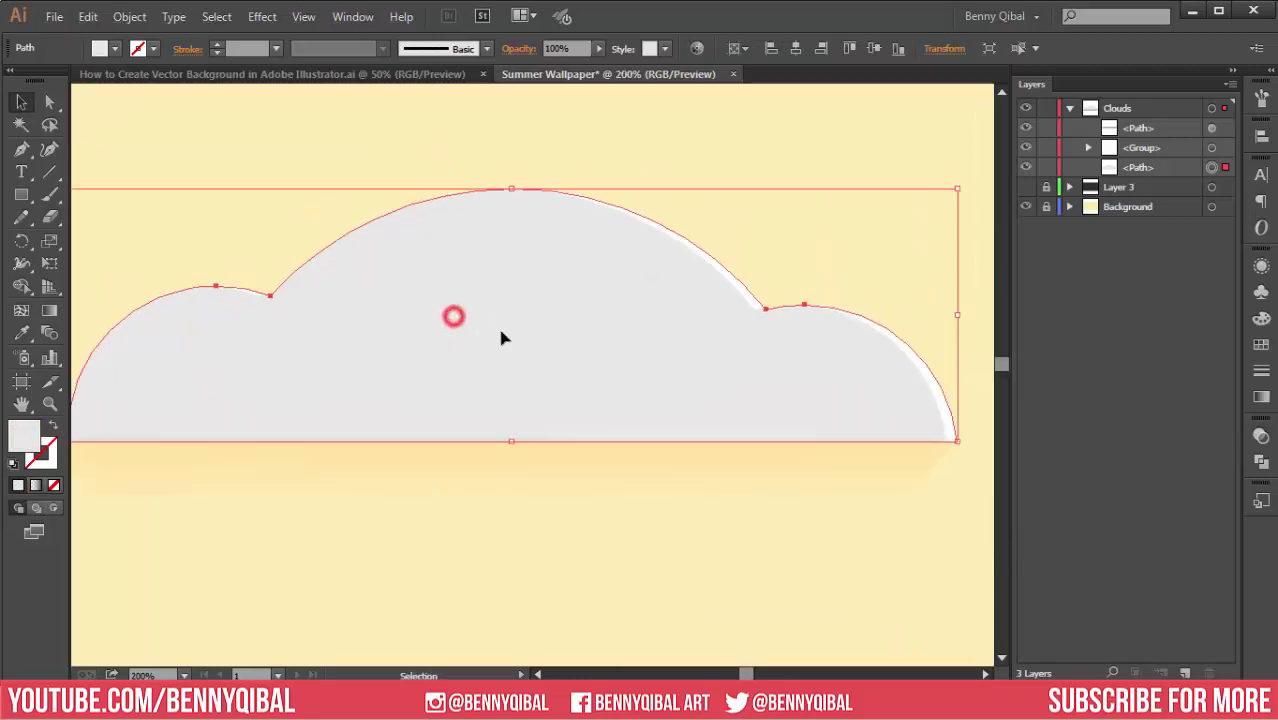
pyautogui.click(785, 160)
# - Refine the cloud's fill to the paler grey #EFEFEF
pyautogui.click(560, 325)
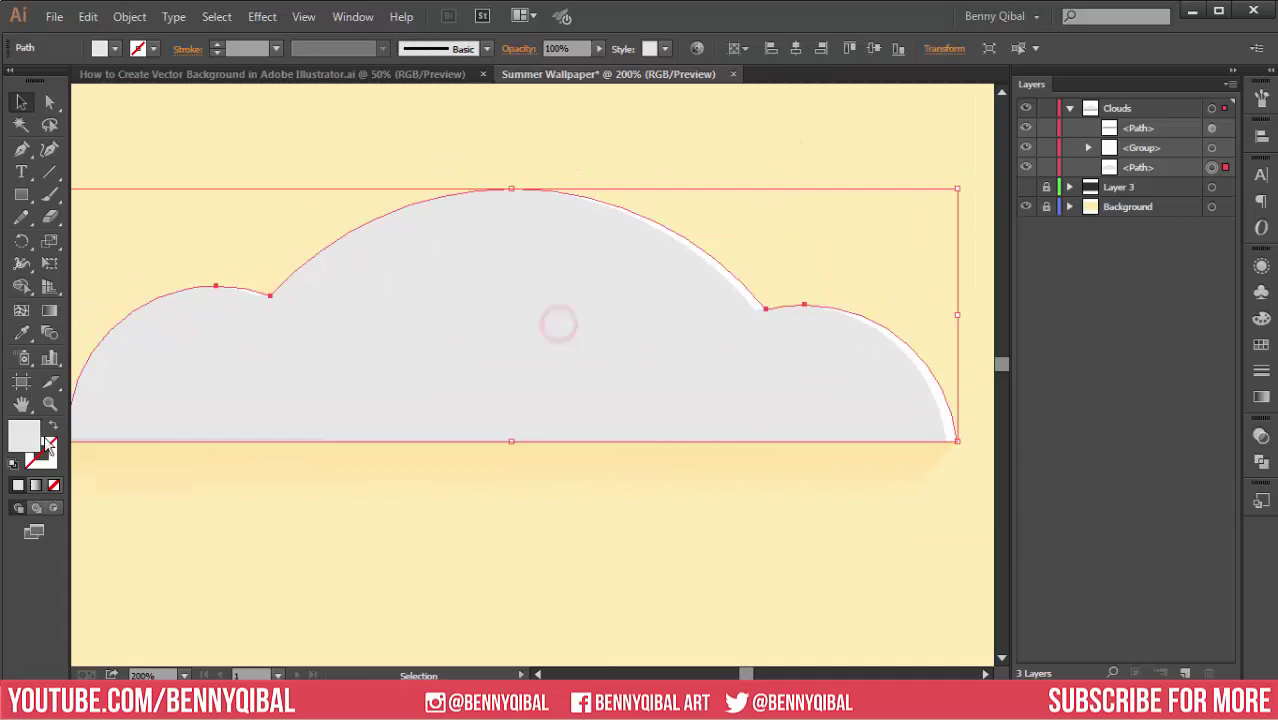
pyautogui.doubleClick(24, 440)
pyautogui.moveTo(516, 288); pyautogui.dragTo(509, 279)
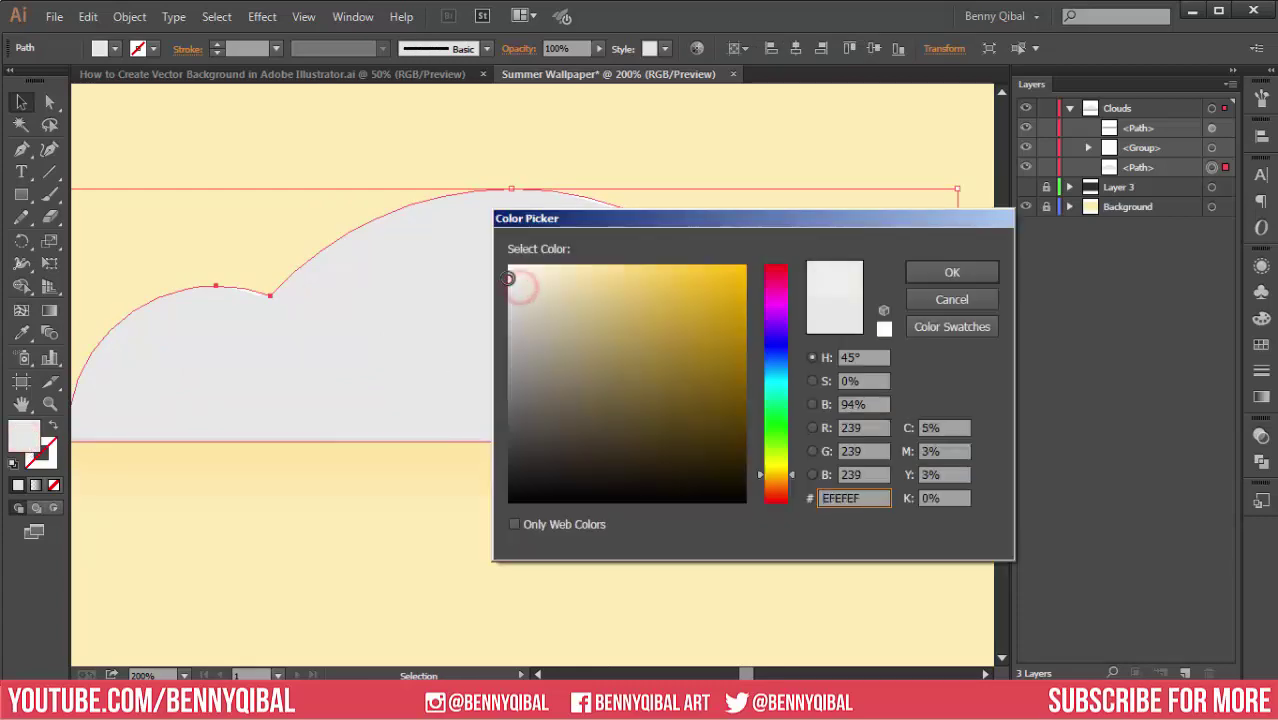
pyautogui.click(938, 274)
pyautogui.click(710, 137)
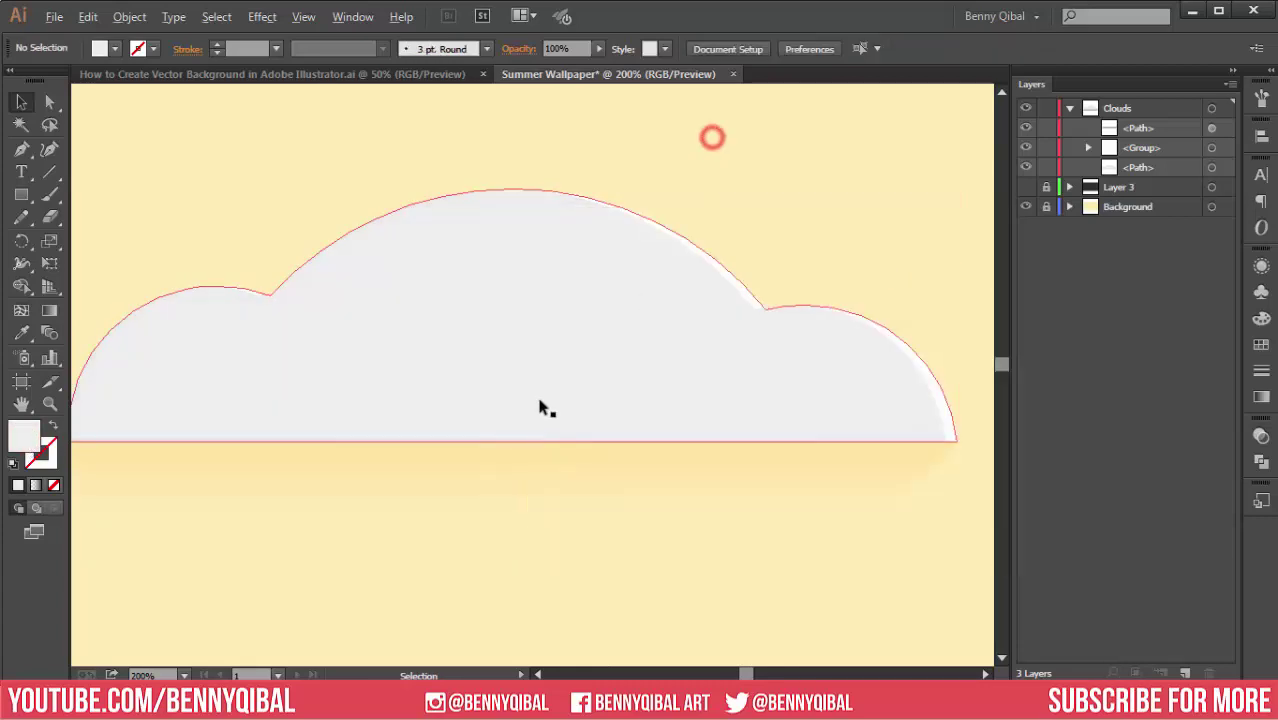
pyautogui.scroll(-4, 498, 416)
pyautogui.moveTo(498, 416); pyautogui.dragTo(416, 326)
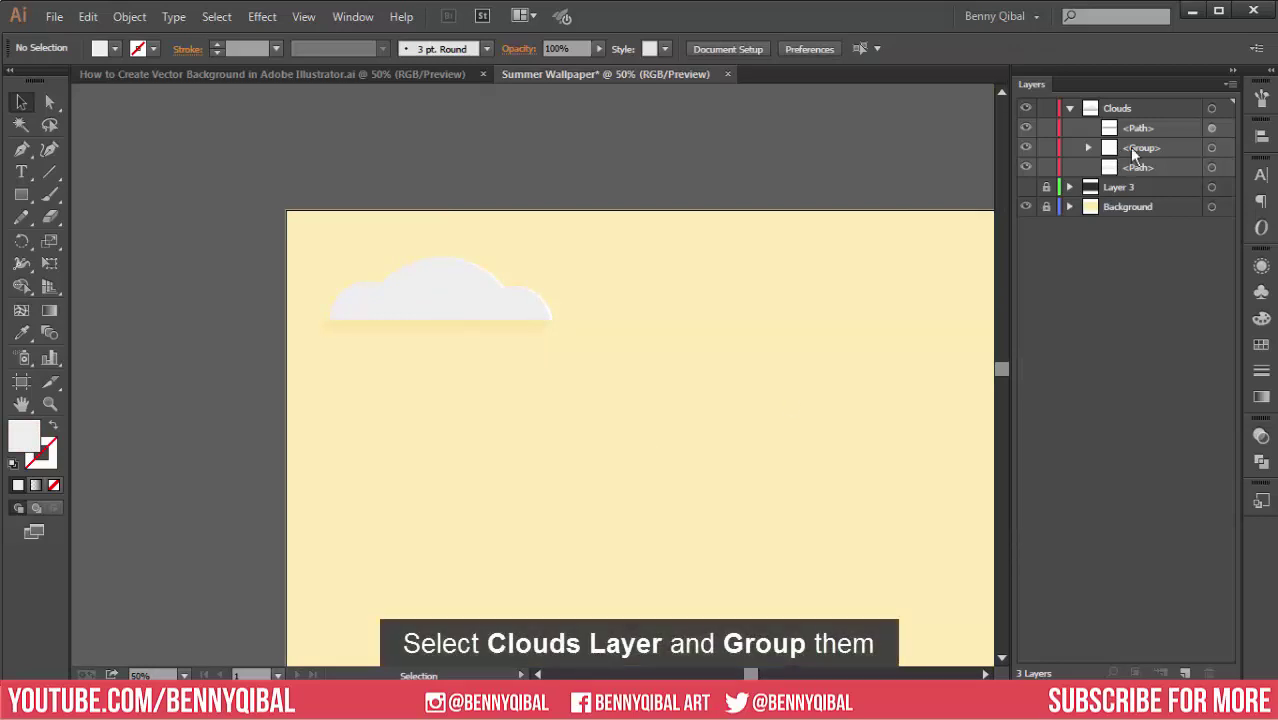
# - Group the cloud's three paths into one cloud object
pyautogui.click(1211, 110)
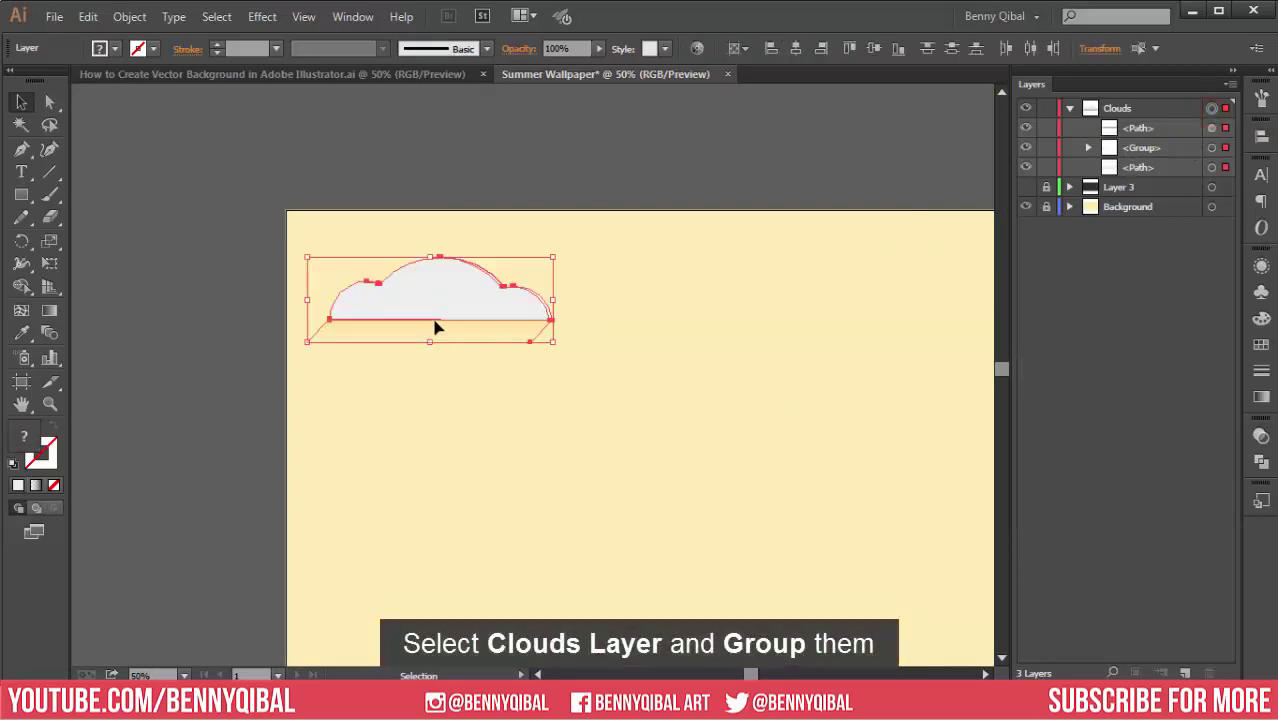
pyautogui.click(129, 16)
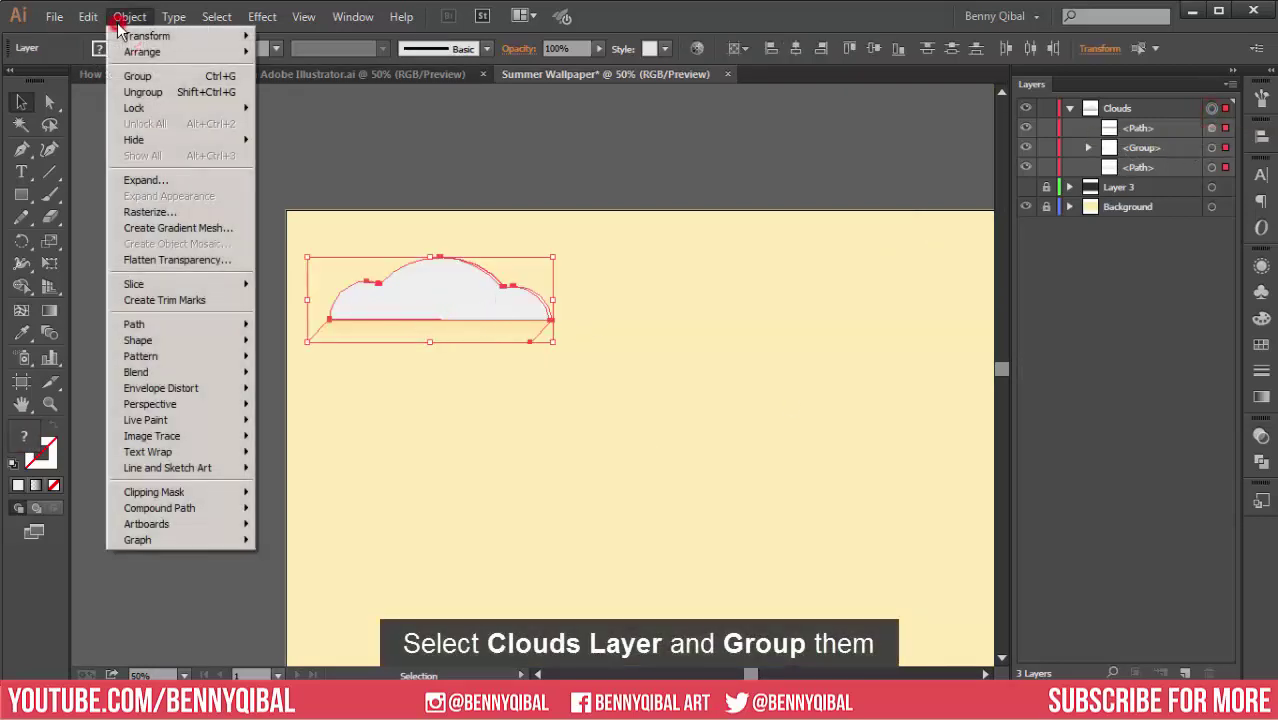
pyautogui.click(150, 78)
pyautogui.click(157, 320)
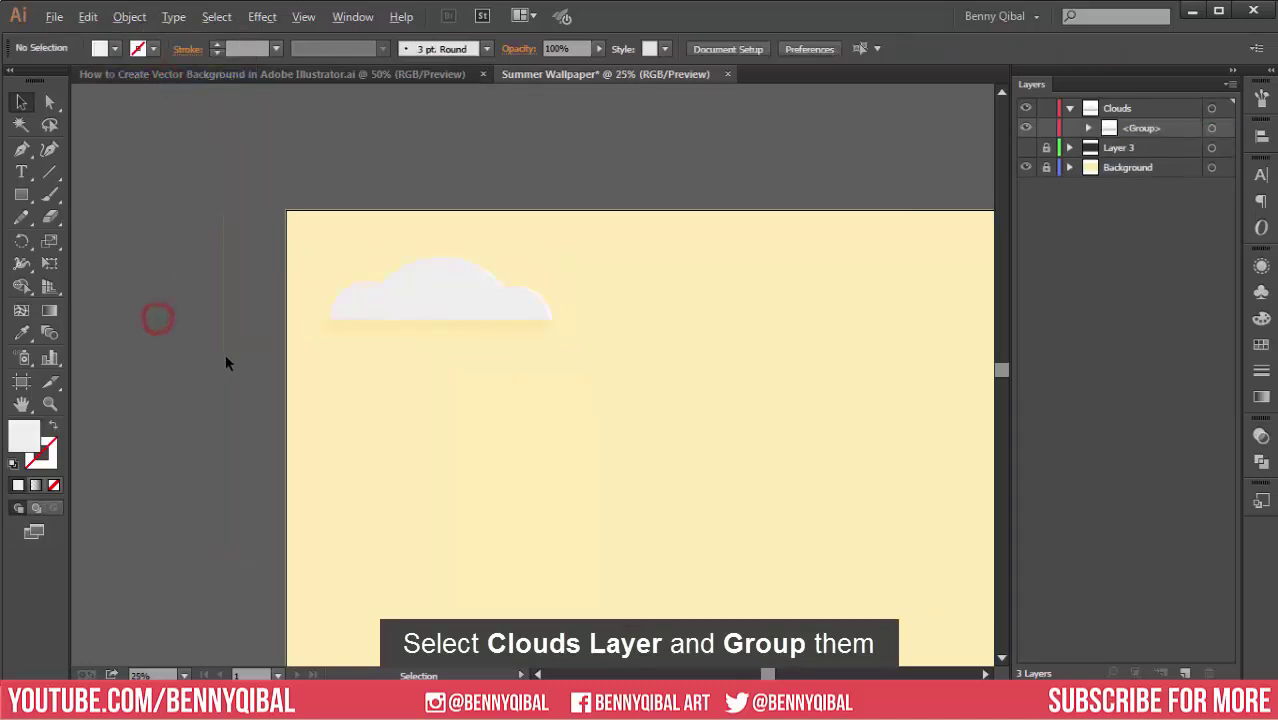
pyautogui.hotkey('ctrl', '-')
pyautogui.hotkey('ctrl', '-')
pyautogui.hotkey('ctrl', '+')
# - Copy the cloud to the upper right and enlarge it, then add a smaller copy mid-sky
pyautogui.click(285, 276)
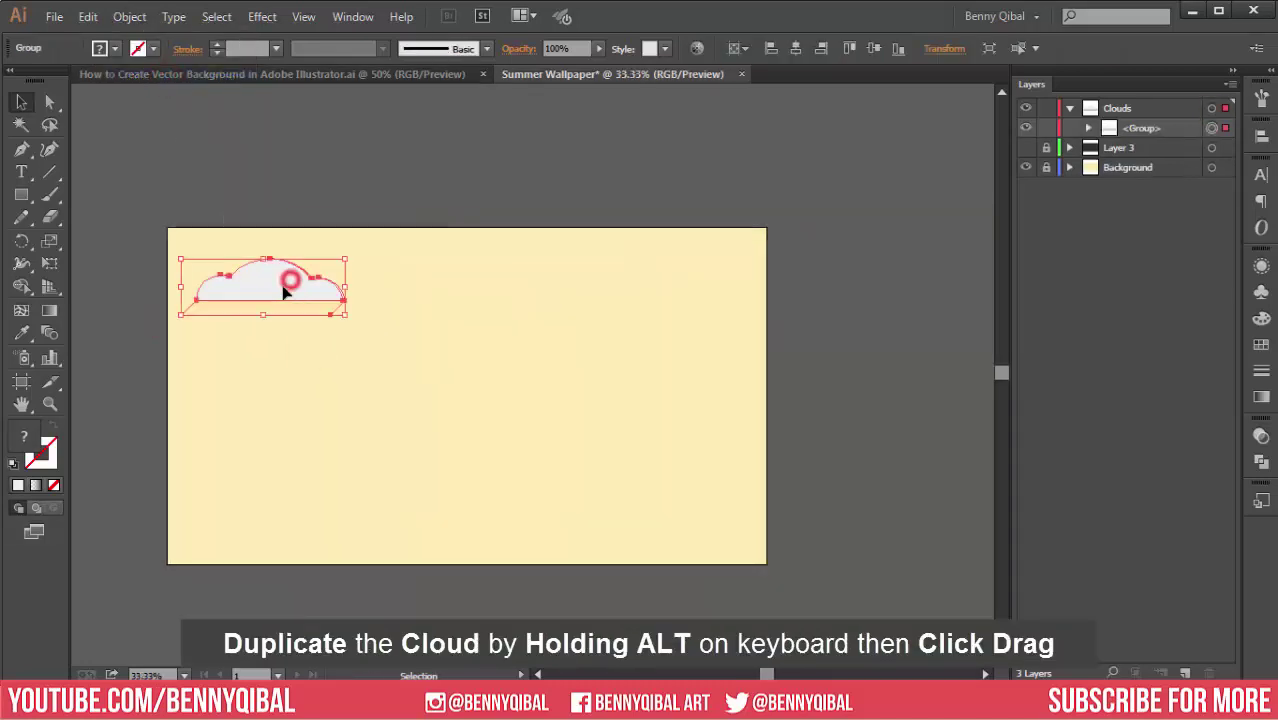
pyautogui.moveTo(250, 285); pyautogui.dragTo(632, 274)
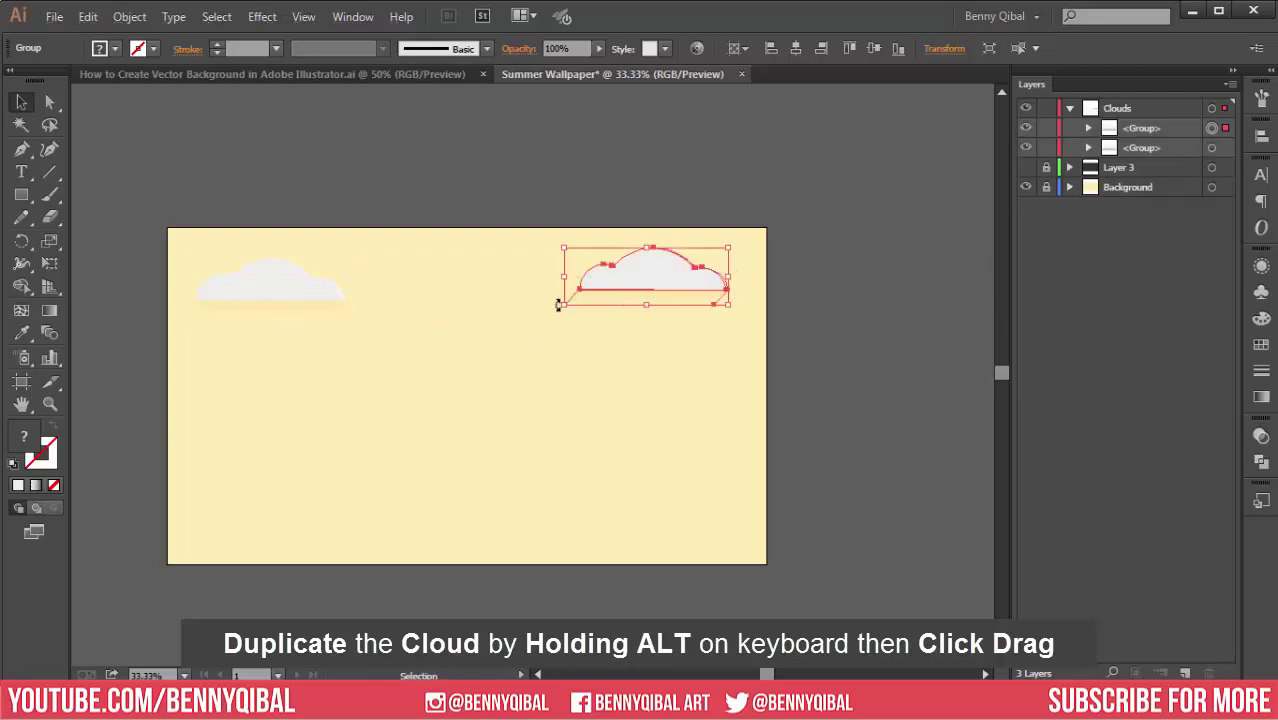
pyautogui.moveTo(561, 306)
pyautogui.mouseDown()
pyautogui.moveTo(465, 341)
pyautogui.moveTo(513, 308)
pyautogui.mouseUp()
pyautogui.moveTo(605, 285); pyautogui.dragTo(615, 272)
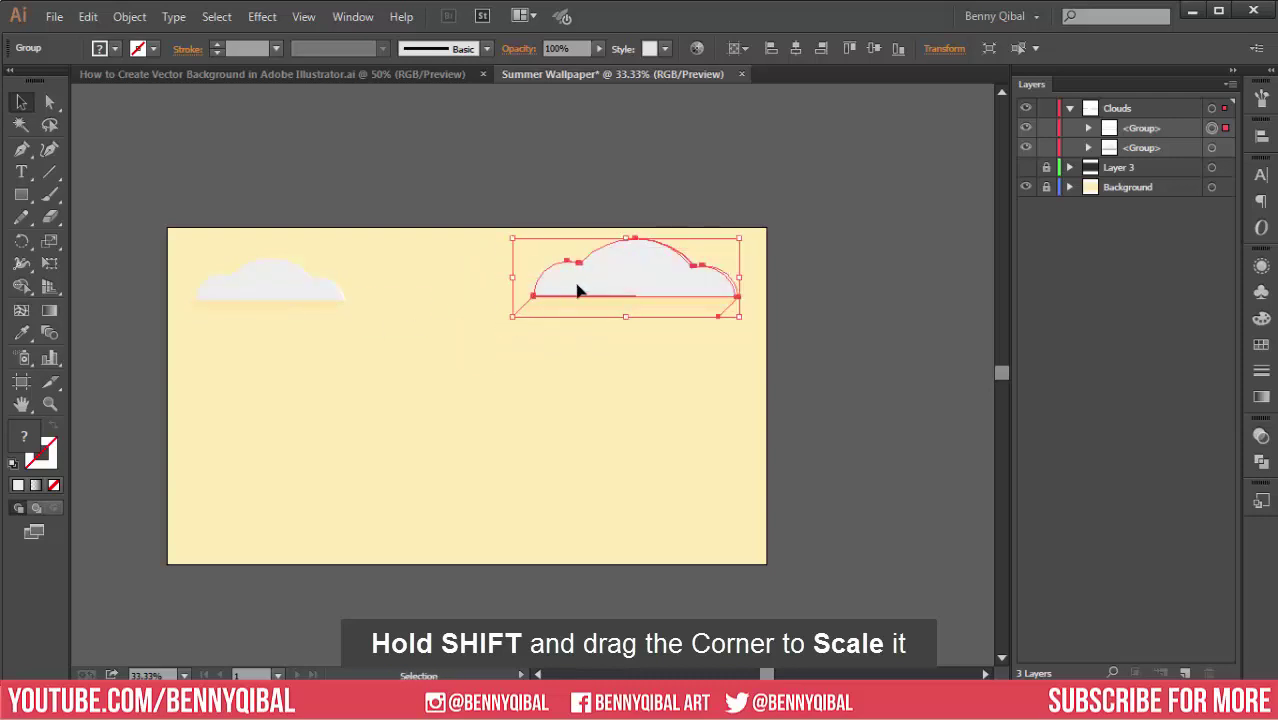
pyautogui.click(279, 292)
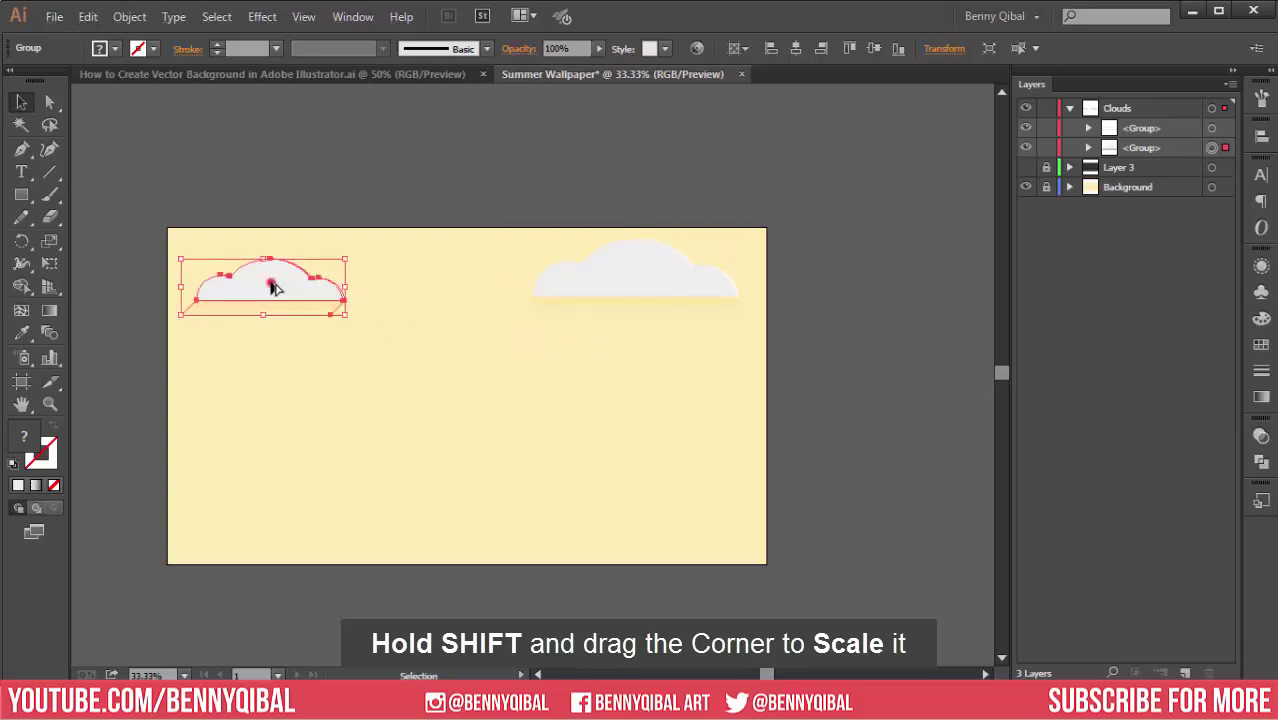
pyautogui.moveTo(273, 287); pyautogui.dragTo(405, 382)
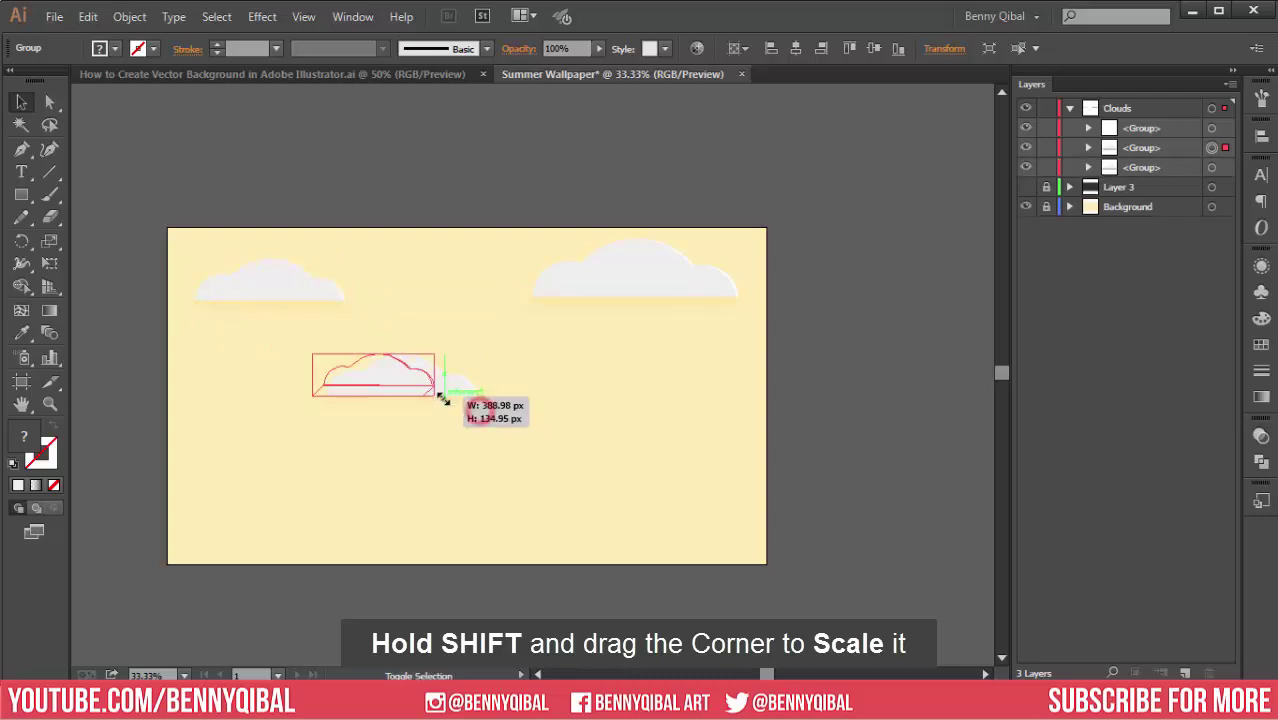
pyautogui.moveTo(478, 411); pyautogui.dragTo(434, 397)
pyautogui.moveTo(371, 365)
pyautogui.mouseDown()
pyautogui.moveTo(461, 378)
pyautogui.moveTo(479, 356)
pyautogui.moveTo(237, 396)
pyautogui.moveTo(238, 384)
pyautogui.moveTo(272, 383)
pyautogui.moveTo(643, 402)
pyautogui.moveTo(640, 434)
pyautogui.moveTo(656, 434)
pyautogui.moveTo(407, 478)
pyautogui.moveTo(405, 442)
pyautogui.moveTo(212, 446)
pyautogui.moveTo(497, 482)
pyautogui.moveTo(499, 462)
pyautogui.mouseUp()
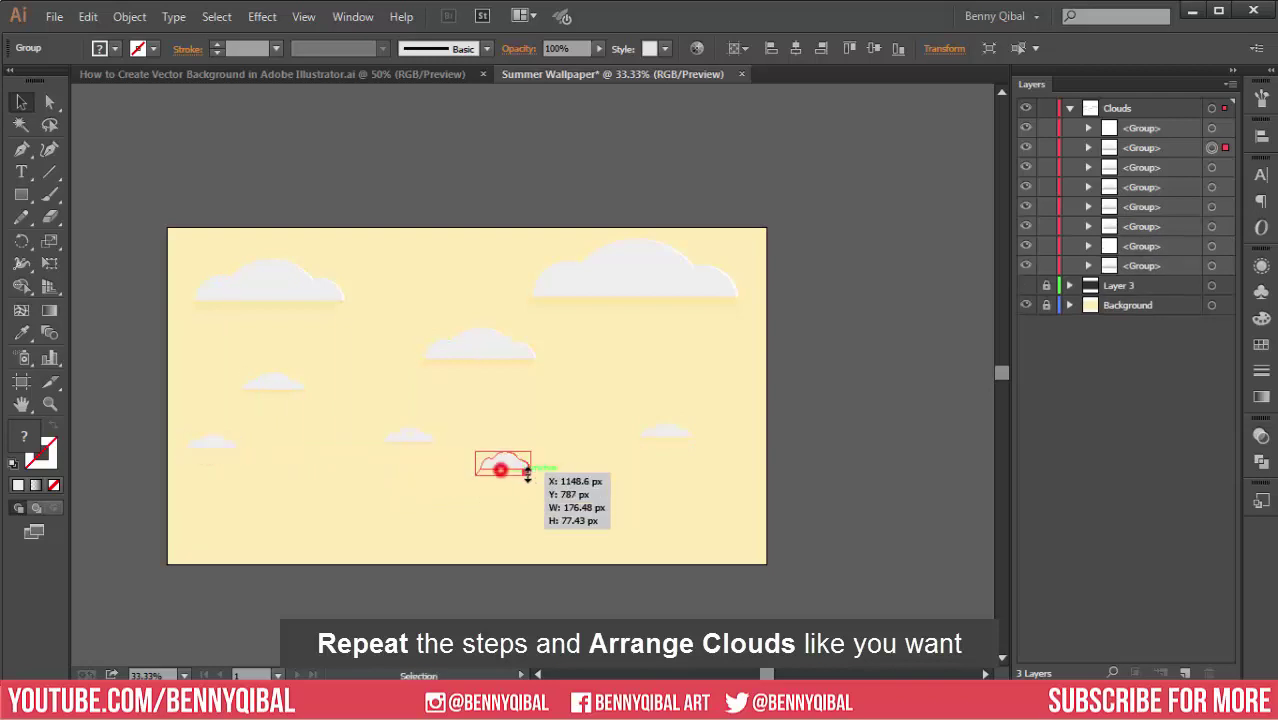
# - Add more small cloud copies, placing them up right and lower right across the sky
pyautogui.scroll(2, 500, 460)
pyautogui.moveTo(505, 417); pyautogui.dragTo(676, 485)
pyautogui.scroll(-2, 414, 451)
pyautogui.scroll(1, 500, 450)
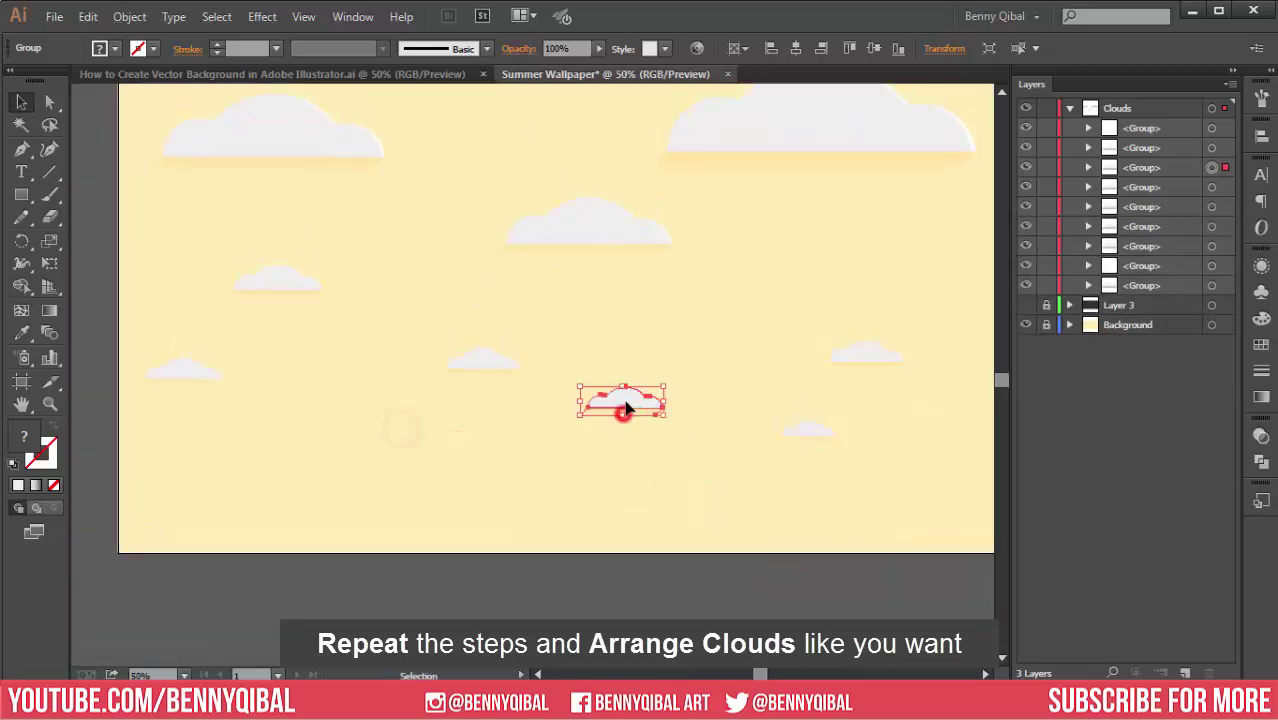
pyautogui.moveTo(622, 406); pyautogui.dragTo(687, 325)
pyautogui.scroll(-1, 414, 374)
pyautogui.click(413, 380)
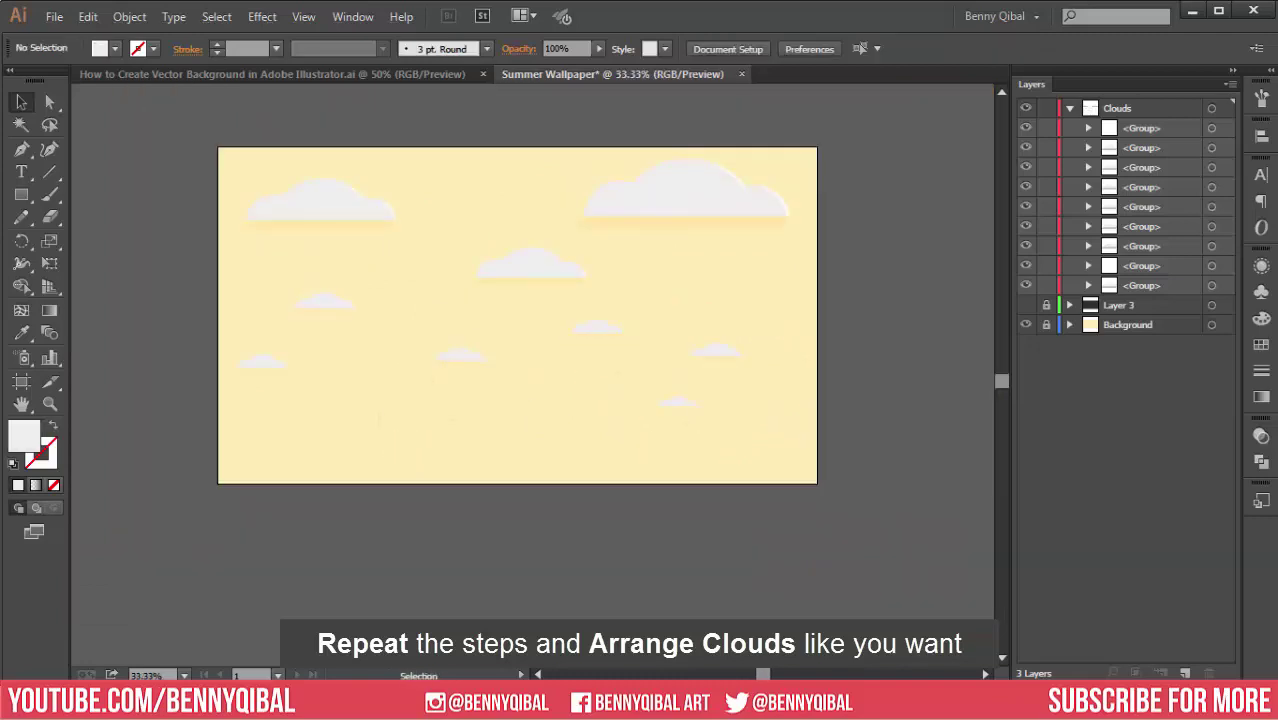
pyautogui.scroll(1, 440, 372)
pyautogui.moveTo(258, 315); pyautogui.dragTo(362, 470)
pyautogui.scroll(-1, 365, 491)
pyautogui.click(366, 485)
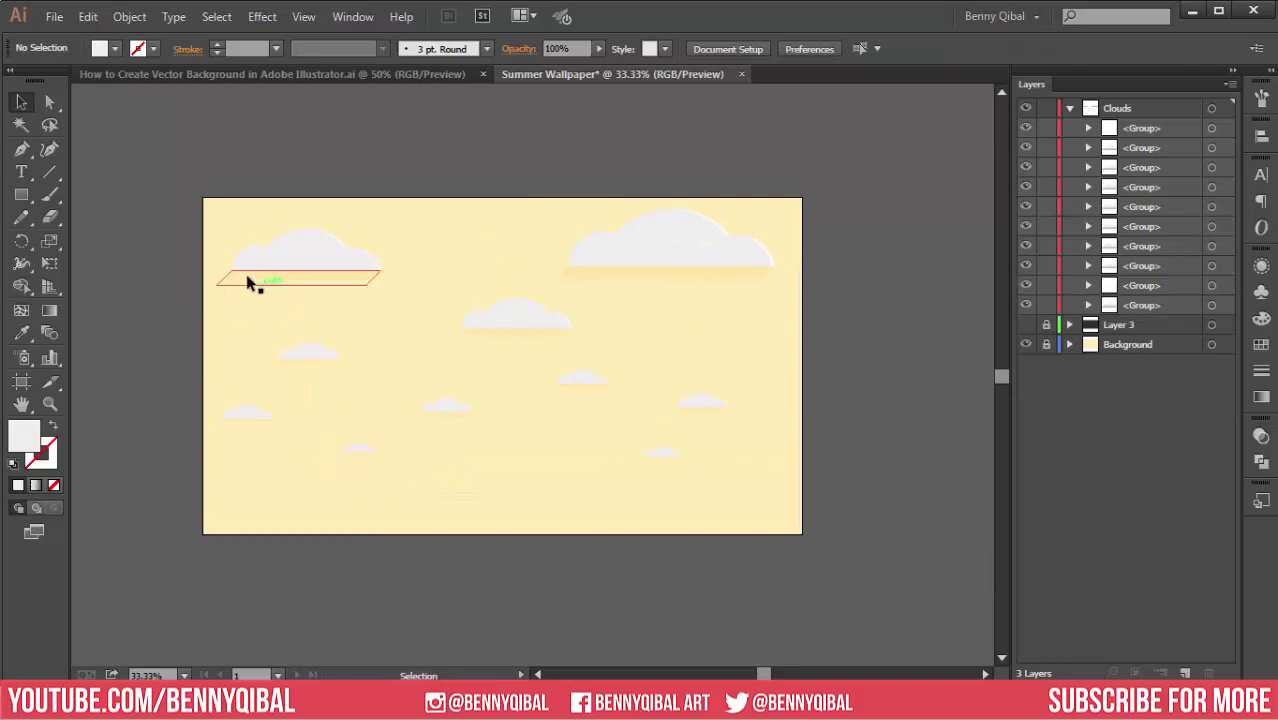
# - Add a new layer above Clouds and name it Light
pyautogui.click(1211, 110)
pyautogui.click(1070, 108)
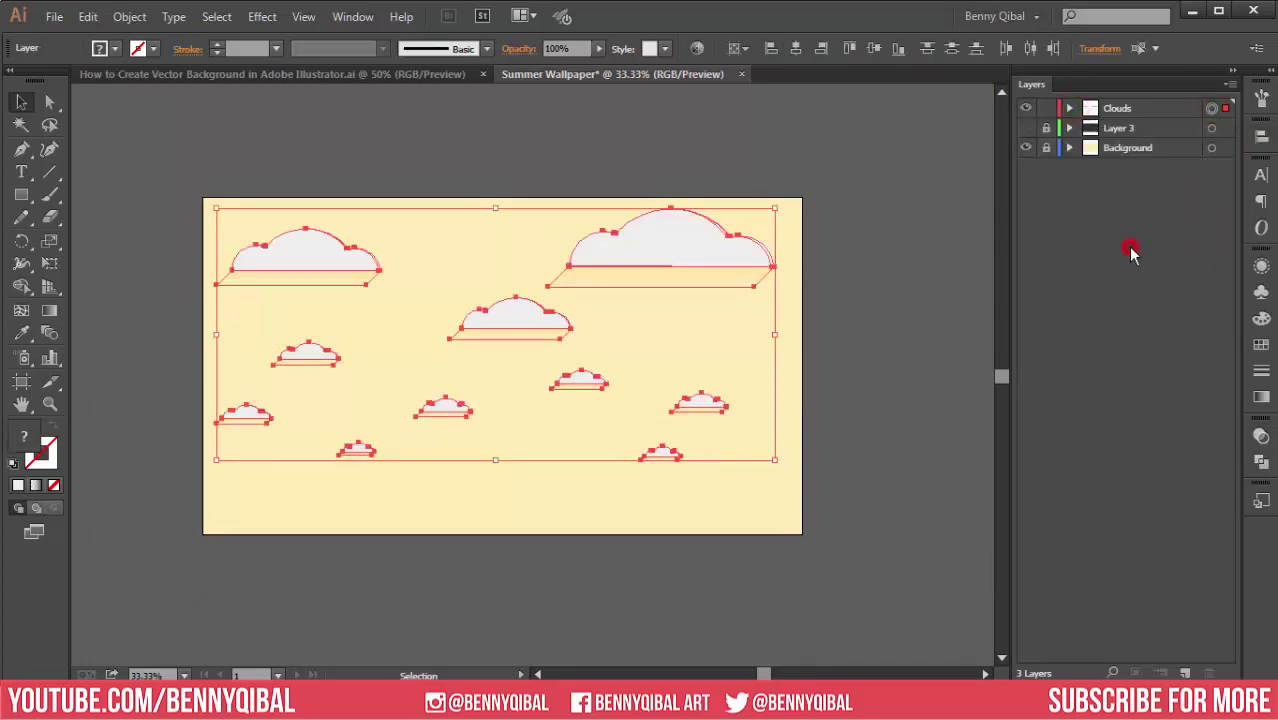
pyautogui.click(868, 298)
pyautogui.click(1168, 109)
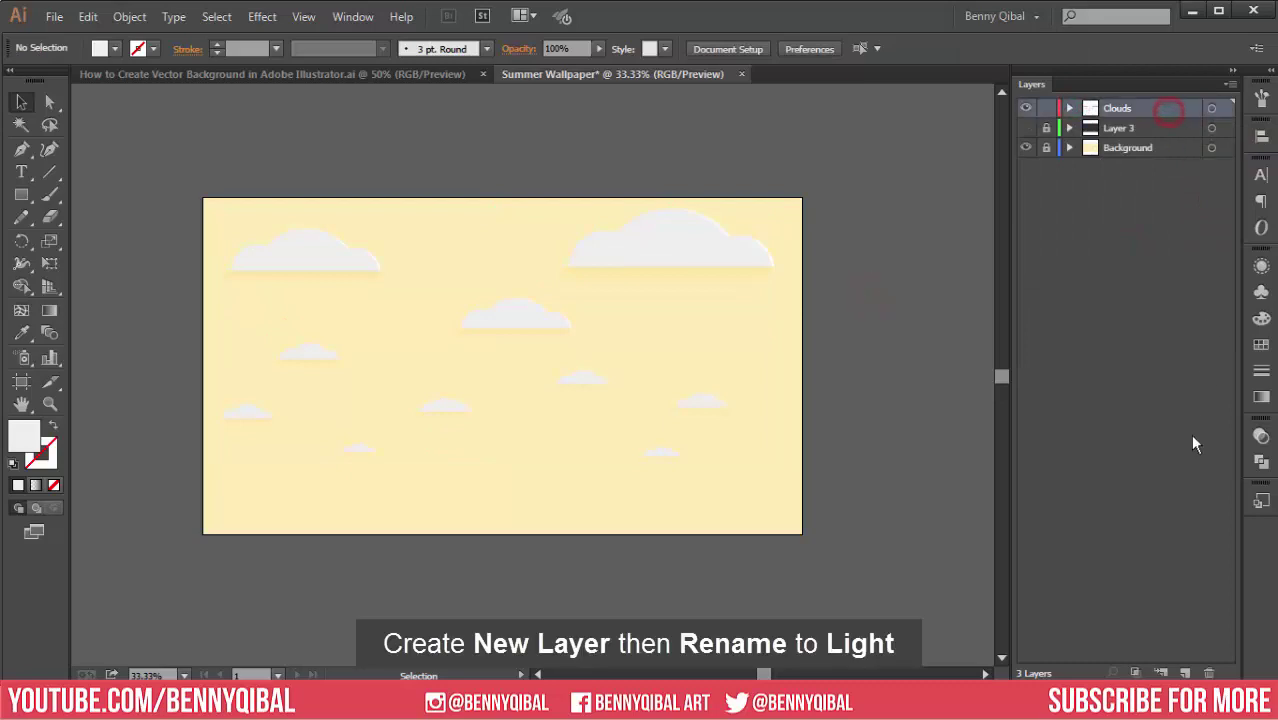
pyautogui.click(1183, 673)
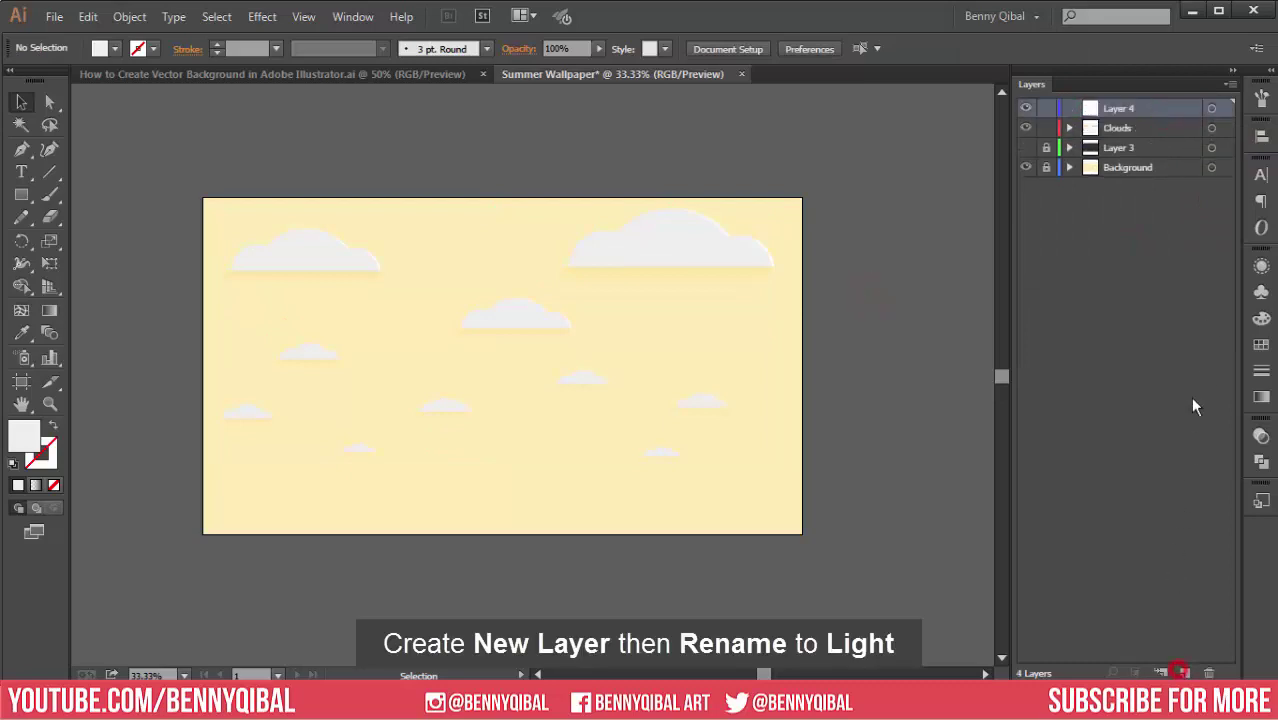
pyautogui.doubleClick(1120, 108)
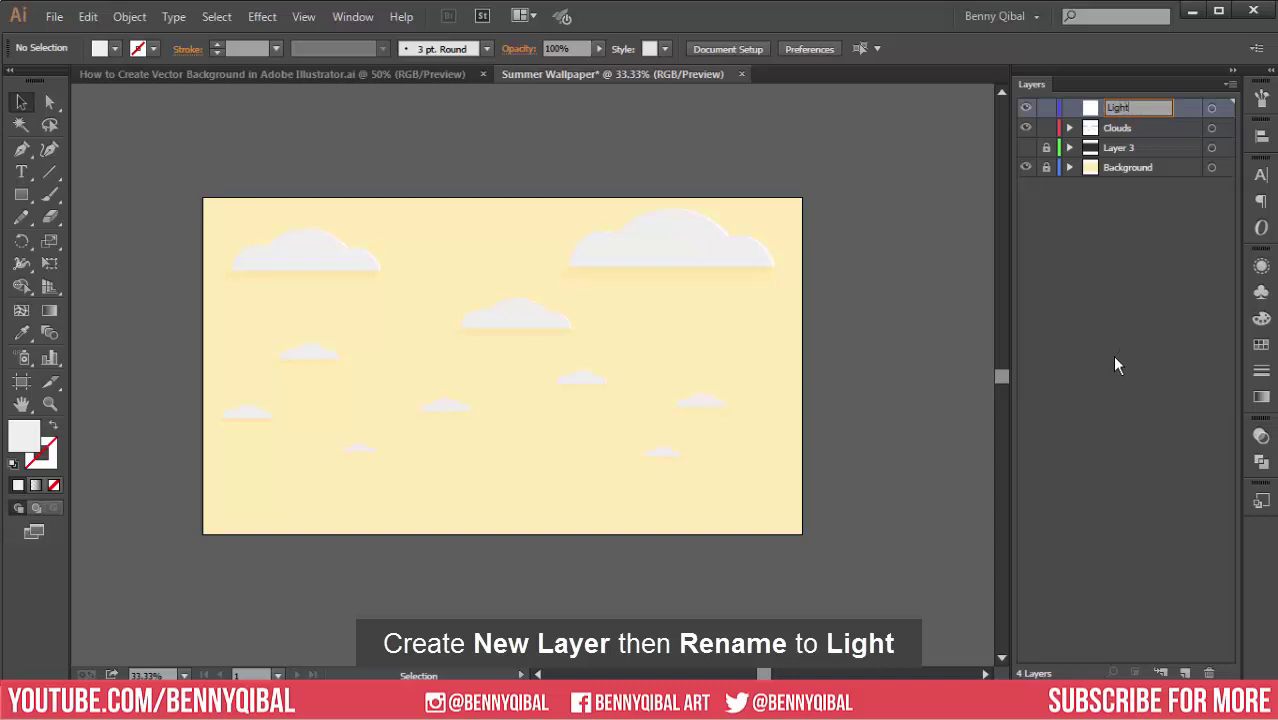
pyautogui.write('Light')
pyautogui.press('Return')
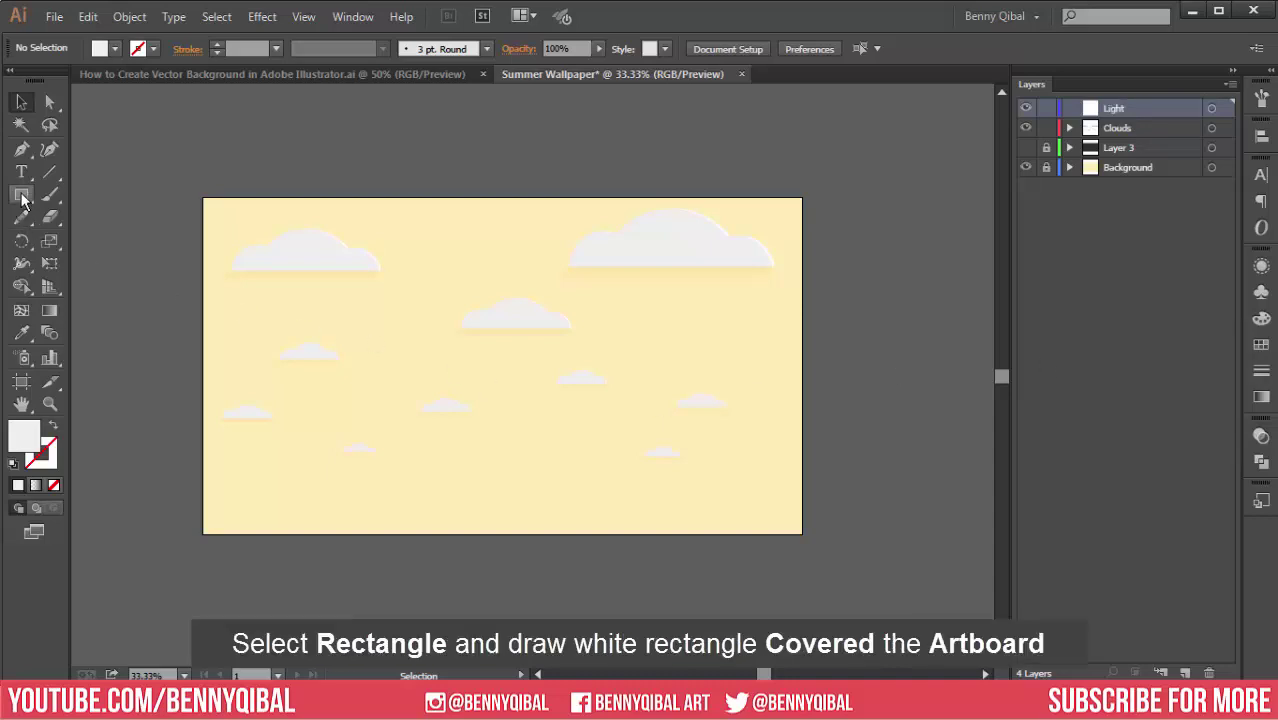
# - Draw a white-filled rectangle covering the whole artboard
pyautogui.click(21, 195)
pyautogui.doubleClick(27, 434)
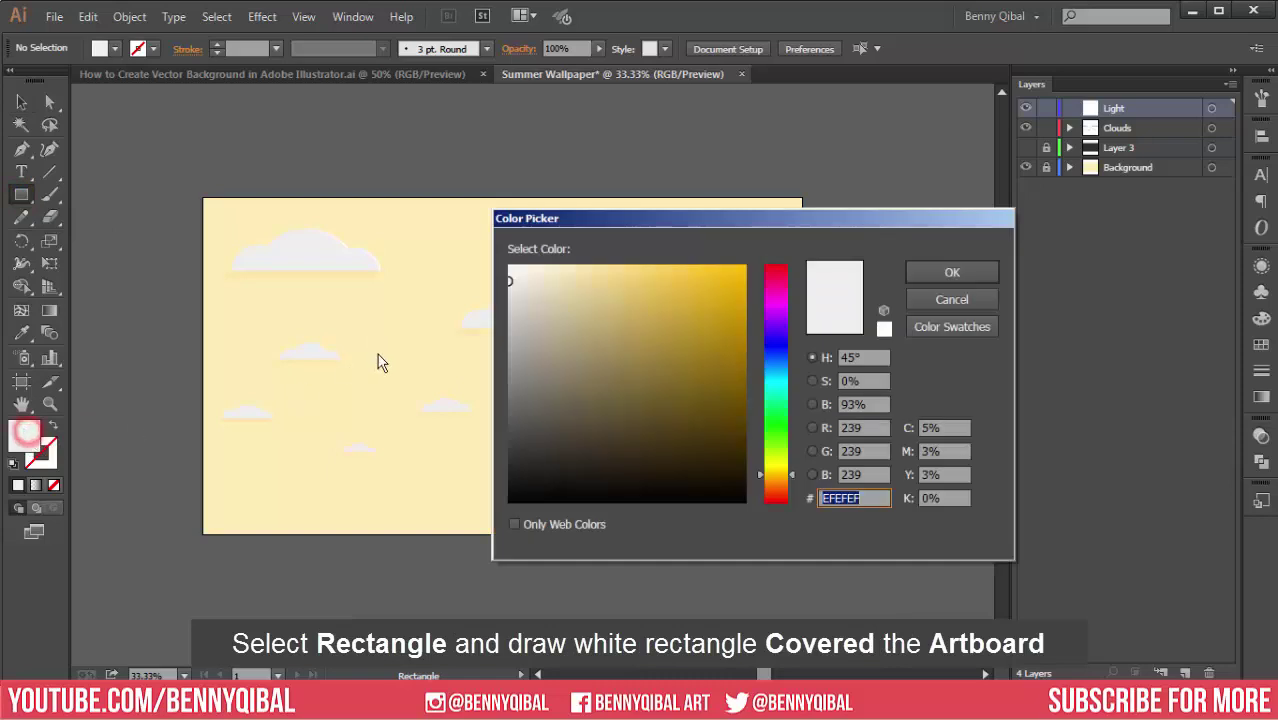
pyautogui.click(509, 267)
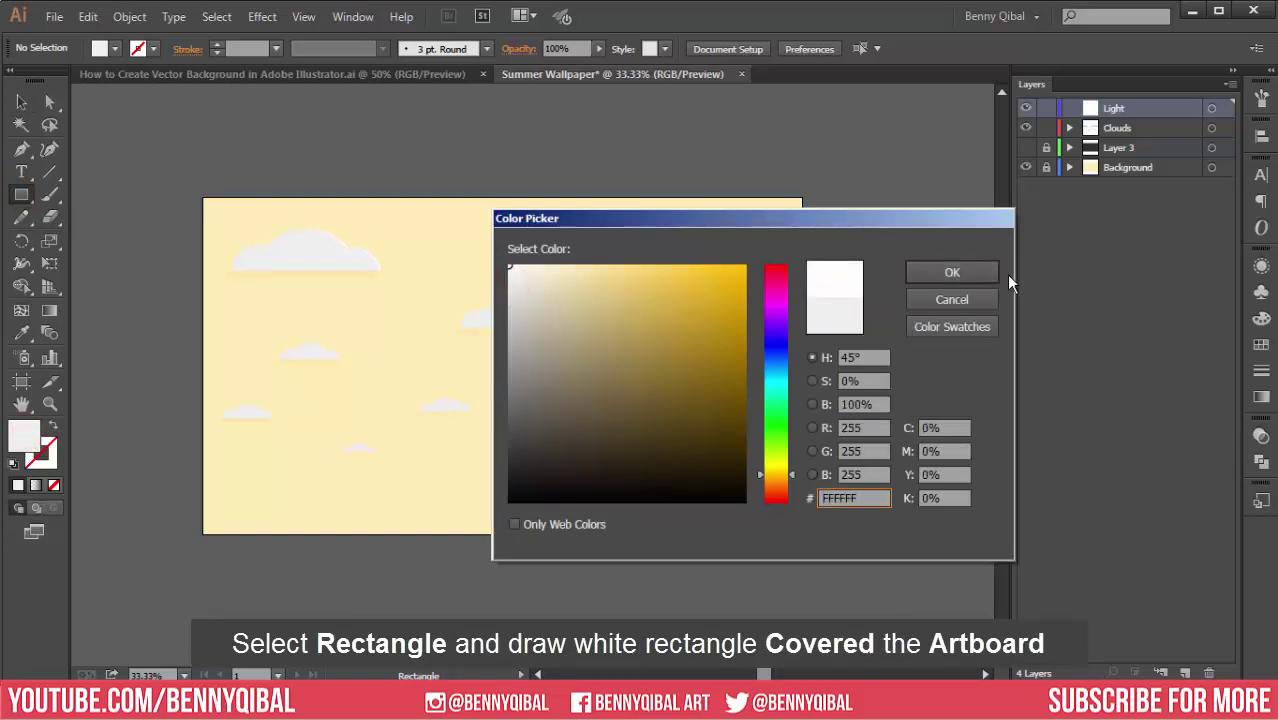
pyautogui.click(978, 271)
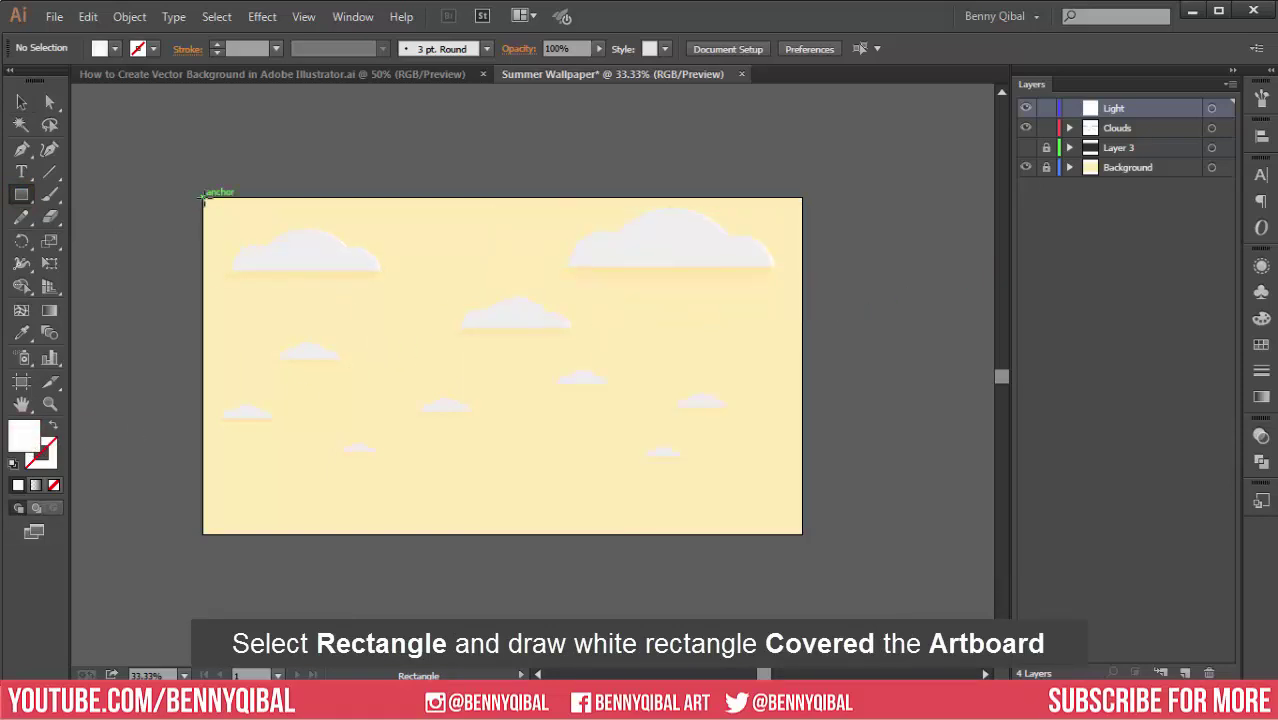
pyautogui.moveTo(203, 197); pyautogui.dragTo(802, 535)
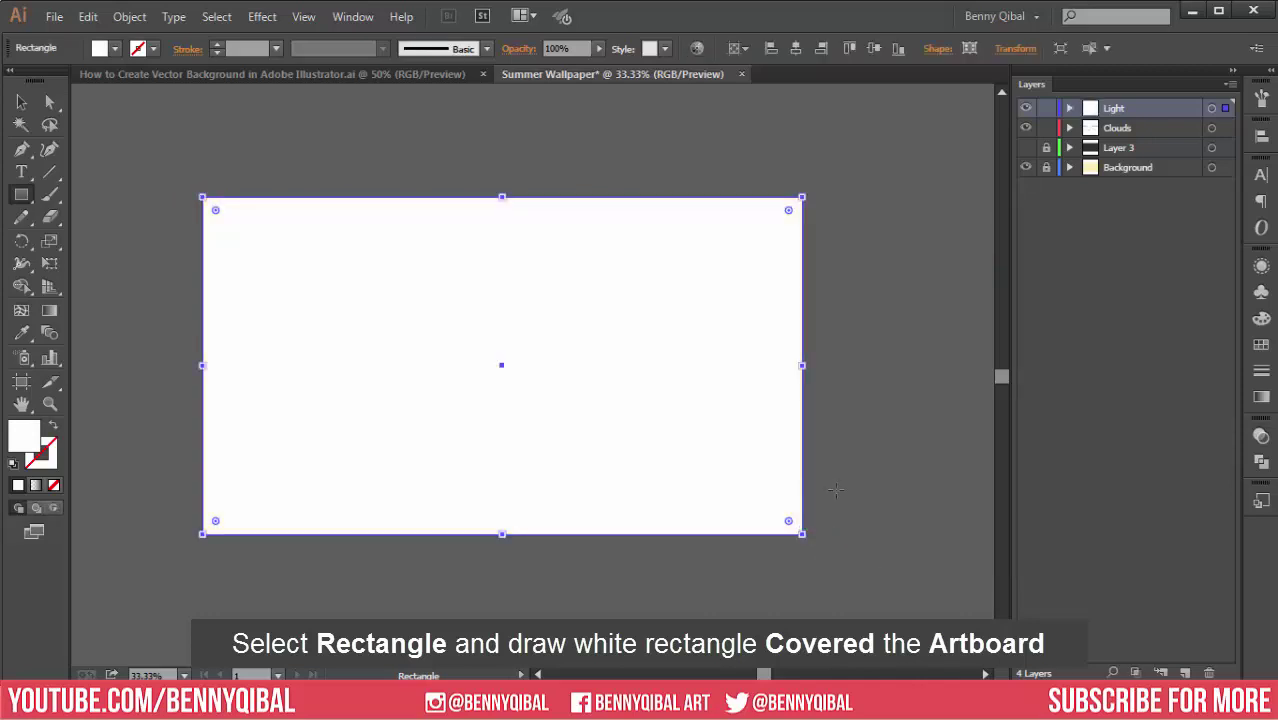
# - Apply a linear gradient and make its end stop white at 0% opacity
pyautogui.click(1262, 398)
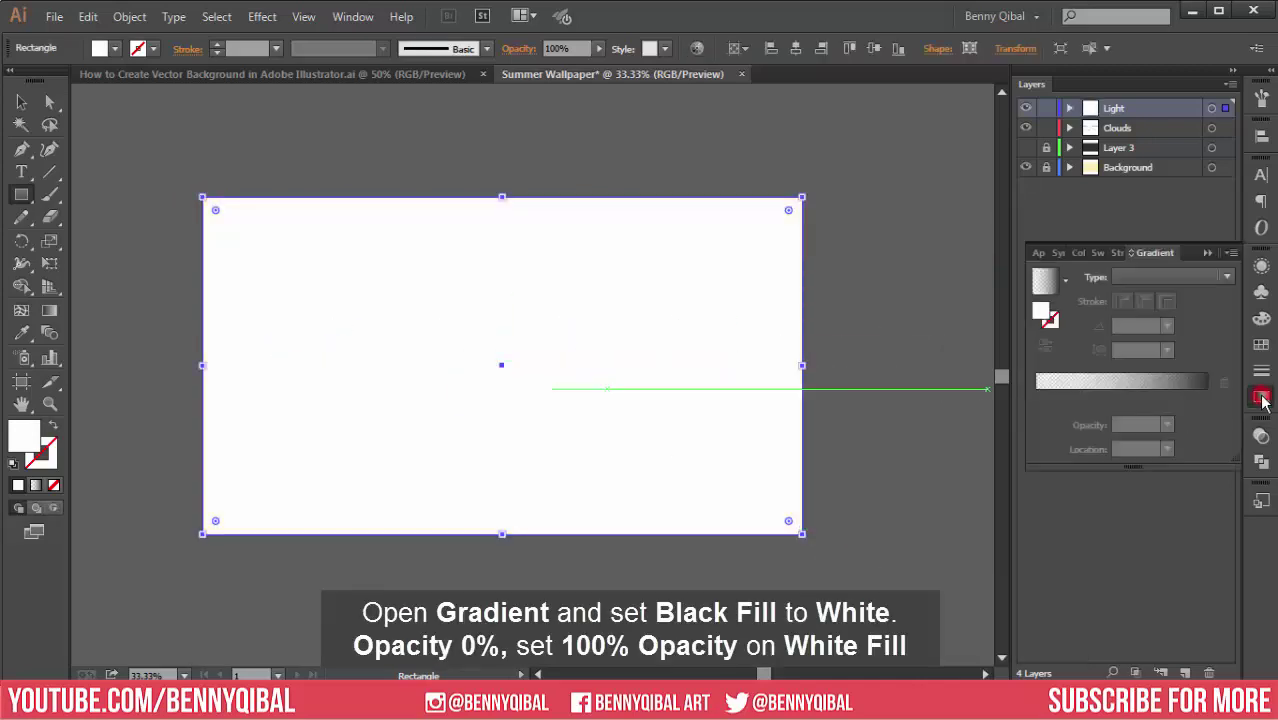
pyautogui.click(1140, 384)
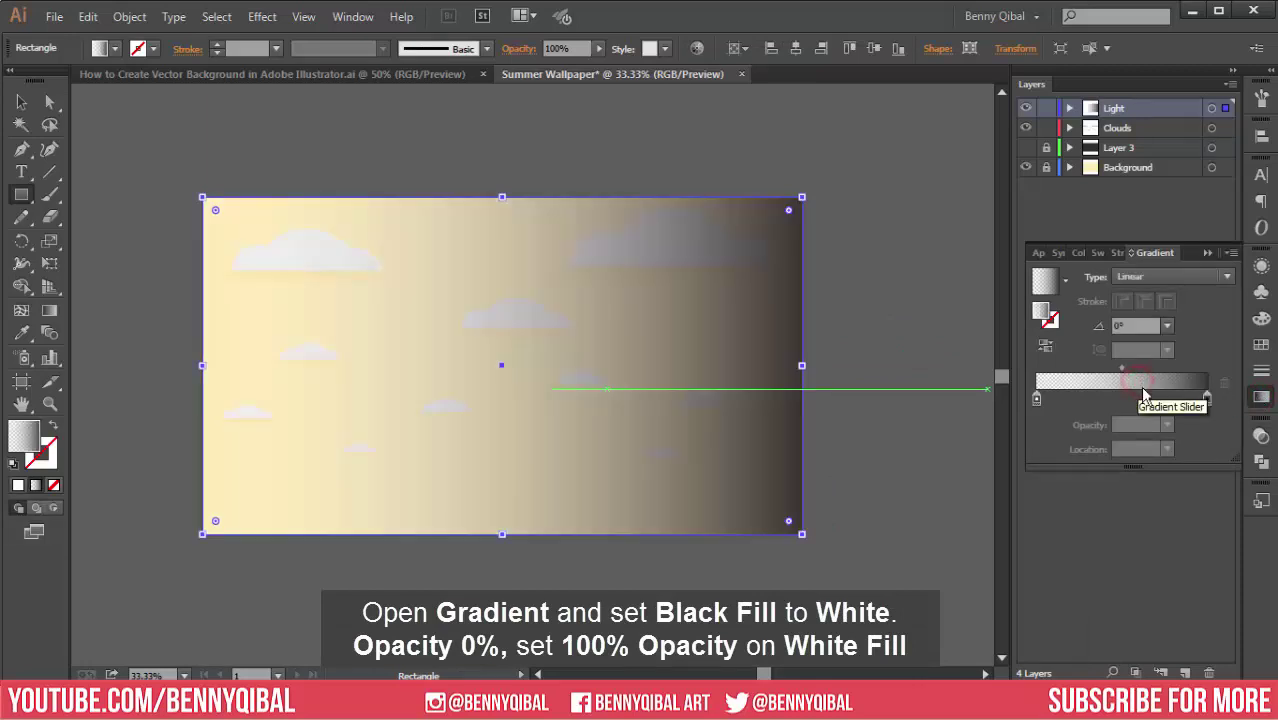
pyautogui.click(1207, 399)
pyautogui.click(1167, 425)
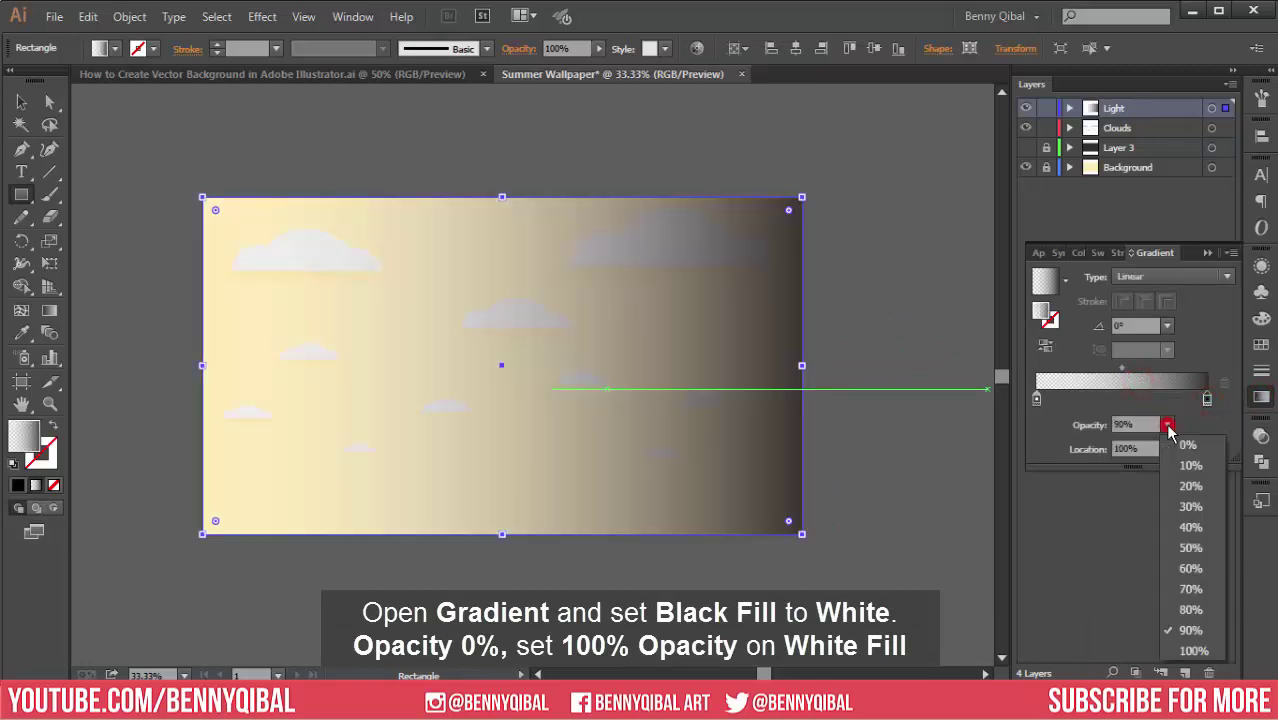
pyautogui.click(1176, 446)
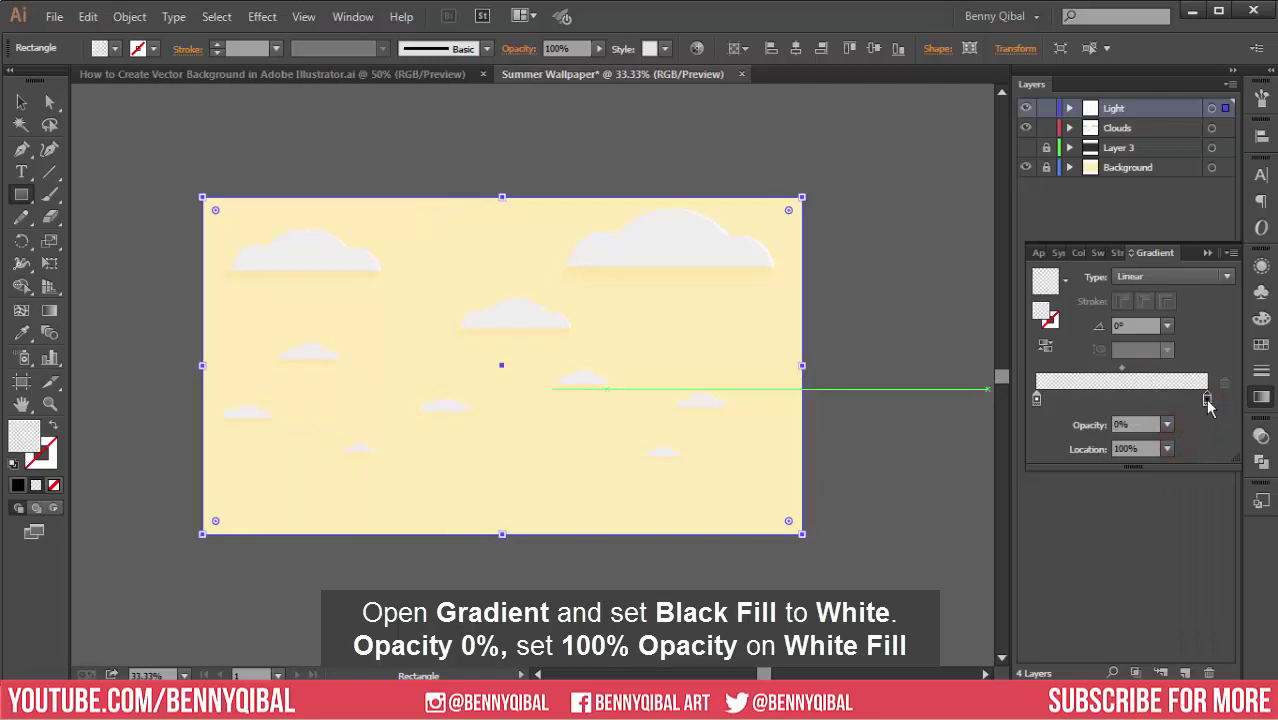
pyautogui.doubleClick(1207, 399)
pyautogui.moveTo(1140, 476); pyautogui.dragTo(1050, 481)
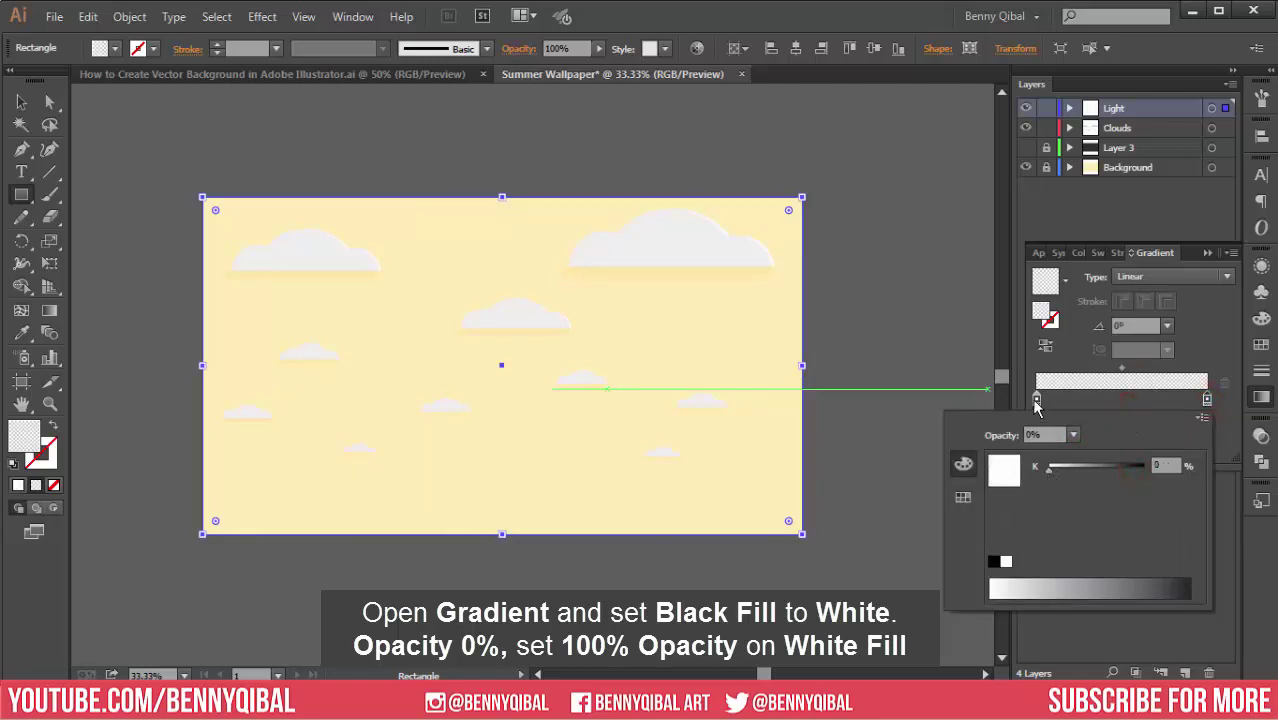
# - Set the left gradient stop to white at 100% opacity
pyautogui.click(1036, 399)
pyautogui.doubleClick(1036, 398)
pyautogui.click(1117, 408)
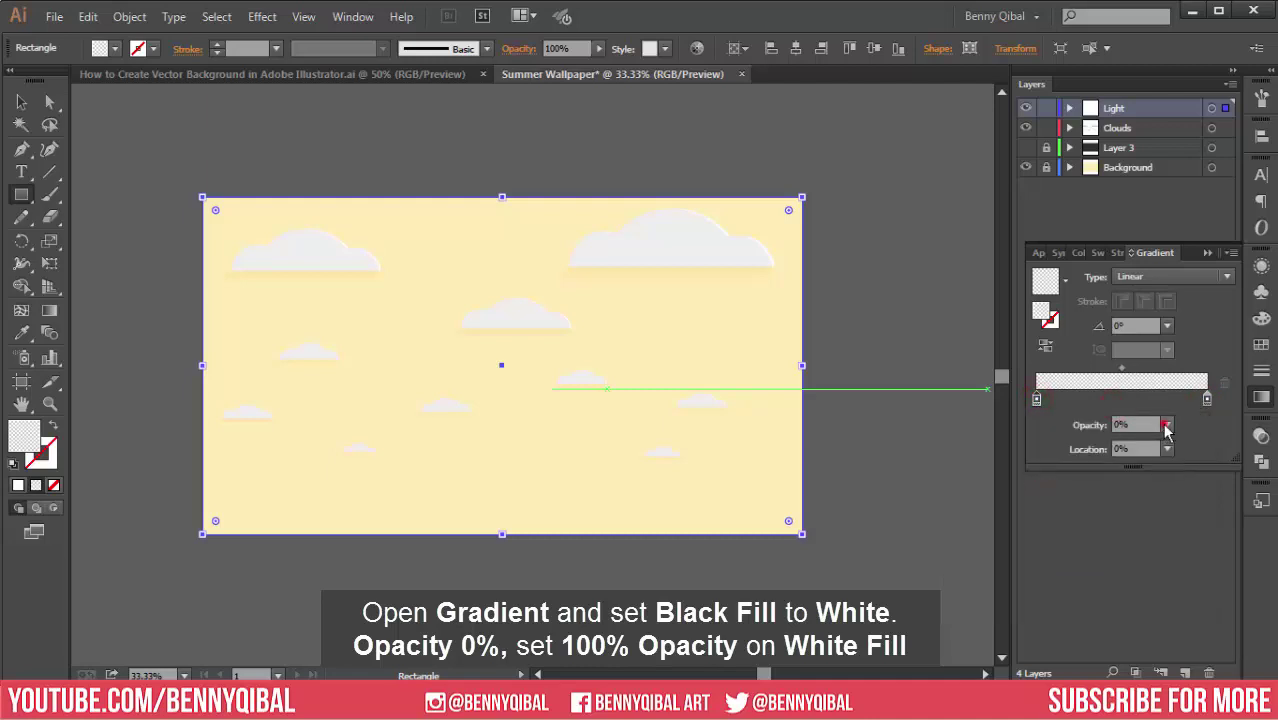
pyautogui.click(1166, 425)
pyautogui.click(1199, 647)
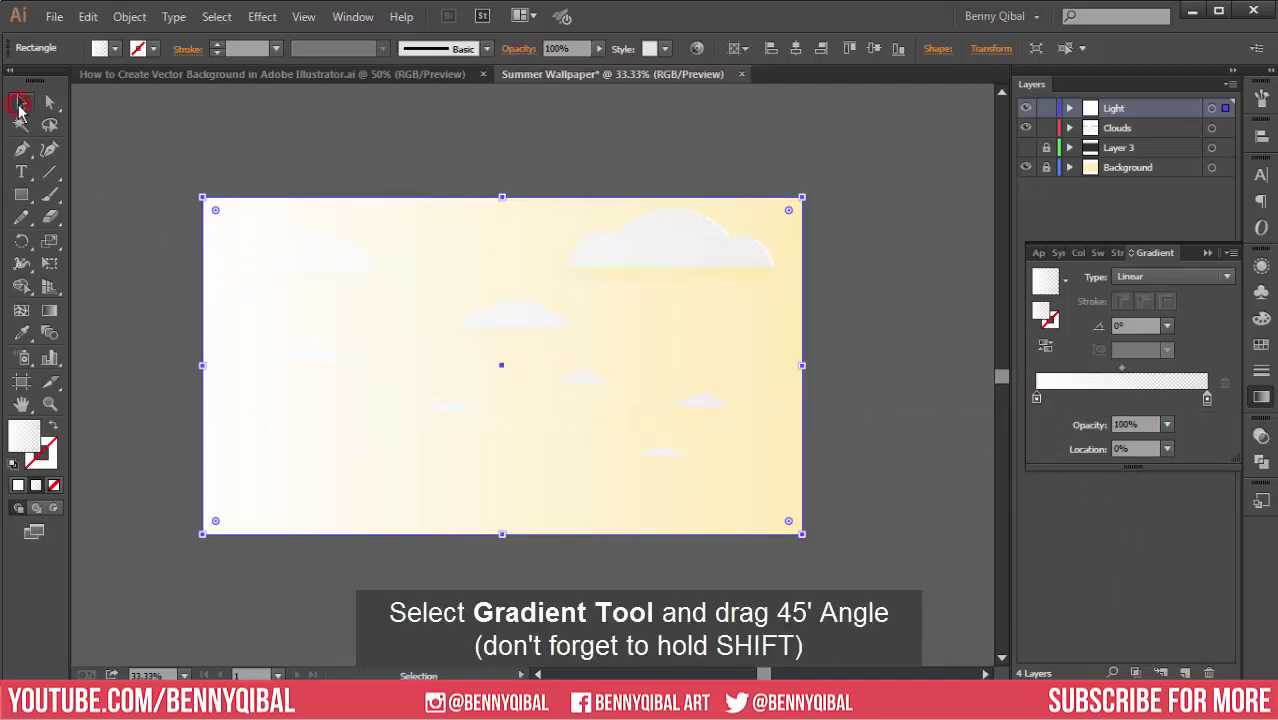
# - Angle the gradient diagonally from the top right to the lower left corner
pyautogui.click(44, 311)
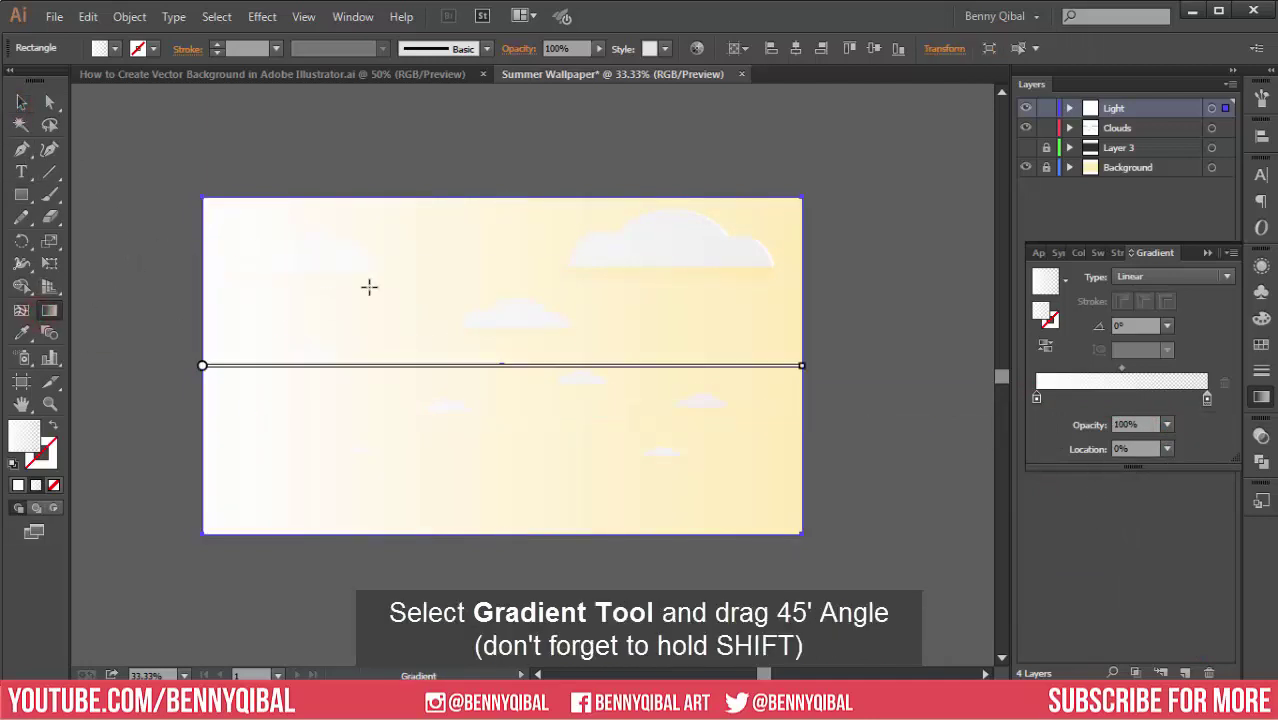
pyautogui.moveTo(797, 150); pyautogui.dragTo(610, 418)
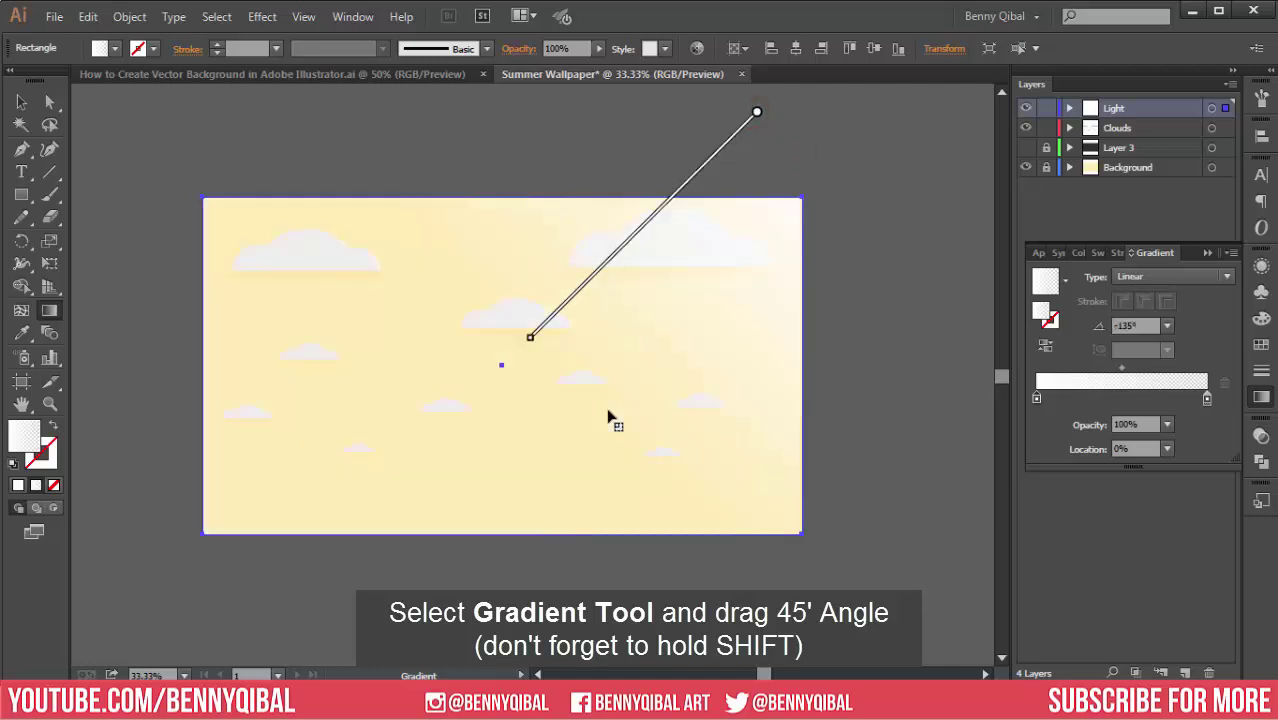
pyautogui.moveTo(839, 146); pyautogui.dragTo(491, 408)
pyautogui.moveTo(779, 88); pyautogui.dragTo(456, 428)
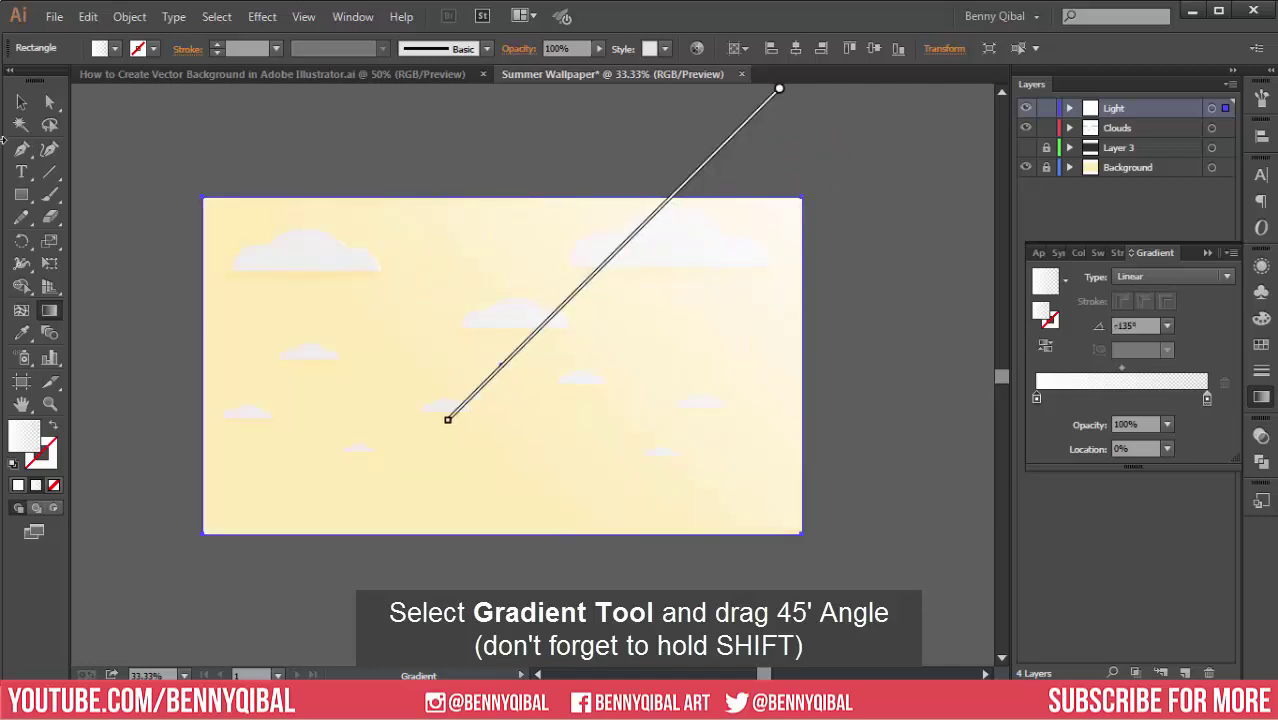
pyautogui.click(21, 103)
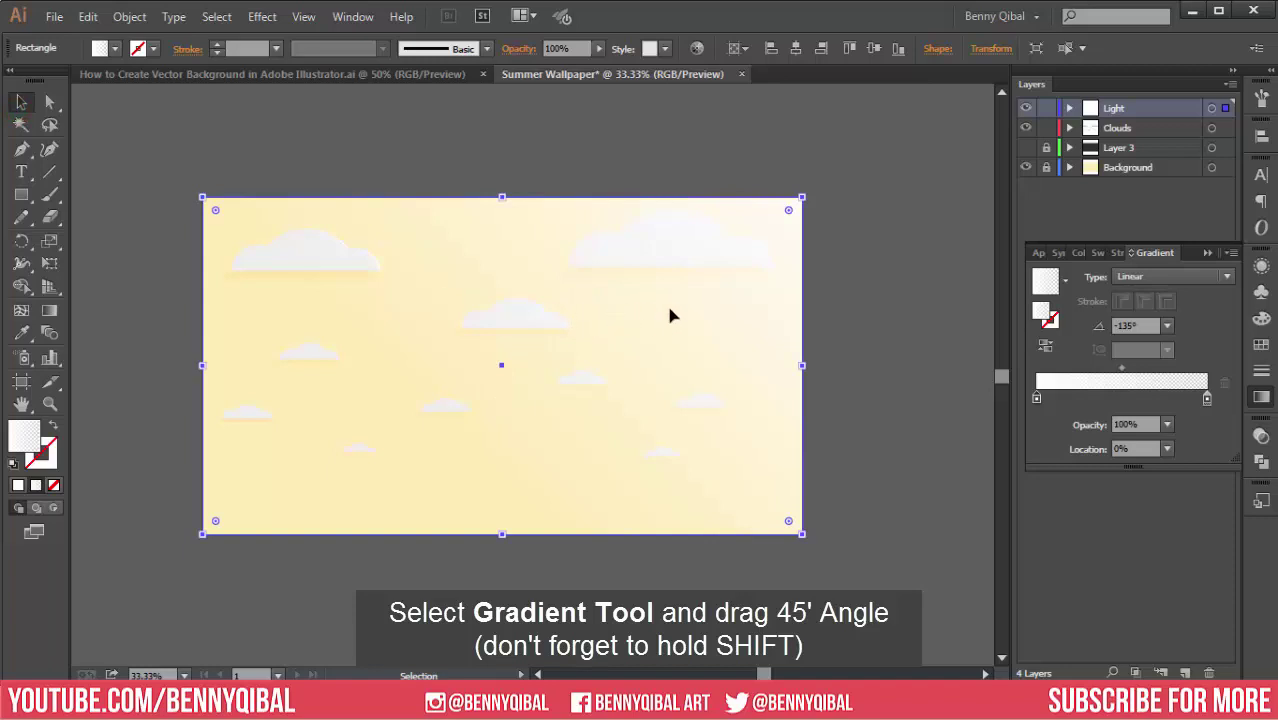
pyautogui.click(1207, 252)
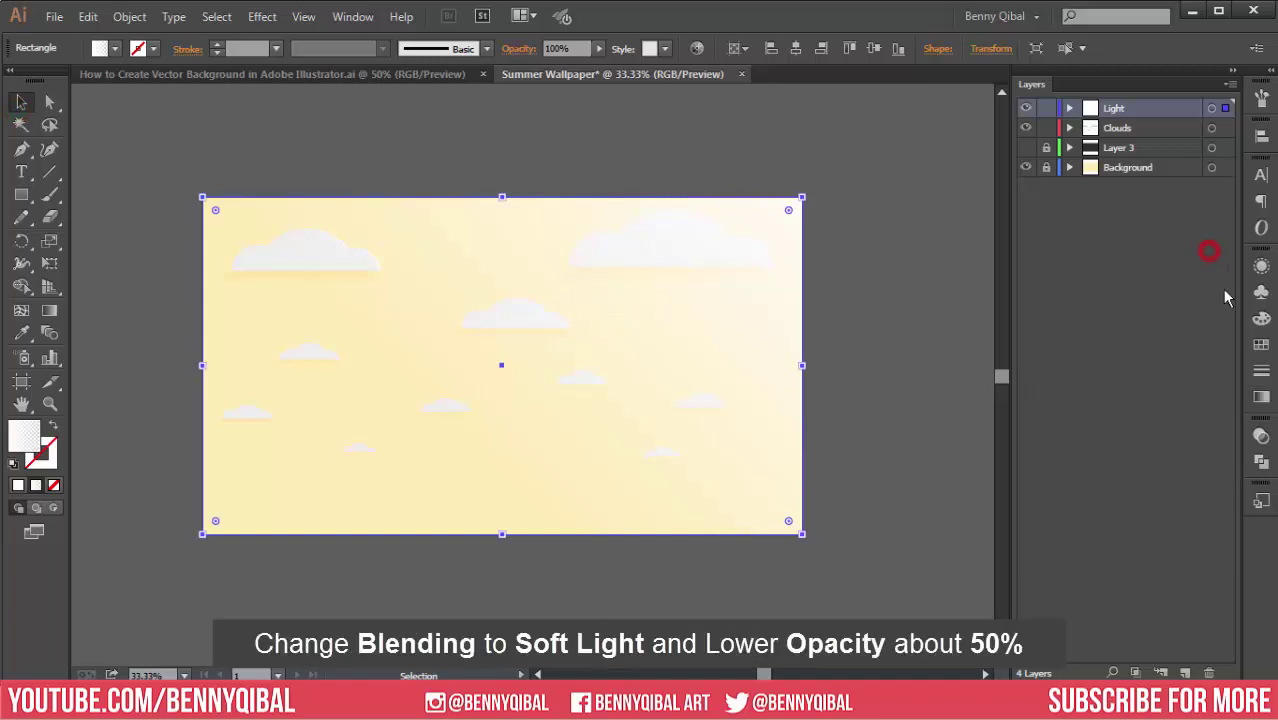
# - Set the Light rectangle to Soft Light blending at 49% opacity
pyautogui.click(1259, 440)
pyautogui.click(1080, 446)
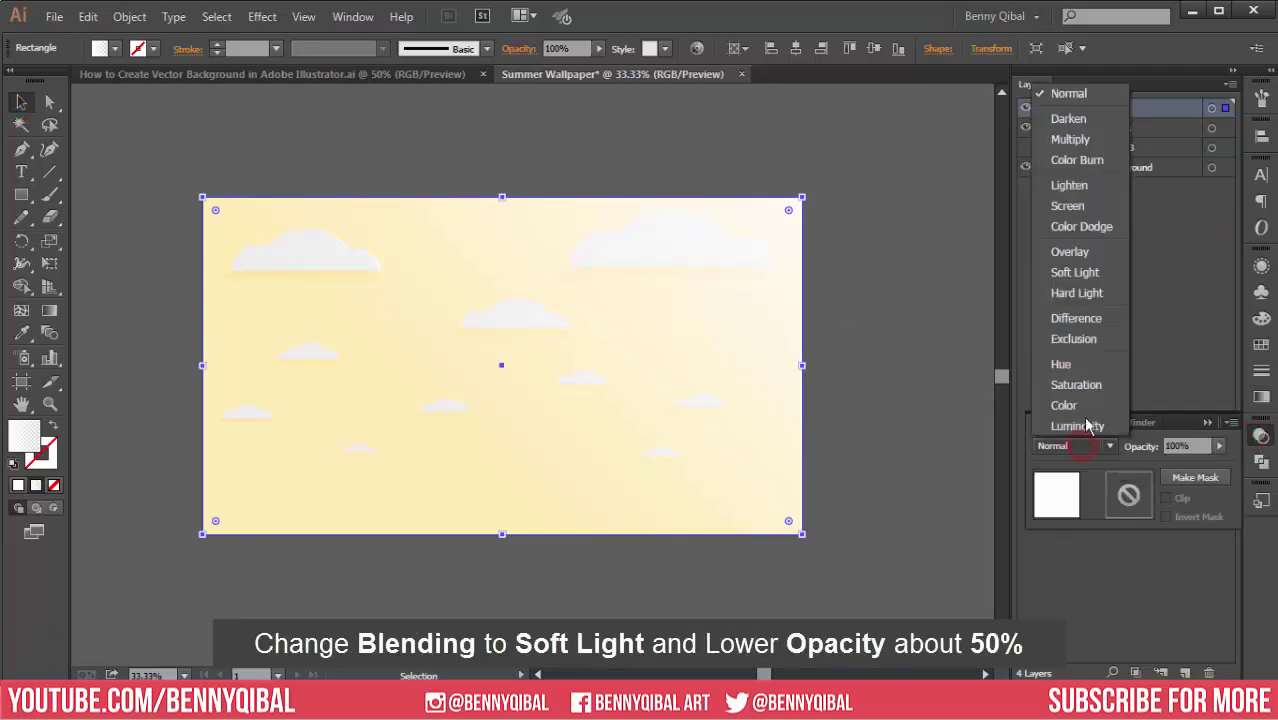
pyautogui.click(1080, 272)
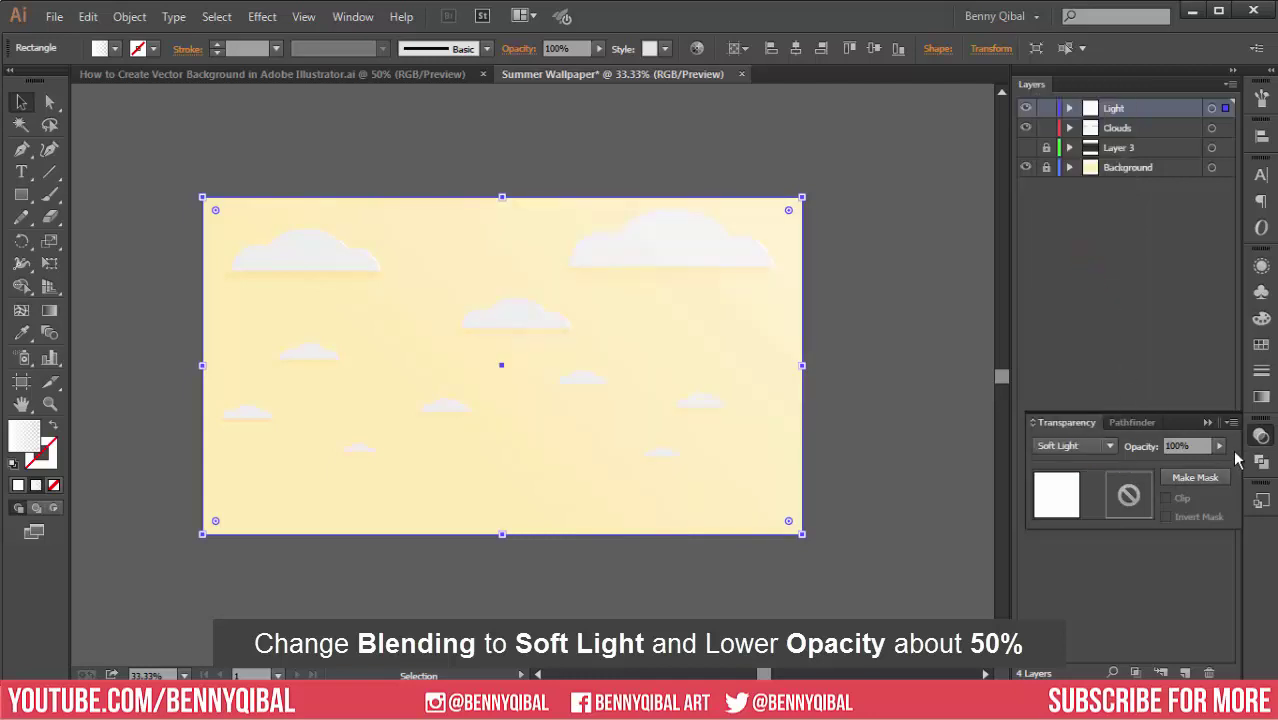
pyautogui.click(1220, 449)
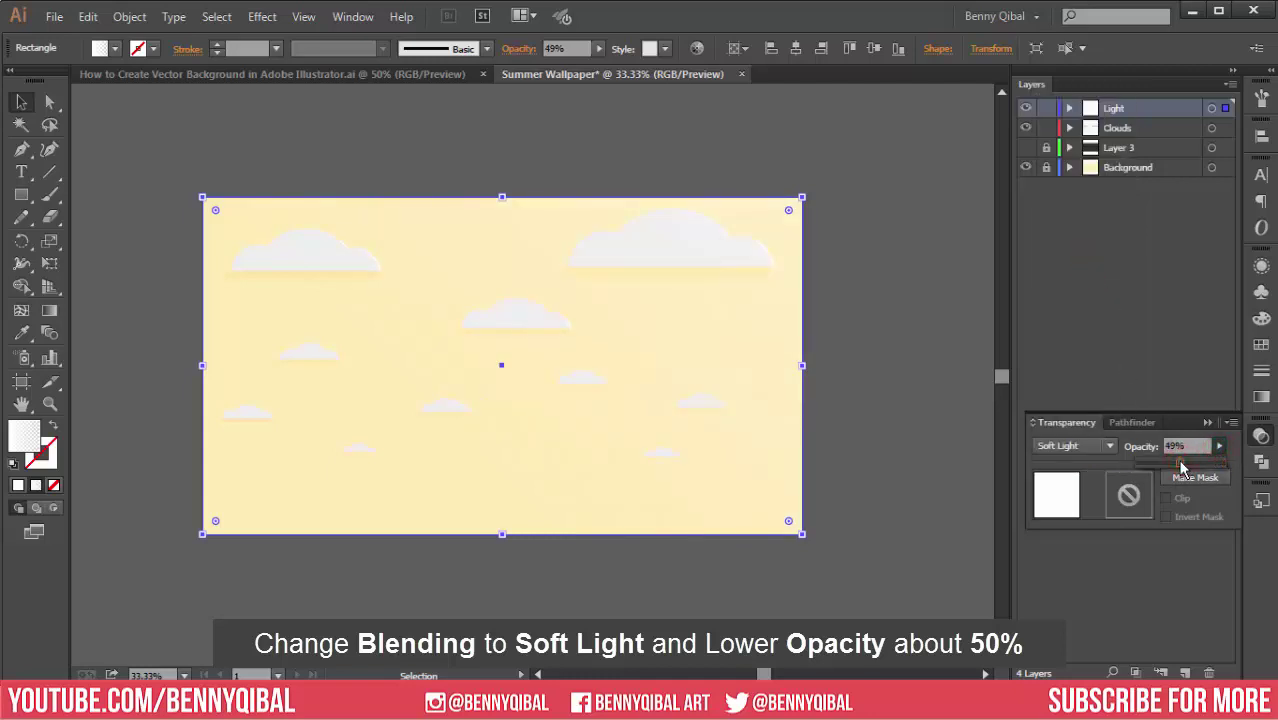
pyautogui.click(1137, 300)
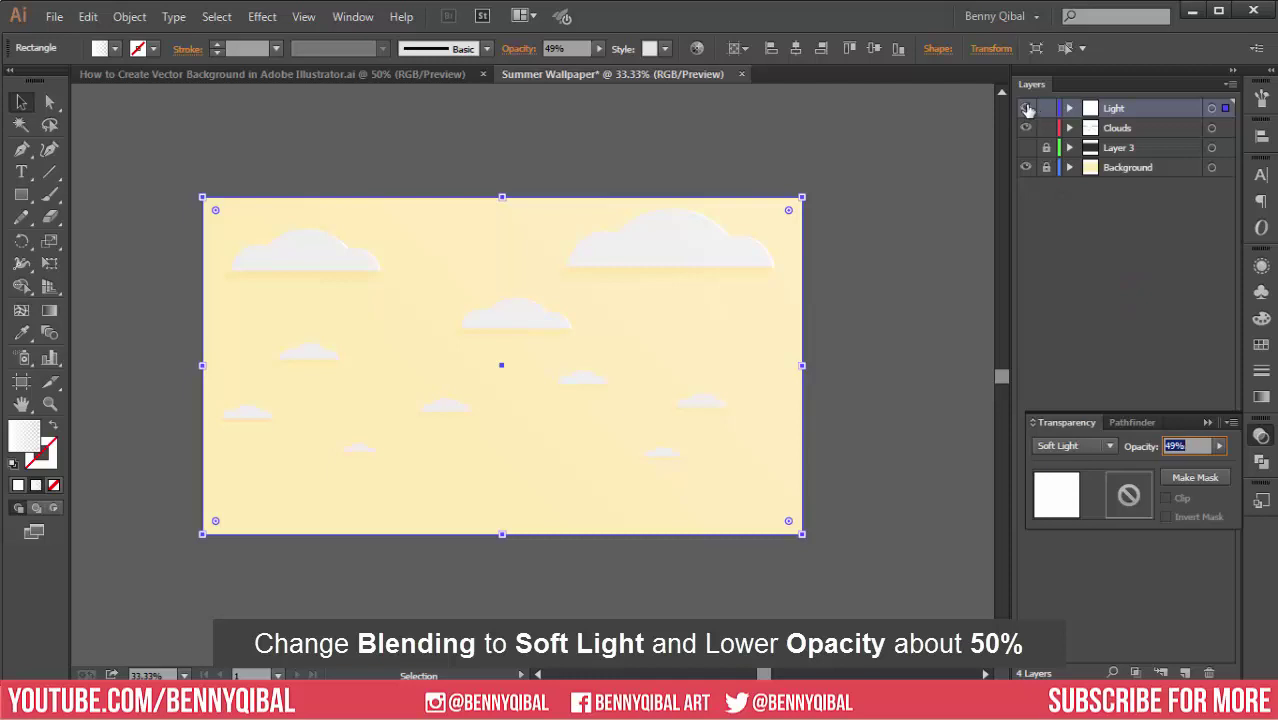
# - Hide the Light layer to compare the effect, then recentre the artboard view
pyautogui.click(1027, 108)
pyautogui.scroll(1, 701, 274)
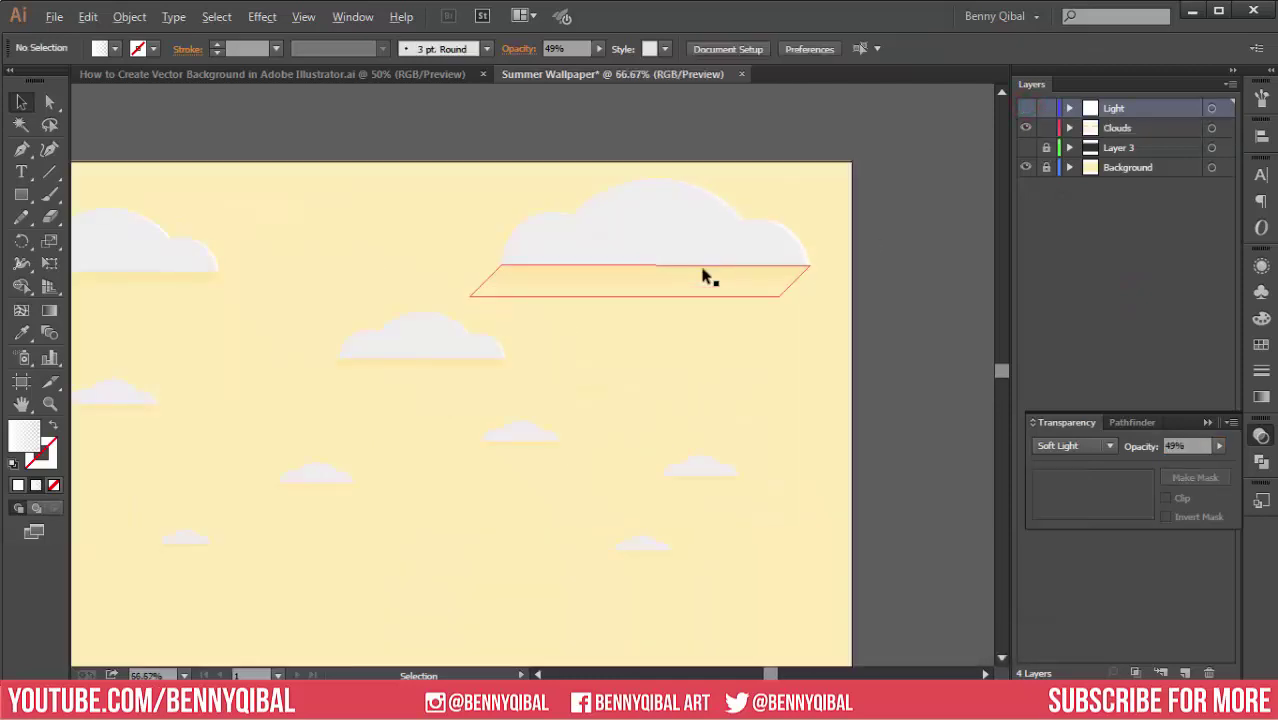
pyautogui.click(716, 237)
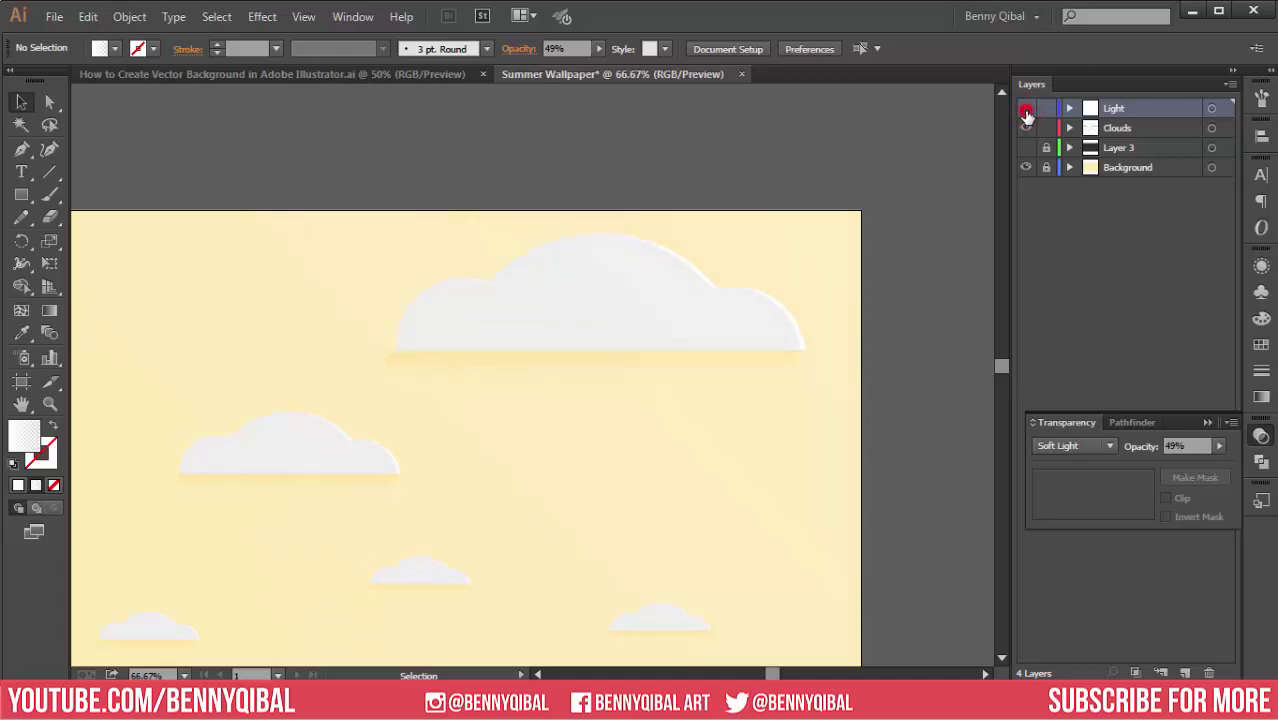
pyautogui.scroll(-1, 702, 348)
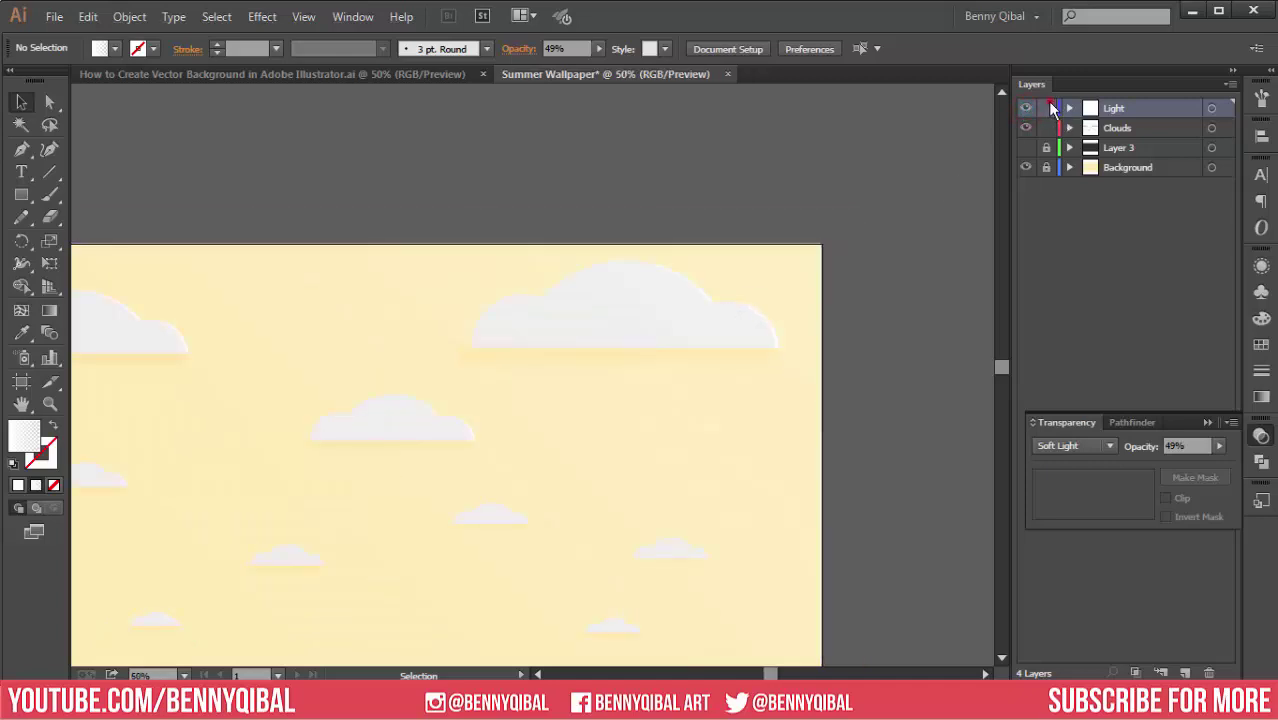
pyautogui.scroll(-1, 684, 394)
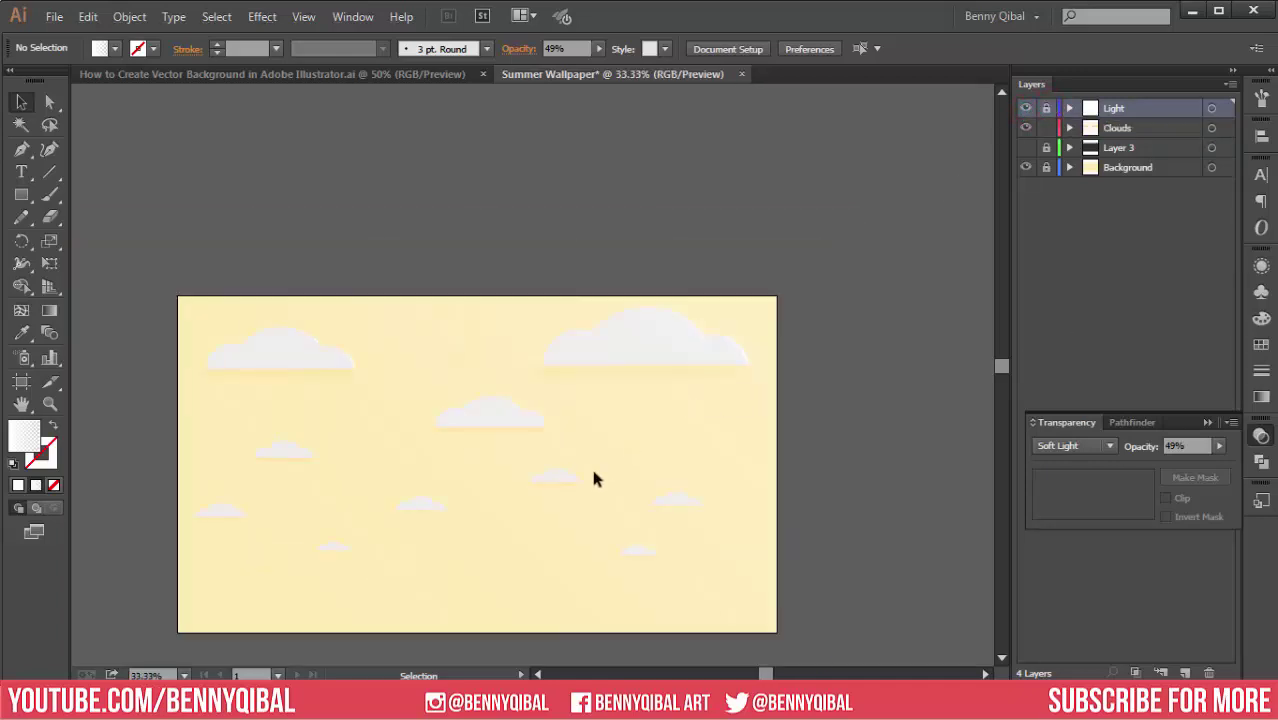
pyautogui.moveTo(580, 463); pyautogui.dragTo(616, 333)
pyautogui.moveTo(531, 428); pyautogui.dragTo(535, 421)
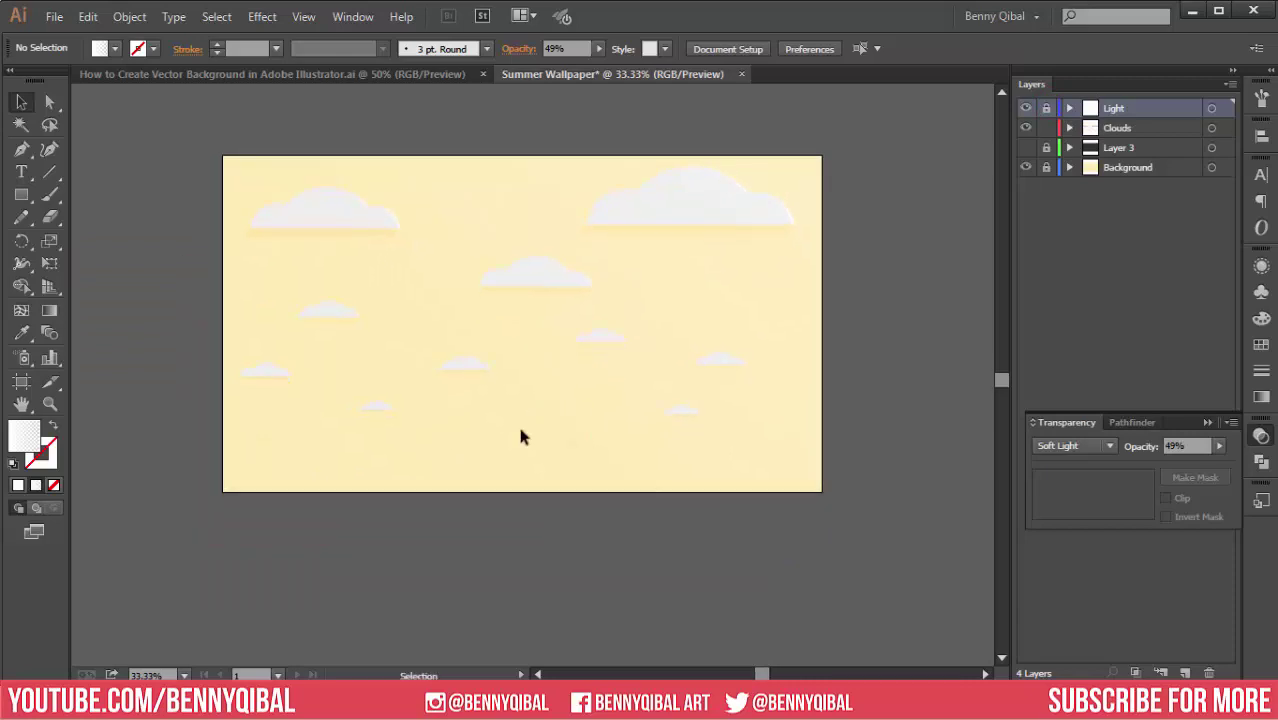
# - Create a new layer, move it below Clouds, and start renaming it
pyautogui.click(1187, 673)
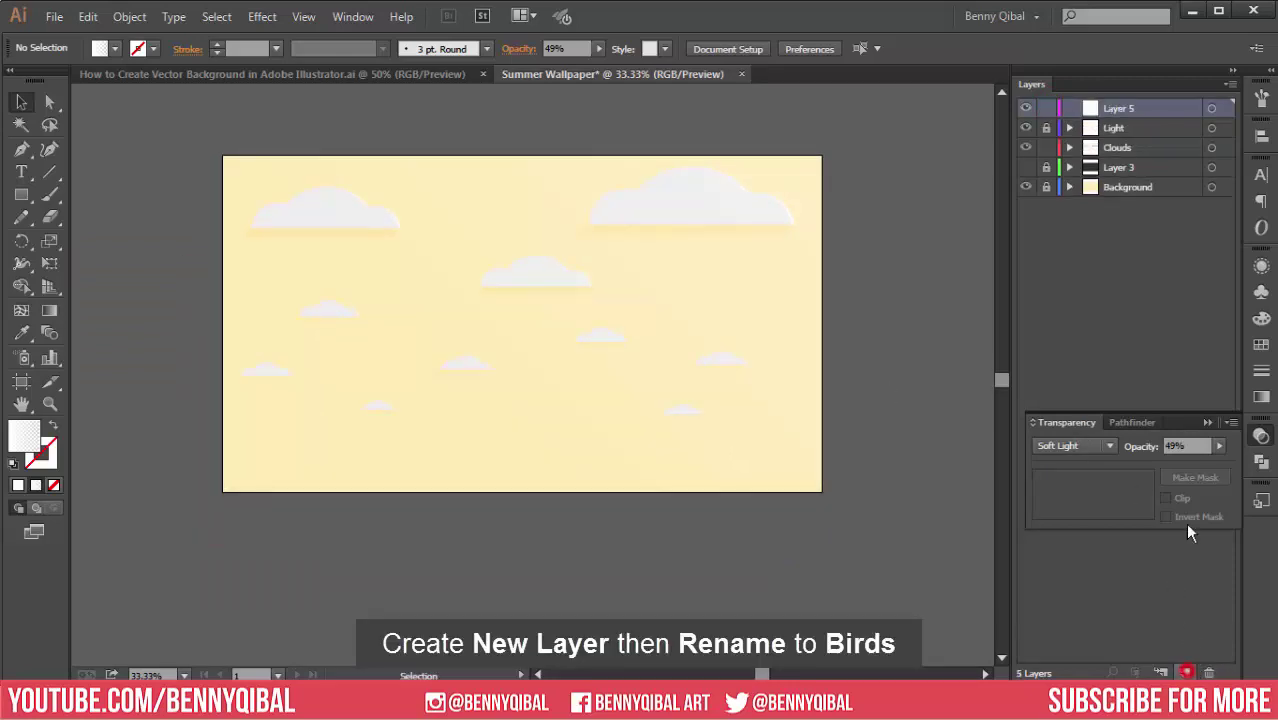
pyautogui.moveTo(1125, 113); pyautogui.dragTo(1135, 170)
pyautogui.doubleClick(1121, 150)
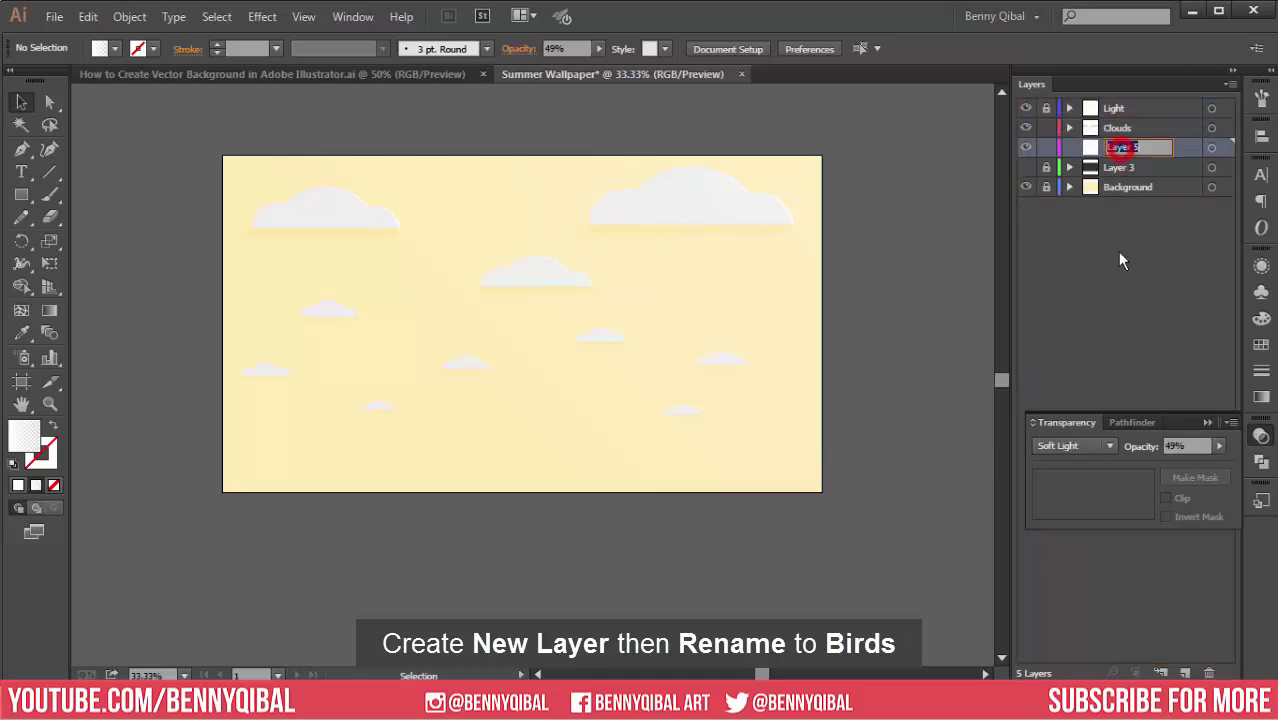
# - Name the layer Birds and set up the Pen tool with a black fill
pyautogui.write('Birds')
pyautogui.click(1163, 230)
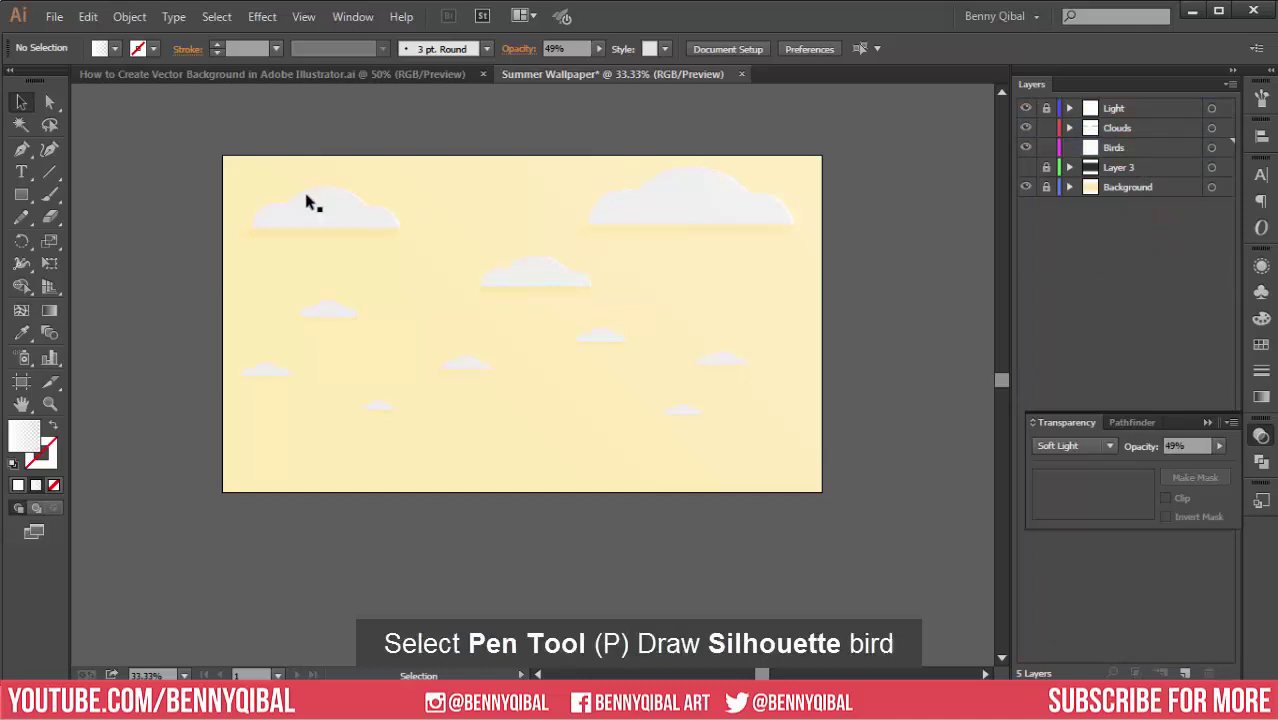
pyautogui.click(21, 148)
pyautogui.scroll(2, 345, 360)
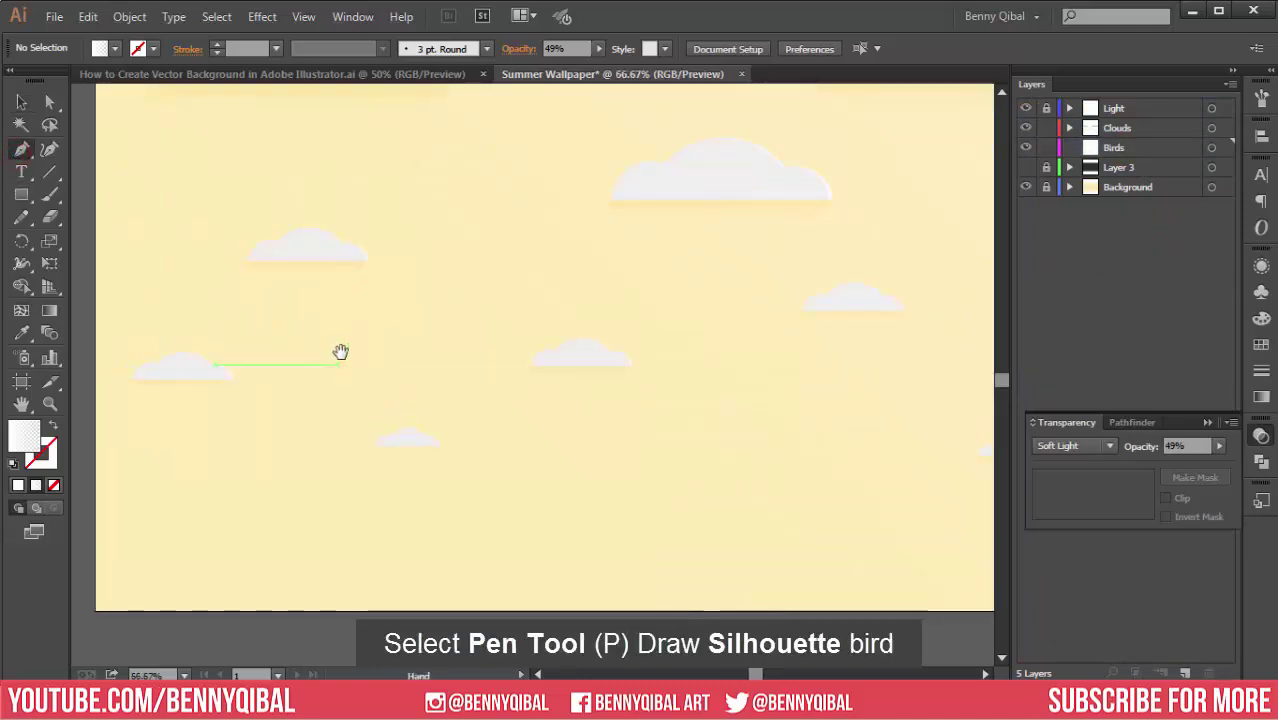
pyautogui.click(22, 434)
pyautogui.click(108, 48)
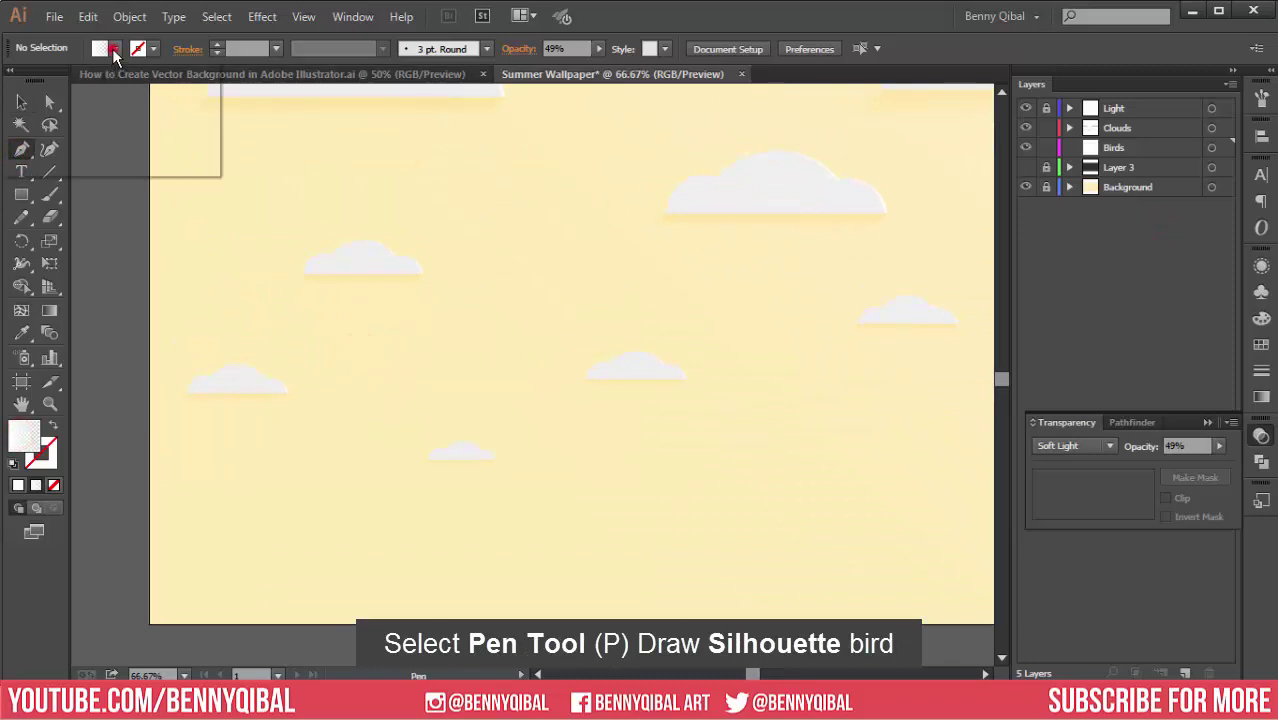
pyautogui.click(49, 83)
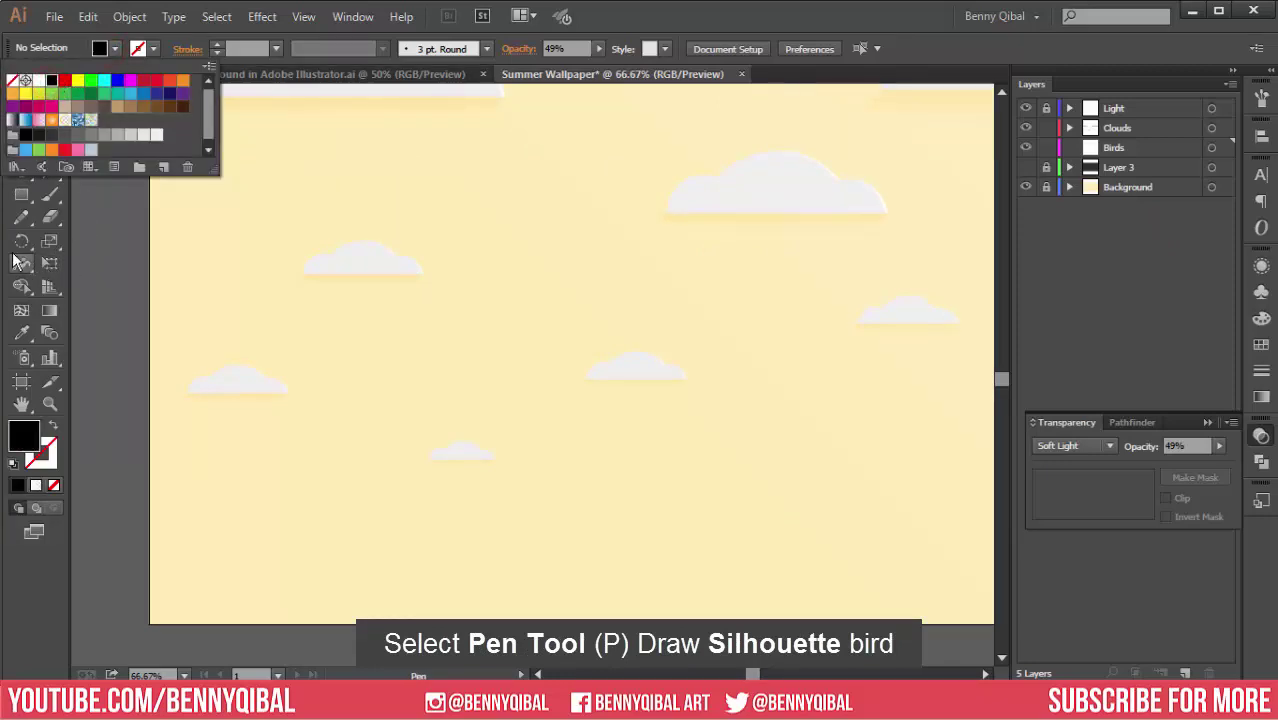
pyautogui.click(645, 22)
# - Draw the bird's two-humped wing curve with the Pen tool
pyautogui.scroll(1, 420, 345)
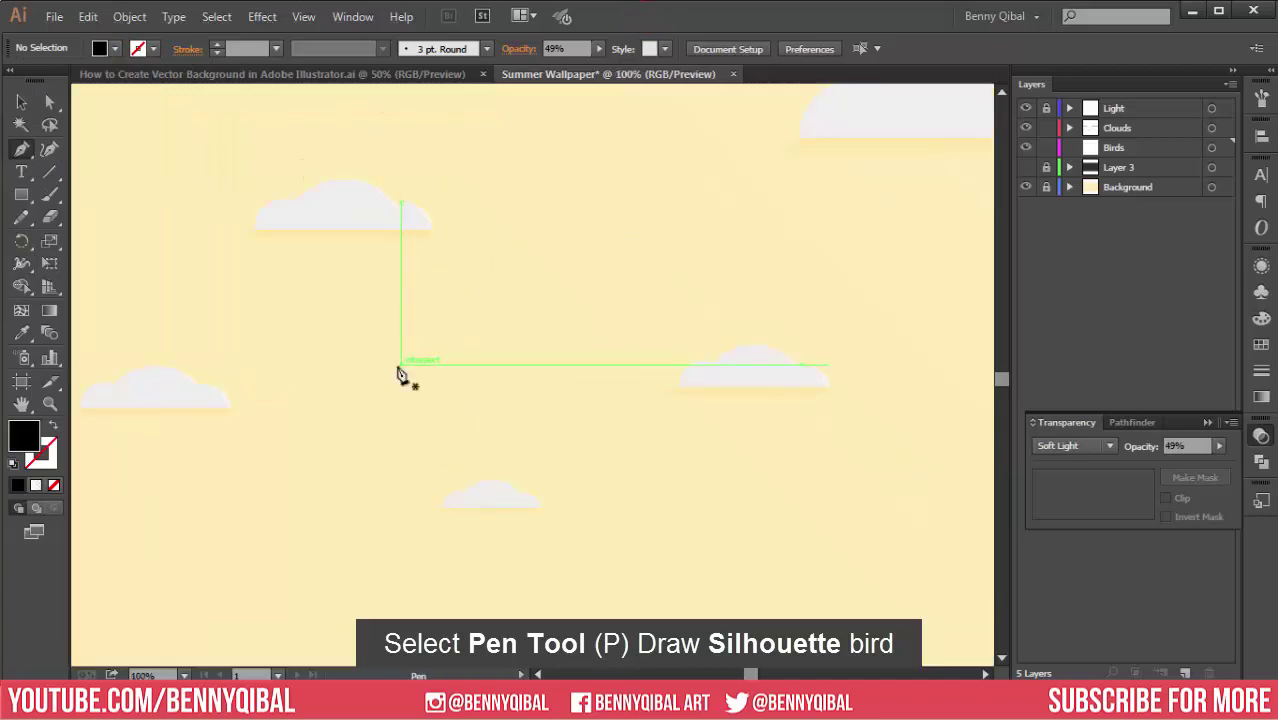
pyautogui.scroll(1, 394, 359)
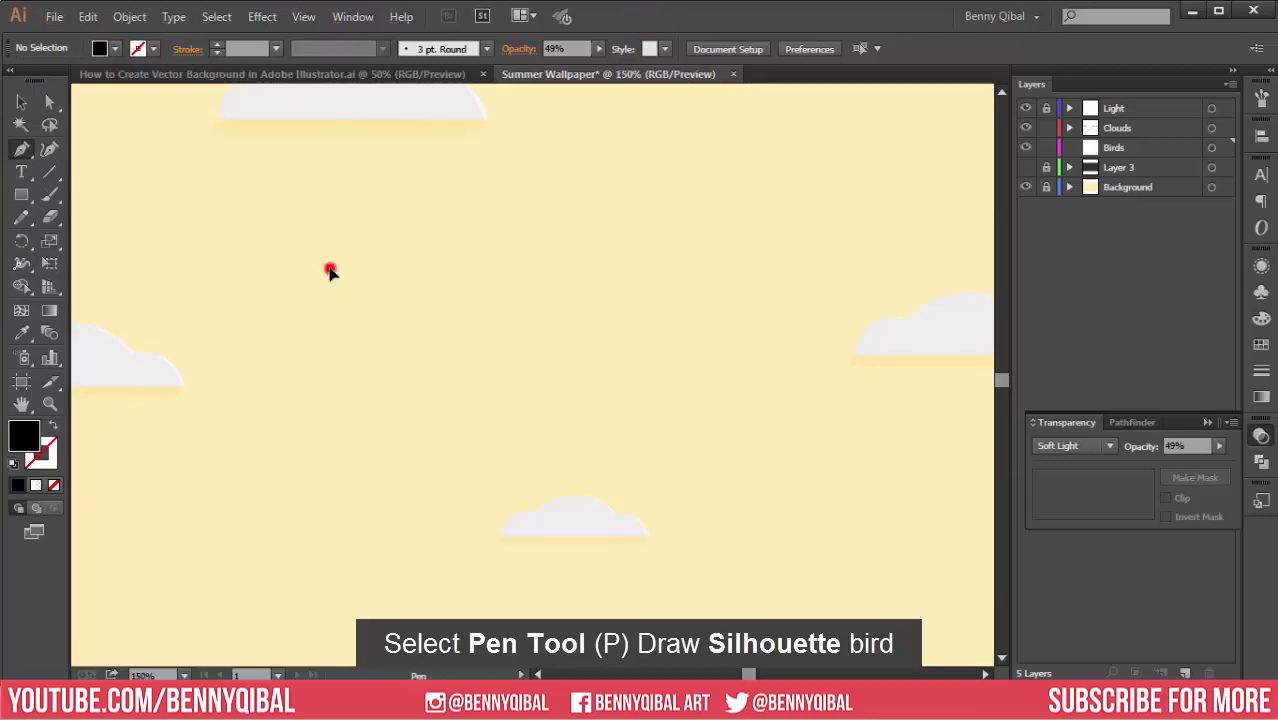
pyautogui.moveTo(330, 267)
pyautogui.mouseDown()
pyautogui.moveTo(393, 241)
pyautogui.moveTo(515, 314)
pyautogui.mouseUp()
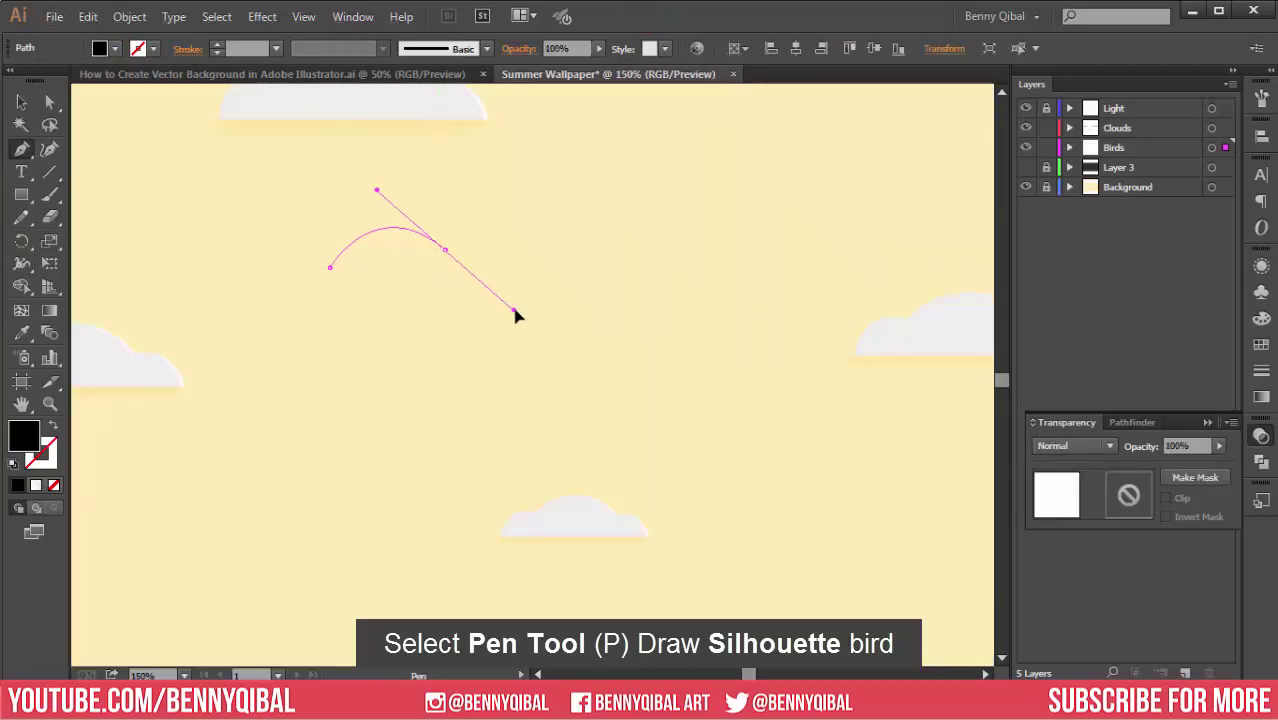
pyautogui.moveTo(445, 249)
pyautogui.mouseDown()
pyautogui.moveTo(553, 260)
pyautogui.moveTo(601, 347)
pyautogui.mouseUp()
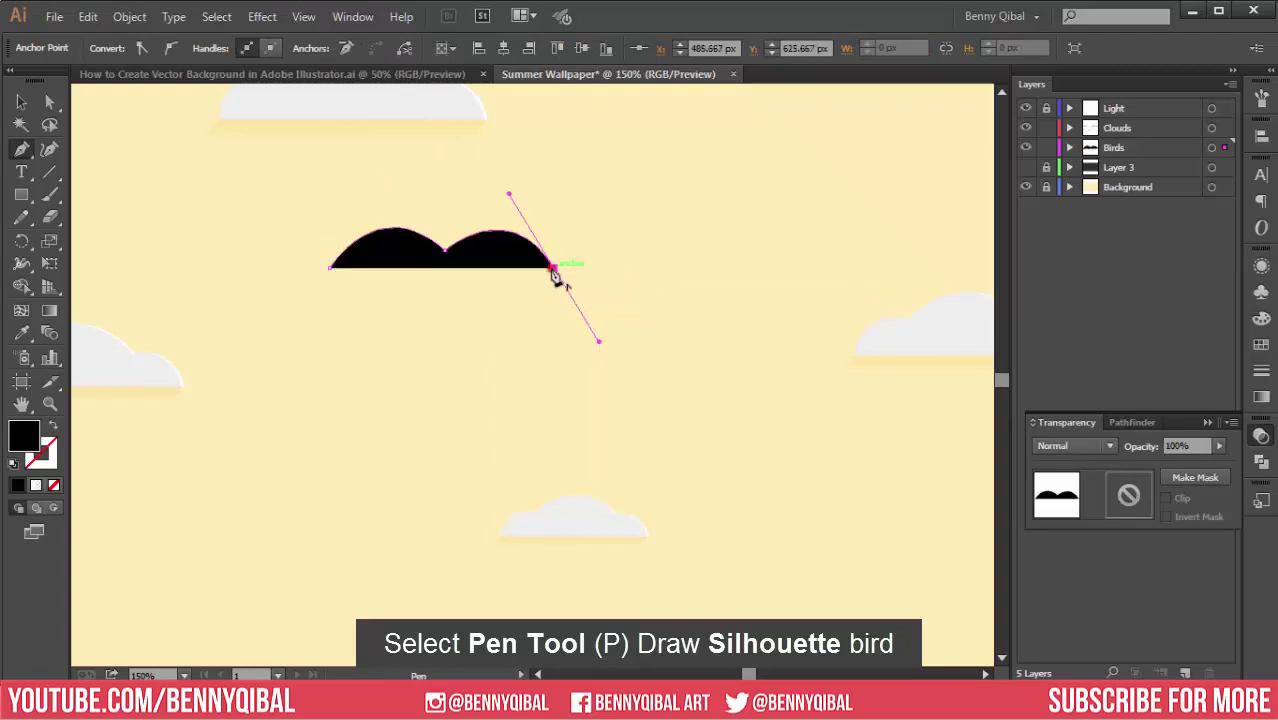
pyautogui.moveTo(553, 267)
pyautogui.mouseDown()
pyautogui.moveTo(253, 380)
pyautogui.moveTo(42, 432)
pyautogui.mouseUp()
# - Swap the bird to a stroke with Width Profile 1 at 7 px weight
pyautogui.click(53, 425)
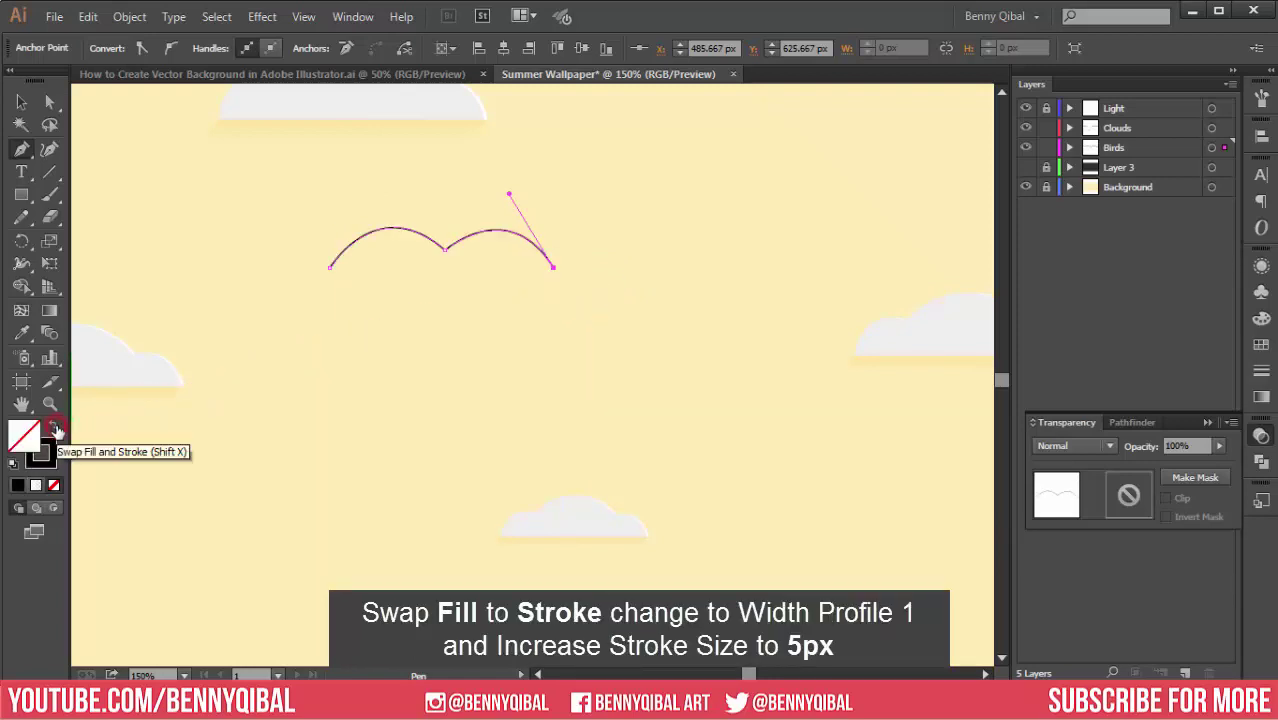
pyautogui.click(22, 104)
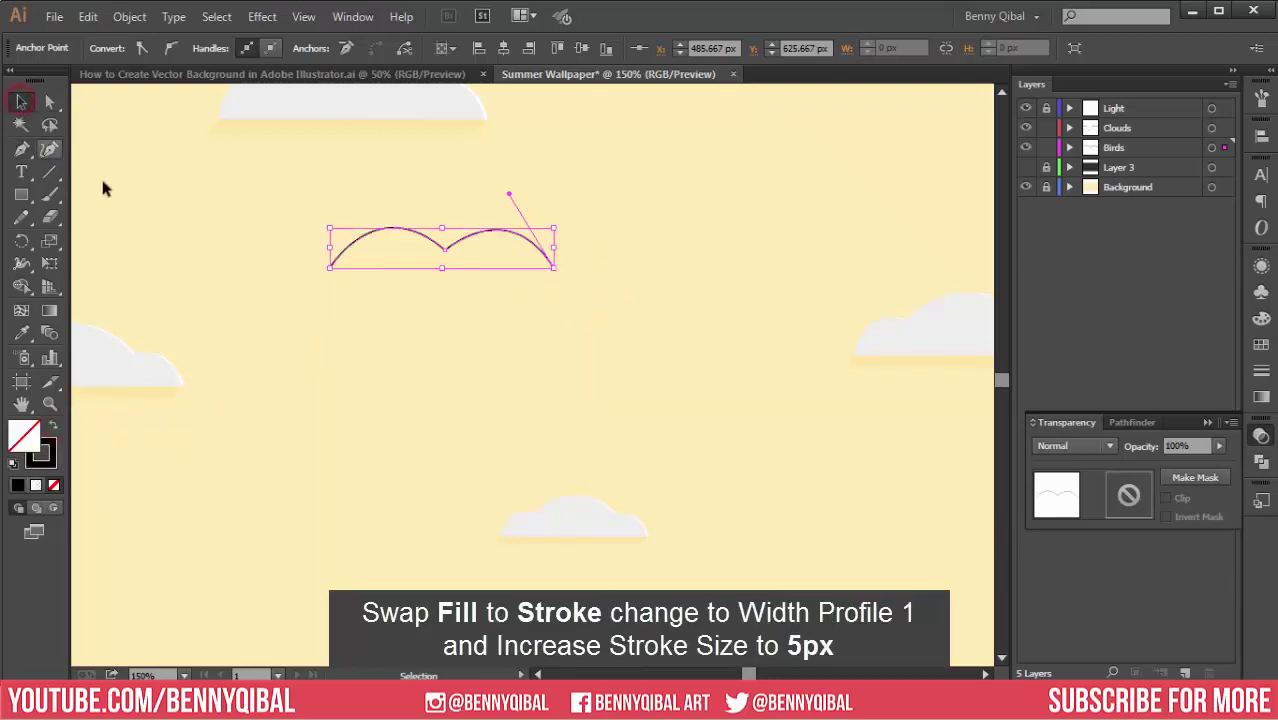
pyautogui.click(285, 357)
pyautogui.click(442, 248)
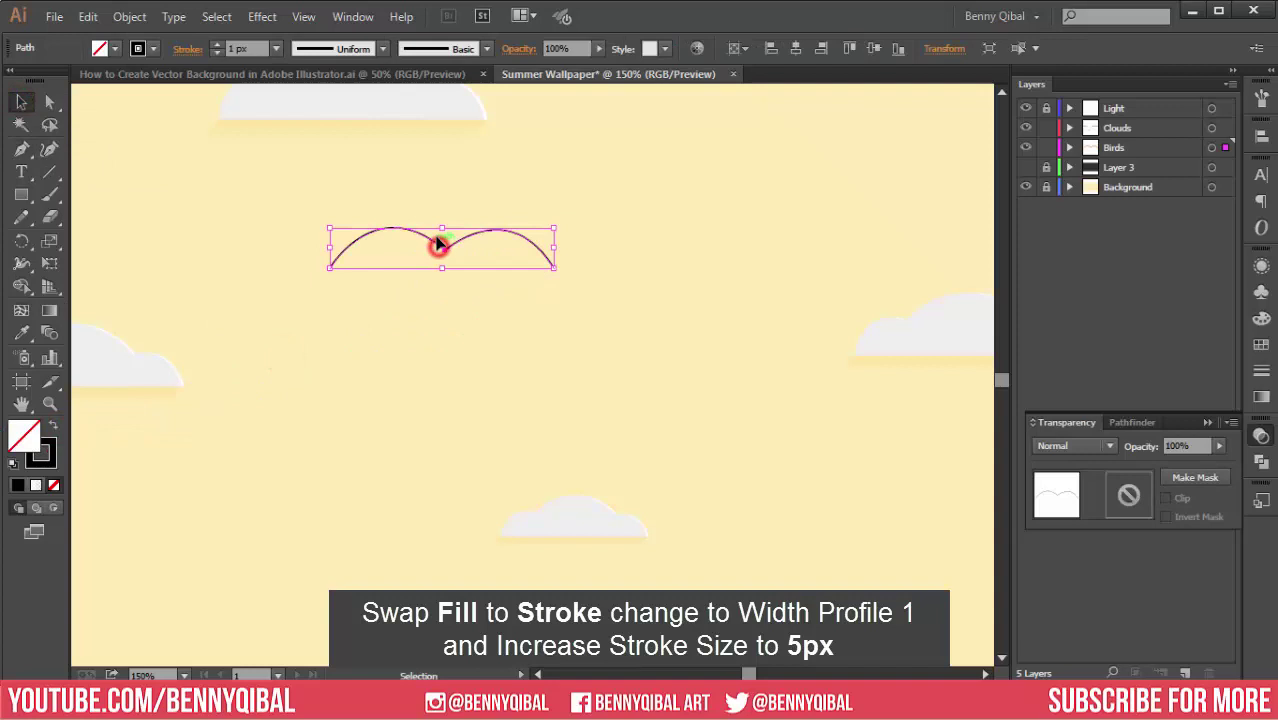
pyautogui.click(316, 52)
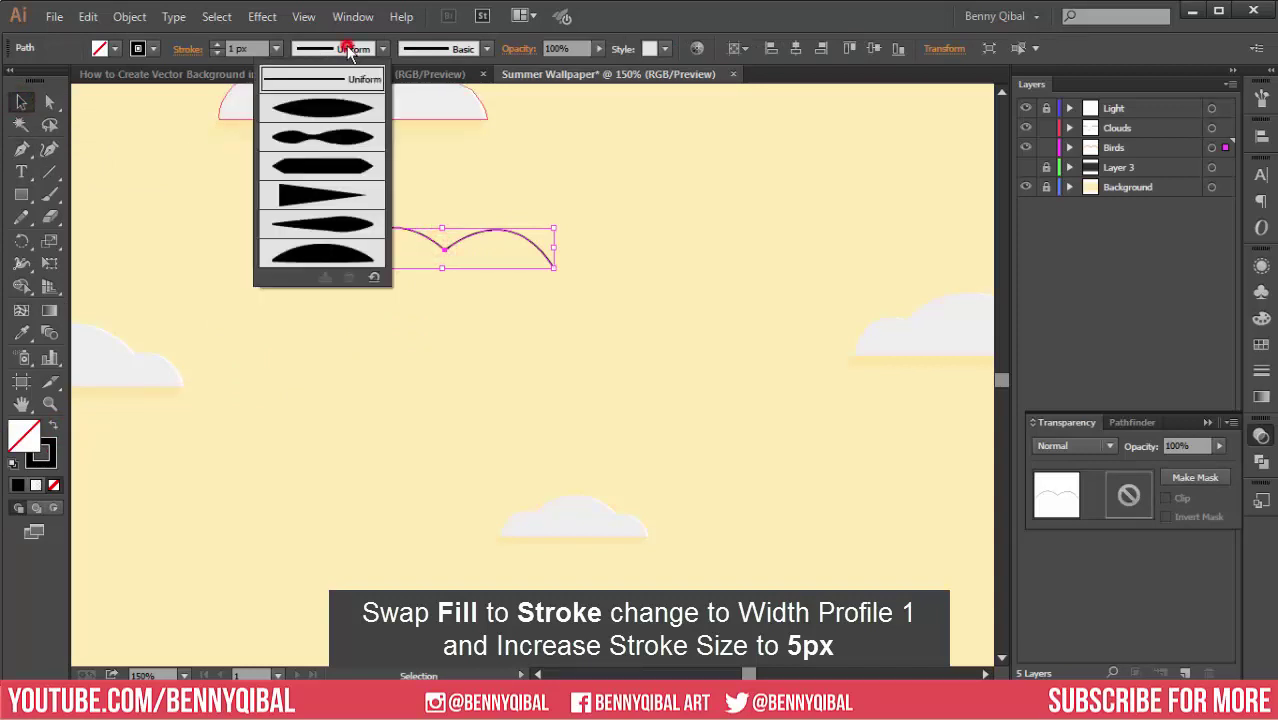
pyautogui.click(348, 108)
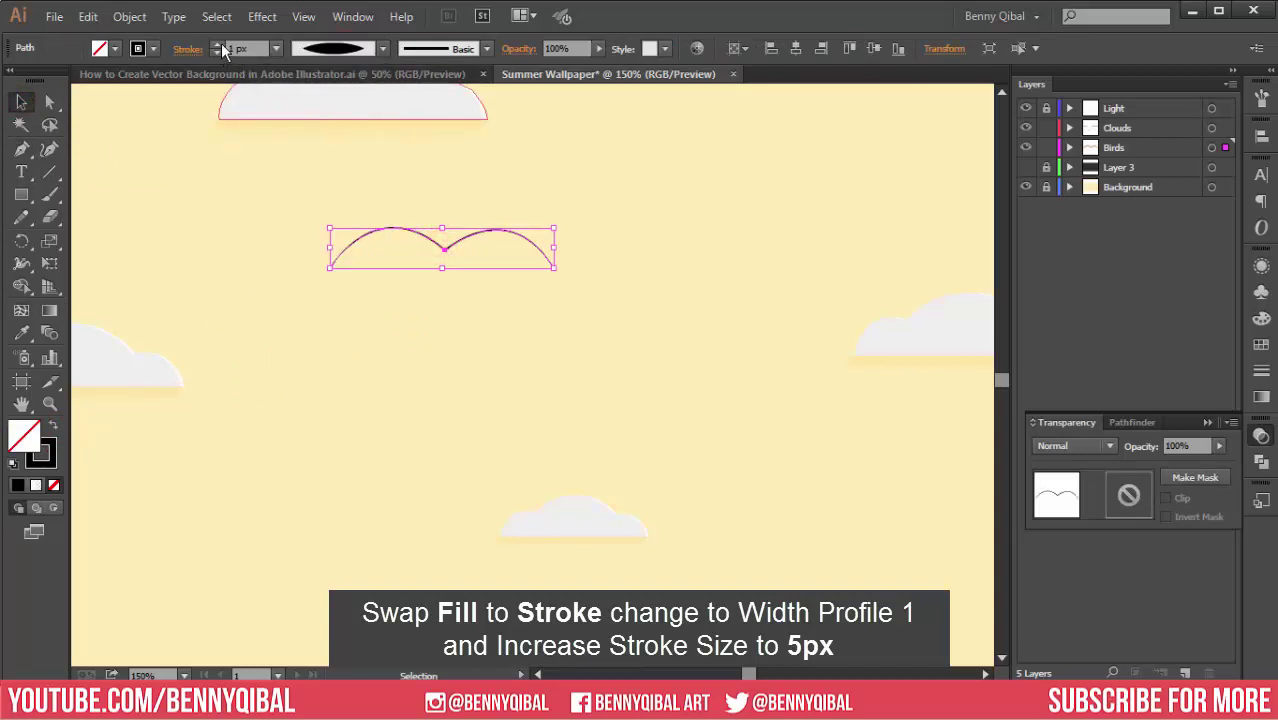
pyautogui.click(219, 46)
pyautogui.click(219, 46)
pyautogui.click(219, 46)
pyautogui.click(219, 46)
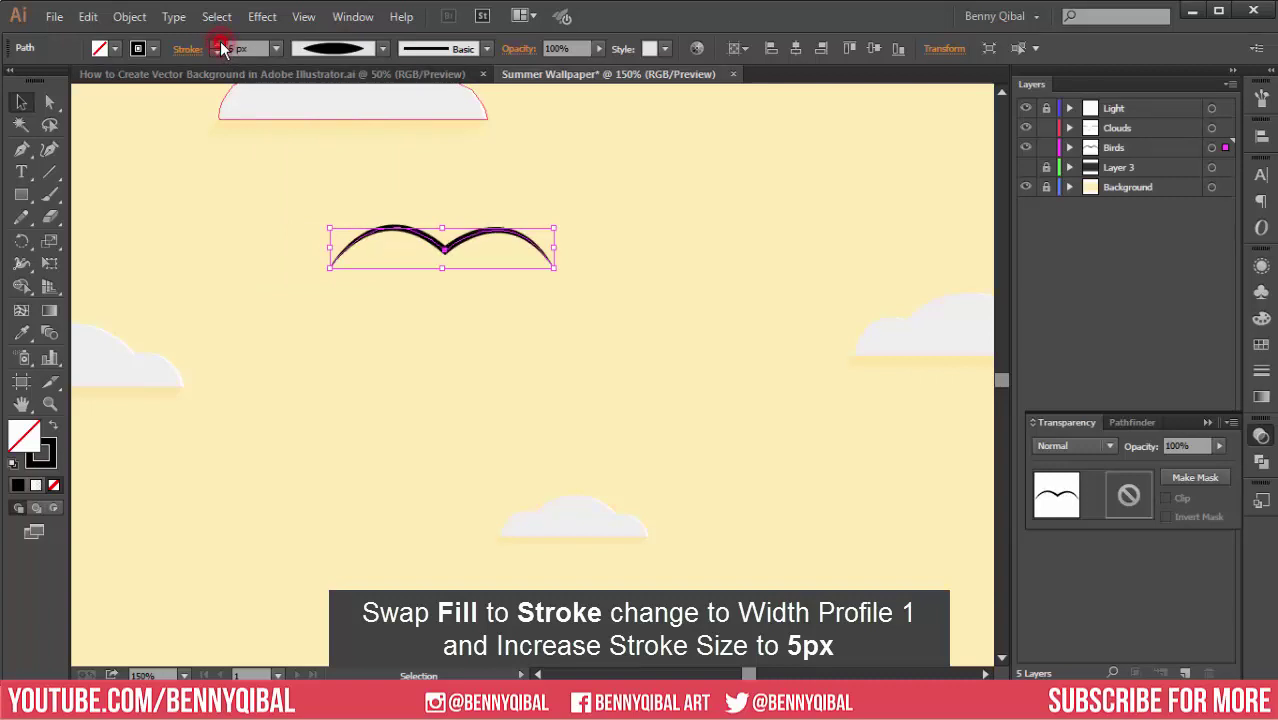
pyautogui.click(218, 45)
pyautogui.click(218, 45)
# - Scale the bird down and thin its stroke to 5 px
pyautogui.moveTo(553, 272); pyautogui.dragTo(459, 251)
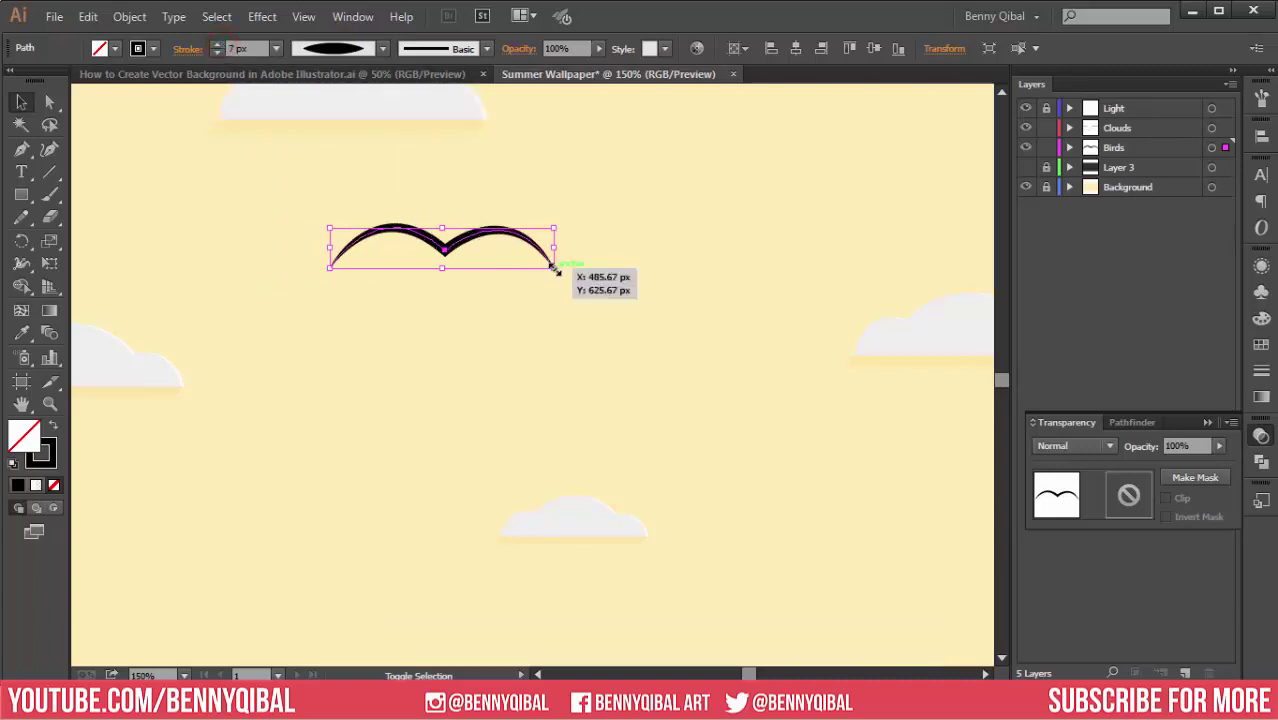
pyautogui.keyDown('ctrl'); pyautogui.click(368, 202); pyautogui.keyUp('ctrl')
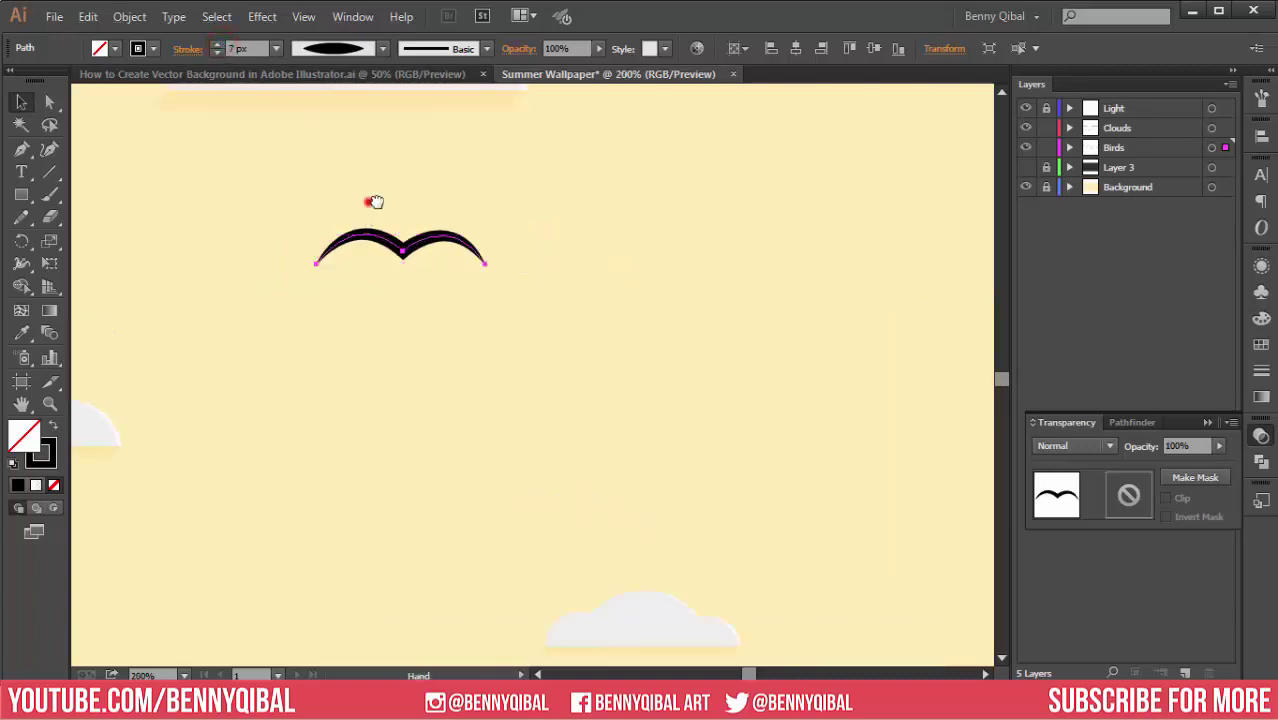
pyautogui.click(528, 306)
pyautogui.keyDown('alt'); pyautogui.scroll(-4, 424, 349); pyautogui.keyUp('alt')
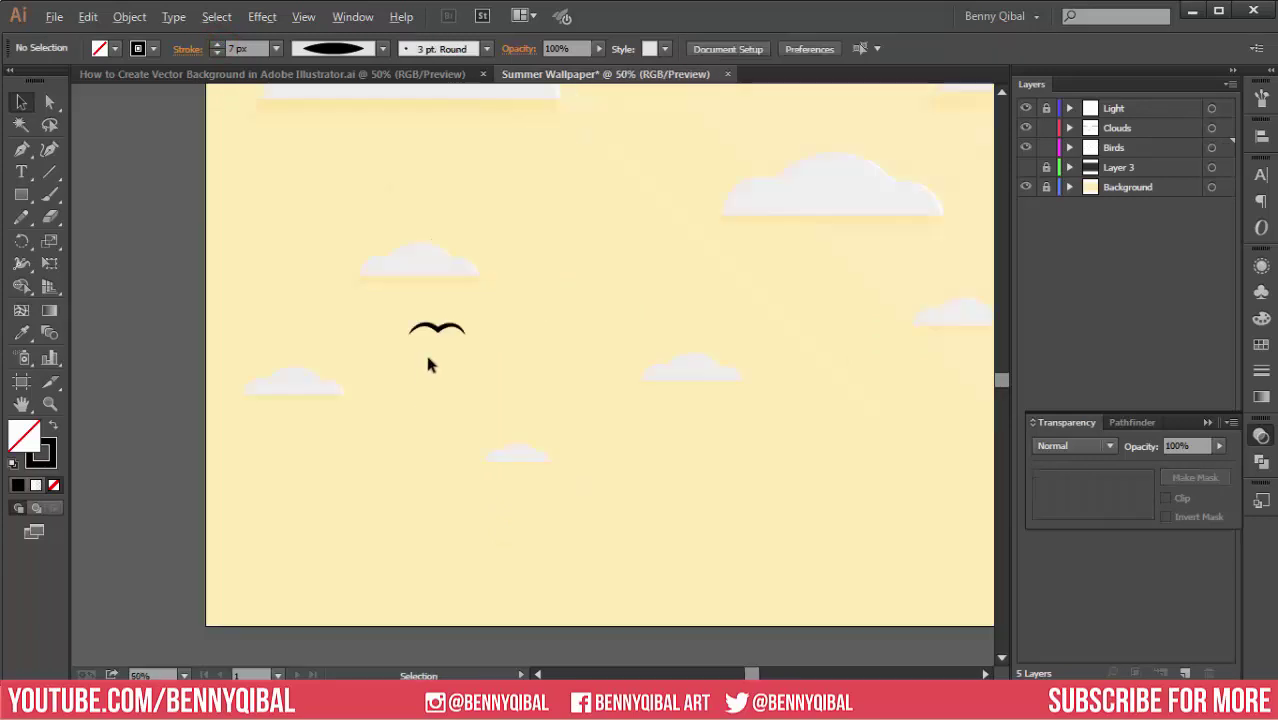
pyautogui.keyDown('alt'); pyautogui.scroll(4, 424, 365); pyautogui.keyUp('alt')
pyautogui.moveTo(467, 280)
pyautogui.mouseDown()
pyautogui.moveTo(441, 347)
pyautogui.moveTo(478, 313)
pyautogui.mouseUp()
pyautogui.click(443, 313)
pyautogui.hotkey('ctrl', '+')
pyautogui.click(220, 54)
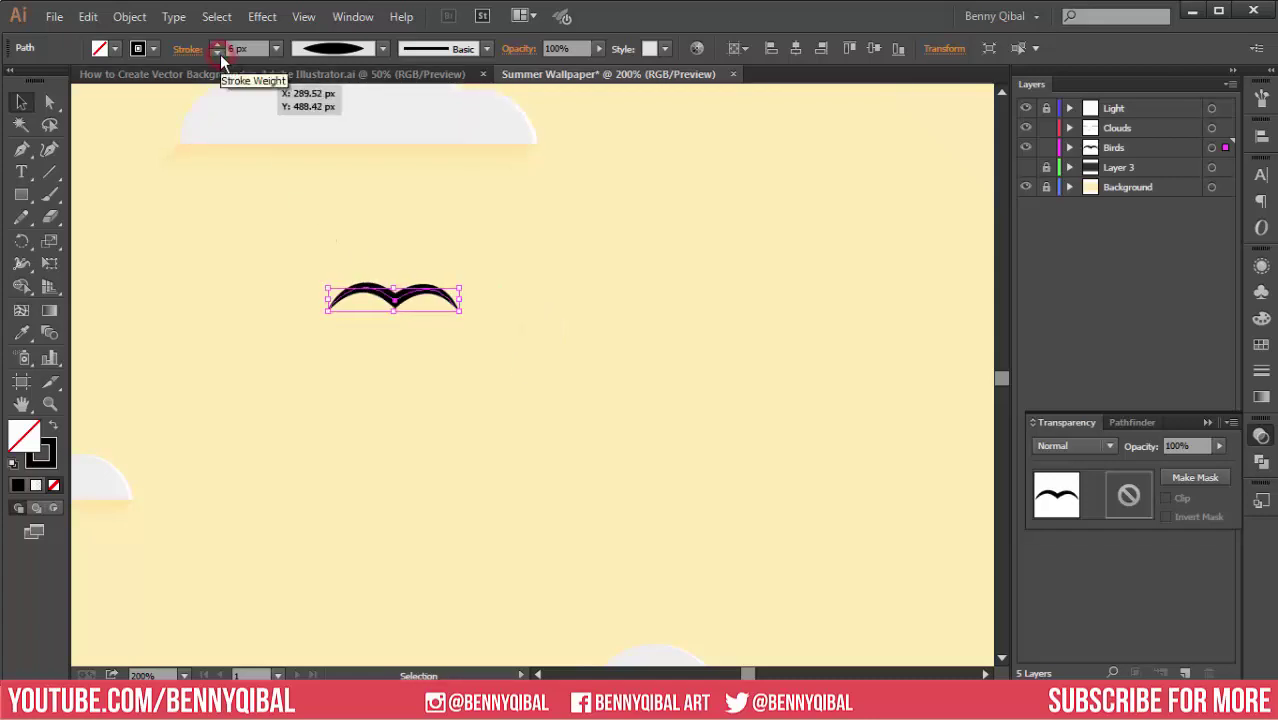
pyautogui.click(220, 54)
pyautogui.click(228, 279)
pyautogui.hotkey('ctrl', '0')
pyautogui.moveTo(600, 407); pyautogui.dragTo(450, 404)
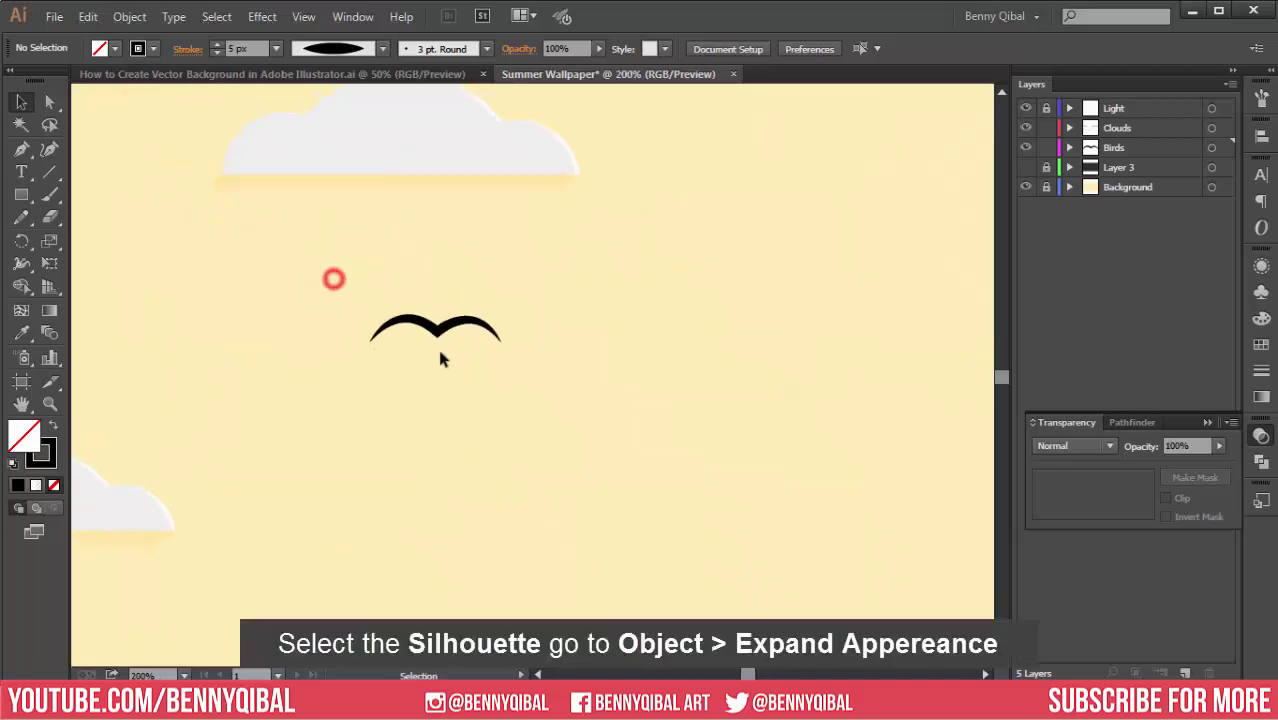
# - Expand the bird's stroke into a filled shape with Object > Expand Appearance
pyautogui.click(436, 336)
pyautogui.click(129, 17)
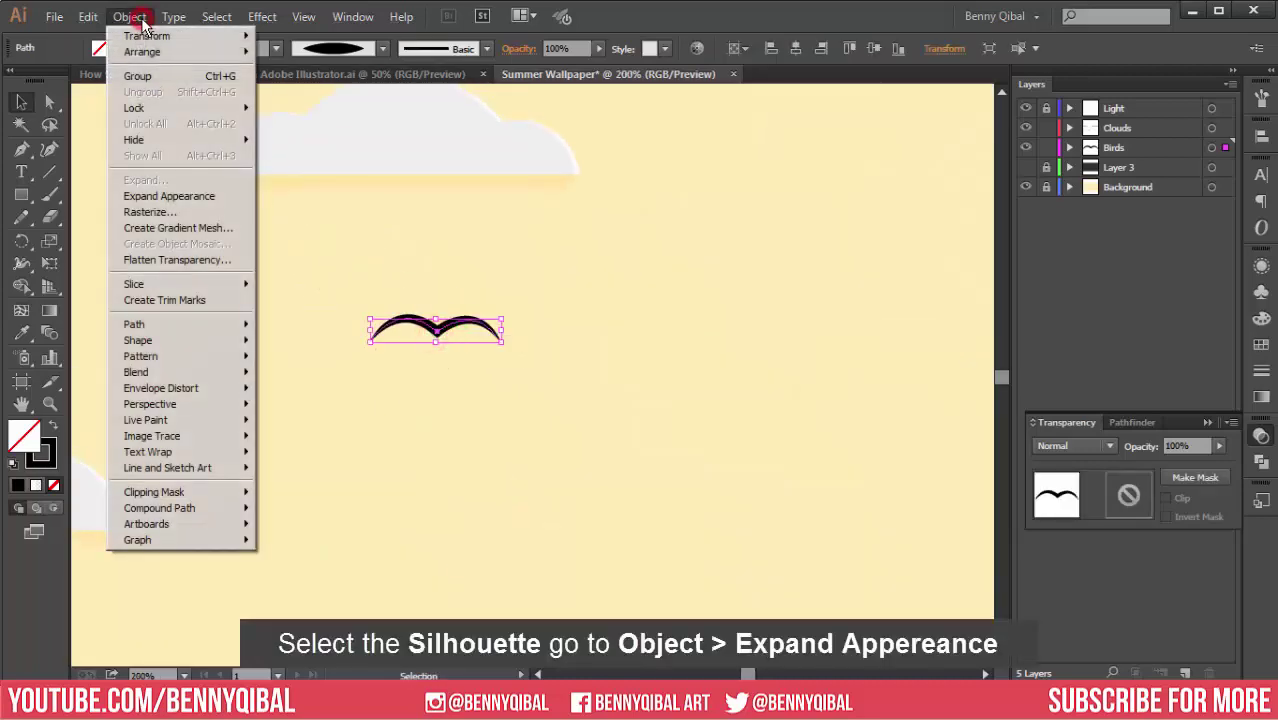
pyautogui.click(184, 197)
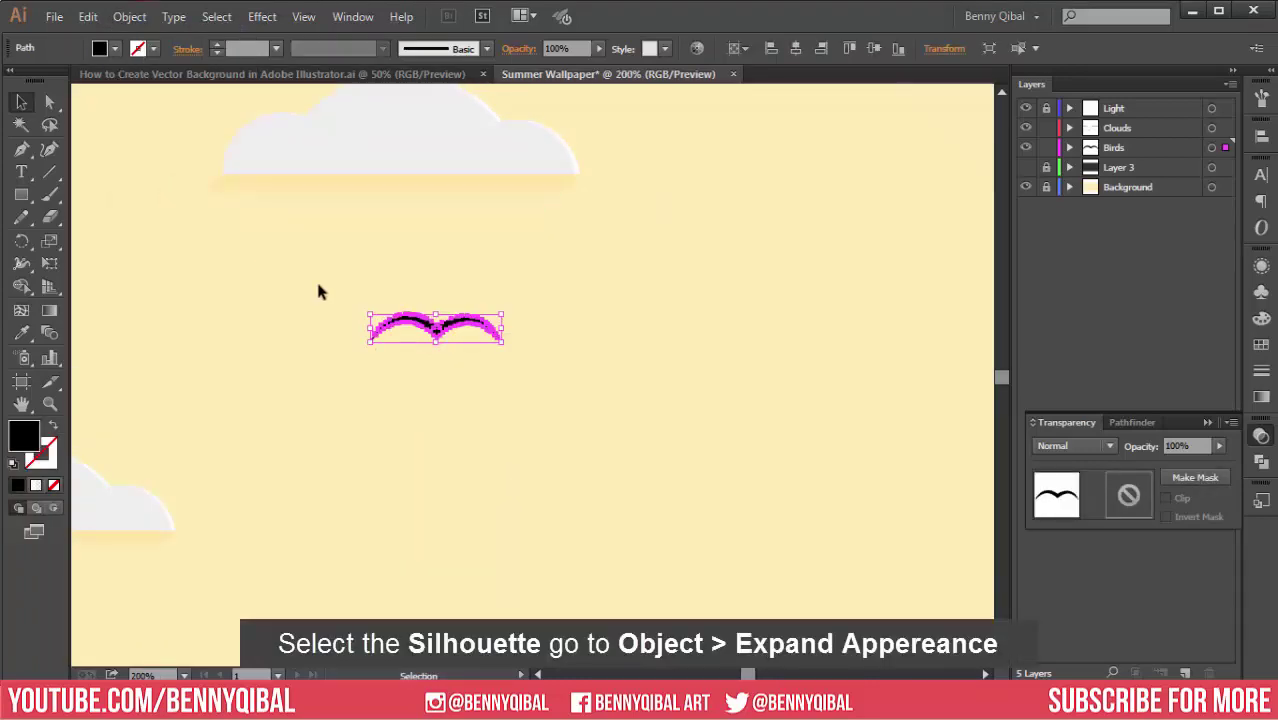
pyautogui.click(479, 388)
pyautogui.hotkey('ctrl', '=')
pyautogui.hotkey('ctrl', '=')
# - Merge the expanded bird into one path with Pathfinder Unite
pyautogui.click(345, 295)
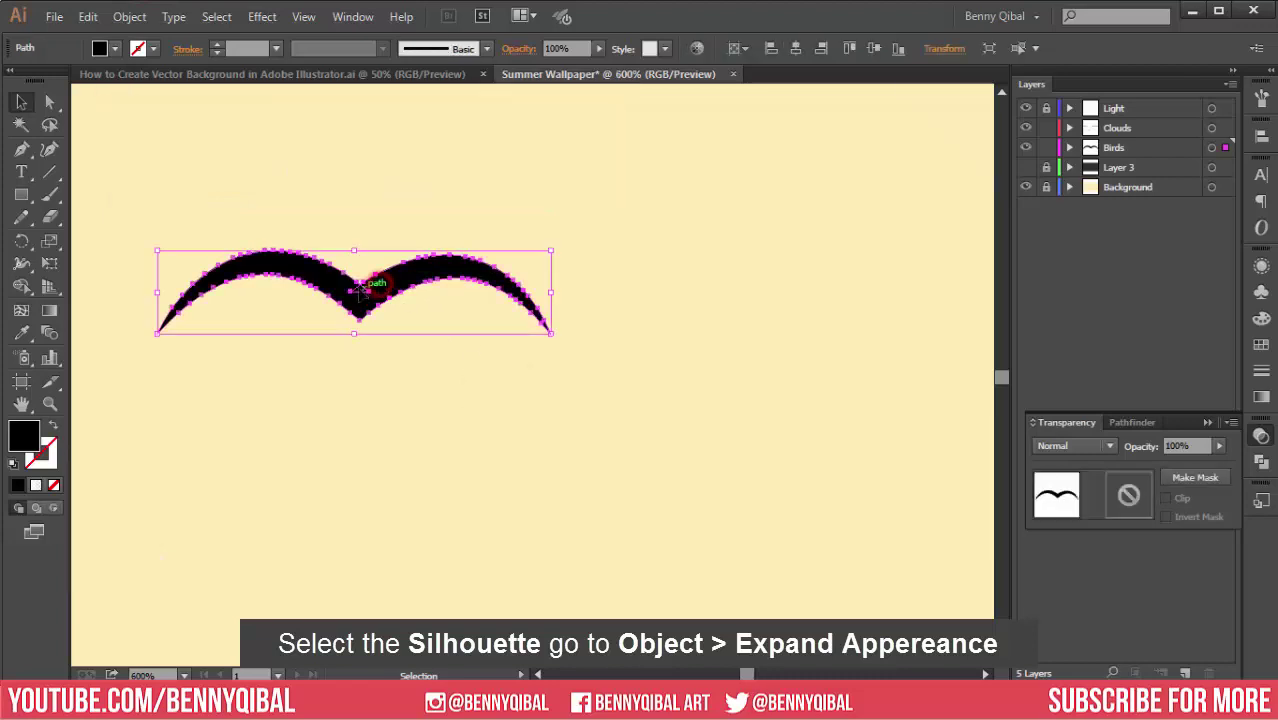
pyautogui.click(1208, 422)
pyautogui.click(1262, 462)
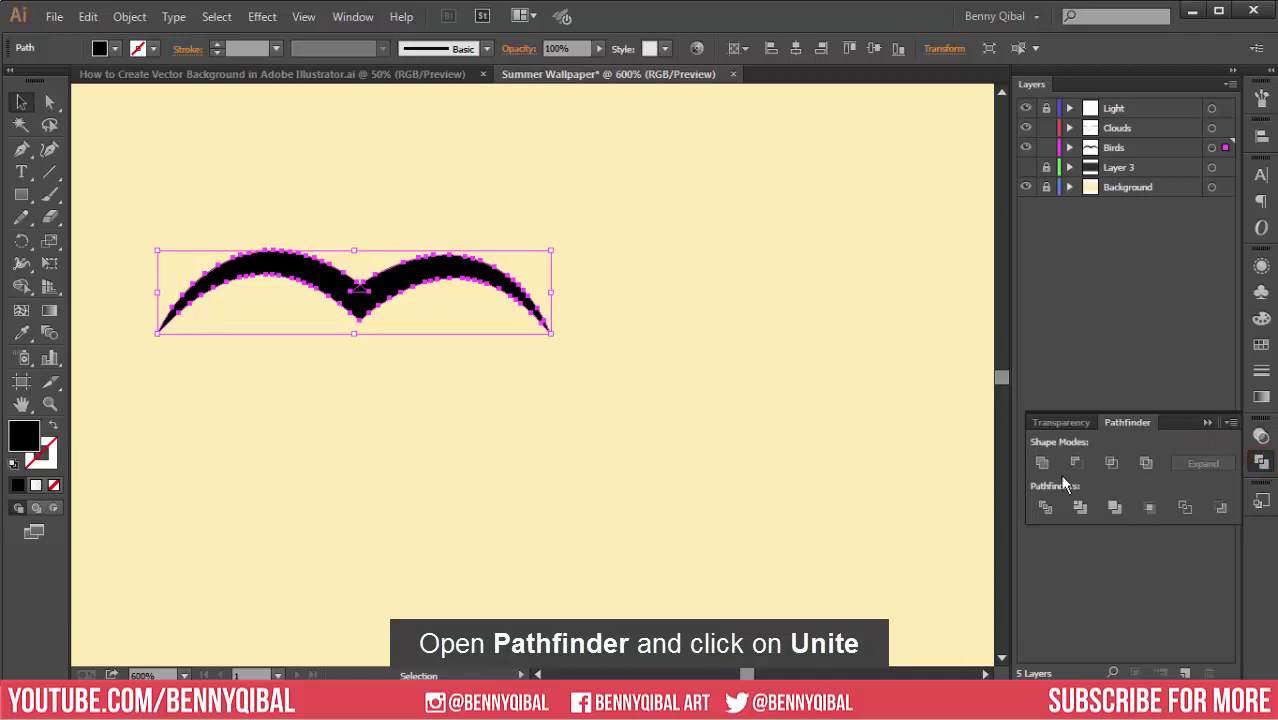
pyautogui.click(530, 383)
pyautogui.click(388, 288)
pyautogui.click(1261, 436)
# - Give the bird Hard Light blending at about 56% opacity
pyautogui.click(1106, 447)
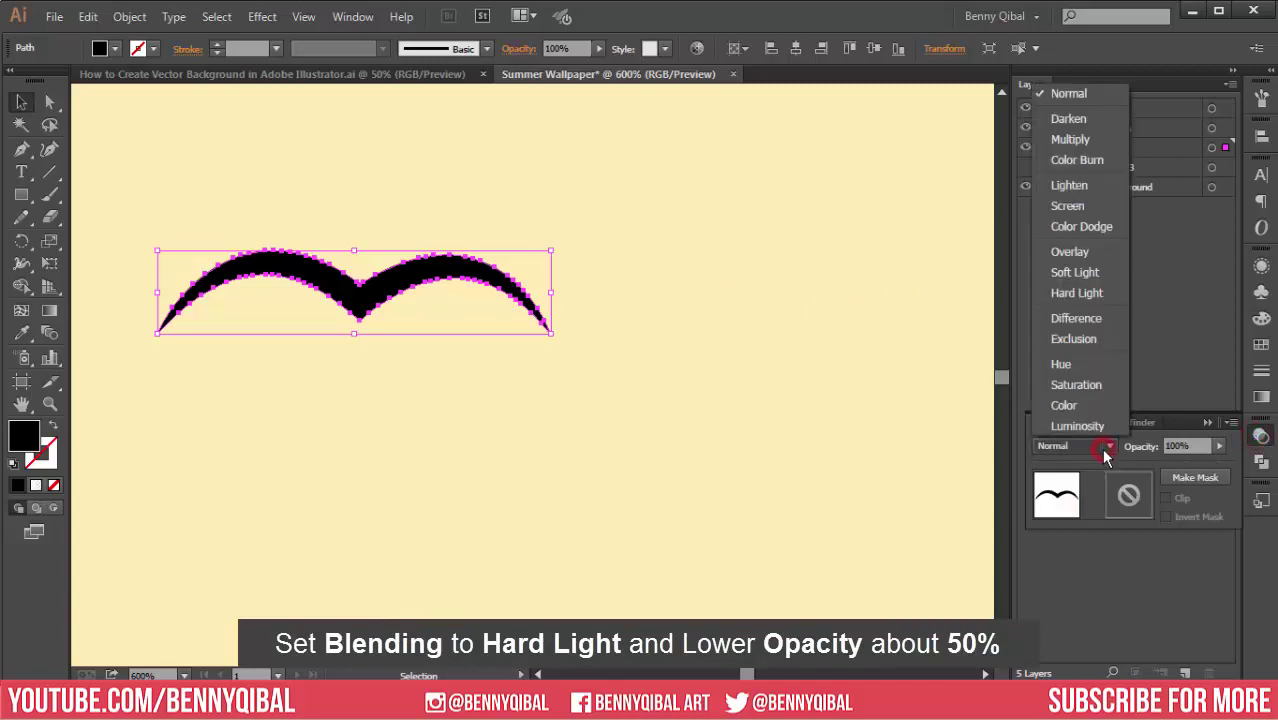
pyautogui.click(1098, 293)
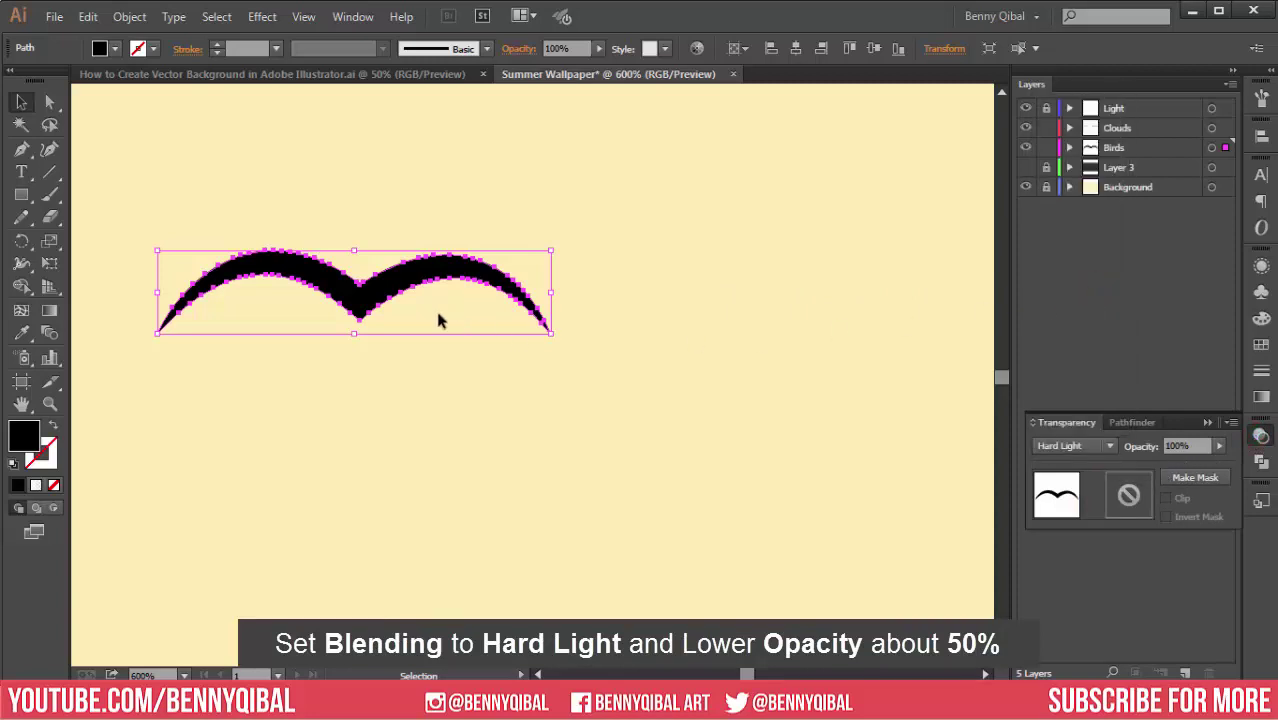
pyautogui.click(439, 396)
pyautogui.click(410, 281)
pyautogui.moveTo(1170, 463); pyautogui.dragTo(1188, 467)
pyautogui.click(770, 436)
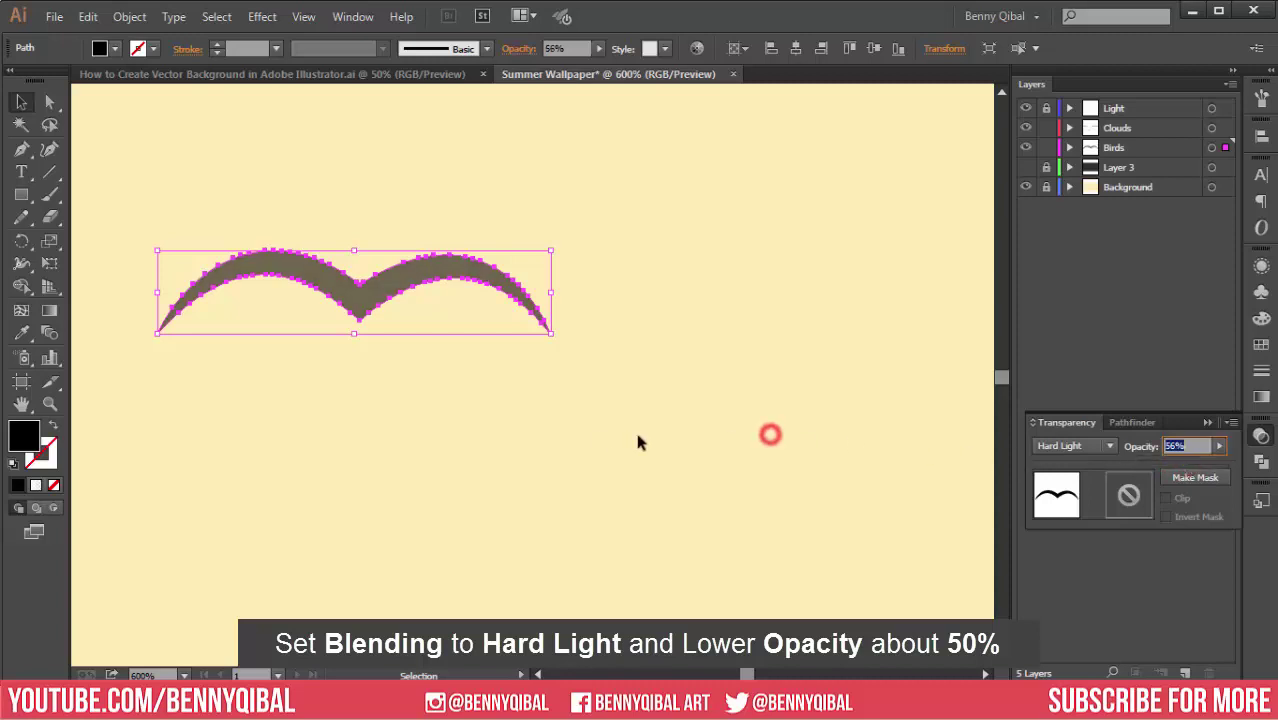
pyautogui.click(524, 424)
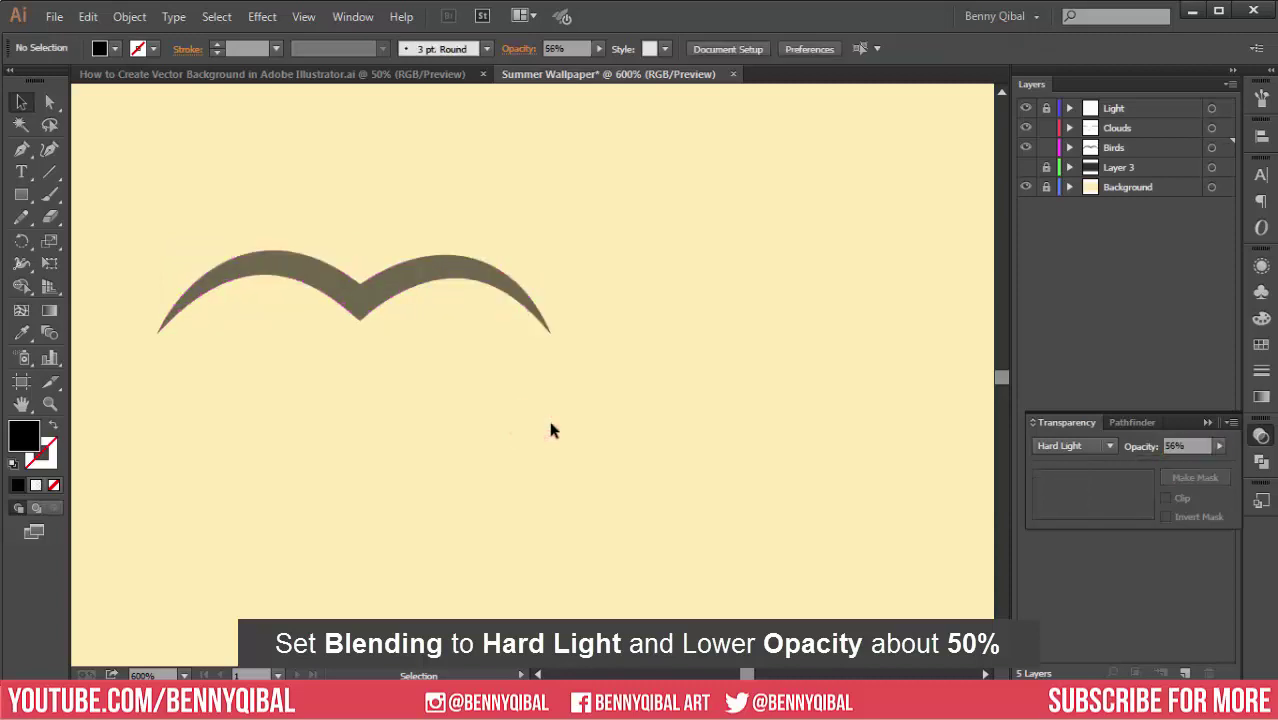
pyautogui.scroll(-2, 548, 415)
pyautogui.scroll(-3, 548, 415)
pyautogui.scroll(-2, 548, 415)
pyautogui.moveTo(577, 459); pyautogui.dragTo(459, 401)
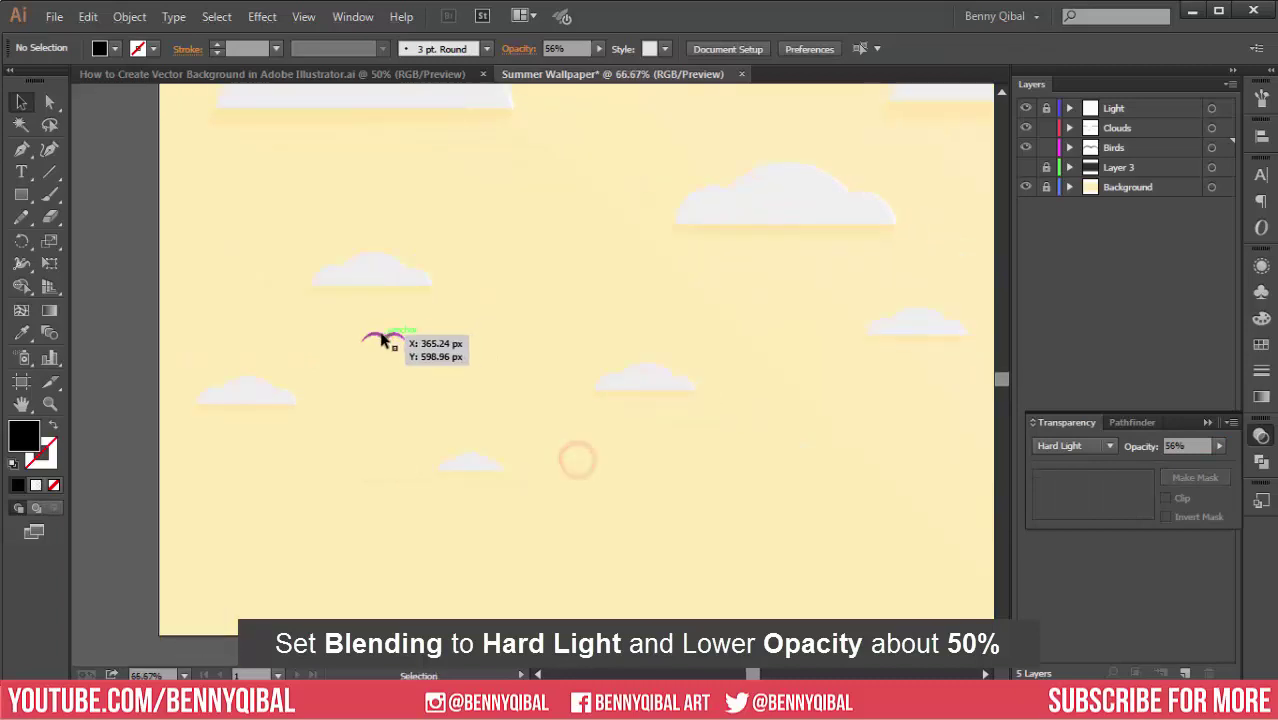
# - Alt-drag a copy of the bird to the right side of the sky
pyautogui.click(385, 340)
pyautogui.scroll(-1, 451, 423)
pyautogui.scroll(-1, 389, 404)
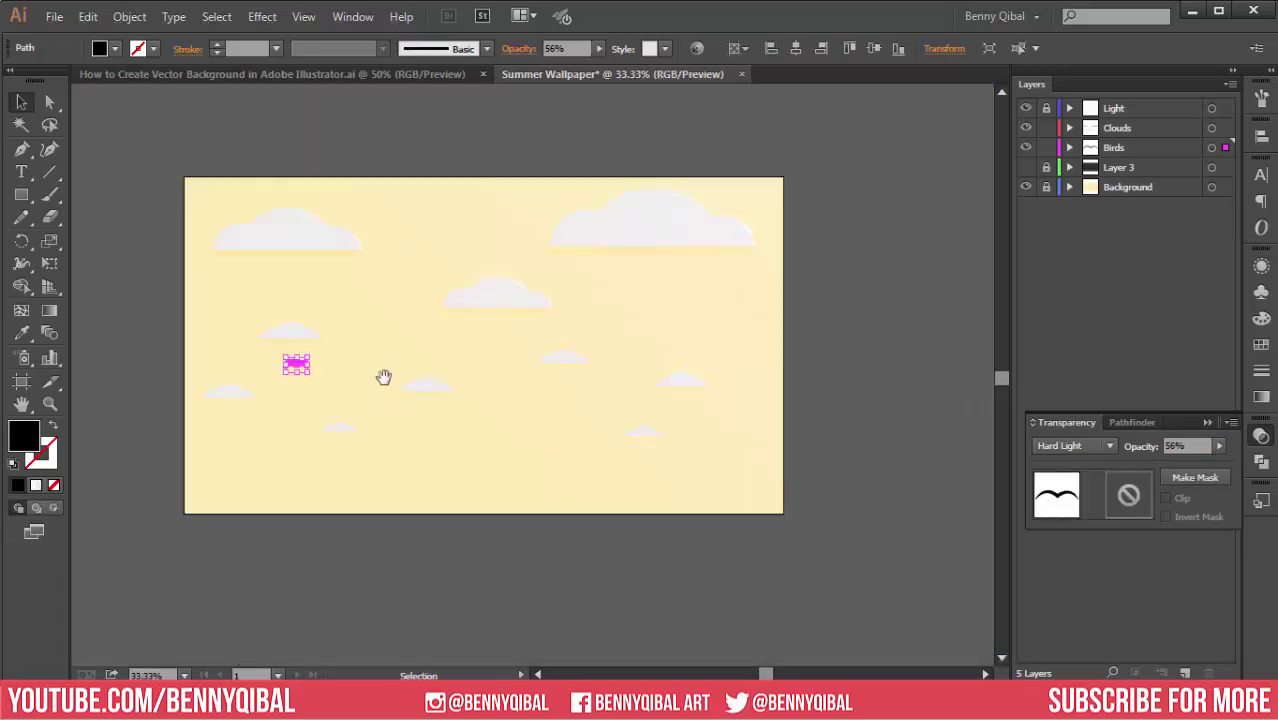
pyautogui.scroll(1, 370, 385)
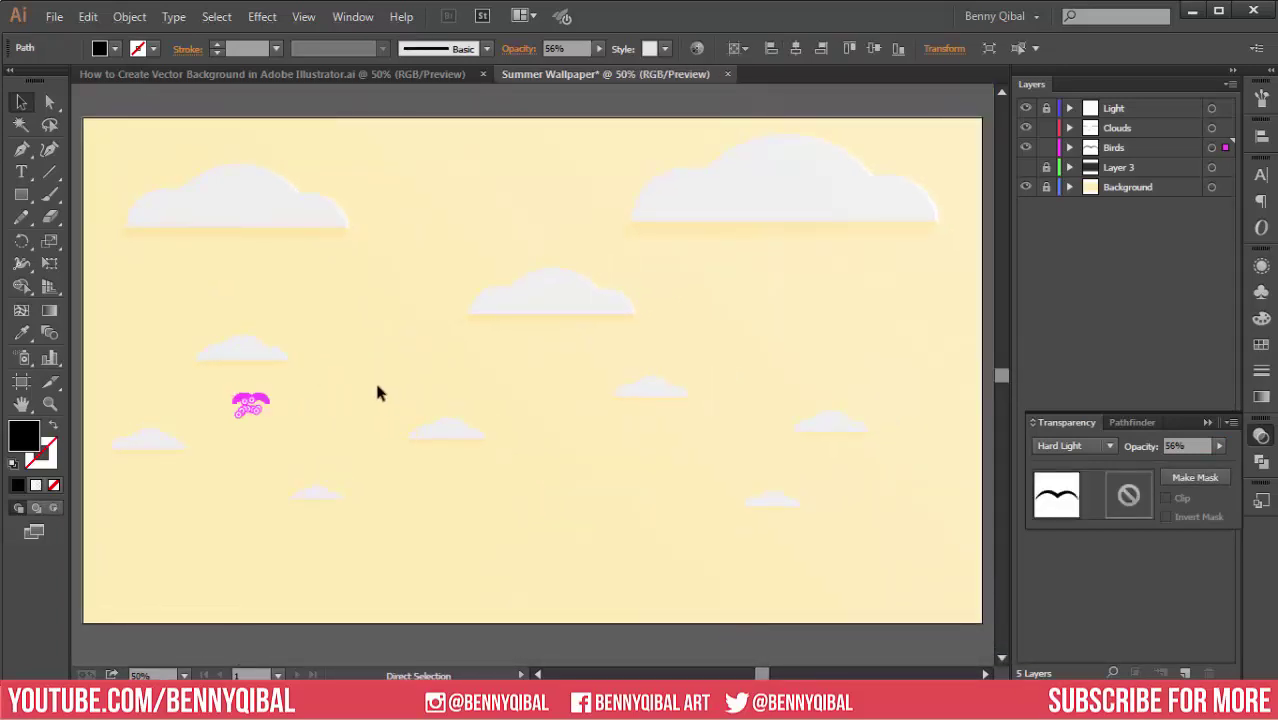
pyautogui.click(375, 387)
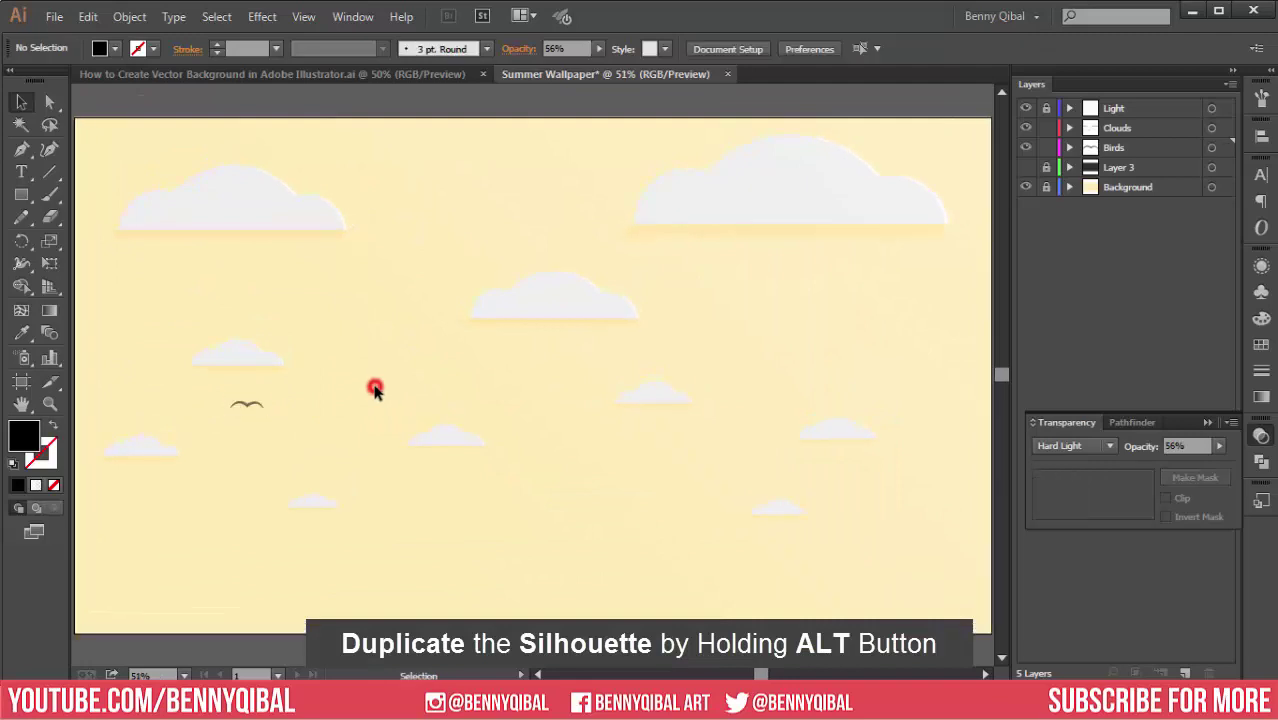
pyautogui.click(247, 412)
pyautogui.moveTo(247, 410)
pyautogui.mouseDown()
pyautogui.moveTo(577, 387)
pyautogui.moveTo(357, 318)
pyautogui.moveTo(895, 283)
pyautogui.moveTo(945, 295)
pyautogui.moveTo(943, 283)
pyautogui.mouseUp()
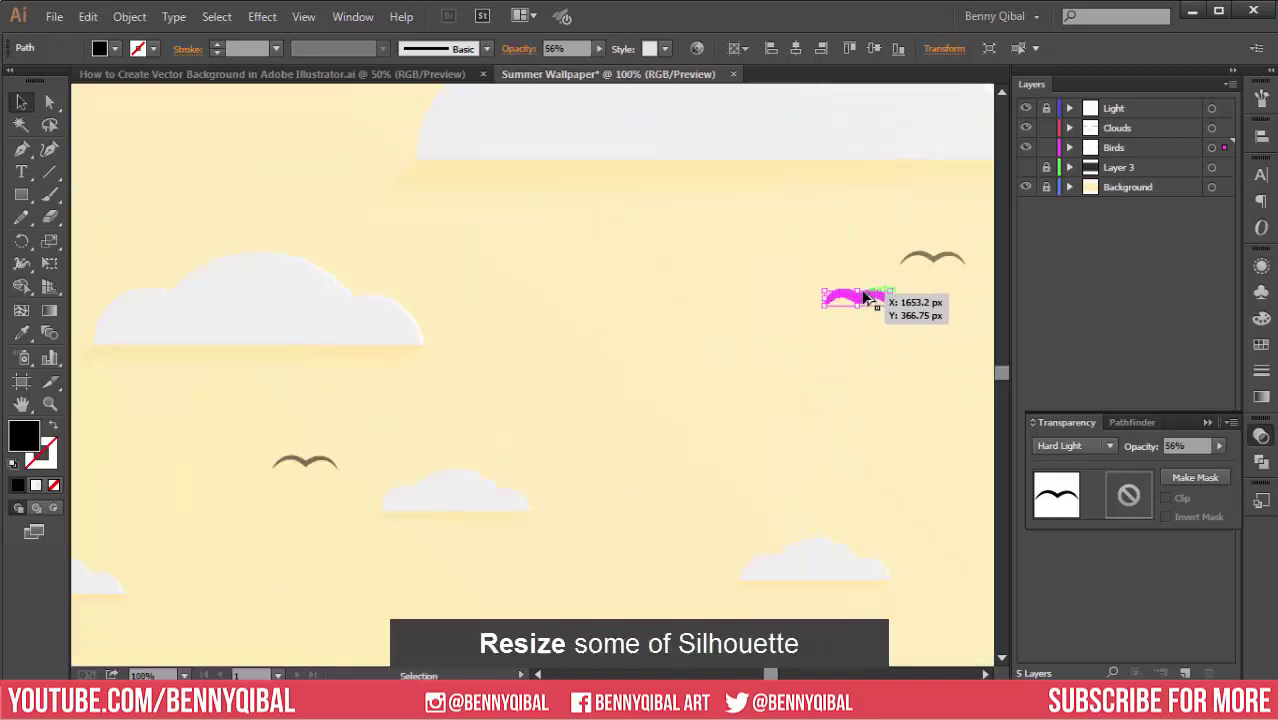
# - Drop a bird copy, then shrink one bird and reposition another copy
pyautogui.moveTo(865, 297); pyautogui.dragTo(864, 286)
pyautogui.hotkey('ctrl', '+')
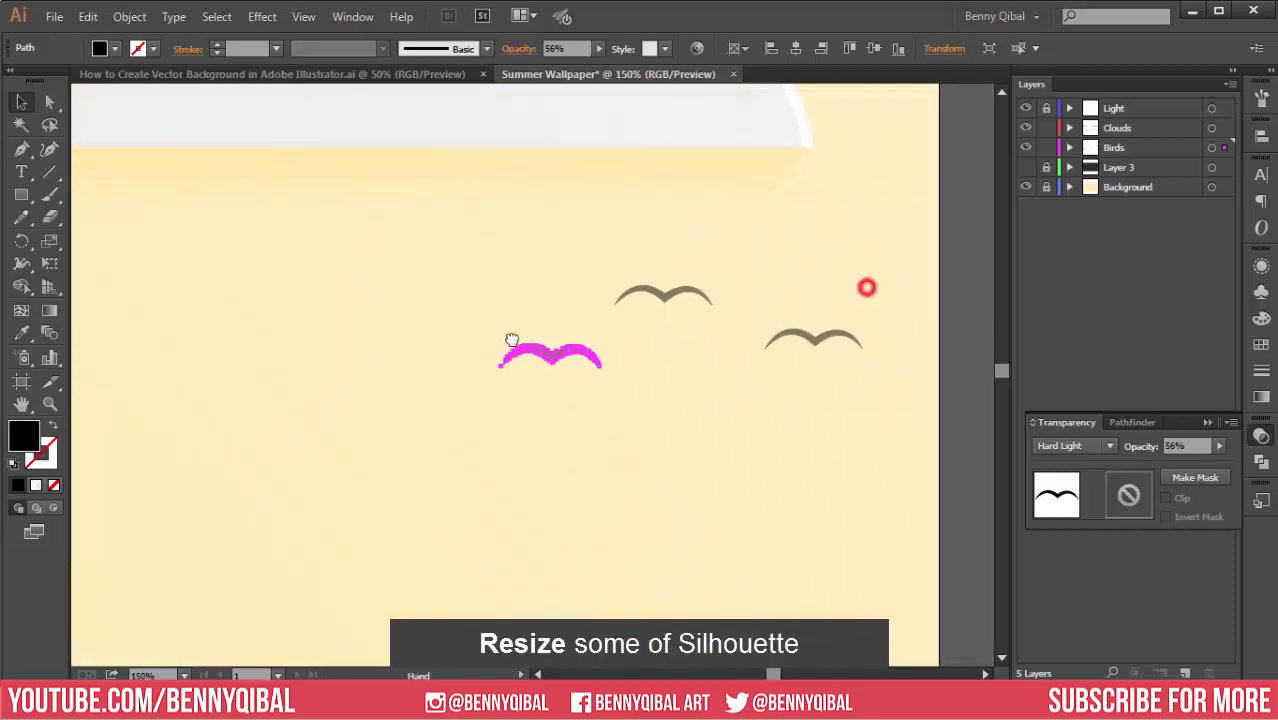
pyautogui.moveTo(542, 378); pyautogui.dragTo(508, 373)
pyautogui.moveTo(750, 345); pyautogui.dragTo(685, 354)
pyautogui.click(699, 416)
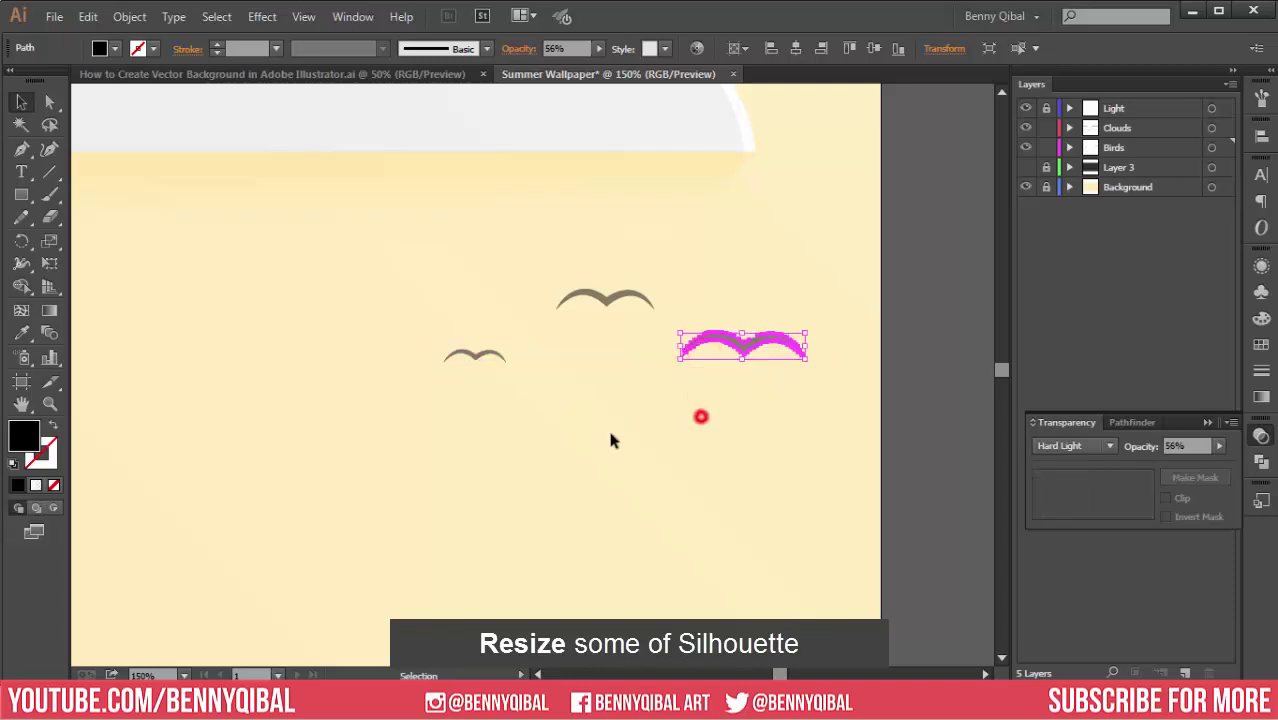
pyautogui.hotkey('ctrl', '-')
pyautogui.hotkey('ctrl', '-')
pyautogui.hotkey('ctrl', '-')
# - Shrink the right-hand bird to vary the flock sizes
pyautogui.scroll(-1, 474, 355)
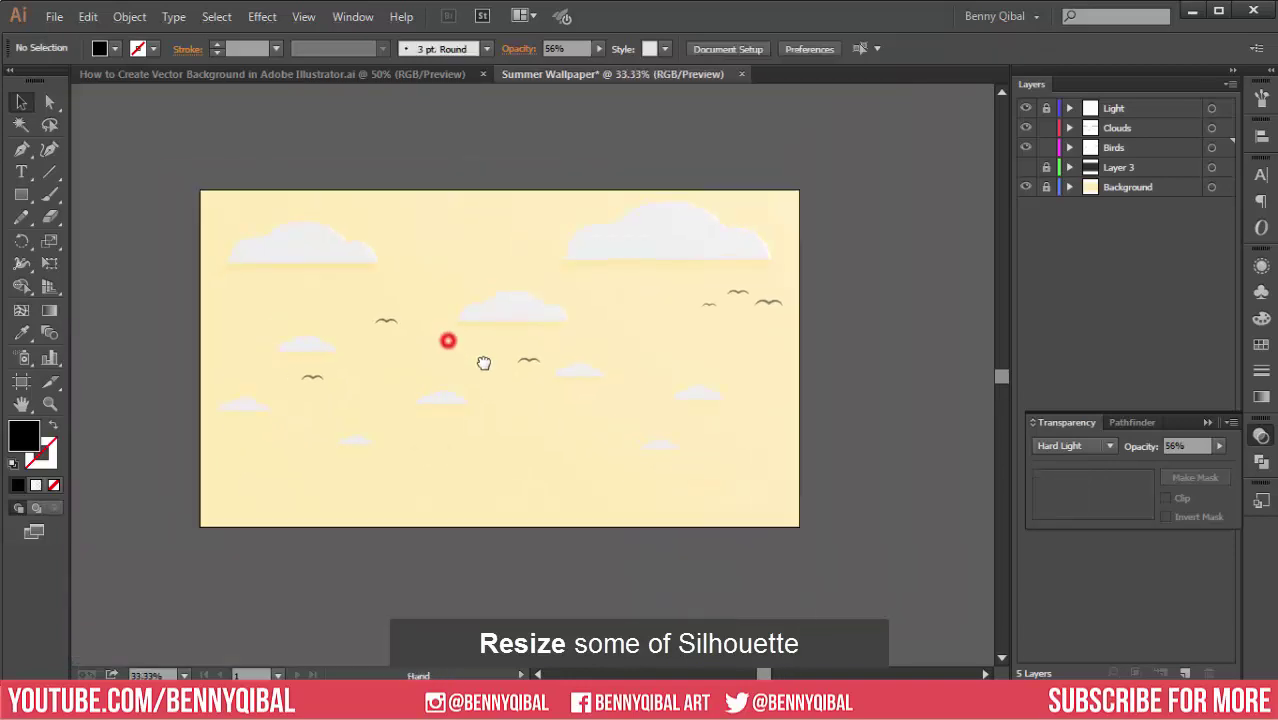
pyautogui.scroll(1, 685, 288)
pyautogui.keyDown('alt'); pyautogui.scroll(2, 673, 355); pyautogui.keyUp('alt')
pyautogui.click(692, 356)
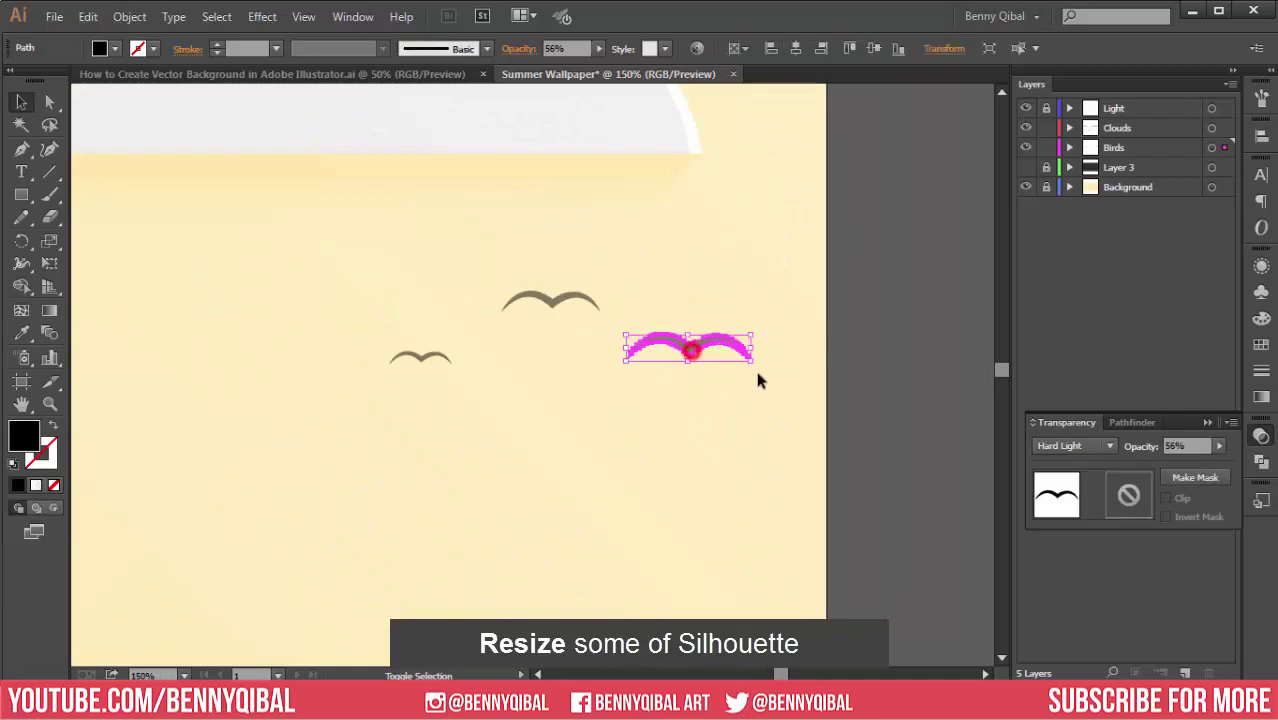
pyautogui.moveTo(756, 364); pyautogui.dragTo(690, 352)
pyautogui.click(642, 411)
# - Move another bird and add a smaller copy beside it, forming a three-bird flock
pyautogui.scroll(-2, 508, 434)
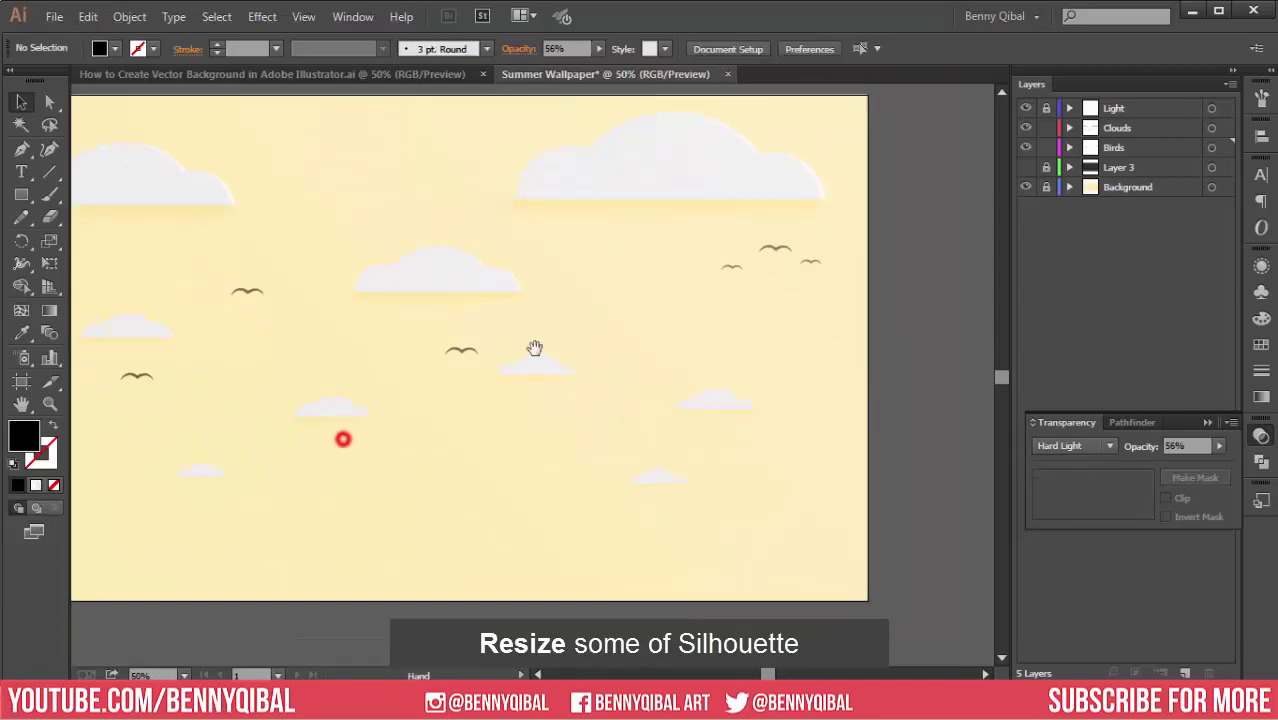
pyautogui.moveTo(466, 348); pyautogui.dragTo(456, 348)
pyautogui.scroll(1, 456, 348)
pyautogui.moveTo(564, 393)
pyautogui.mouseDown()
pyautogui.moveTo(576, 388)
pyautogui.moveTo(447, 392)
pyautogui.moveTo(414, 352)
pyautogui.moveTo(619, 363)
pyautogui.moveTo(661, 383)
pyautogui.moveTo(537, 565)
pyautogui.moveTo(805, 548)
pyautogui.moveTo(322, 400)
pyautogui.mouseUp()
pyautogui.scroll(1, 528, 379)
pyautogui.click(604, 422)
# - Scale down the copied bird group and place a copy at the lower right
pyautogui.scroll(-3, 527, 408)
pyautogui.scroll(1, 413, 470)
pyautogui.scroll(2, 322, 400)
pyautogui.scroll(2, 367, 359)
pyautogui.moveTo(296, 484); pyautogui.dragTo(208, 456)
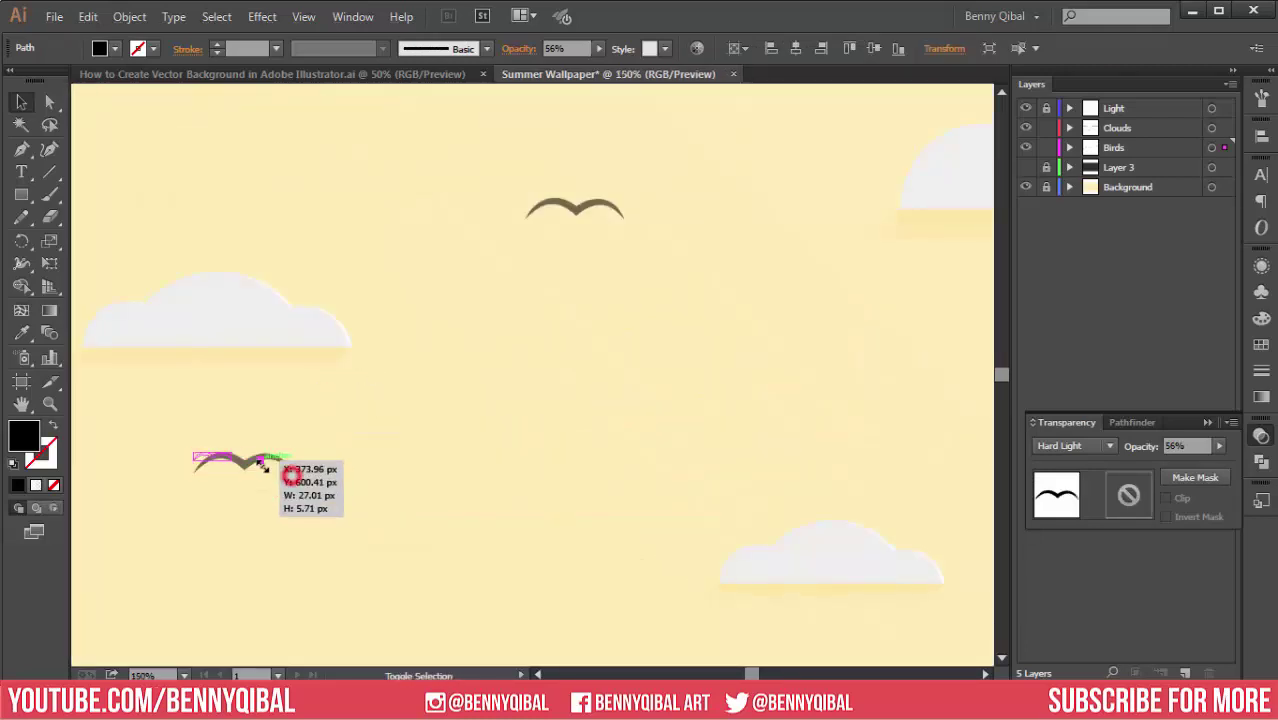
pyautogui.scroll(2, 208, 456)
pyautogui.moveTo(311, 444)
pyautogui.mouseDown()
pyautogui.moveTo(345, 476)
pyautogui.moveTo(330, 458)
pyautogui.moveTo(378, 420)
pyautogui.mouseUp()
pyautogui.click(416, 490)
# - Duplicate a bird into a smaller copy just above it in the sky
pyautogui.hotkey('ctrl', '0')
pyautogui.scroll(2, 455, 318)
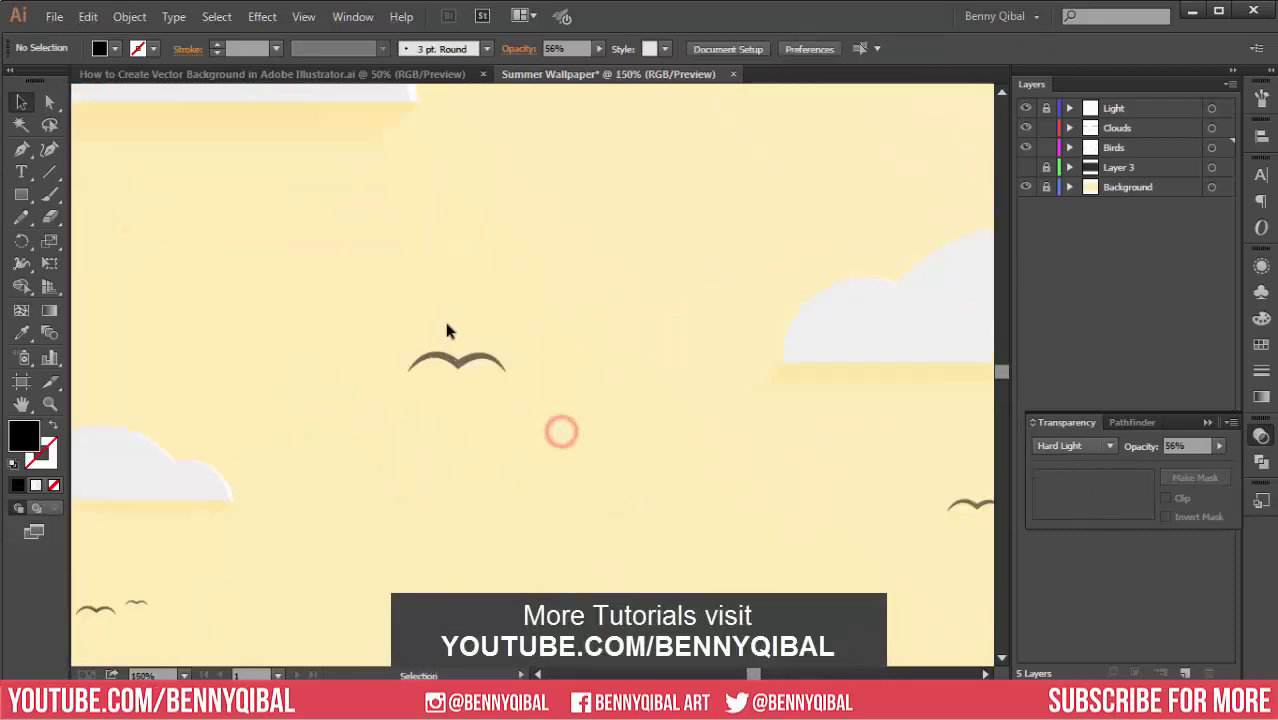
pyautogui.click(451, 360)
pyautogui.moveTo(451, 360)
pyautogui.mouseDown()
pyautogui.moveTo(503, 366)
pyautogui.moveTo(445, 367)
pyautogui.moveTo(434, 251)
pyautogui.mouseUp()
pyautogui.scroll(-4, 395, 380)
pyautogui.click(444, 437)
# - Copy another bird to a spot below and right of the original
pyautogui.scroll(4, 420, 350)
pyautogui.click(420, 348)
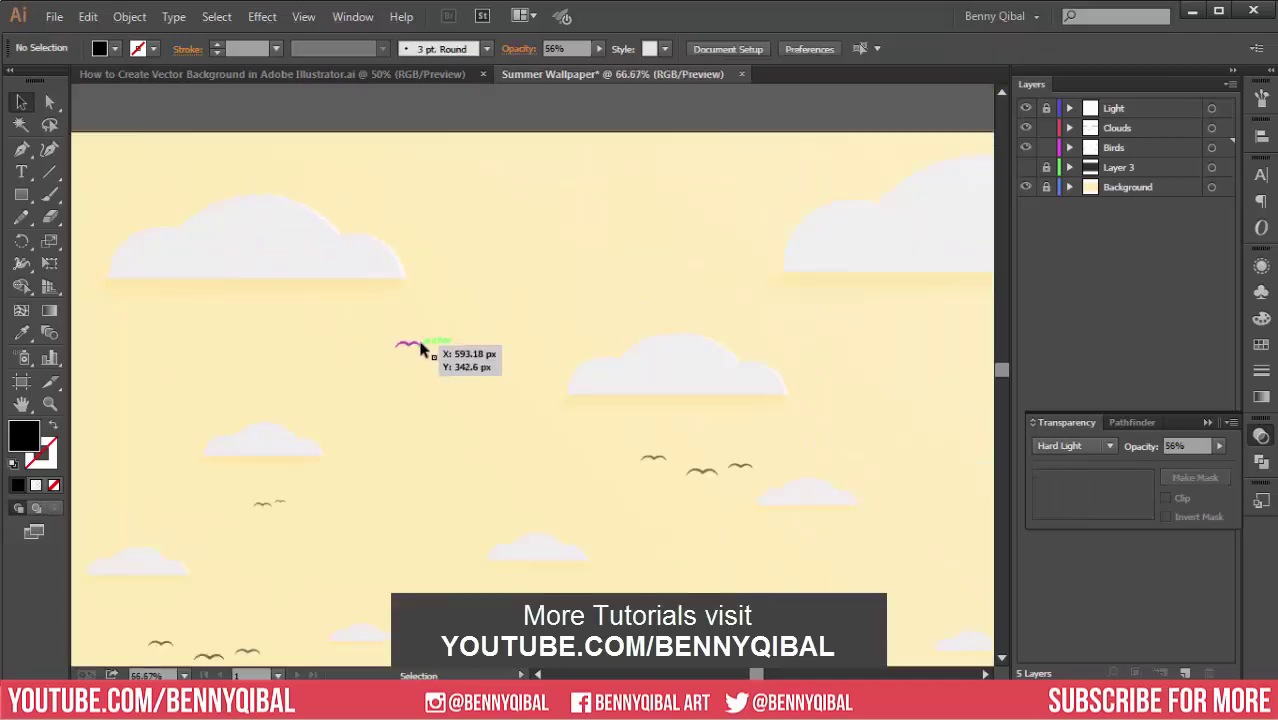
pyautogui.scroll(1, 419, 353)
pyautogui.moveTo(419, 350)
pyautogui.mouseDown()
pyautogui.moveTo(449, 377)
pyautogui.moveTo(480, 368)
pyautogui.mouseUp()
pyautogui.click(477, 421)
pyautogui.scroll(-5, 520, 420)
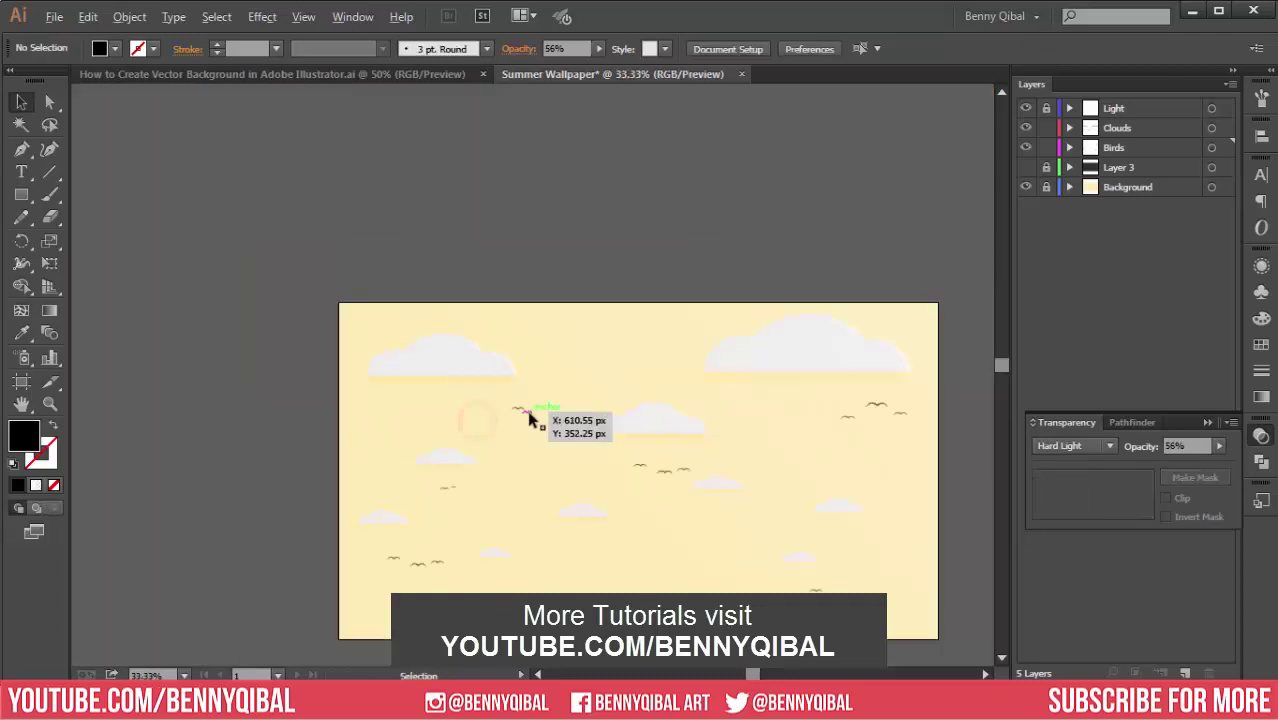
pyautogui.scroll(1, 882, 390)
# - With the Light layer current, add a new Layer 6 on top for the sea
pyautogui.moveTo(882, 390); pyautogui.dragTo(1027, 377)
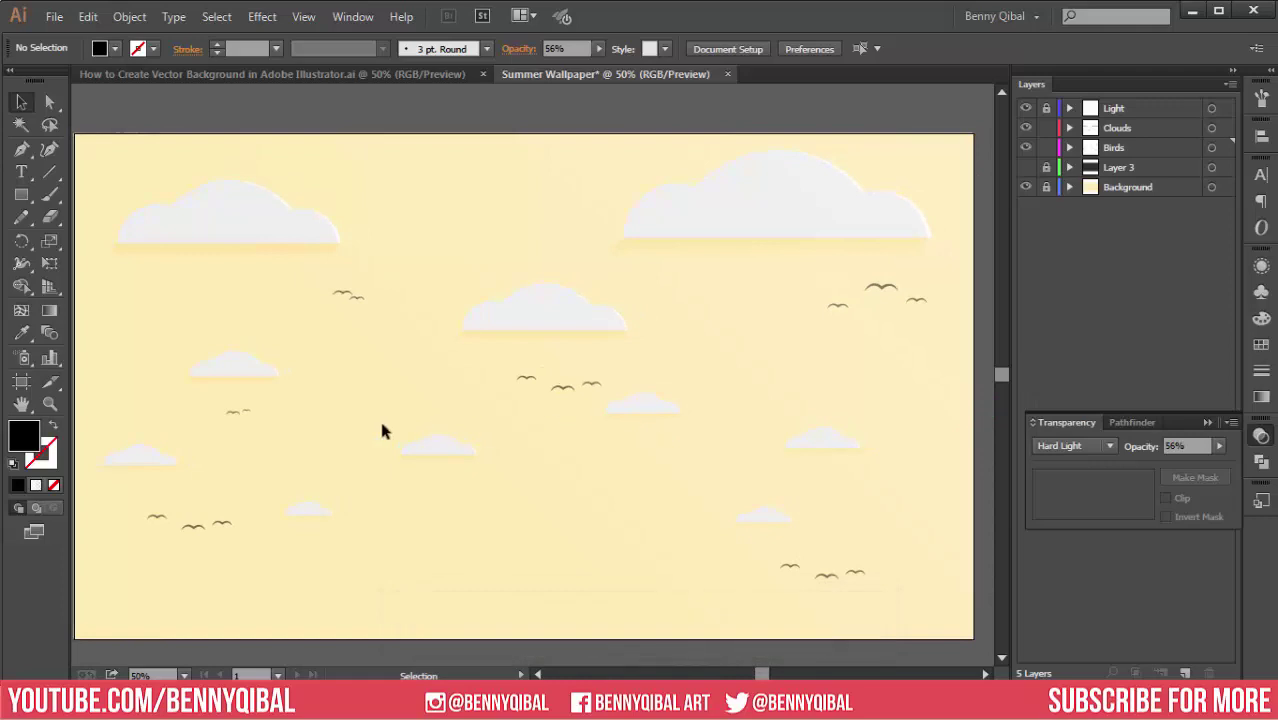
pyautogui.moveTo(495, 455); pyautogui.dragTo(501, 445)
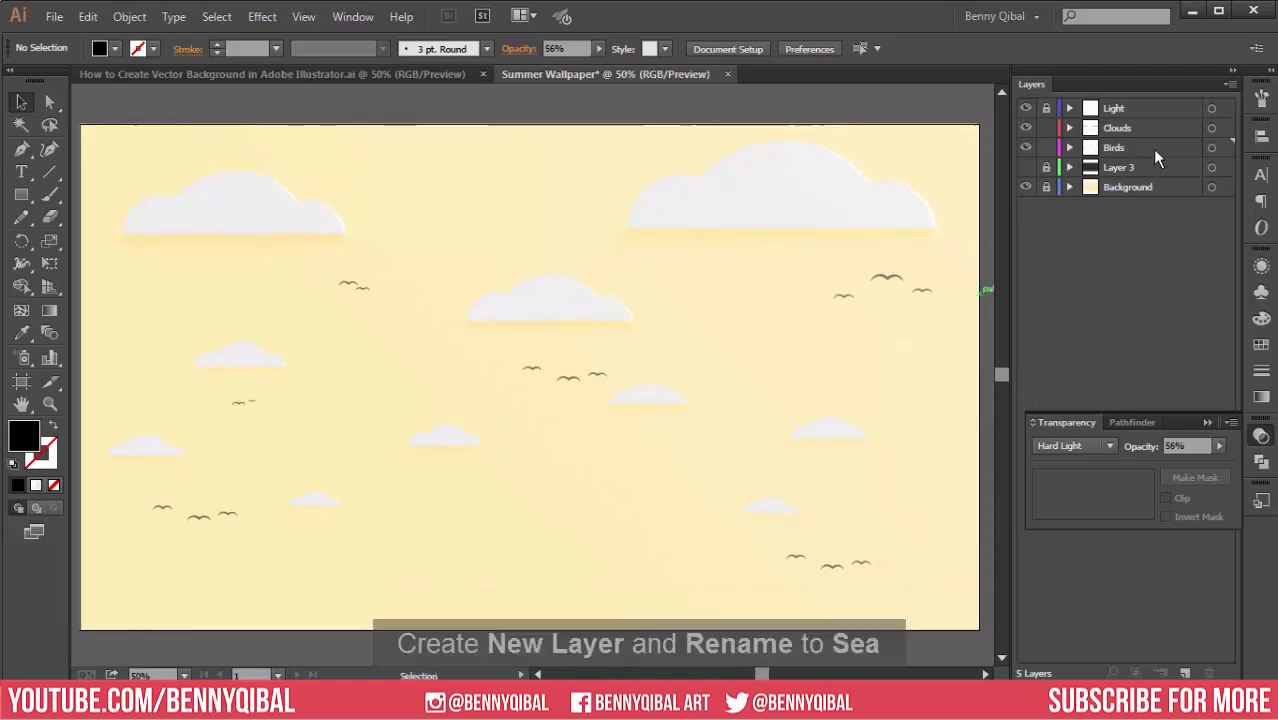
pyautogui.click(1169, 117)
pyautogui.click(1189, 669)
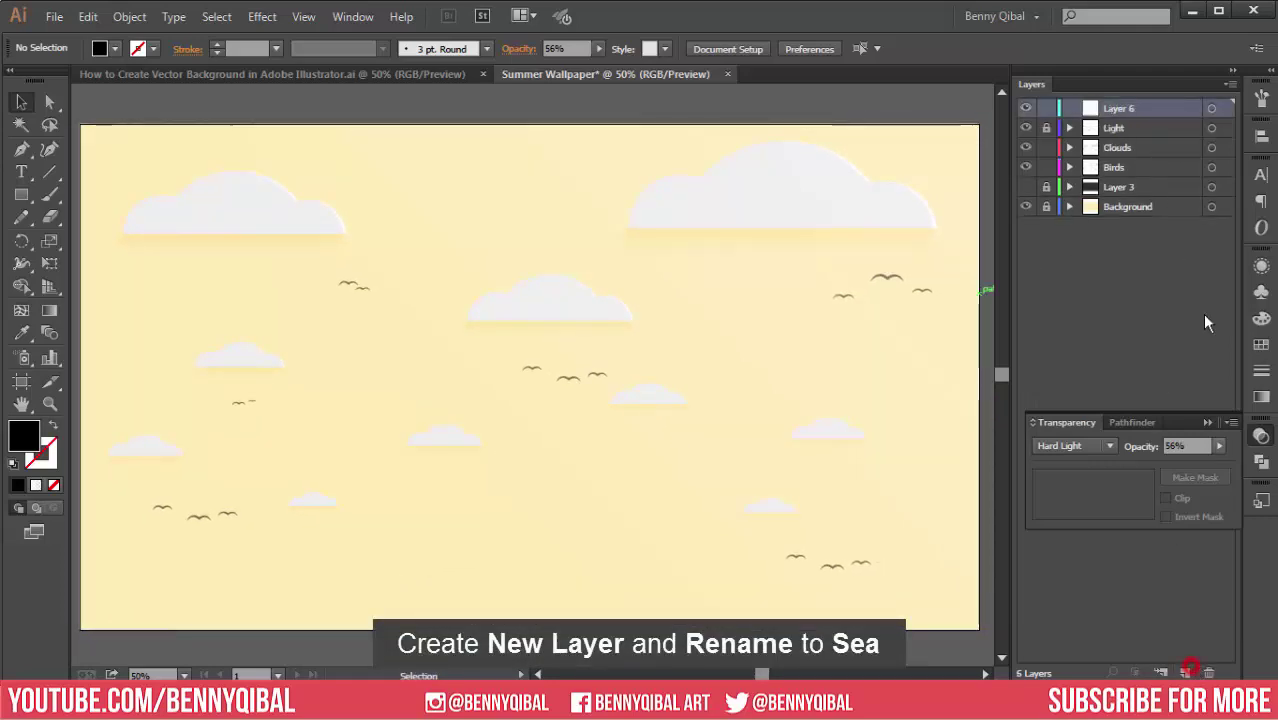
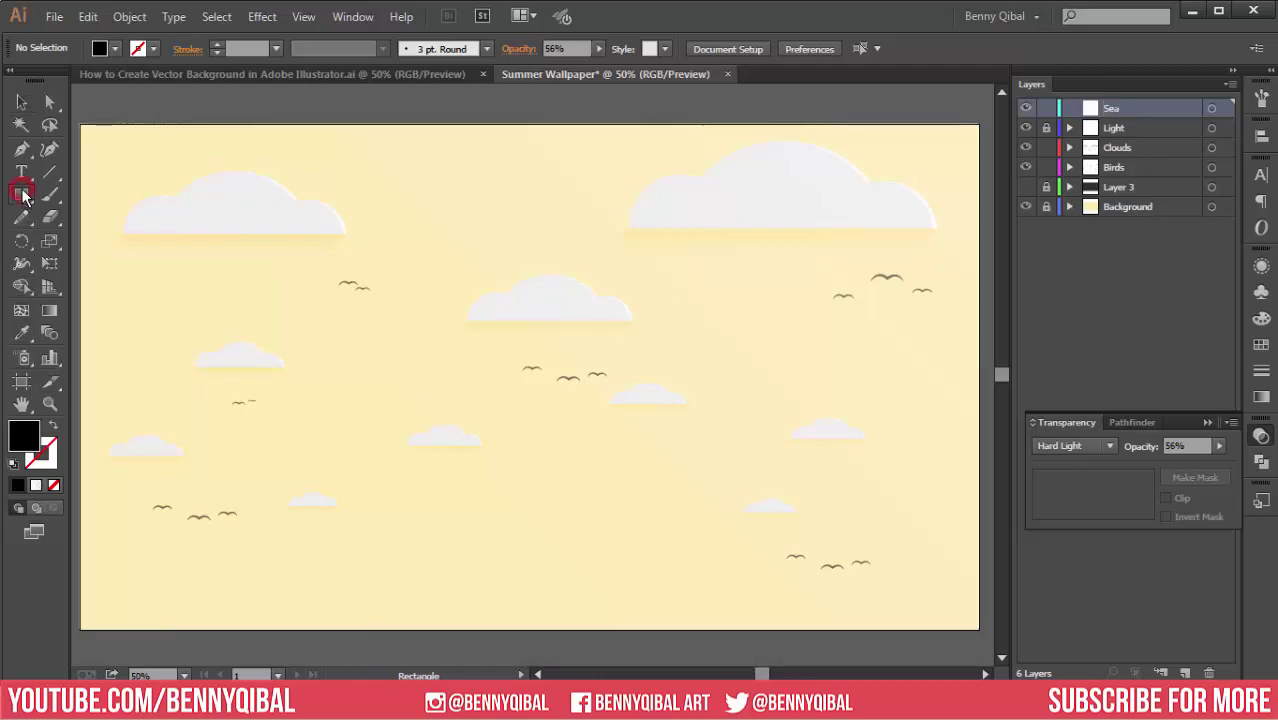
# - Draw a small black triangle in the lower-left sky with the Polygon tool
pyautogui.moveTo(24, 196); pyautogui.dragTo(112, 276)
pyautogui.click(116, 261)
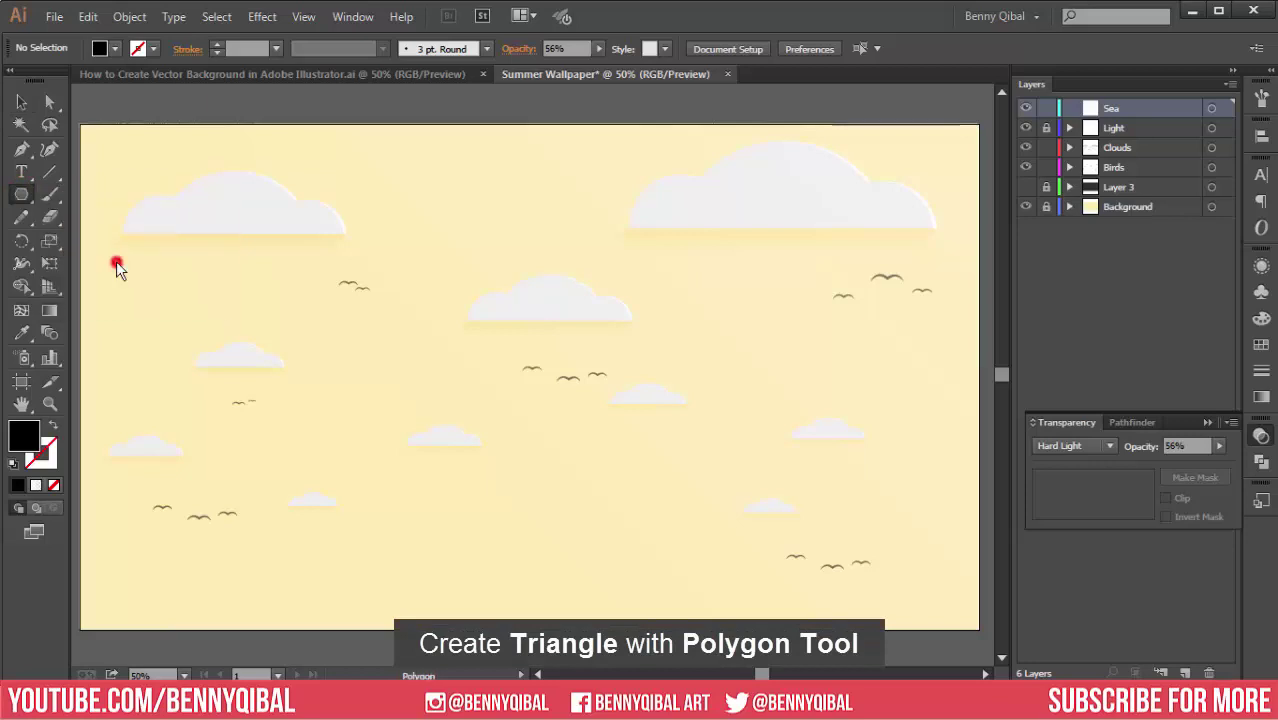
pyautogui.moveTo(390, 504); pyautogui.dragTo(437, 527)
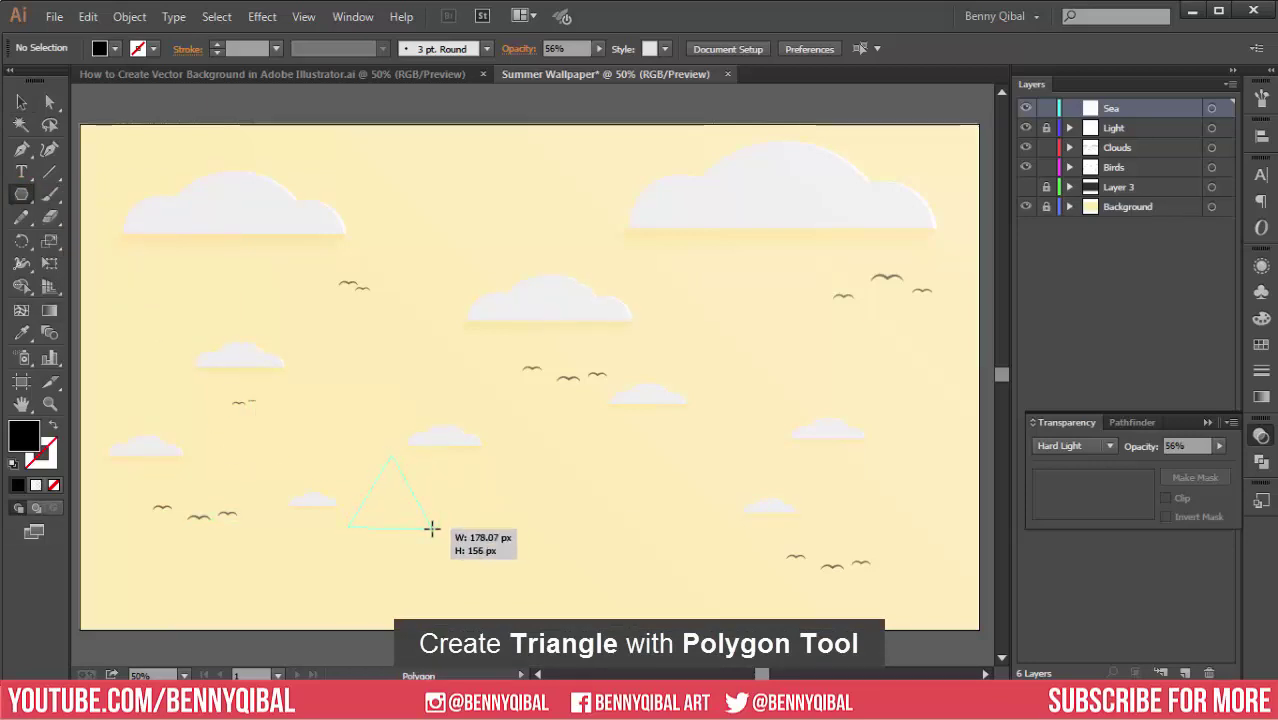
pyautogui.moveTo(431, 528); pyautogui.dragTo(433, 526)
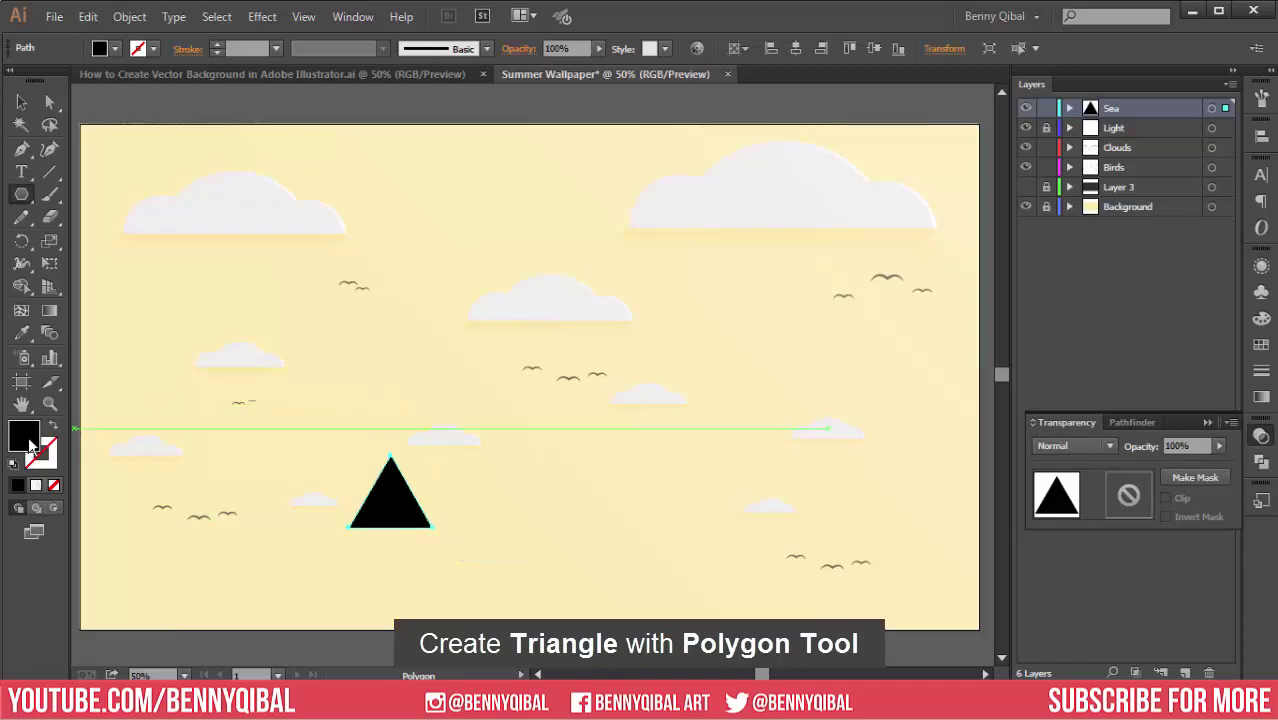
pyautogui.scroll(2, 393, 483)
pyautogui.moveTo(393, 483); pyautogui.dragTo(419, 427)
pyautogui.scroll(1, 600, 350)
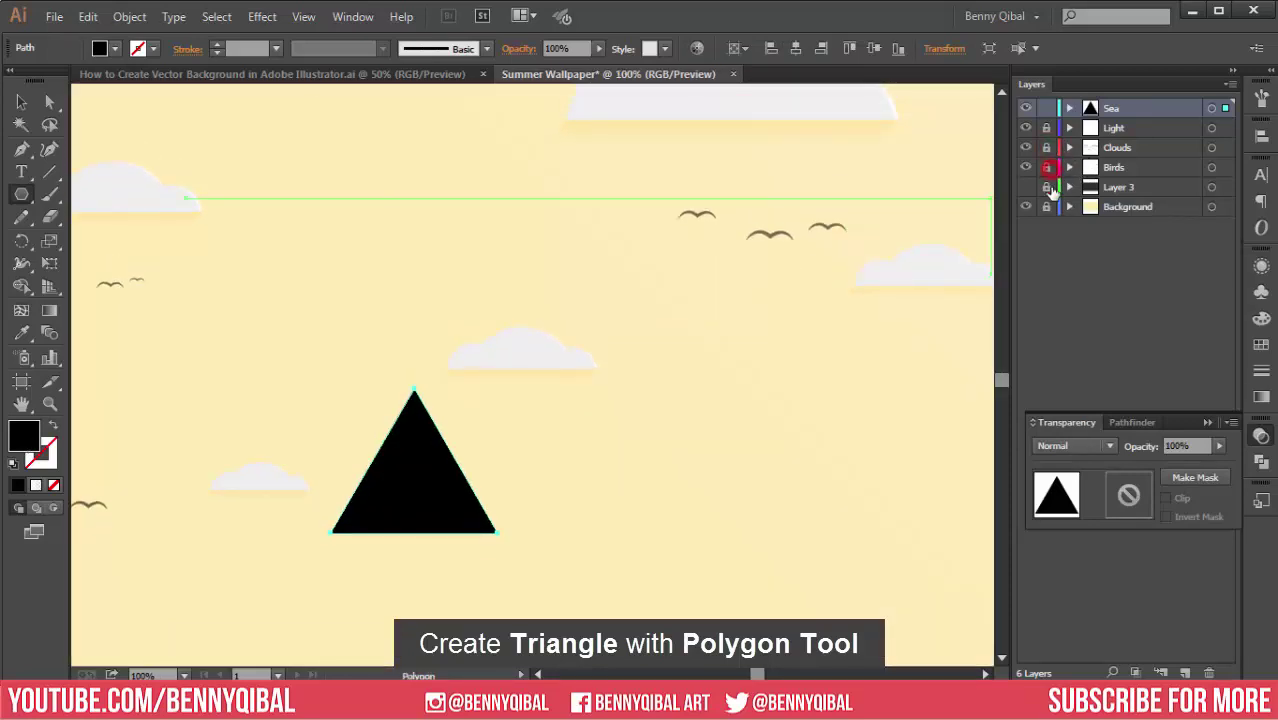
pyautogui.moveTo(440, 458); pyautogui.dragTo(520, 322)
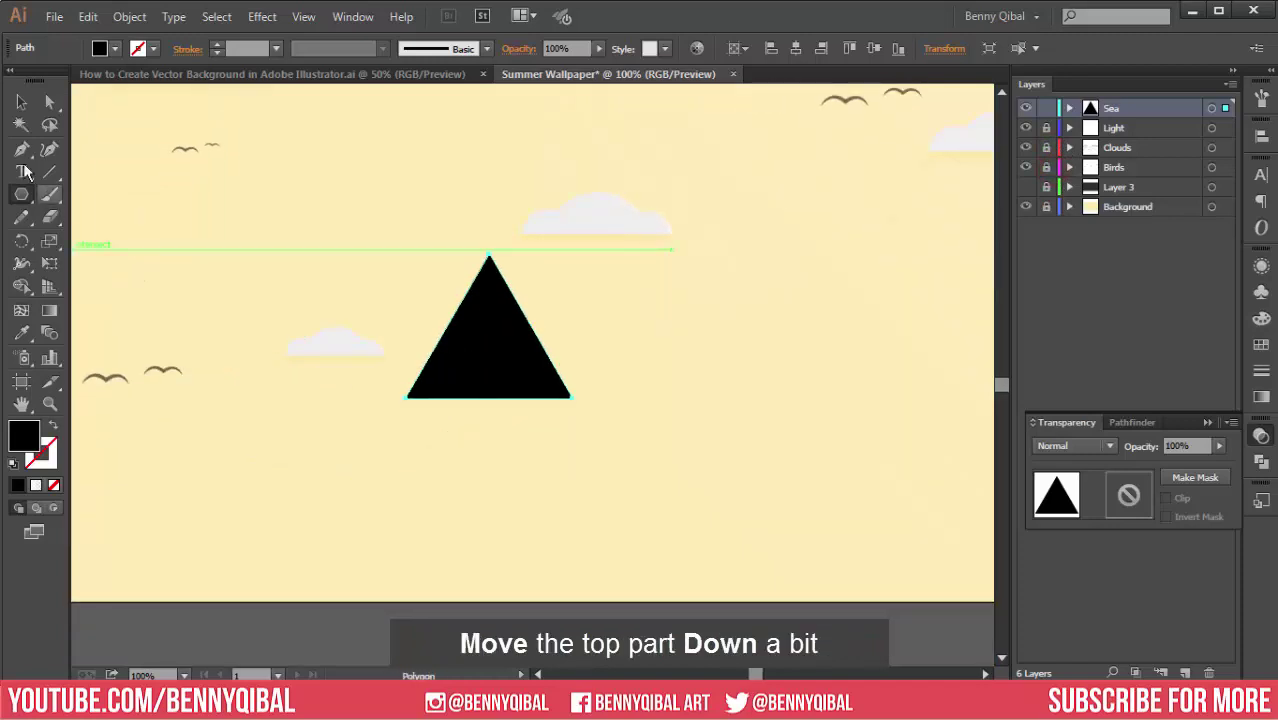
# - Drag the triangle's top anchor down with Direct Selection to flatten it into a wide peak
pyautogui.click(47, 103)
pyautogui.scroll(1, 455, 321)
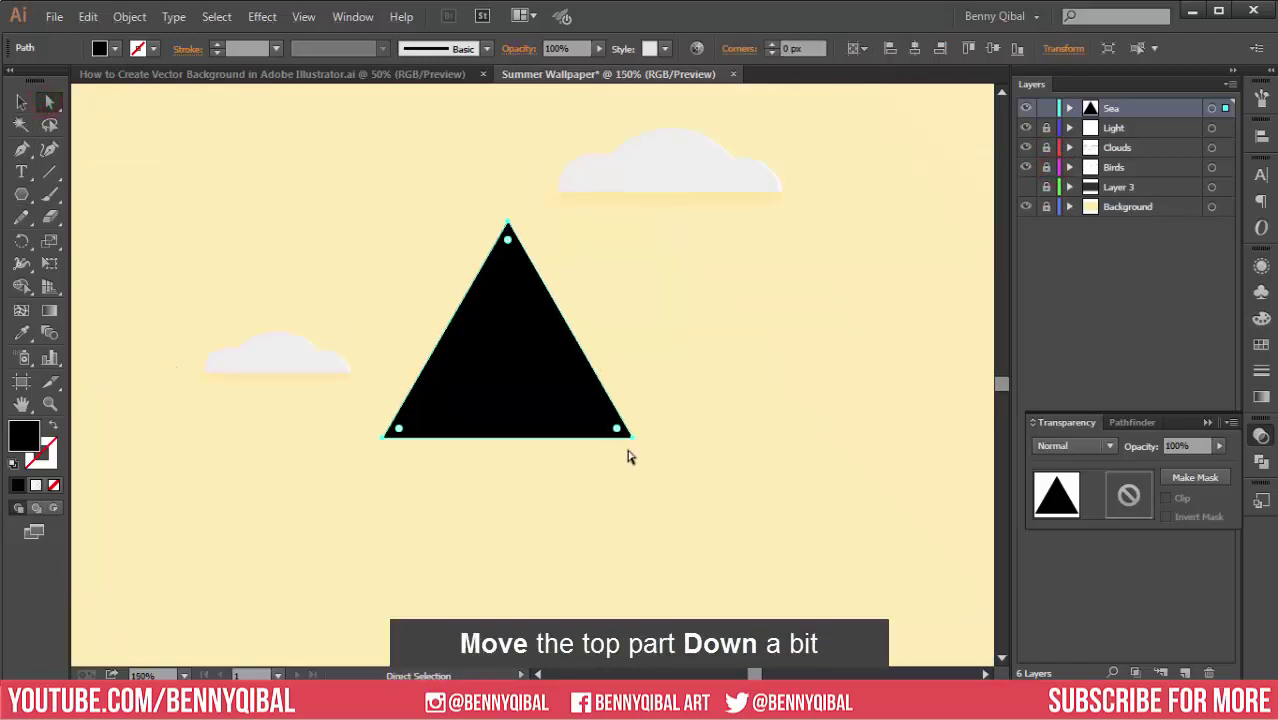
pyautogui.click(633, 440)
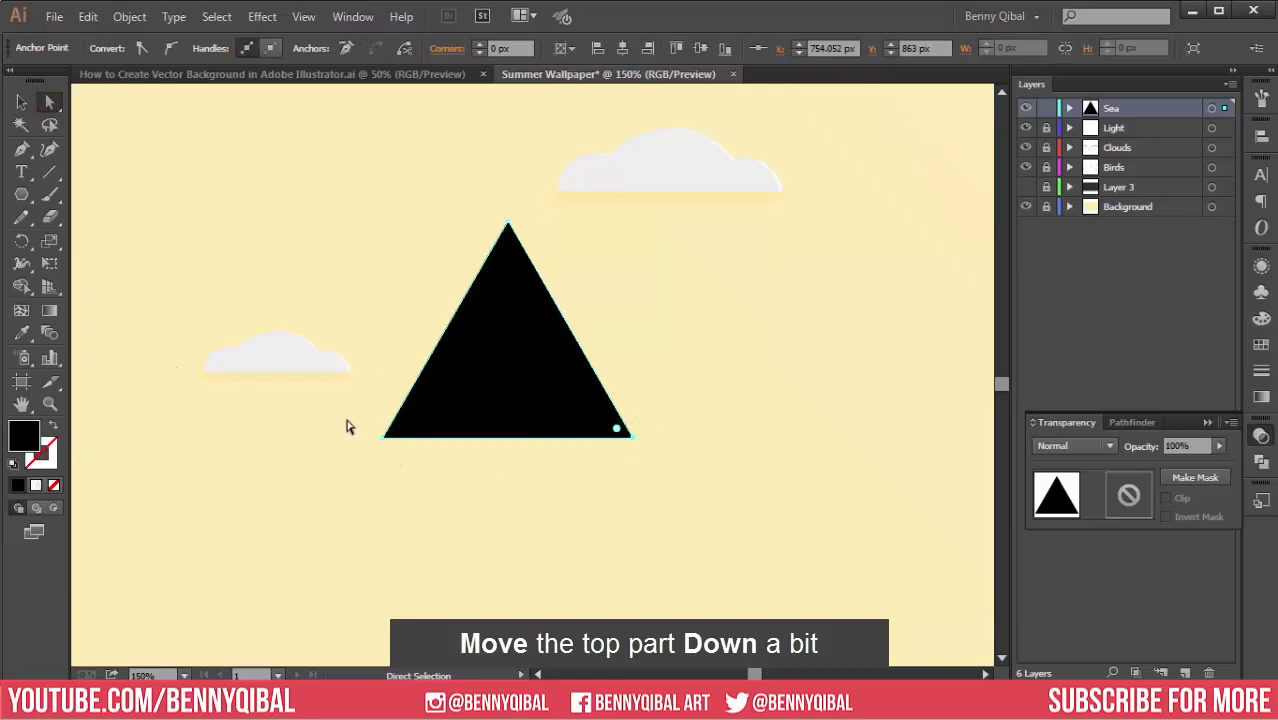
pyautogui.moveTo(346, 427); pyautogui.dragTo(714, 486)
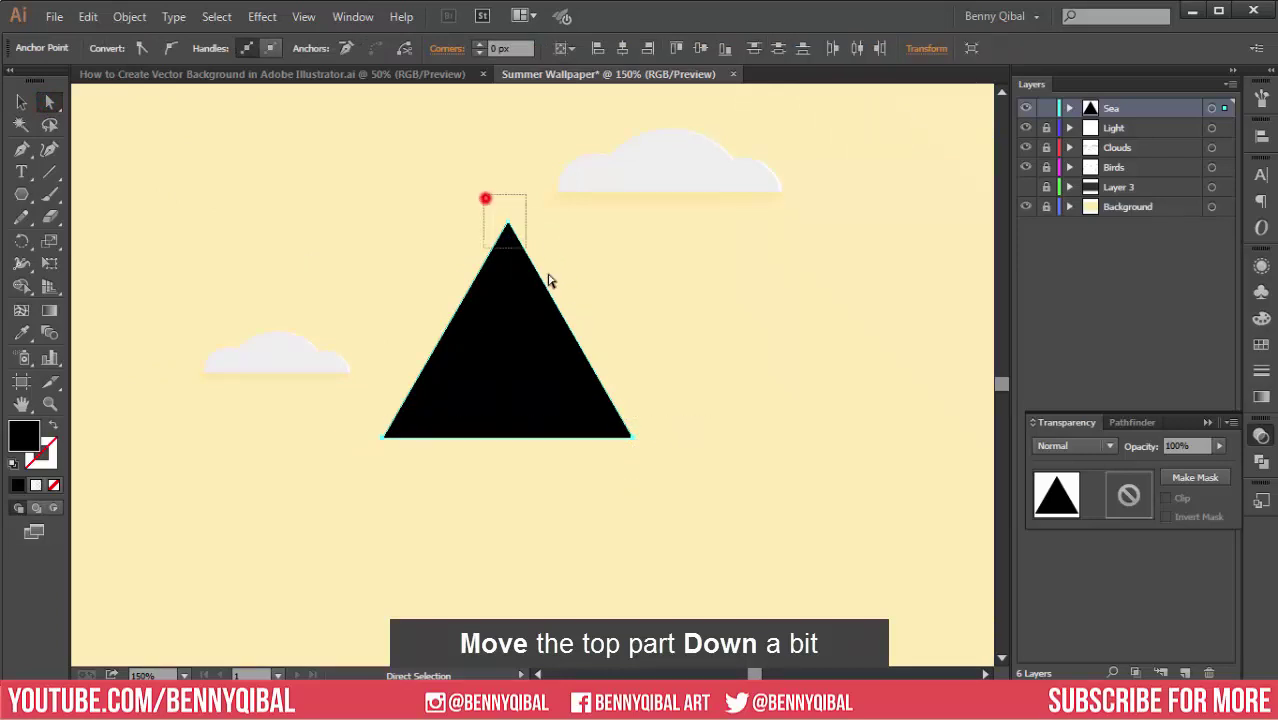
pyautogui.moveTo(548, 281)
pyautogui.mouseDown()
pyautogui.moveTo(508, 229)
pyautogui.moveTo(508, 340)
pyautogui.mouseUp()
pyautogui.click(457, 262)
pyautogui.click(508, 405)
pyautogui.moveTo(749, 385); pyautogui.dragTo(566, 388)
# - Alt-drag a copy of the triangle to its right and repeat it with Transform Again
pyautogui.press('v')
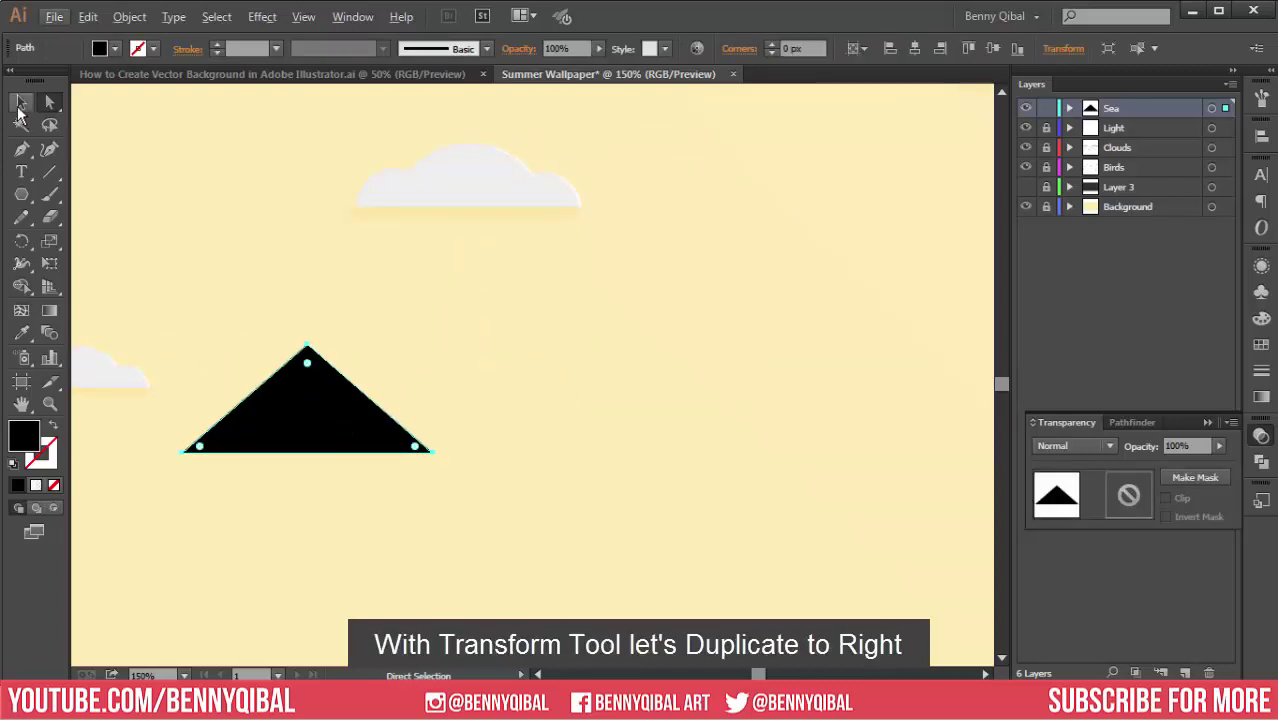
pyautogui.moveTo(300, 426); pyautogui.dragTo(426, 433)
pyautogui.scroll(-2, 273, 360)
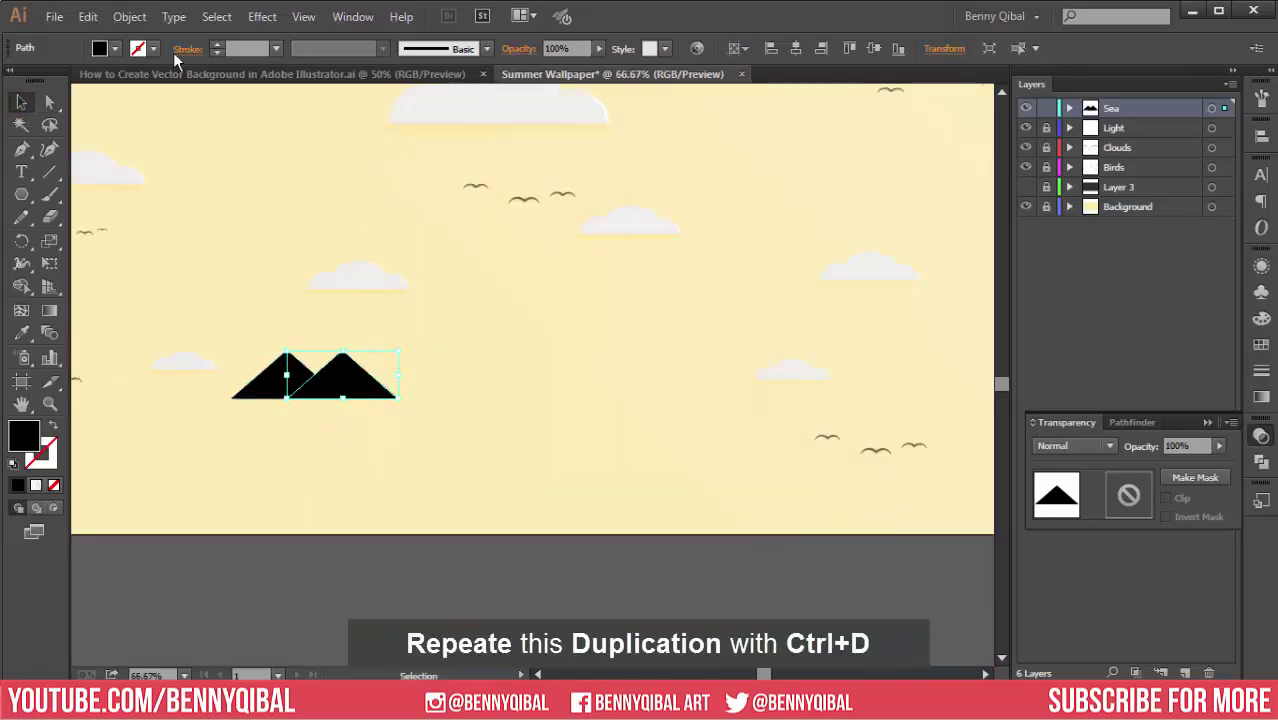
pyautogui.click(129, 16)
pyautogui.moveTo(147, 36)
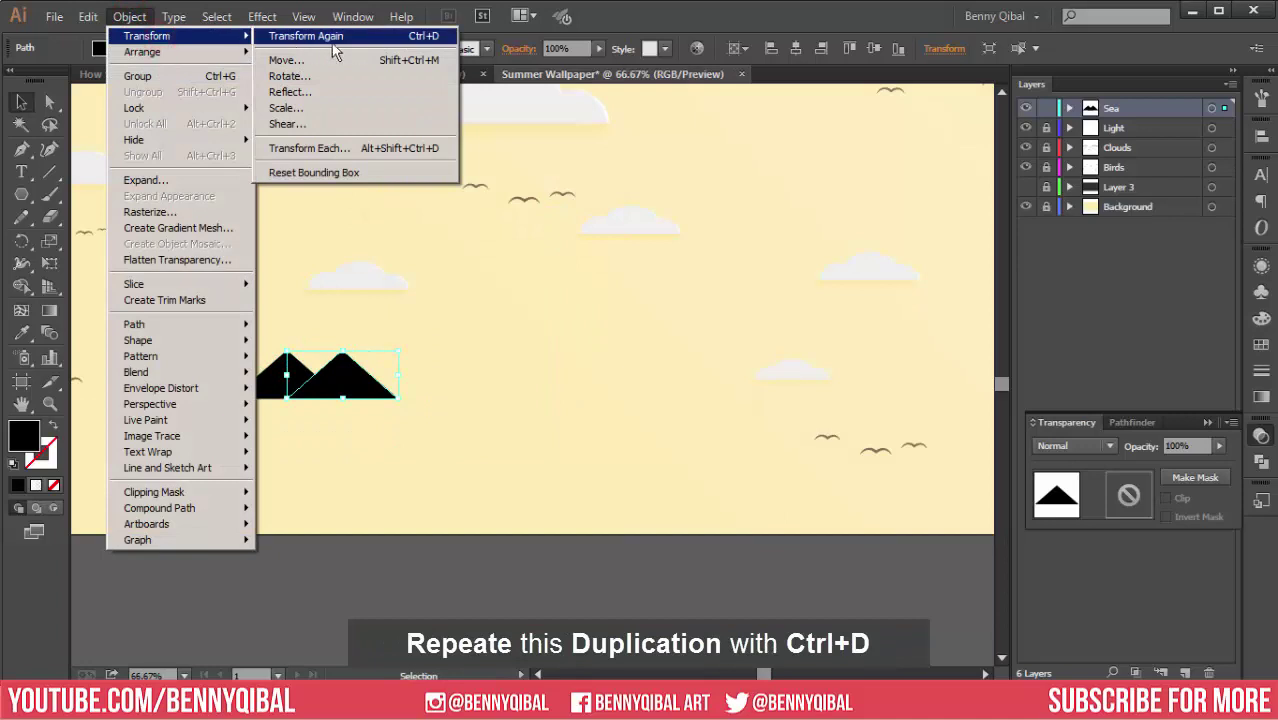
pyautogui.click(432, 38)
# - Extend the row past the artboard's right edge with Ctrl+D, then select all triangles
pyautogui.hotkey('ctrl', 'd')
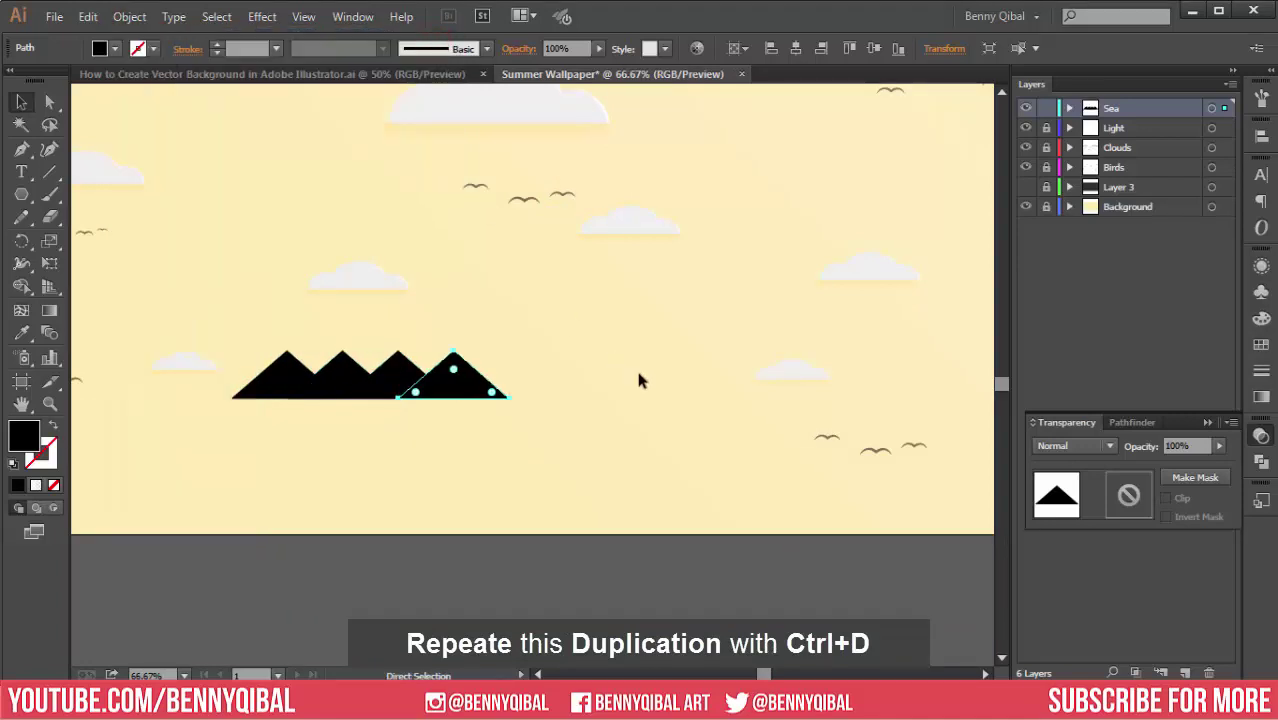
pyautogui.hotkey('ctrl', 'd')
pyautogui.hotkey('ctrl', 'd')
pyautogui.hotkey('ctrl', 'd')
pyautogui.hotkey('ctrl', 'd')
pyautogui.hotkey('ctrl', 'd')
pyautogui.hotkey('ctrl', 'd')
pyautogui.hotkey('ctrl', '-')
pyautogui.hotkey('ctrl', '-')
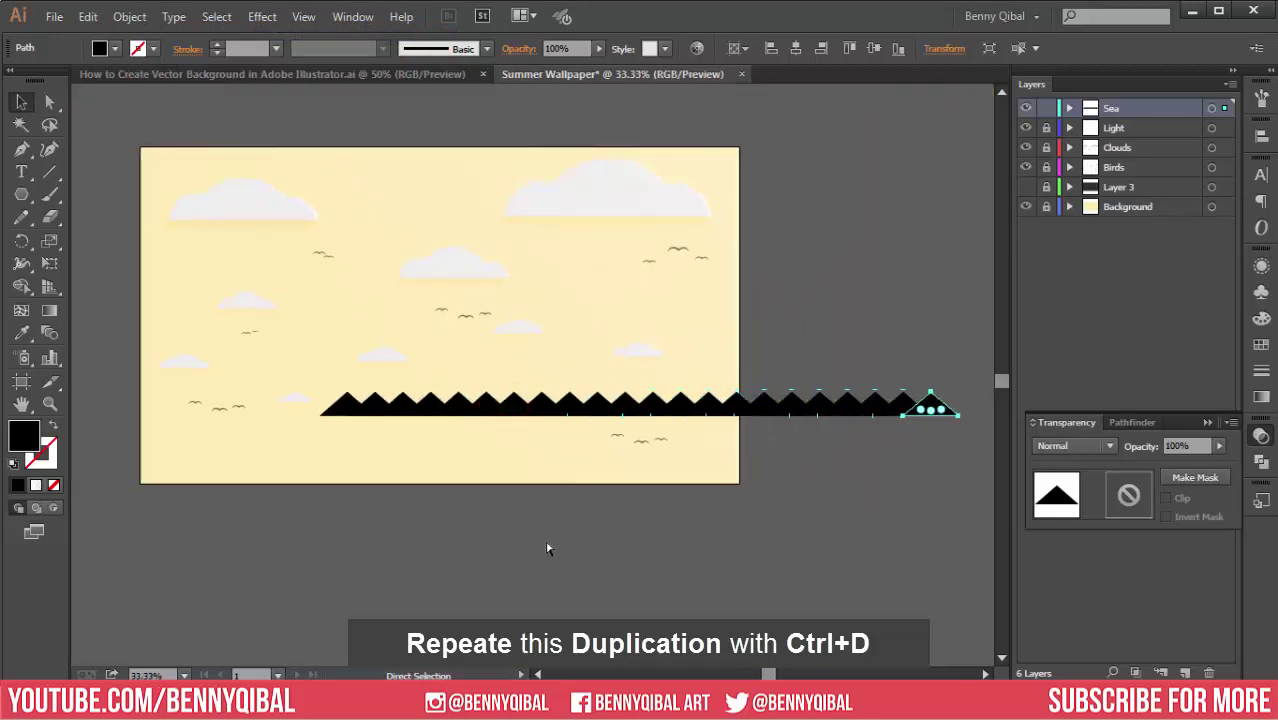
pyautogui.hotkey('ctrl', '-')
pyautogui.moveTo(630, 479); pyautogui.dragTo(553, 485)
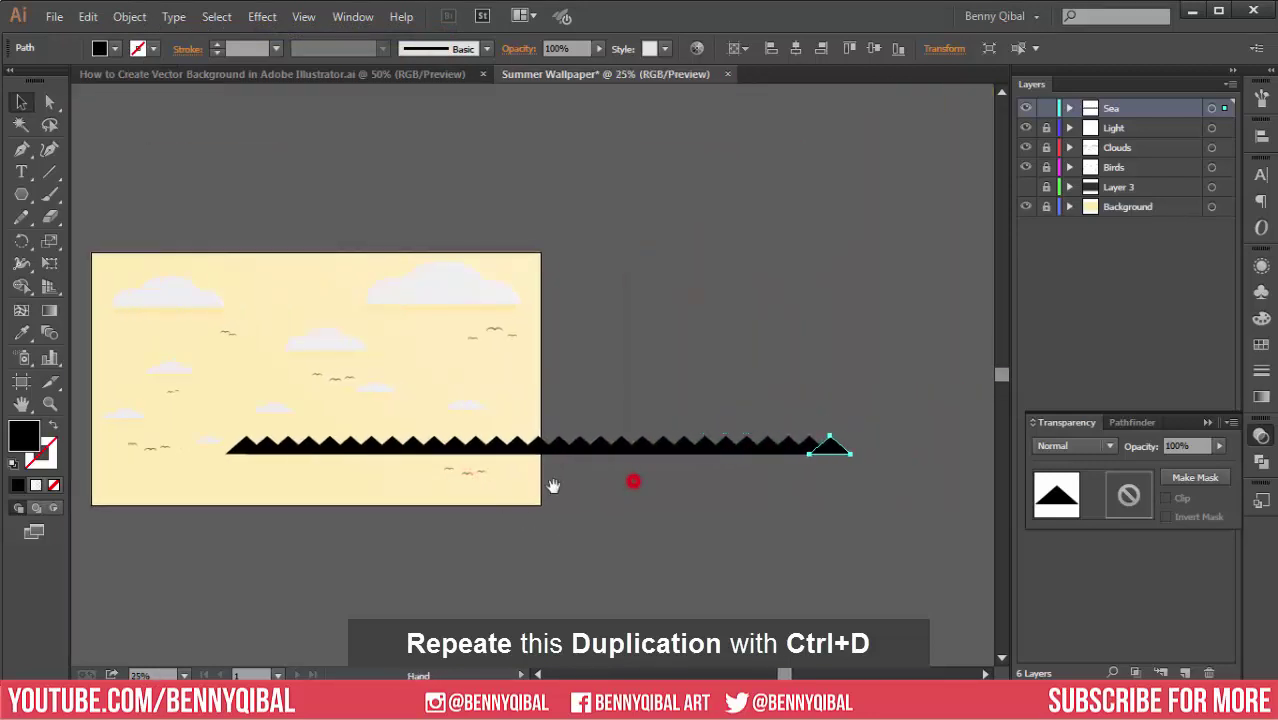
pyautogui.hotkey('ctrl', 'd')
pyautogui.hotkey('ctrl', 'd')
pyautogui.hotkey('ctrl', 'd')
pyautogui.moveTo(213, 432)
pyautogui.mouseDown()
pyautogui.moveTo(636, 490)
pyautogui.moveTo(920, 468)
pyautogui.mouseUp()
pyautogui.click(1259, 462)
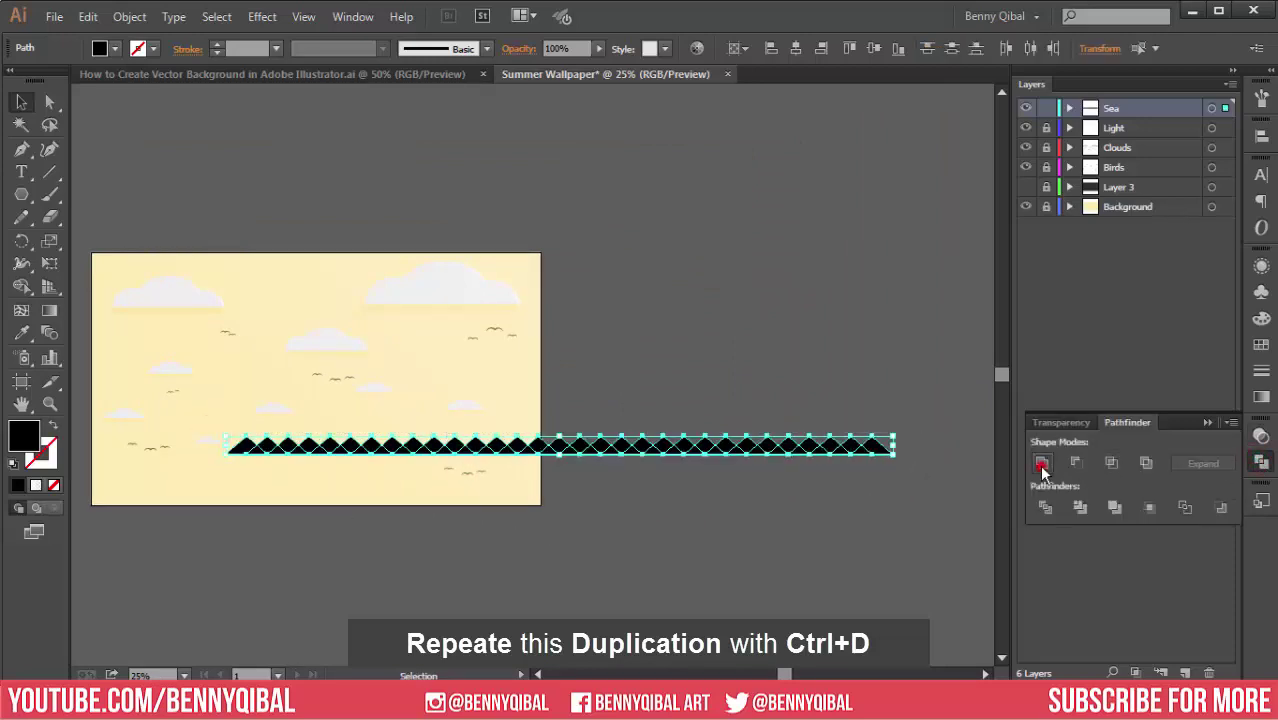
# - Unite the row of triangles into a single shape in the Pathfinder panel
pyautogui.click(1042, 463)
pyautogui.click(801, 362)
pyautogui.click(765, 450)
pyautogui.hotkey('ctrl', '+')
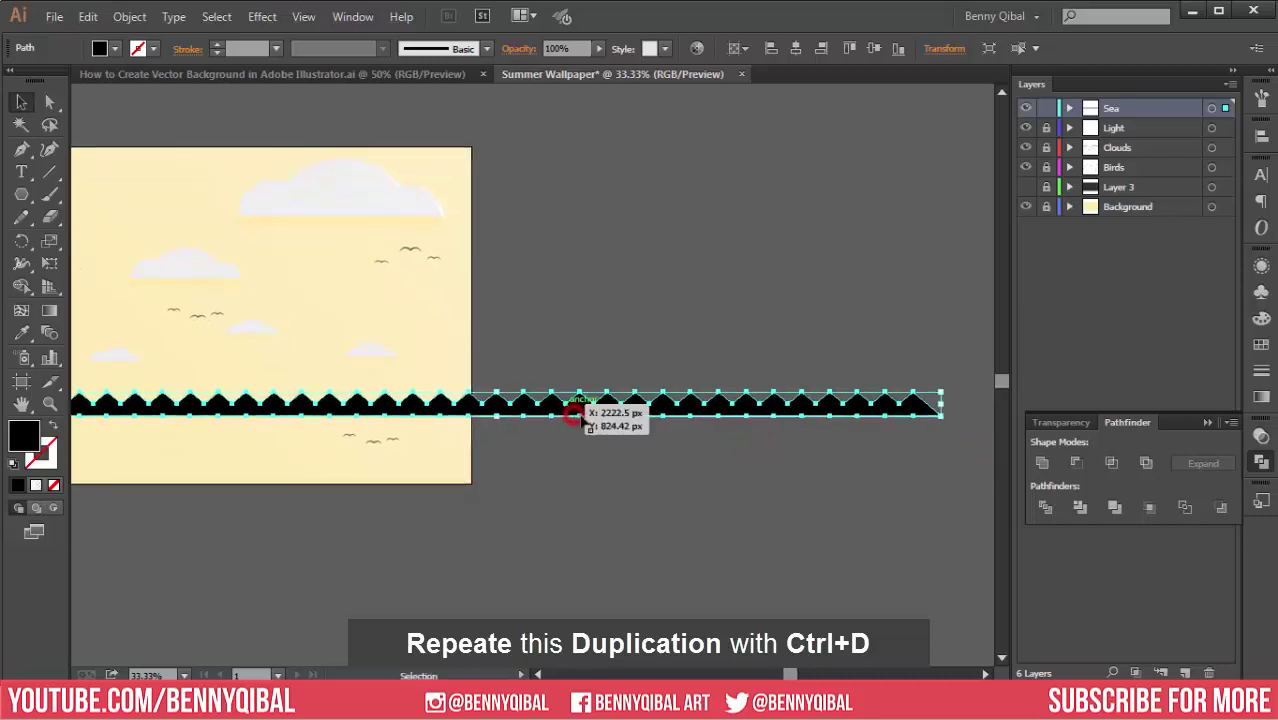
pyautogui.hotkey('ctrl', '+')
pyautogui.hotkey('ctrl', '+')
pyautogui.hotkey('ctrl', '+')
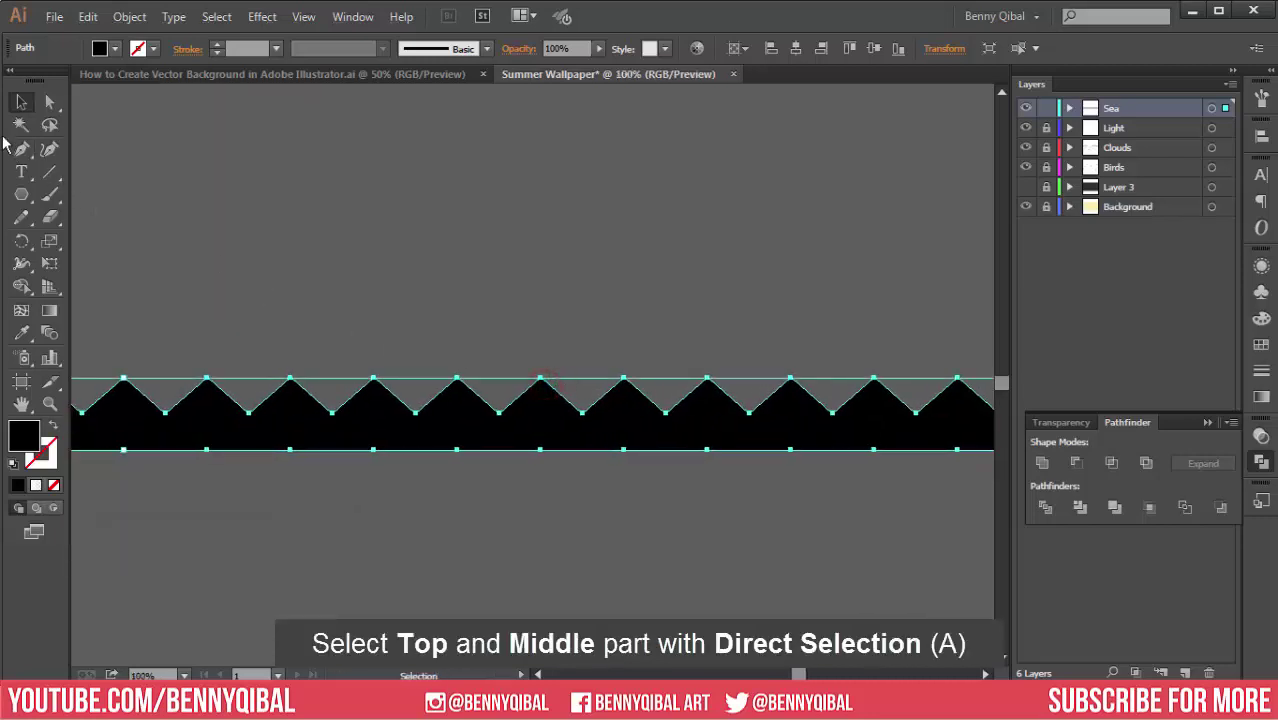
# - Select the zigzag's peak and valley anchors and drag a corner widget to round them
pyautogui.click(45, 101)
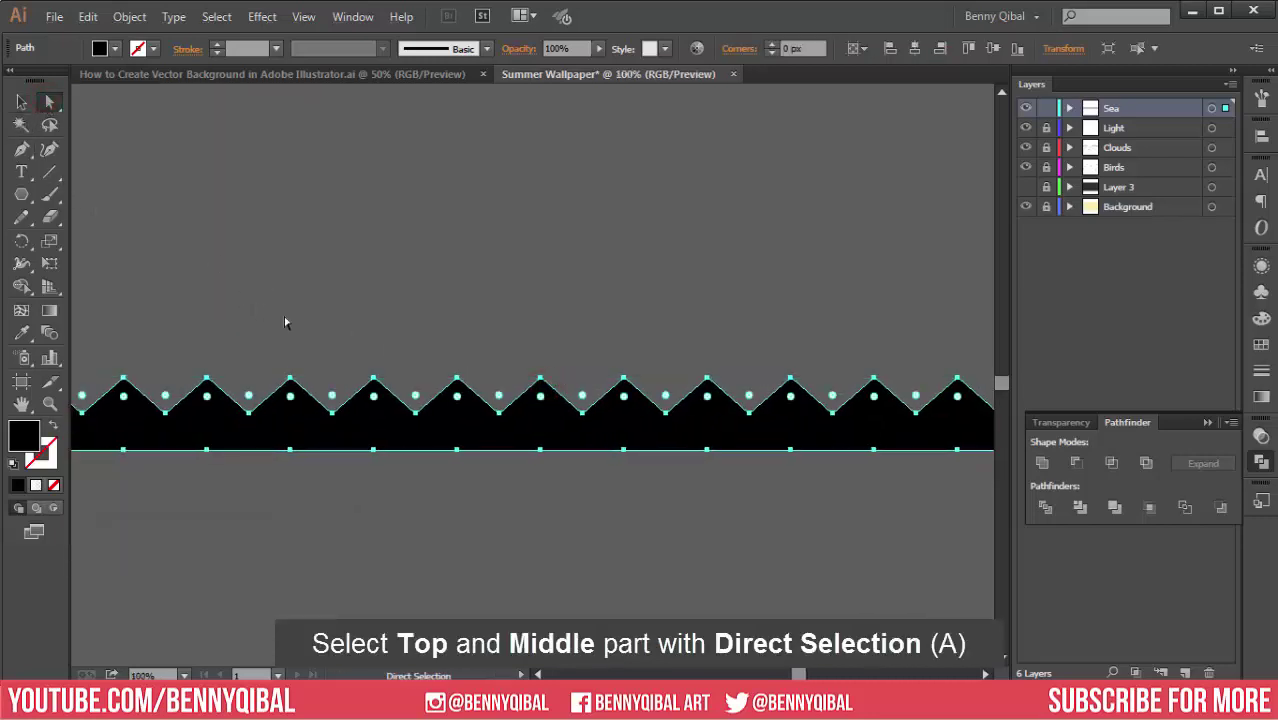
pyautogui.scroll(-2, 285, 322)
pyautogui.moveTo(279, 305)
pyautogui.mouseDown()
pyautogui.moveTo(533, 353)
pyautogui.moveTo(478, 354)
pyautogui.mouseUp()
pyautogui.scroll(-1, 477, 341)
pyautogui.click(833, 396)
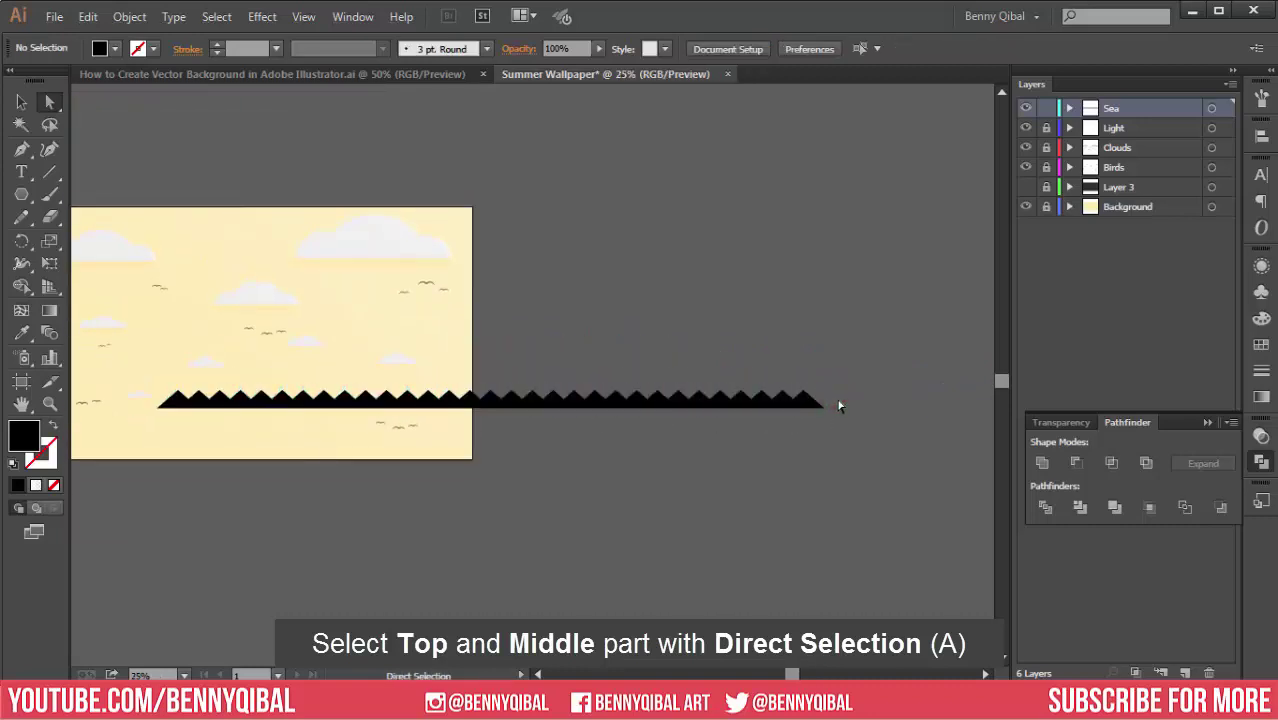
pyautogui.moveTo(121, 323); pyautogui.dragTo(121, 323)
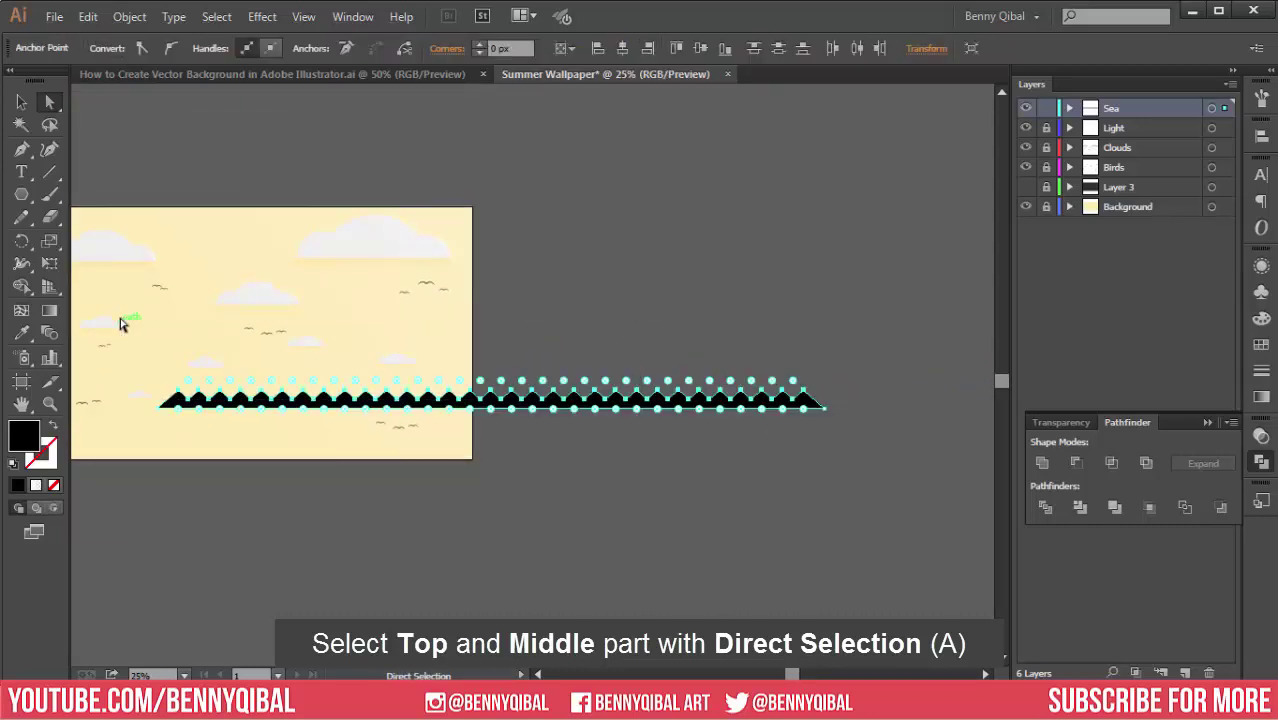
pyautogui.hotkey('ctrl', '+')
pyautogui.hotkey('ctrl', '+')
pyautogui.hotkey('ctrl', '+')
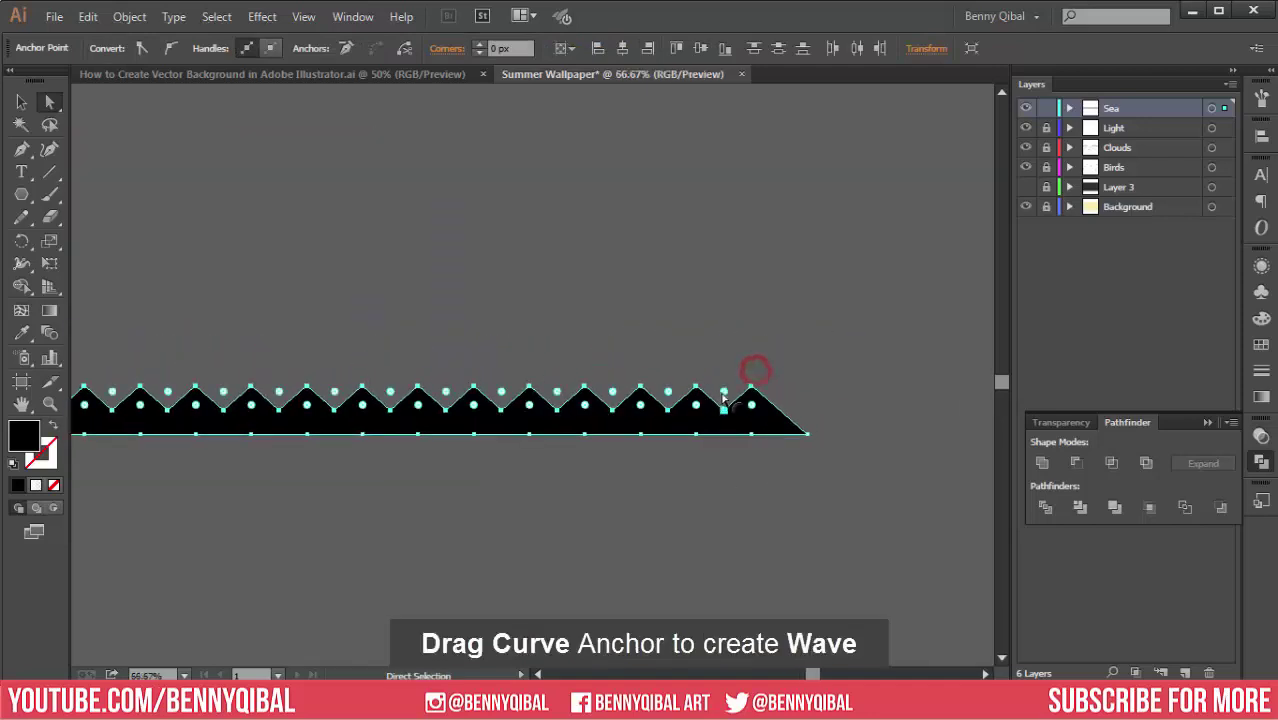
pyautogui.moveTo(695, 407)
pyautogui.mouseDown()
pyautogui.moveTo(696, 428)
pyautogui.moveTo(695, 417)
pyautogui.mouseUp()
pyautogui.click(508, 288)
pyautogui.hotkey('ctrl', '-')
pyautogui.hotkey('ctrl', '-')
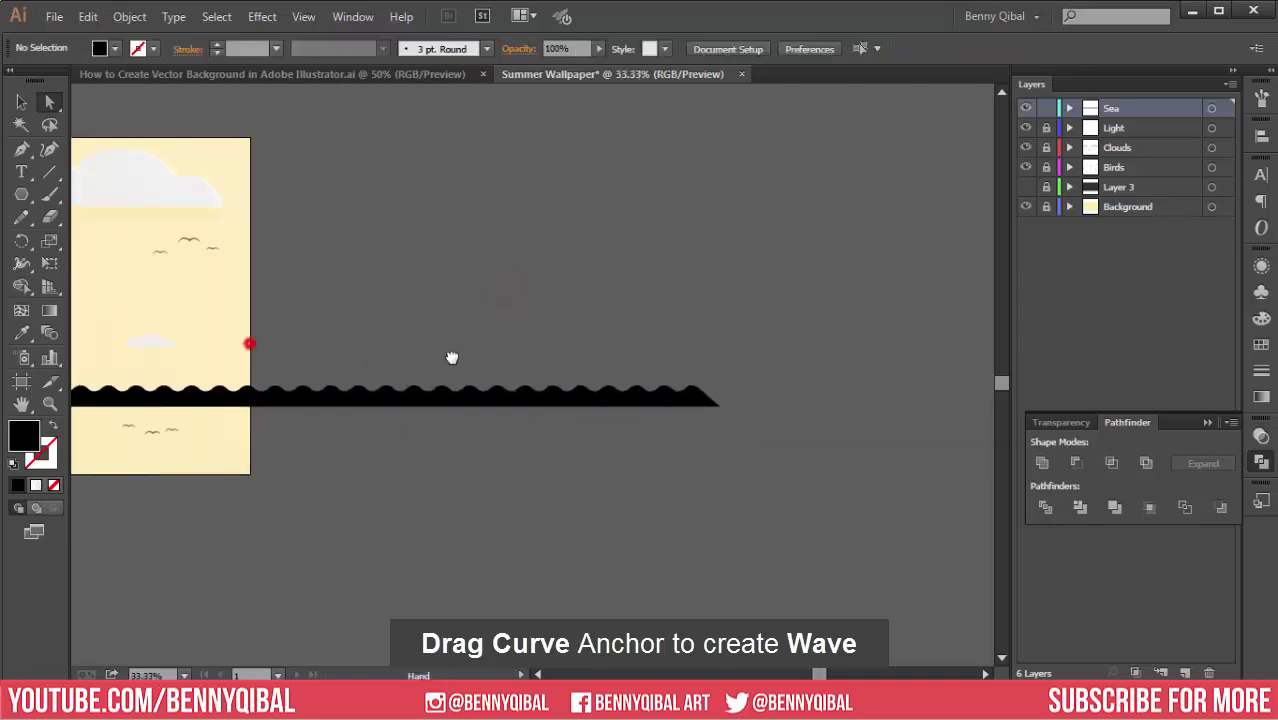
pyautogui.click(536, 432)
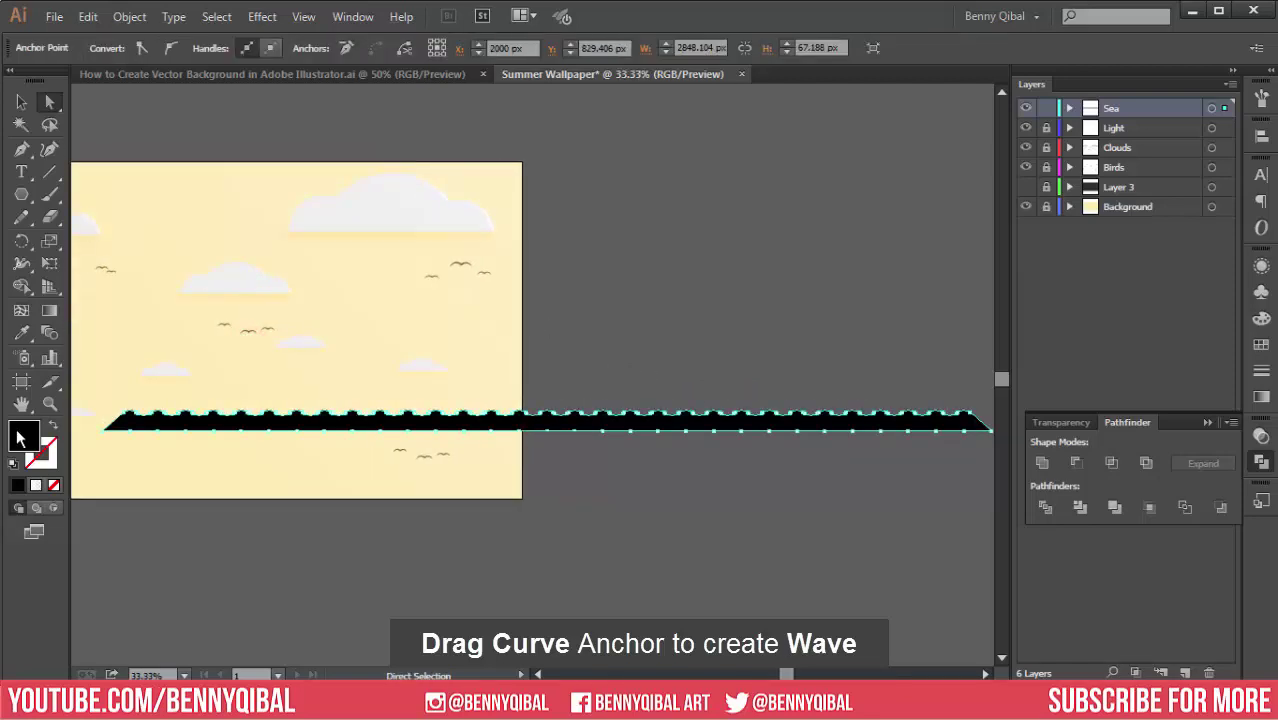
# - Fill the wave shape with a light cyan-blue in the Color Picker
pyautogui.doubleClick(18, 436)
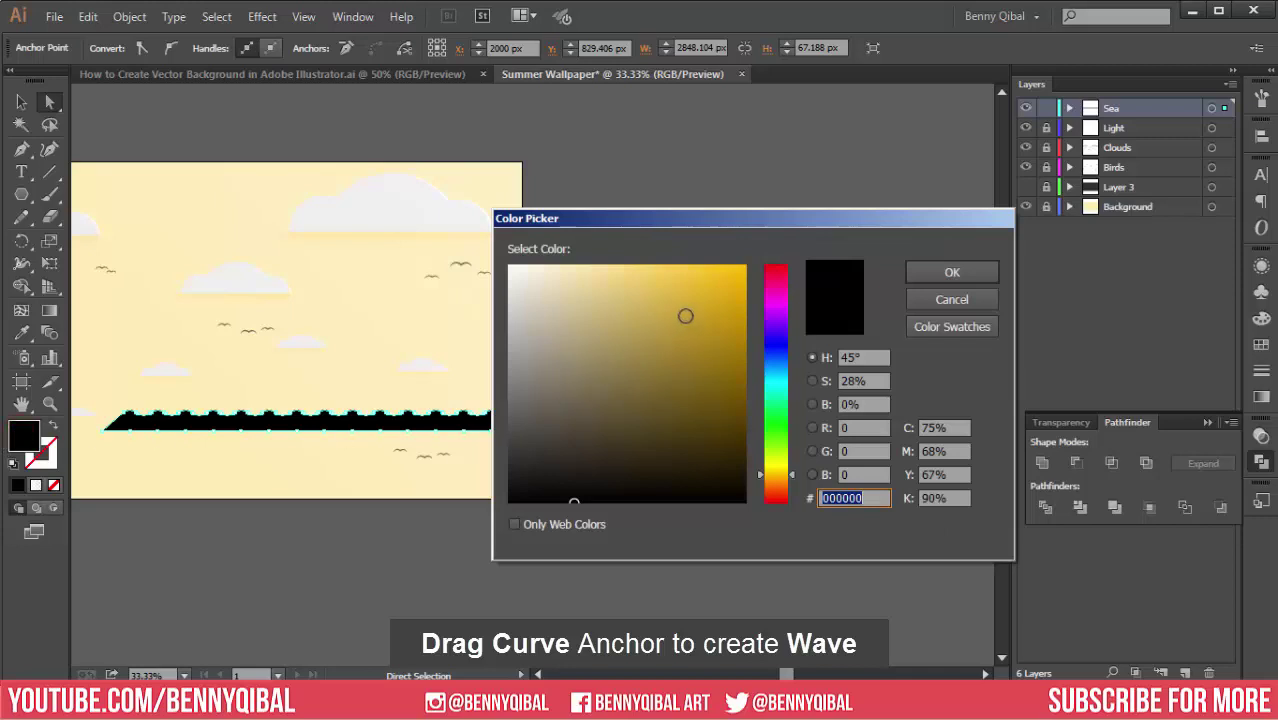
pyautogui.click(779, 377)
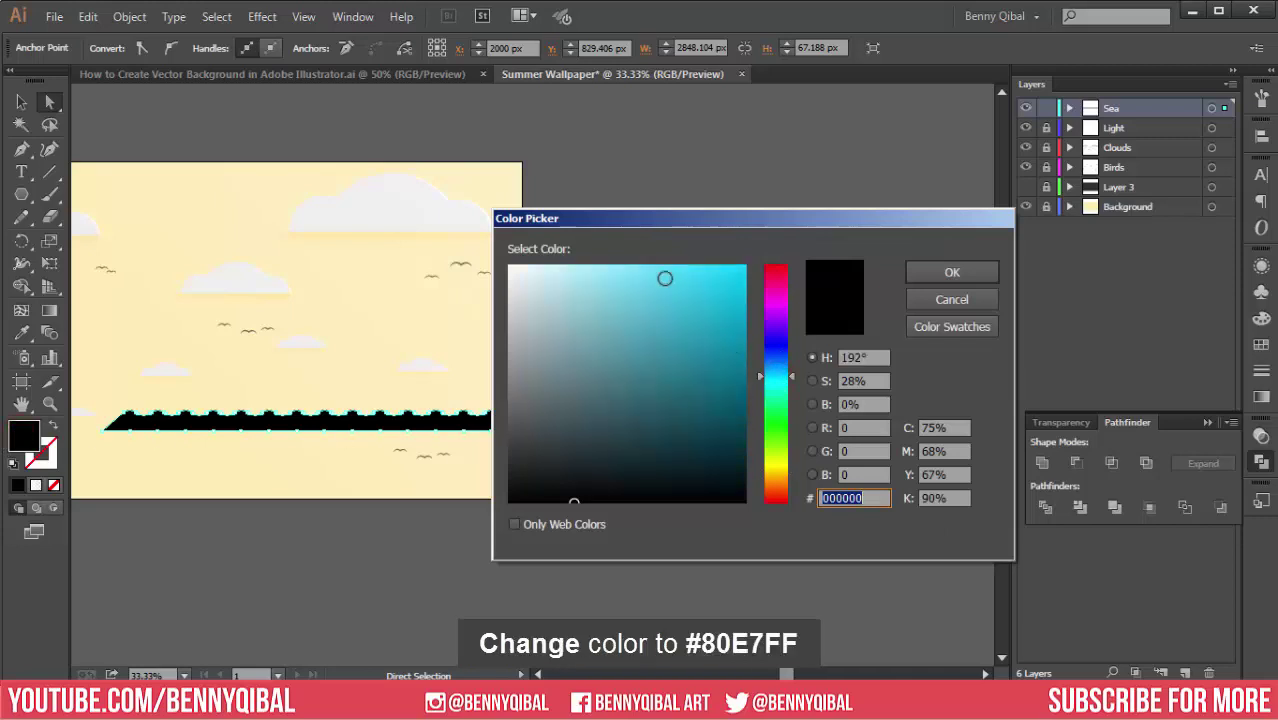
pyautogui.click(655, 269)
pyautogui.click(613, 268)
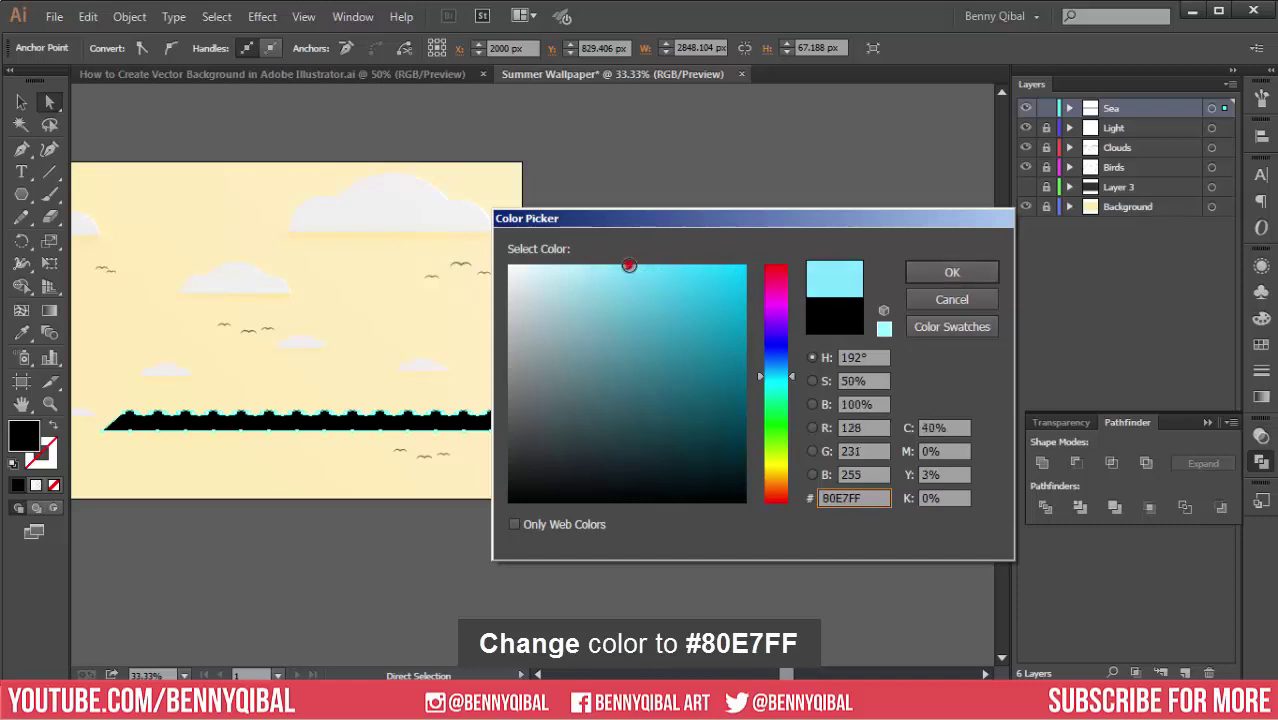
pyautogui.click(941, 266)
pyautogui.click(688, 477)
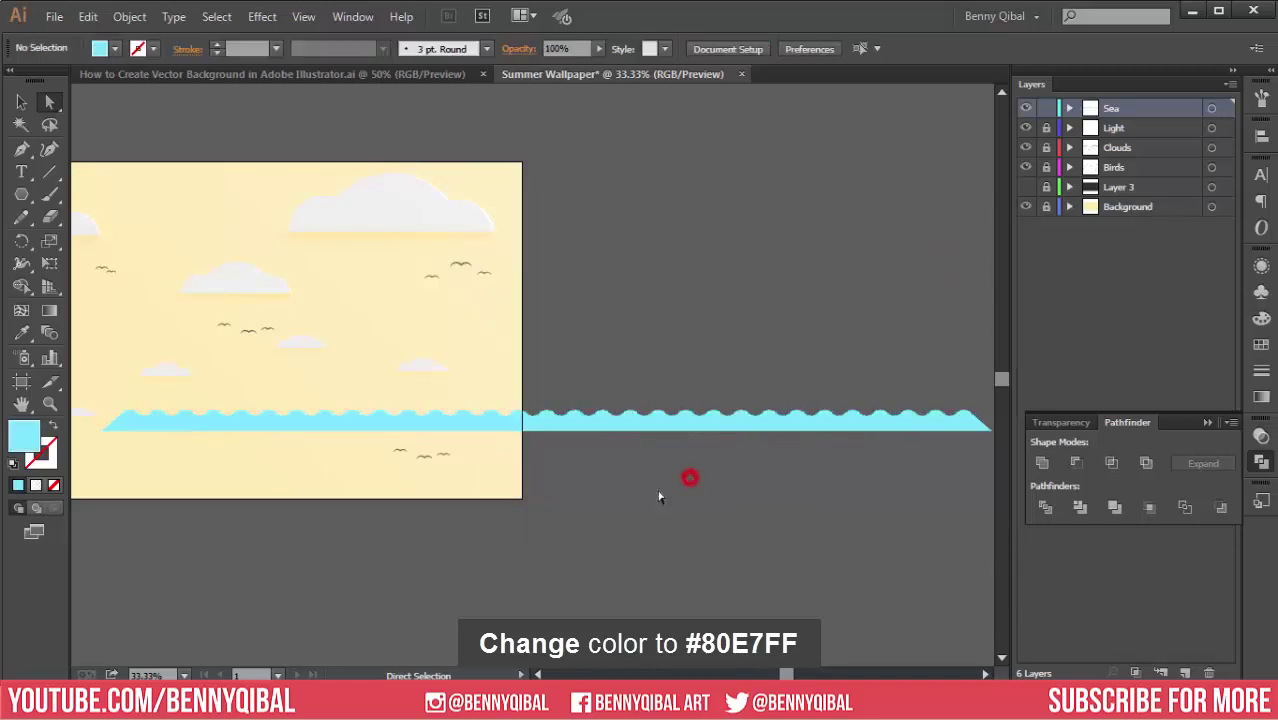
# - Move the wave to the artboard's bottom edge and raise it slightly
pyautogui.moveTo(508, 482)
pyautogui.mouseDown()
pyautogui.moveTo(521, 444)
pyautogui.moveTo(592, 438)
pyautogui.mouseUp()
pyautogui.moveTo(582, 380)
pyautogui.mouseDown()
pyautogui.moveTo(318, 466)
pyautogui.moveTo(230, 372)
pyautogui.mouseUp()
pyautogui.click(18, 102)
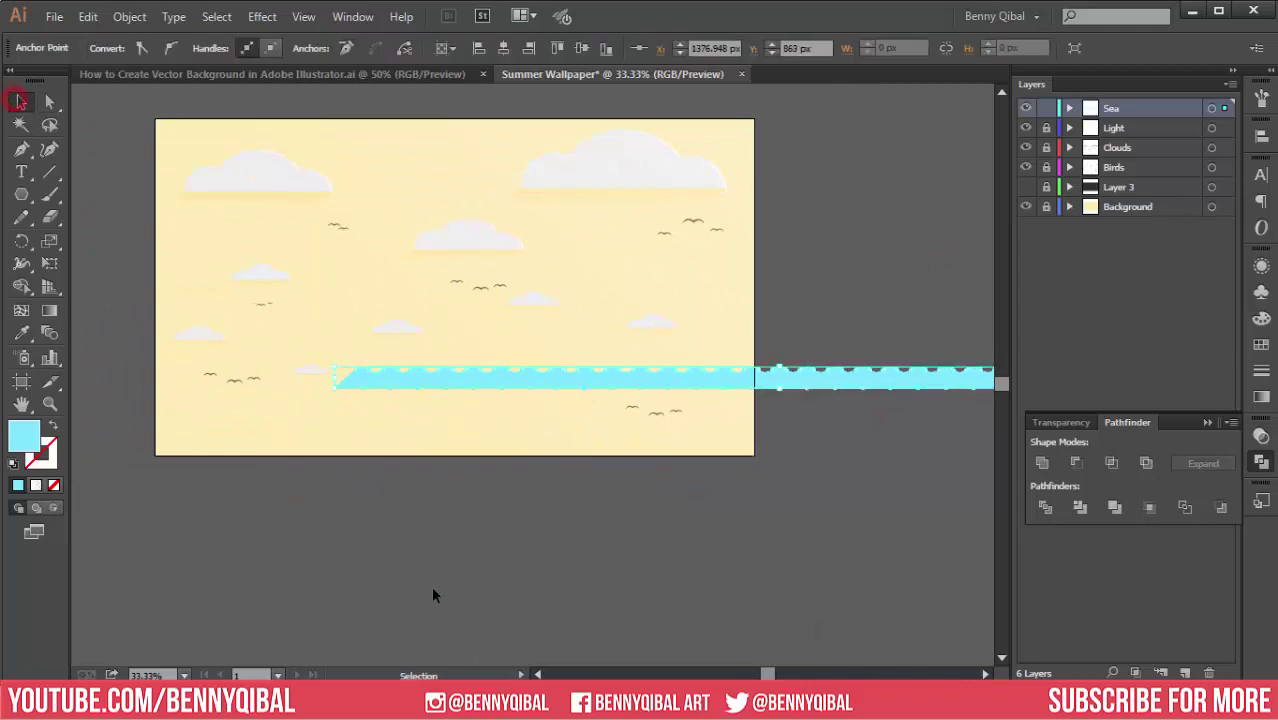
pyautogui.click(445, 592)
pyautogui.moveTo(786, 385); pyautogui.dragTo(515, 452)
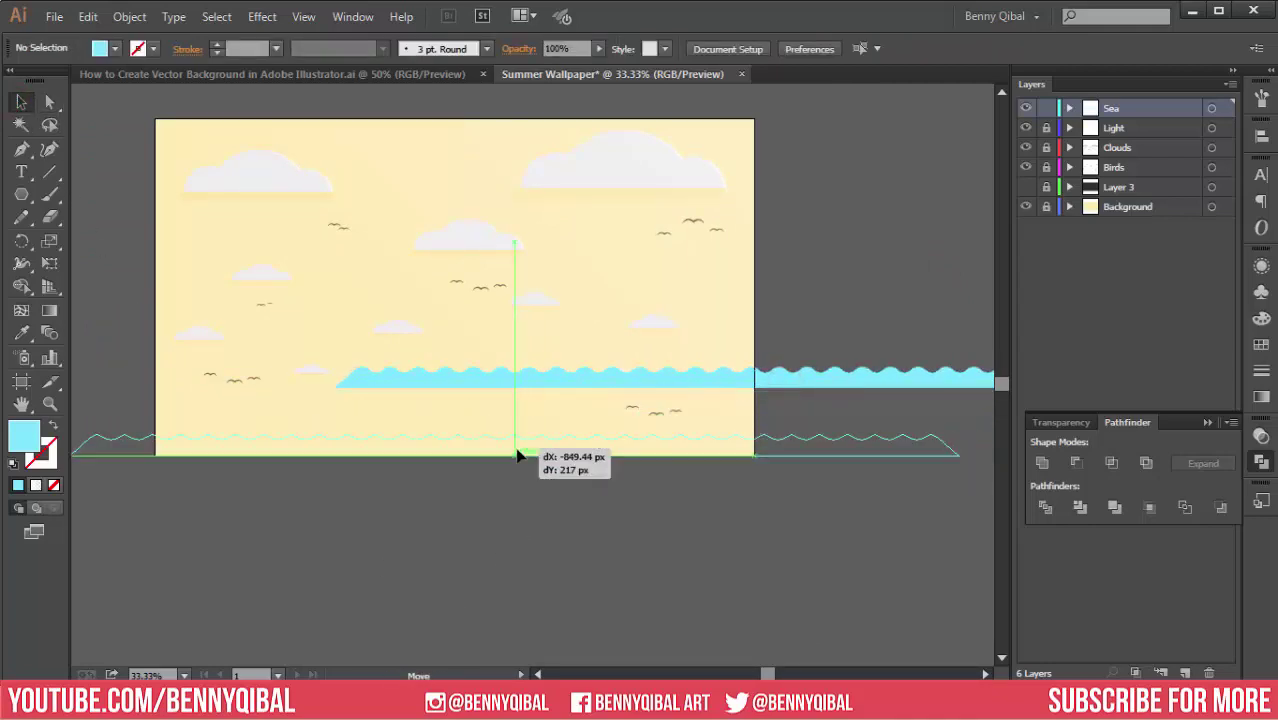
pyautogui.click(522, 486)
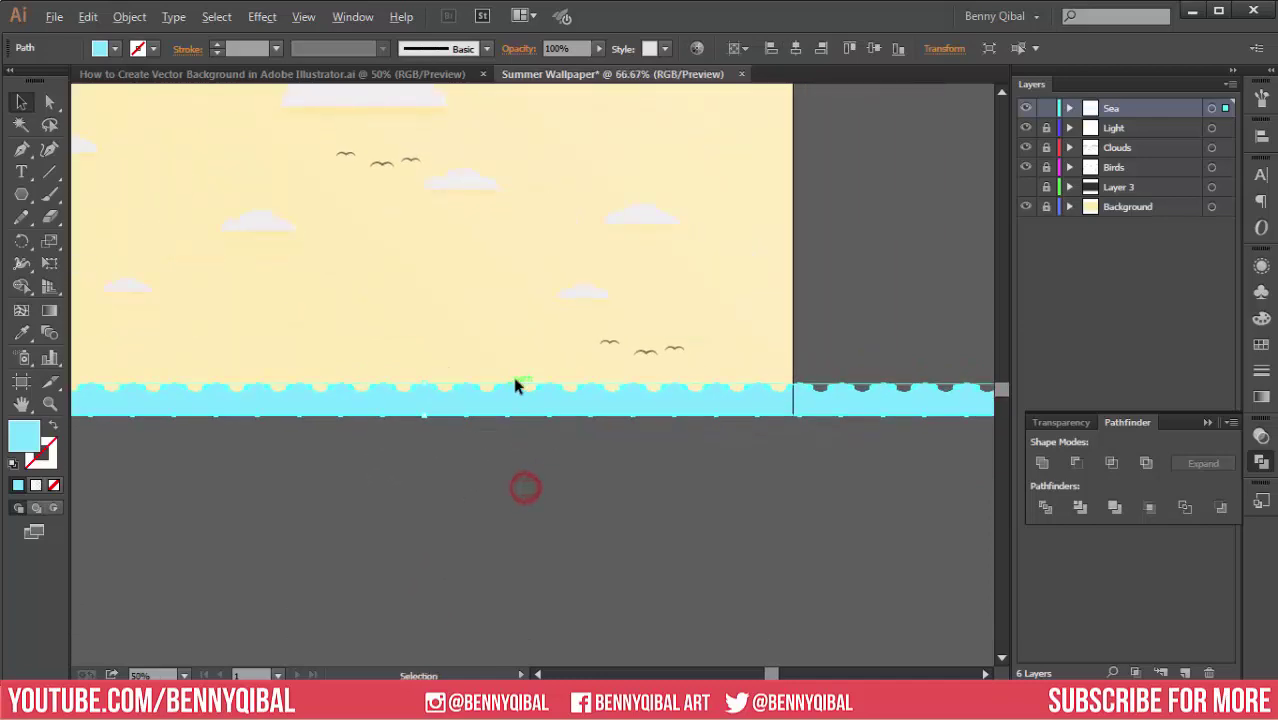
pyautogui.click(556, 385)
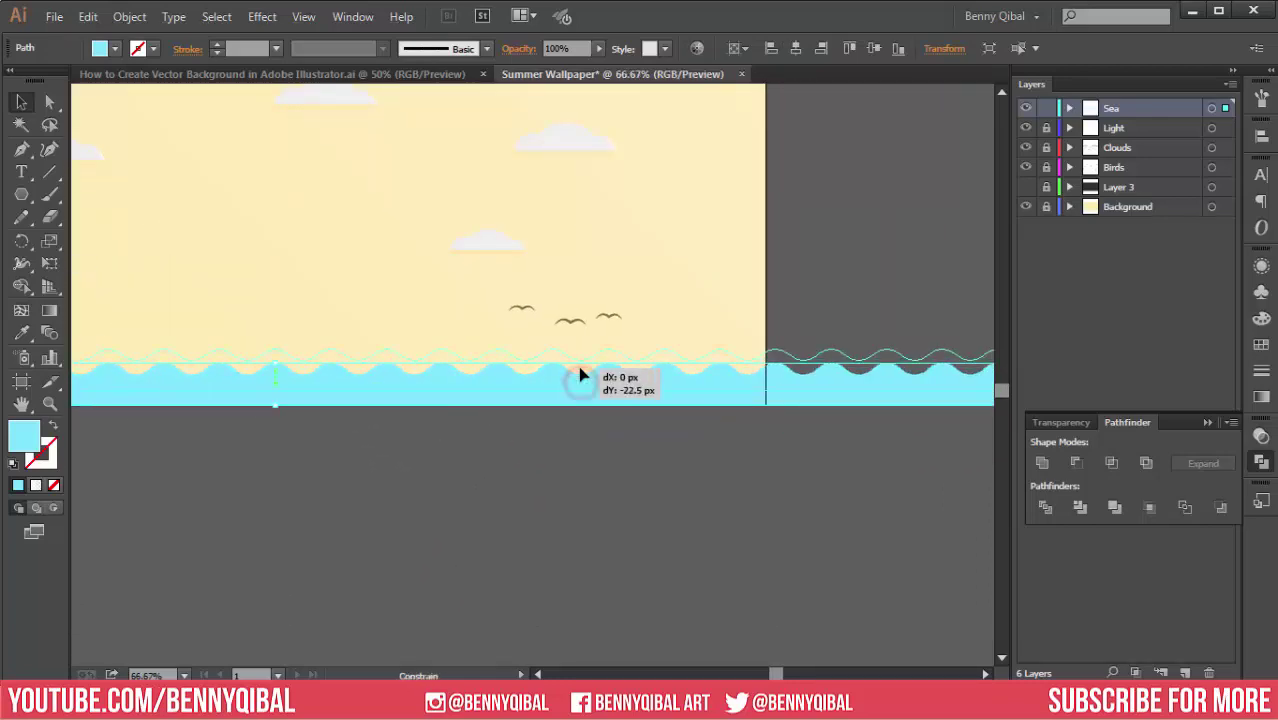
pyautogui.moveTo(580, 383)
pyautogui.mouseDown()
pyautogui.moveTo(580, 369)
pyautogui.moveTo(470, 378)
pyautogui.mouseUp()
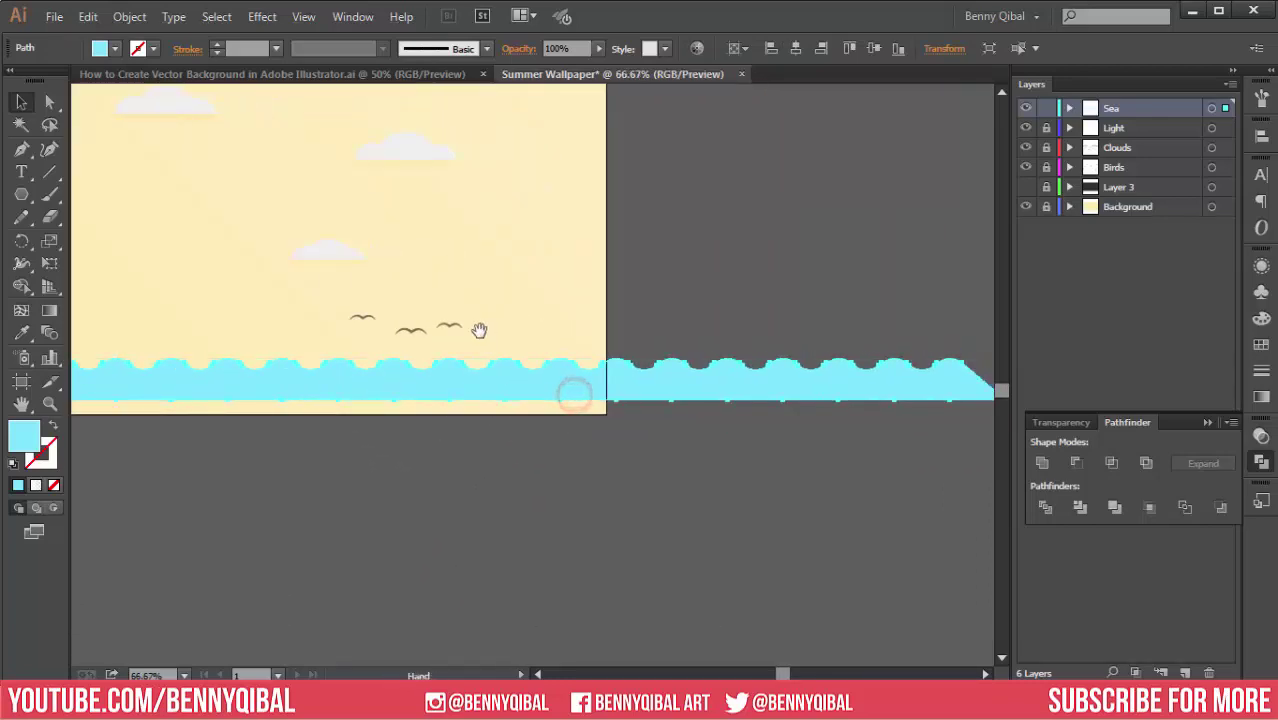
# - Zoom out to check the sea band, reselect the wave and zoom back in
pyautogui.keyDown('ctrl'); pyautogui.keyDown('alt'); pyautogui.click(378, 432); pyautogui.keyUp('alt'); pyautogui.keyUp('ctrl')
pyautogui.keyDown('ctrl'); pyautogui.keyDown('alt'); pyautogui.click(353, 449); pyautogui.keyUp('alt'); pyautogui.keyUp('ctrl')
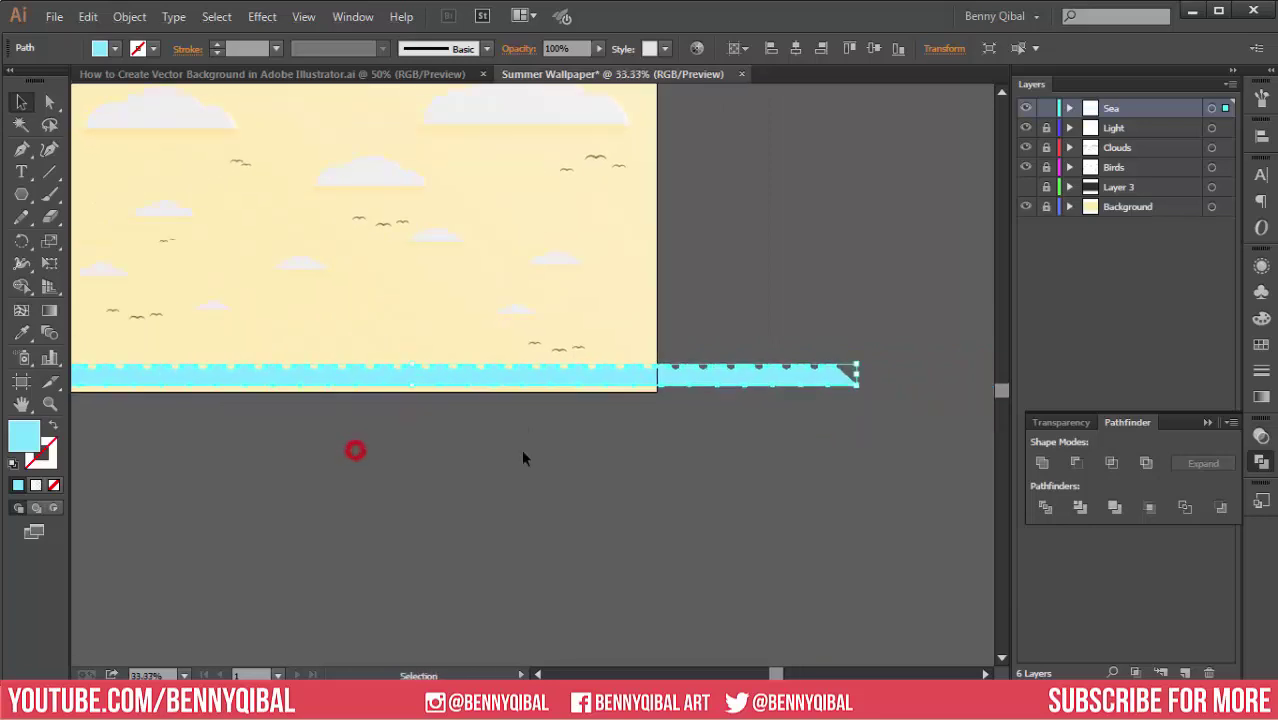
pyautogui.keyDown('ctrl'); pyautogui.keyDown('alt'); pyautogui.click(521, 449); pyautogui.keyUp('alt'); pyautogui.keyUp('ctrl')
pyautogui.keyDown('ctrl'); pyautogui.keyDown('alt'); pyautogui.click(447, 458); pyautogui.keyUp('alt'); pyautogui.keyUp('ctrl')
pyautogui.keyDown('ctrl'); pyautogui.click(445, 456); pyautogui.keyUp('ctrl')
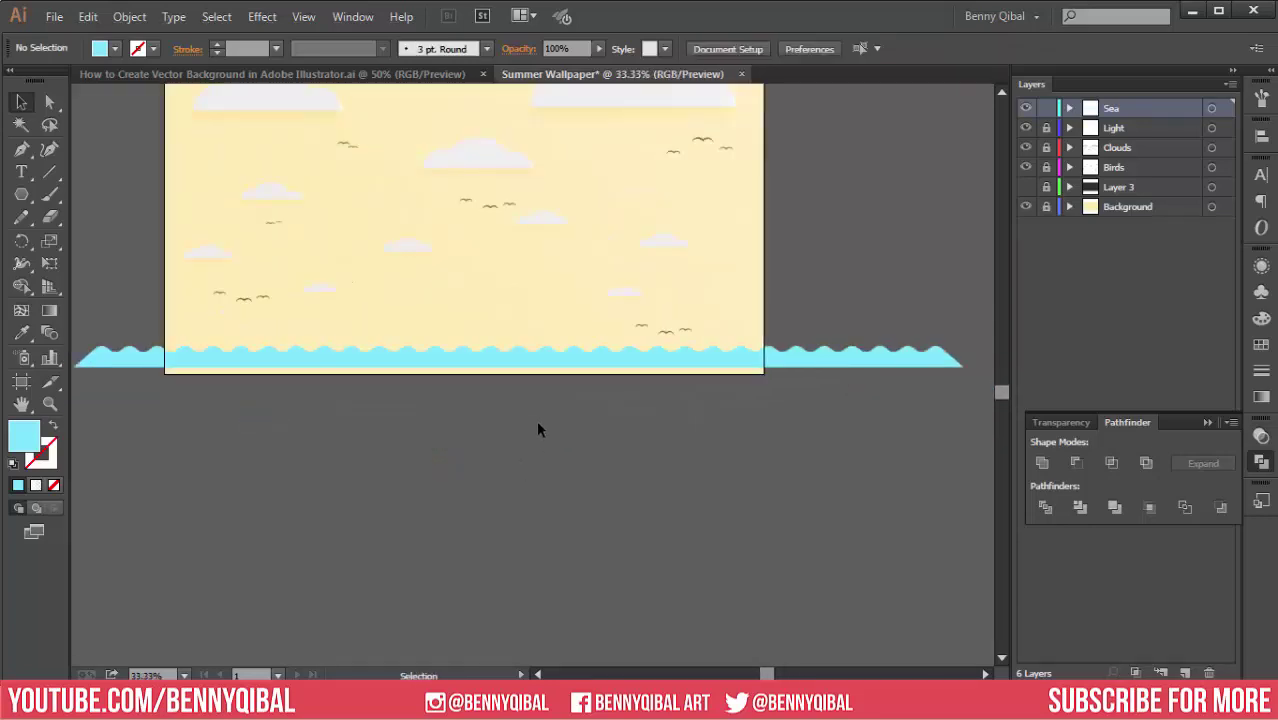
pyautogui.click(532, 381)
pyautogui.keyDown('ctrl'); pyautogui.click(613, 340); pyautogui.keyUp('ctrl')
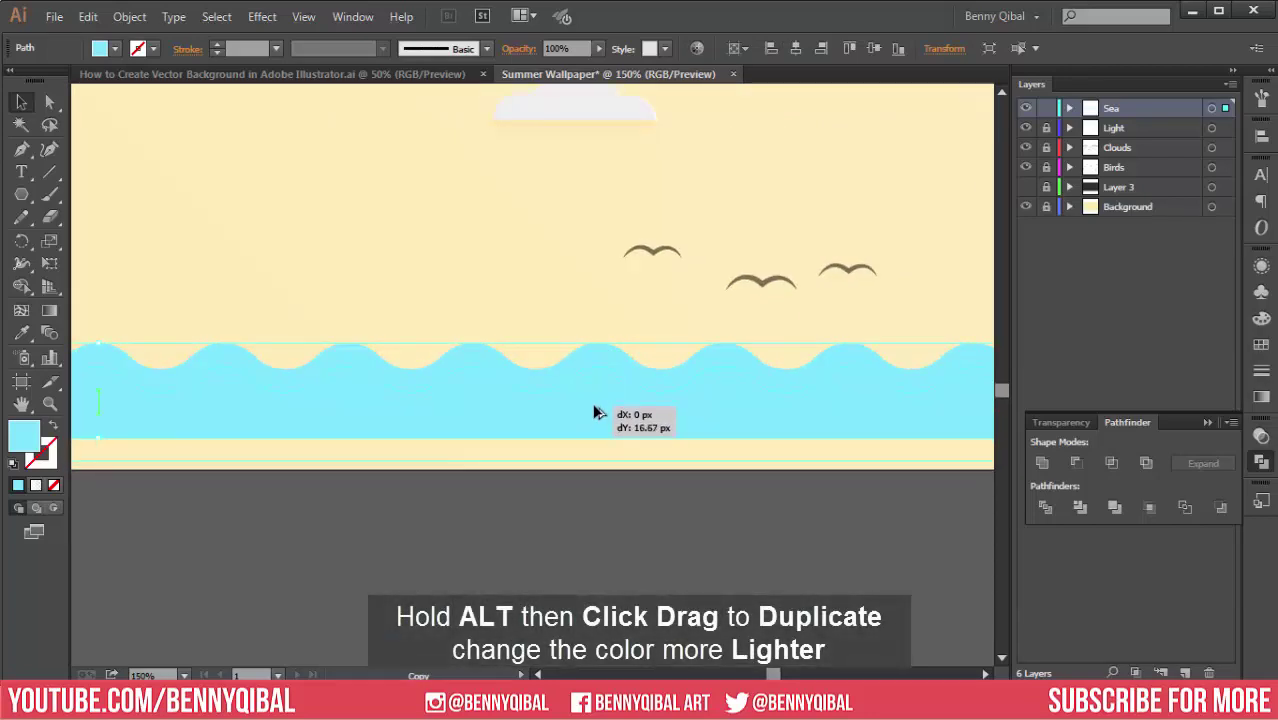
# - Duplicate the wave slightly lower and fill the copy with pale blue B4F2FC
pyautogui.moveTo(594, 402); pyautogui.dragTo(597, 412)
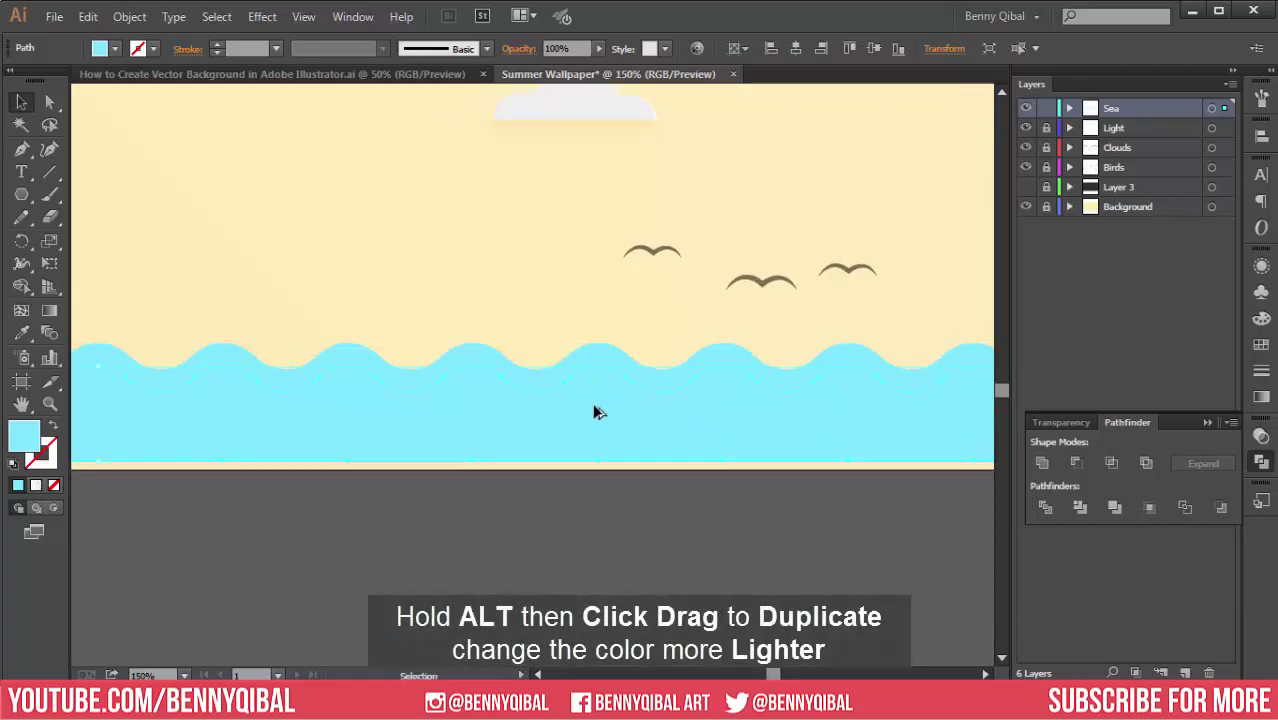
pyautogui.doubleClick(27, 437)
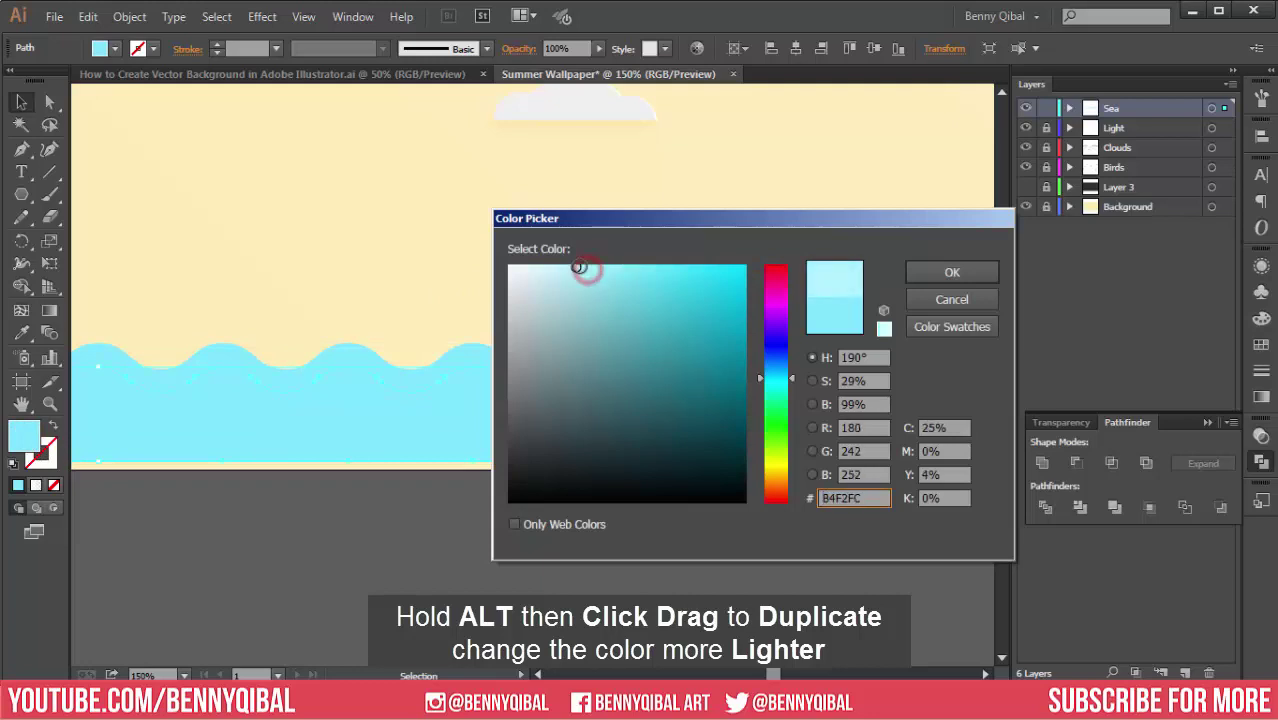
pyautogui.click(938, 277)
pyautogui.click(696, 517)
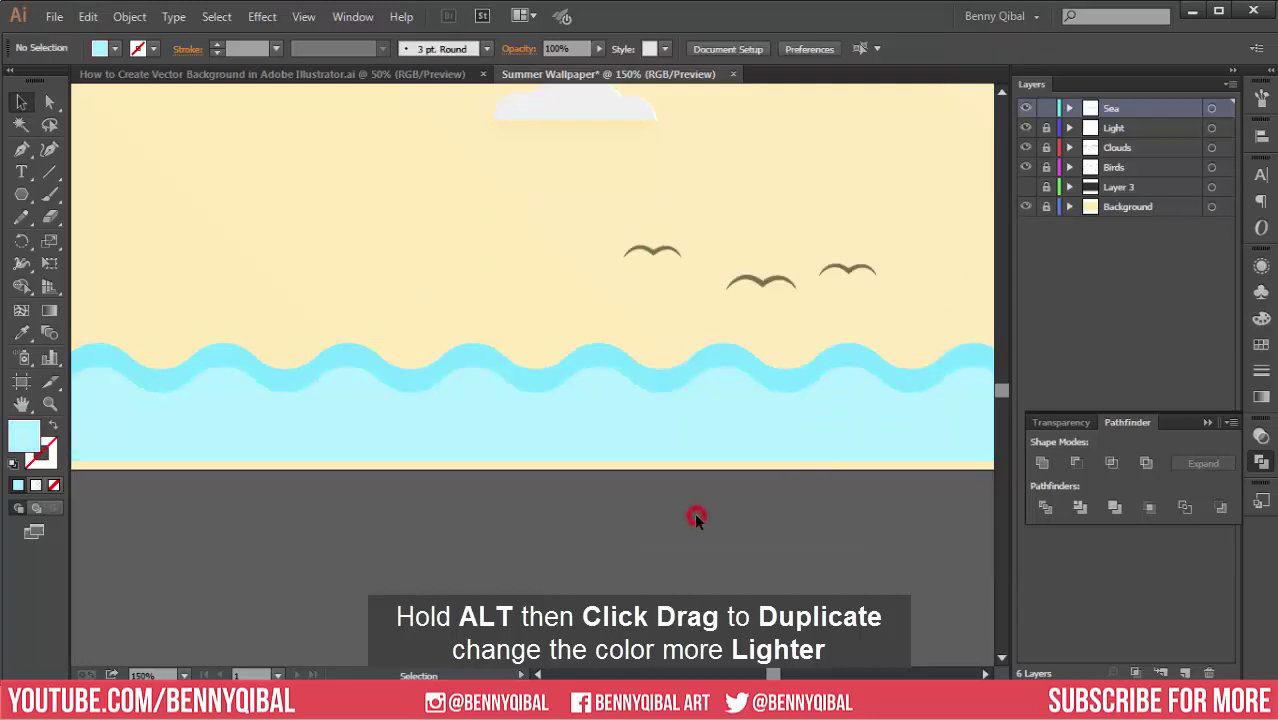
# - Stretch the pale blue wave copy wider to the right and nudge it down
pyautogui.scroll(-4, 632, 485)
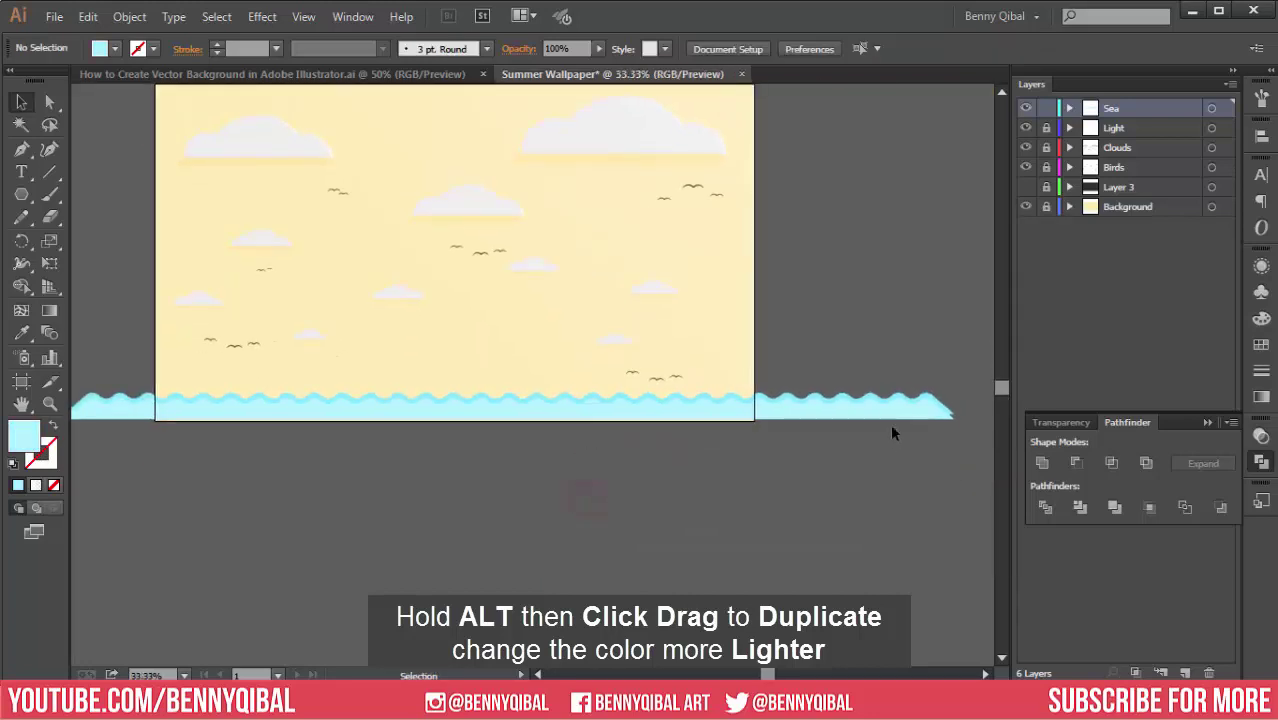
pyautogui.click(890, 410)
pyautogui.scroll(-1, 833, 462)
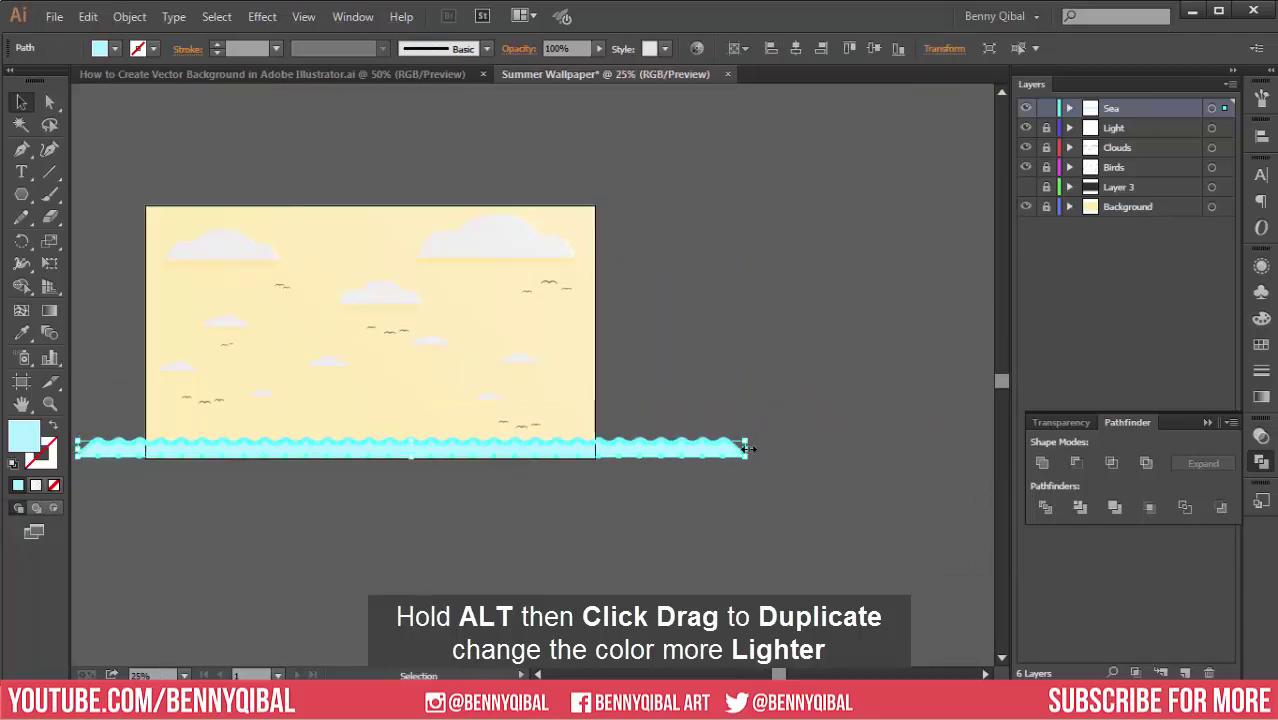
pyautogui.moveTo(748, 456); pyautogui.dragTo(797, 485)
pyautogui.scroll(2, 740, 452)
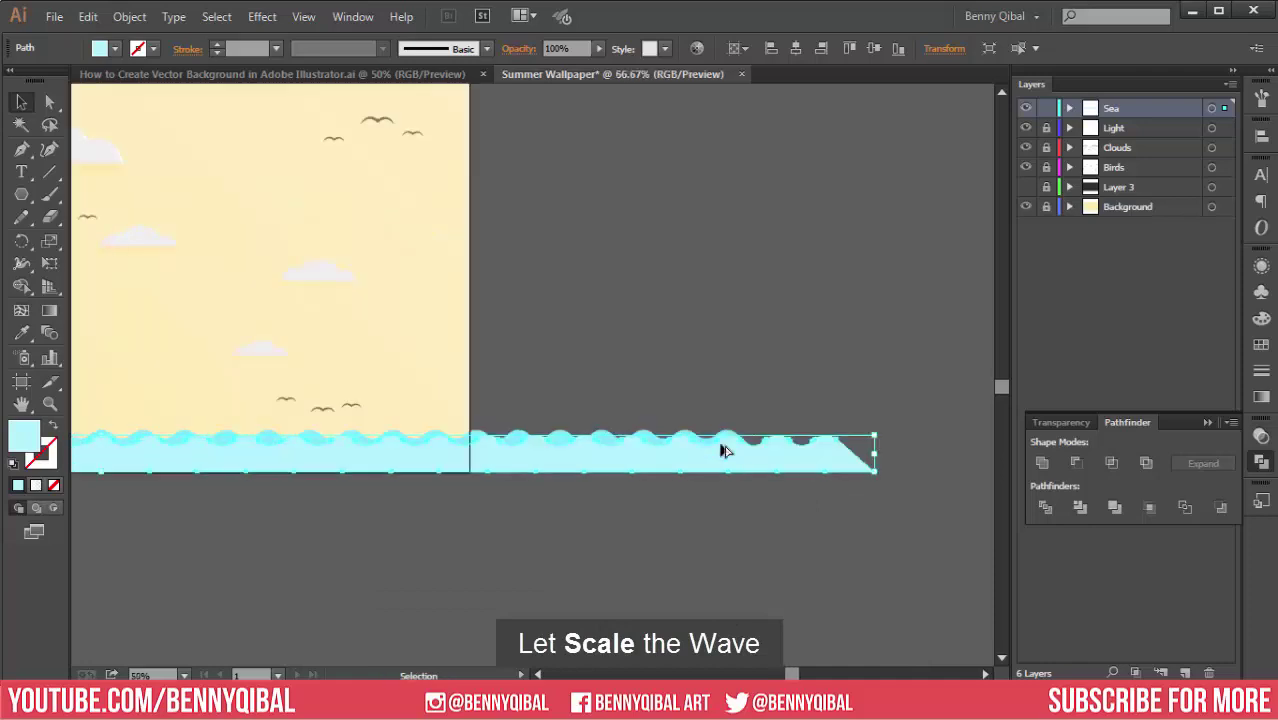
pyautogui.scroll(3, 710, 448)
pyautogui.moveTo(669, 467); pyautogui.dragTo(669, 475)
pyautogui.scroll(-3, 570, 460)
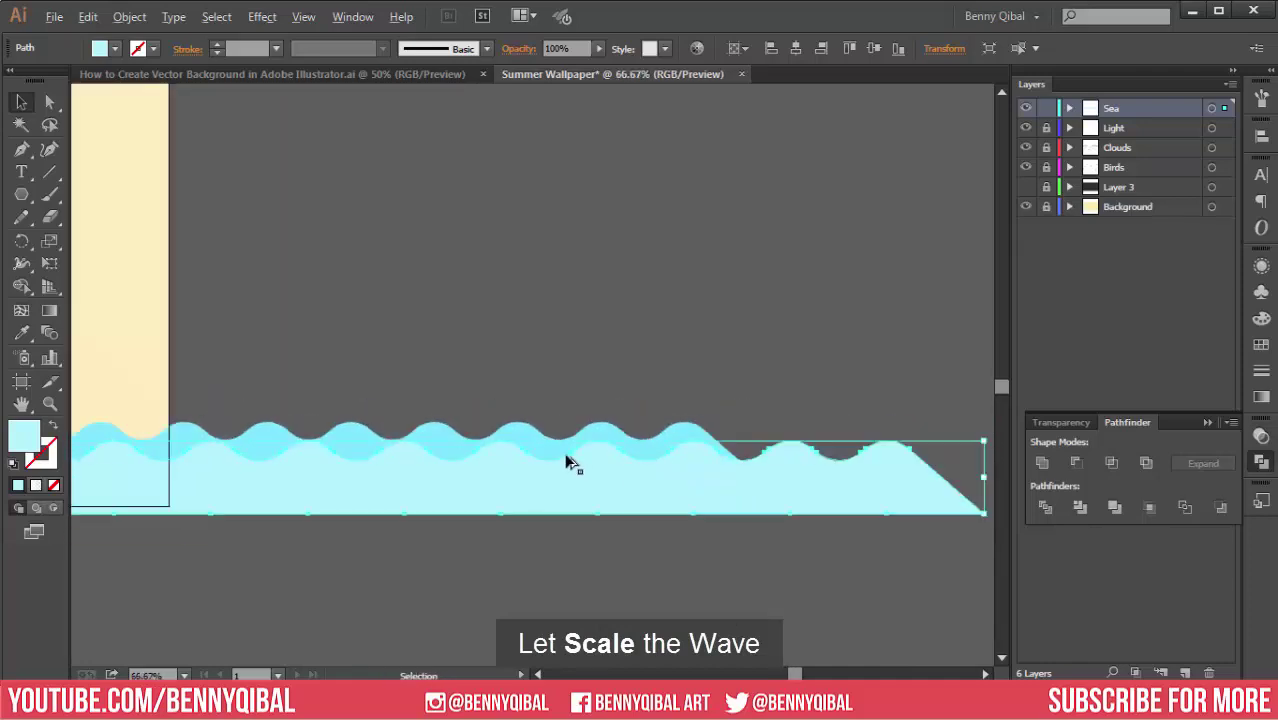
pyautogui.moveTo(380, 471)
pyautogui.mouseDown()
pyautogui.moveTo(500, 480)
pyautogui.moveTo(585, 461)
pyautogui.mouseUp()
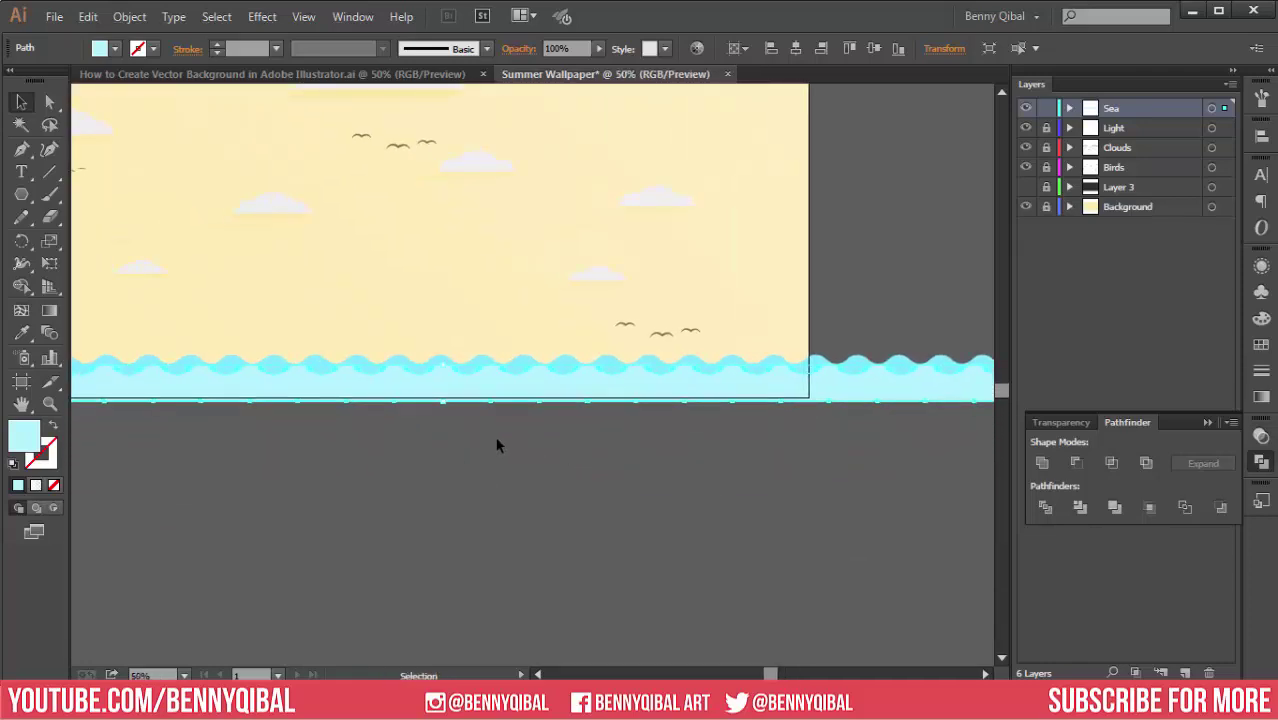
pyautogui.scroll(3, 455, 400)
pyautogui.scroll(-2, 460, 402)
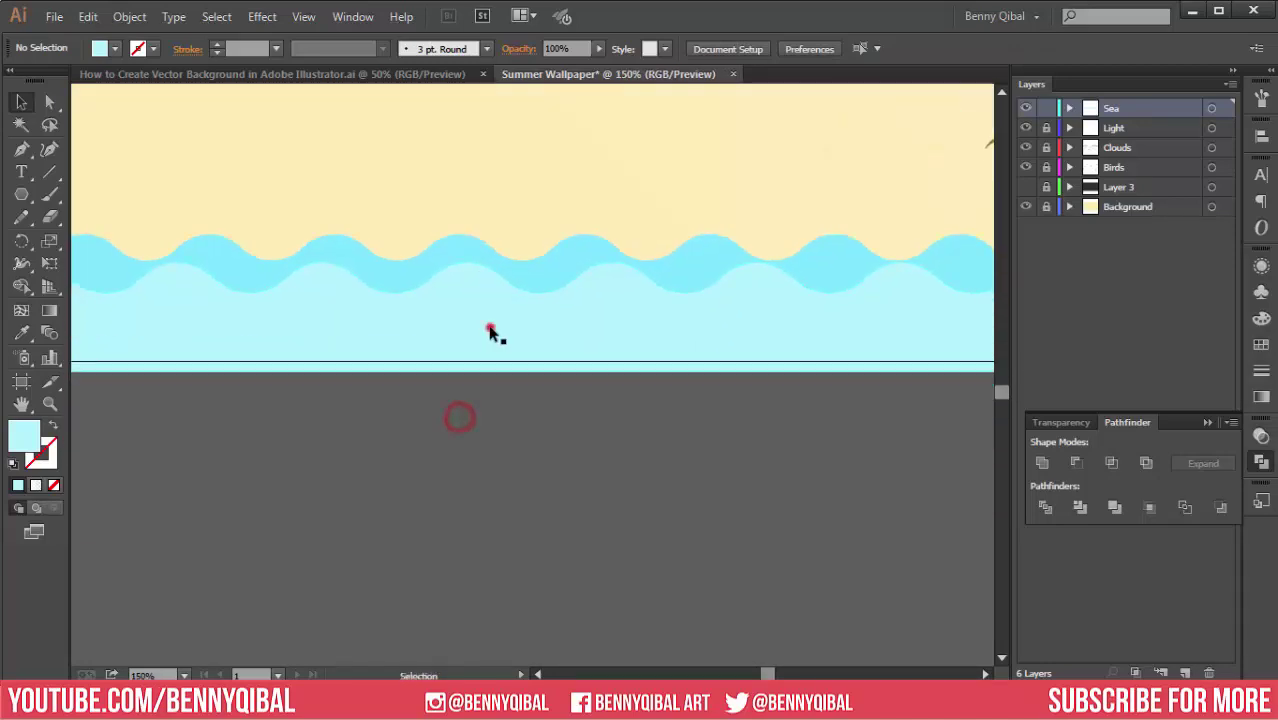
# - Duplicate the wave again further down and stretch the new copy wider
pyautogui.moveTo(478, 306); pyautogui.dragTo(468, 372)
pyautogui.scroll(-4, 468, 372)
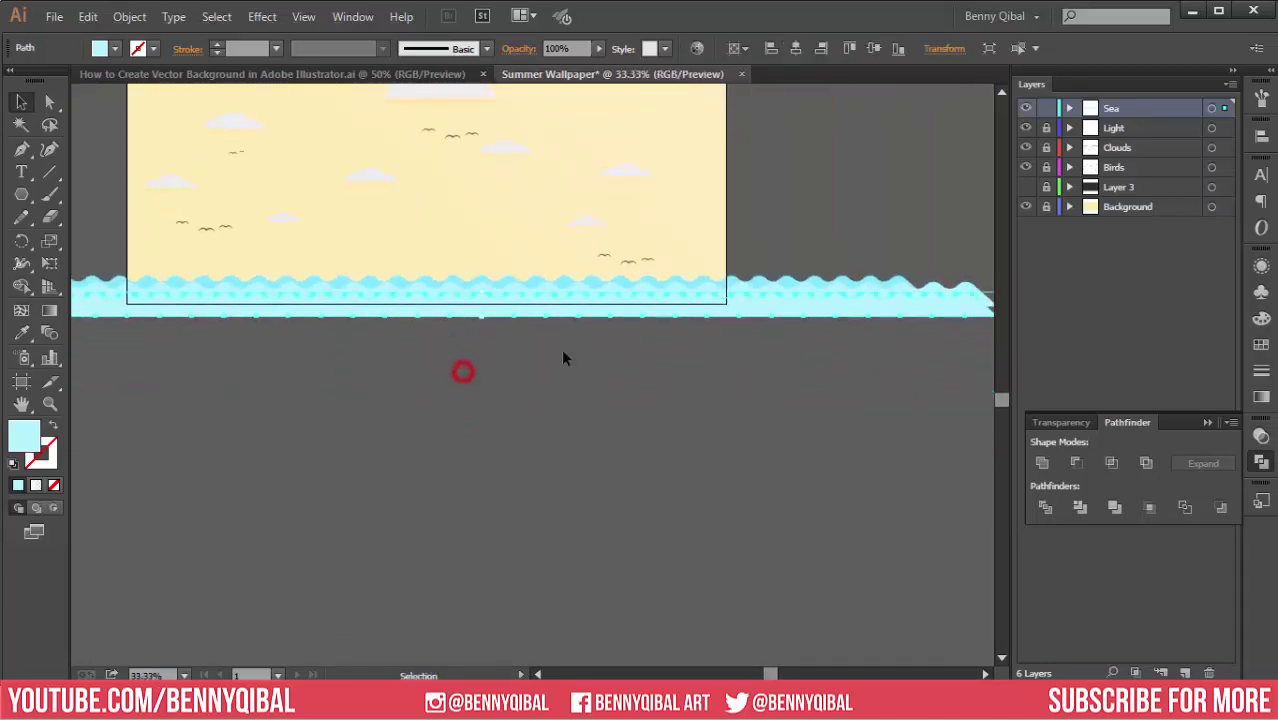
pyautogui.scroll(-1, 565, 357)
pyautogui.moveTo(680, 353); pyautogui.dragTo(556, 385)
pyautogui.moveTo(784, 347)
pyautogui.mouseDown()
pyautogui.moveTo(812, 380)
pyautogui.moveTo(880, 412)
pyautogui.mouseUp()
pyautogui.scroll(4, 480, 335)
pyautogui.moveTo(453, 311); pyautogui.dragTo(456, 294)
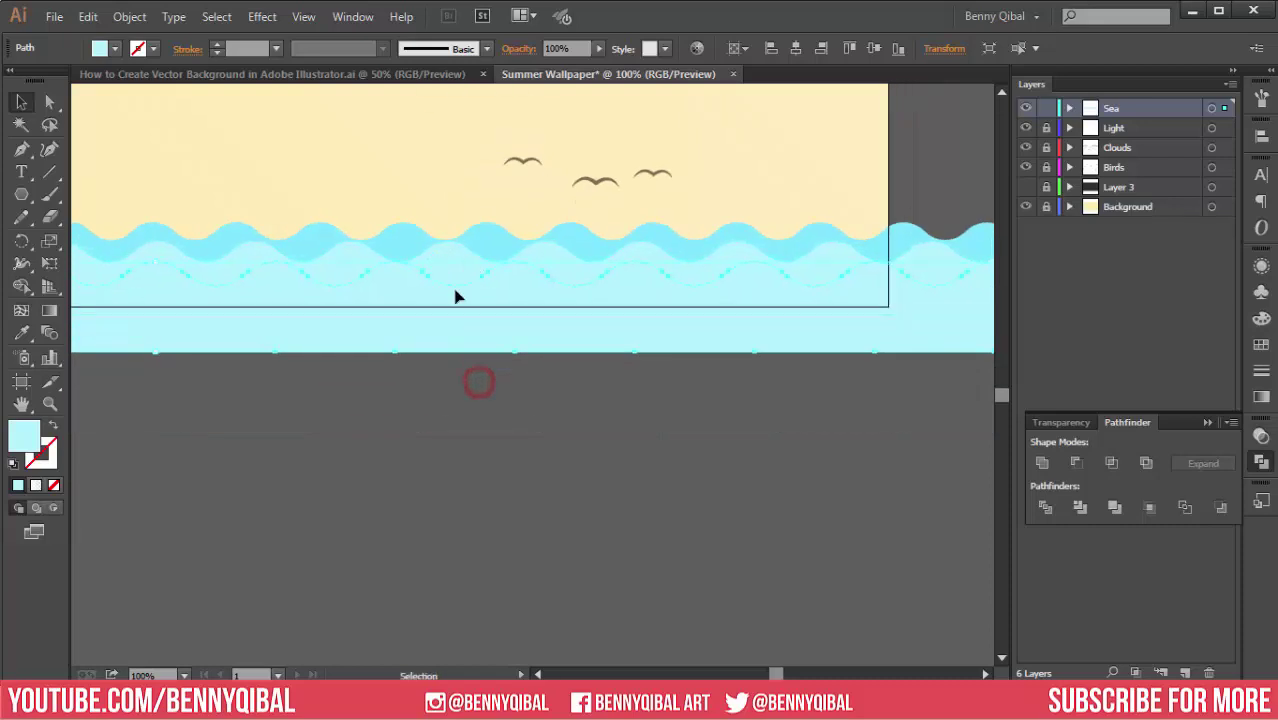
# - Eyedrop the original cyan onto the lowest wave band
pyautogui.click(21, 333)
pyautogui.click(392, 231)
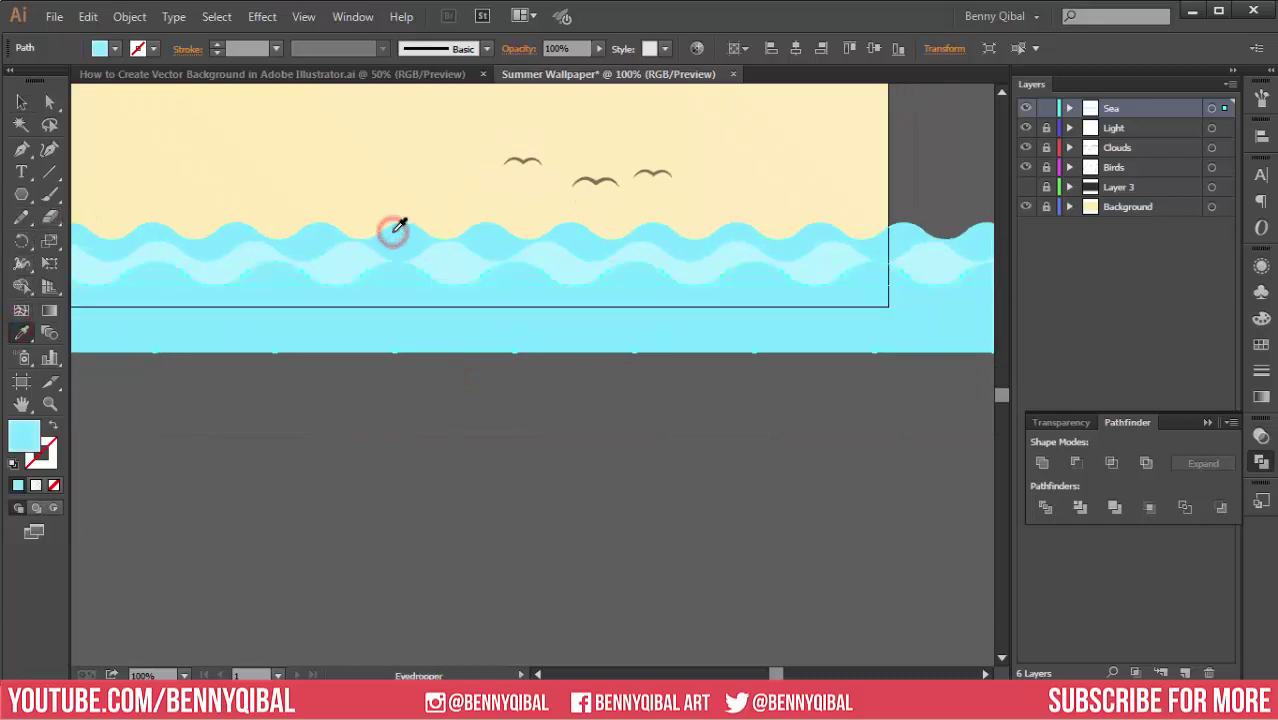
pyautogui.click(20, 101)
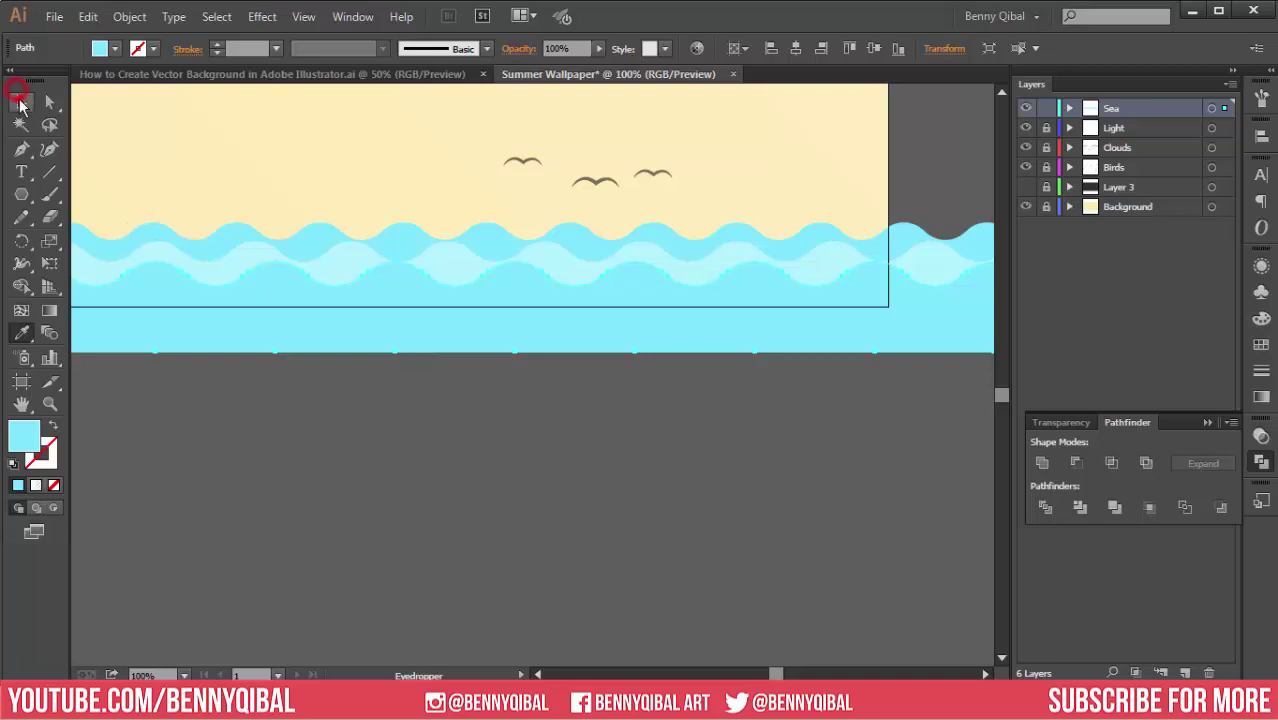
# - Draw a rectangle over the artboard's sea area to serve as the clipping shape
pyautogui.click(275, 402)
pyautogui.hotkey('ctrl', '-')
pyautogui.hotkey('ctrl', '-')
pyautogui.moveTo(262, 365)
pyautogui.mouseDown()
pyautogui.moveTo(414, 341)
pyautogui.moveTo(366, 320)
pyautogui.mouseUp()
pyautogui.hotkey('ctrl', '-')
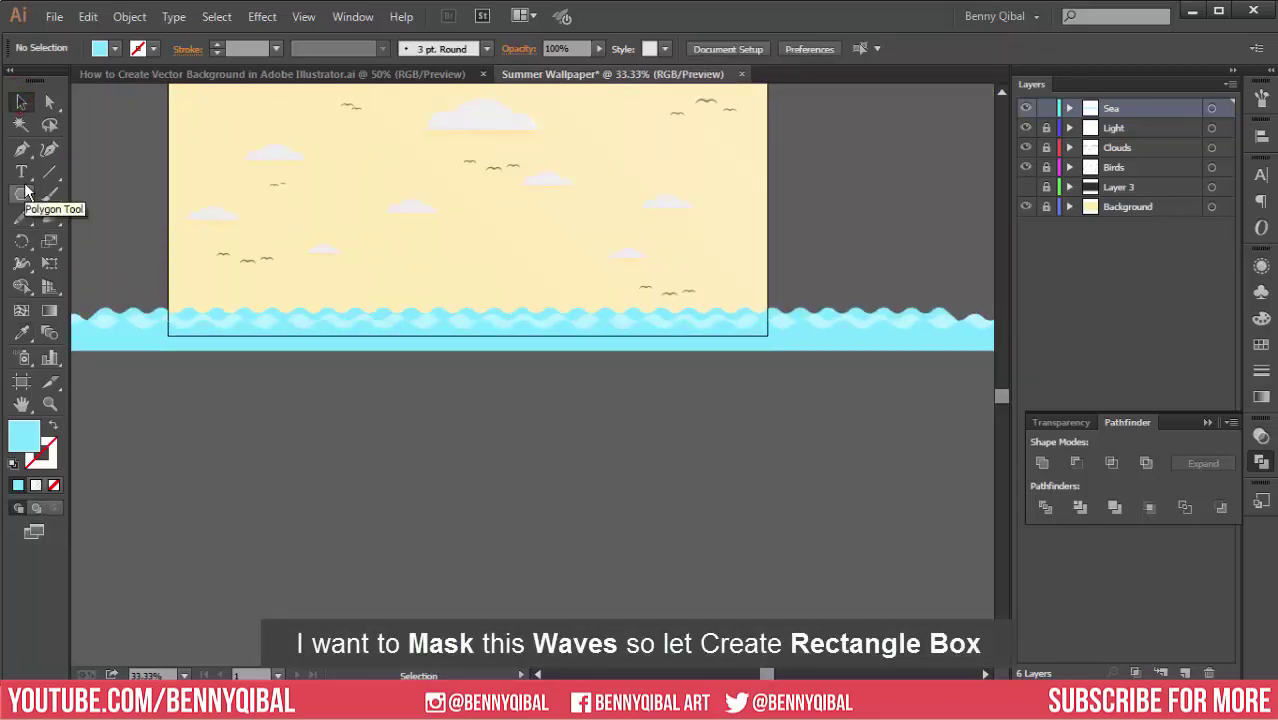
pyautogui.click(24, 193)
pyautogui.click(73, 195)
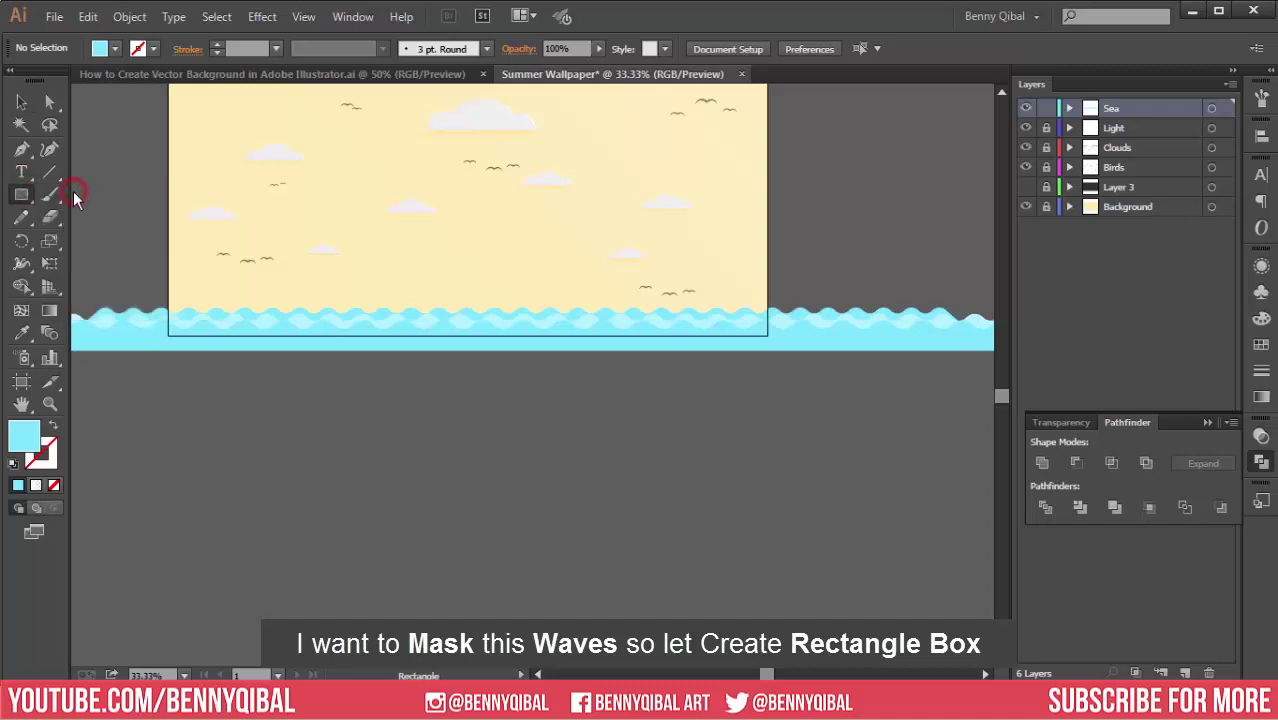
pyautogui.hotkey('ctrl', '+')
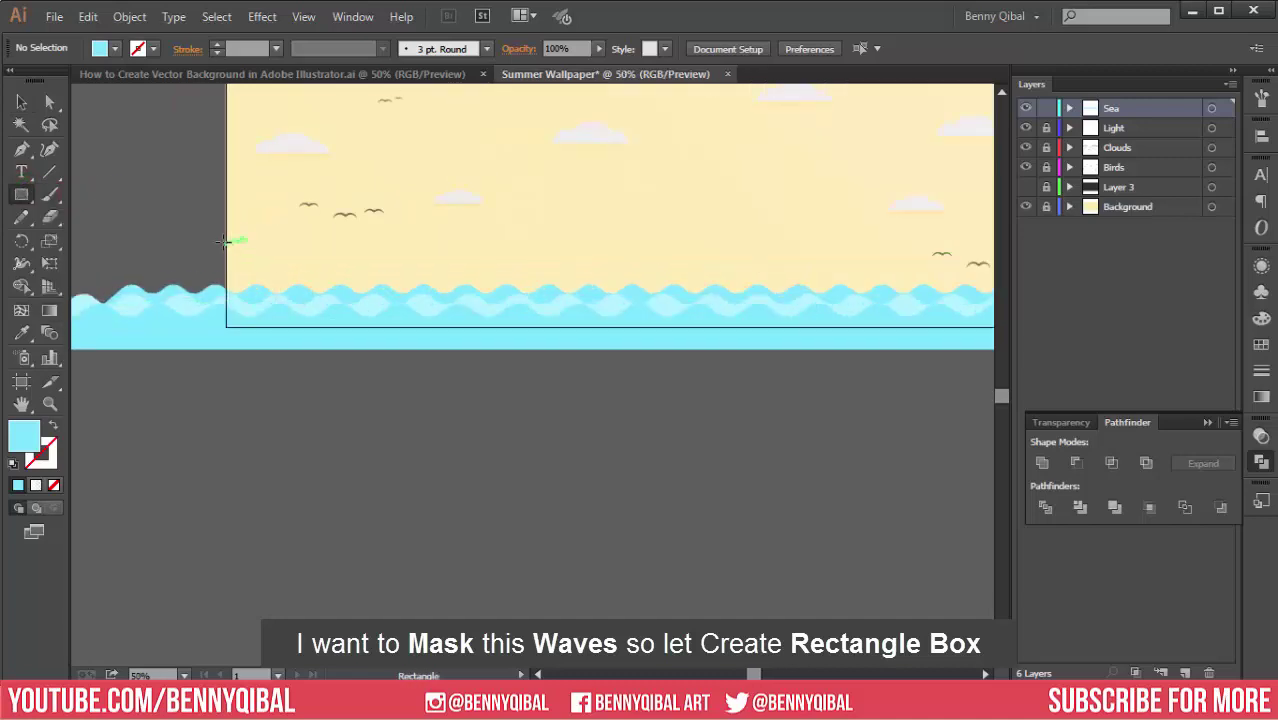
pyautogui.moveTo(228, 237); pyautogui.dragTo(869, 324)
pyautogui.hotkey('ctrl', '-')
pyautogui.hotkey('ctrl', '-')
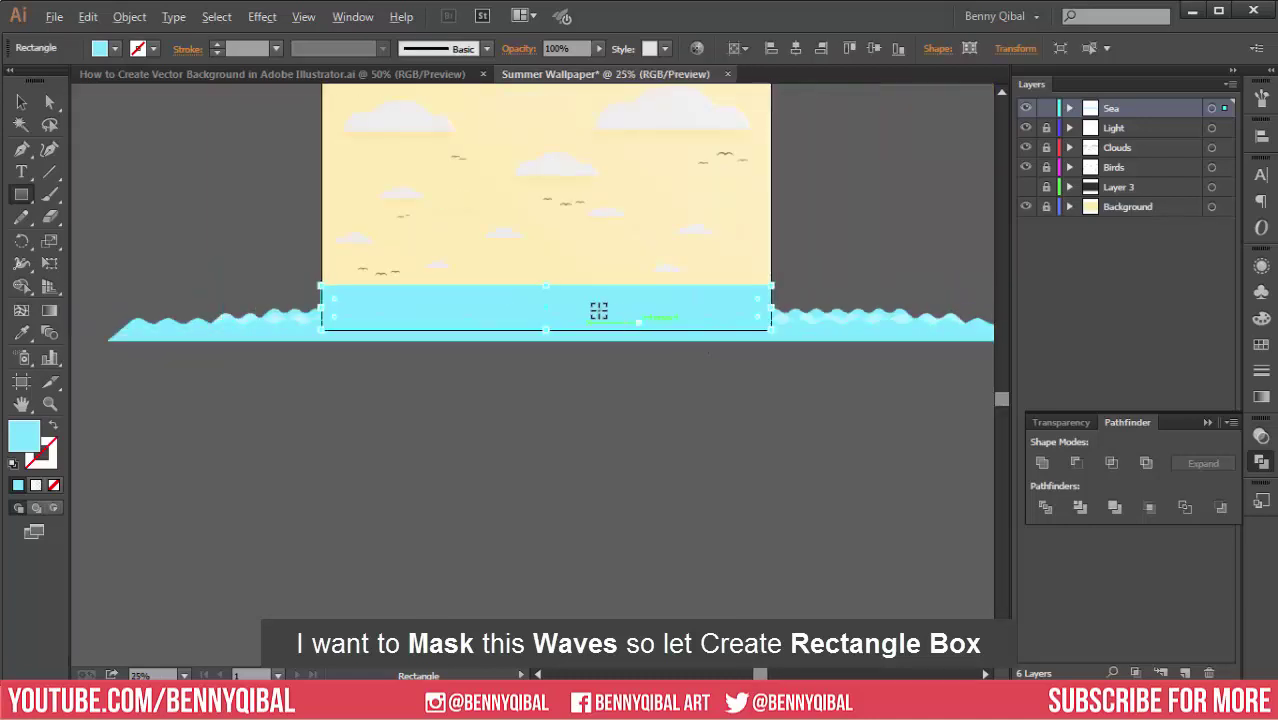
pyautogui.click(21, 101)
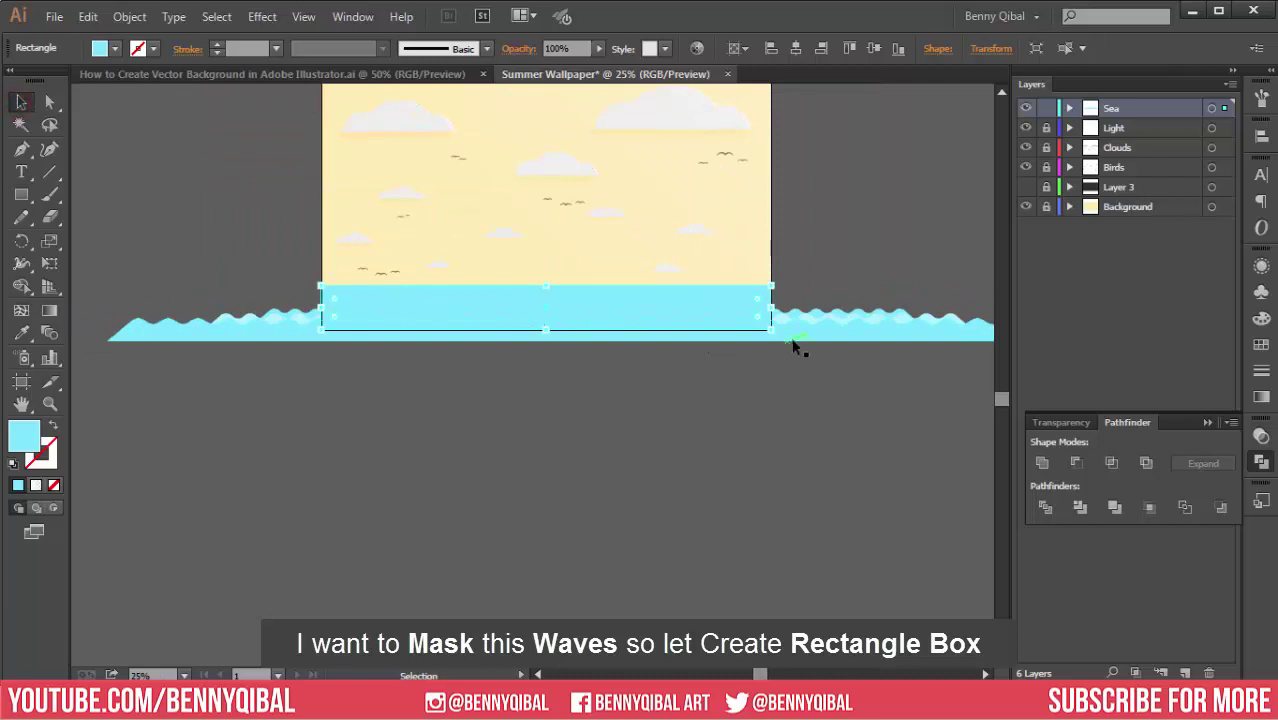
# - Select all items in the Sea layer and make a clipping mask from the rectangle
pyautogui.click(1069, 108)
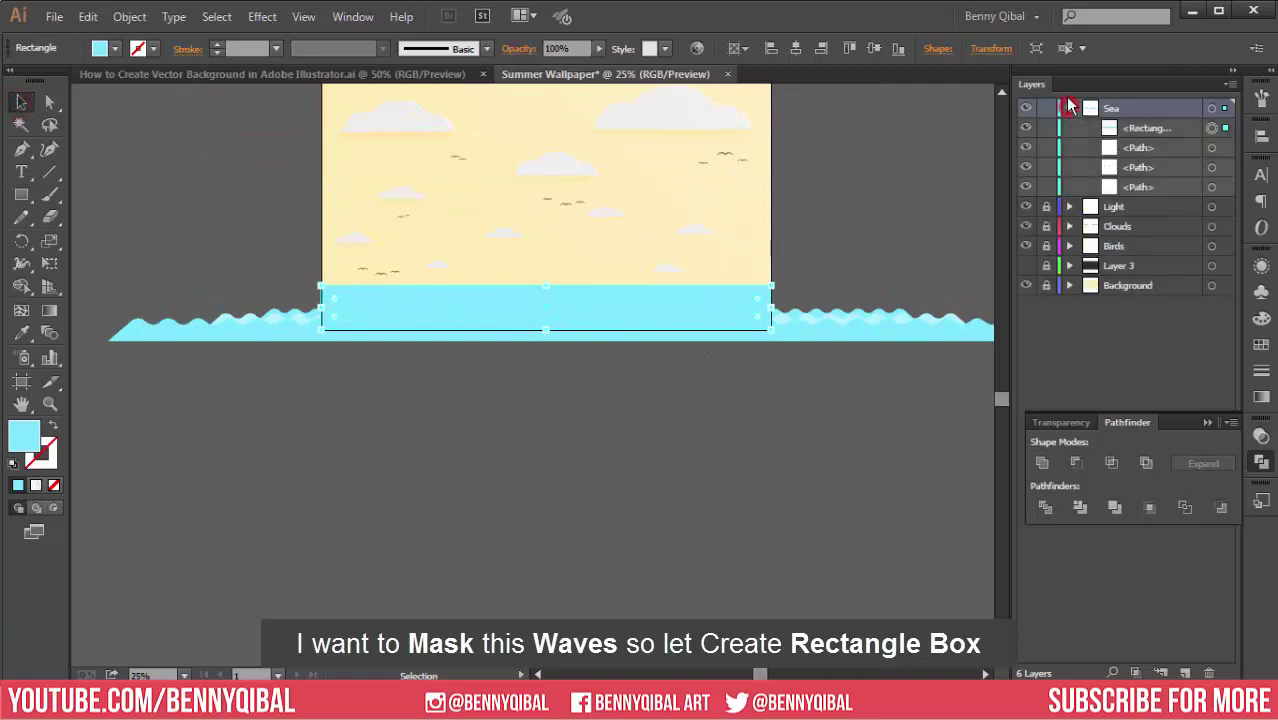
pyautogui.click(1211, 108)
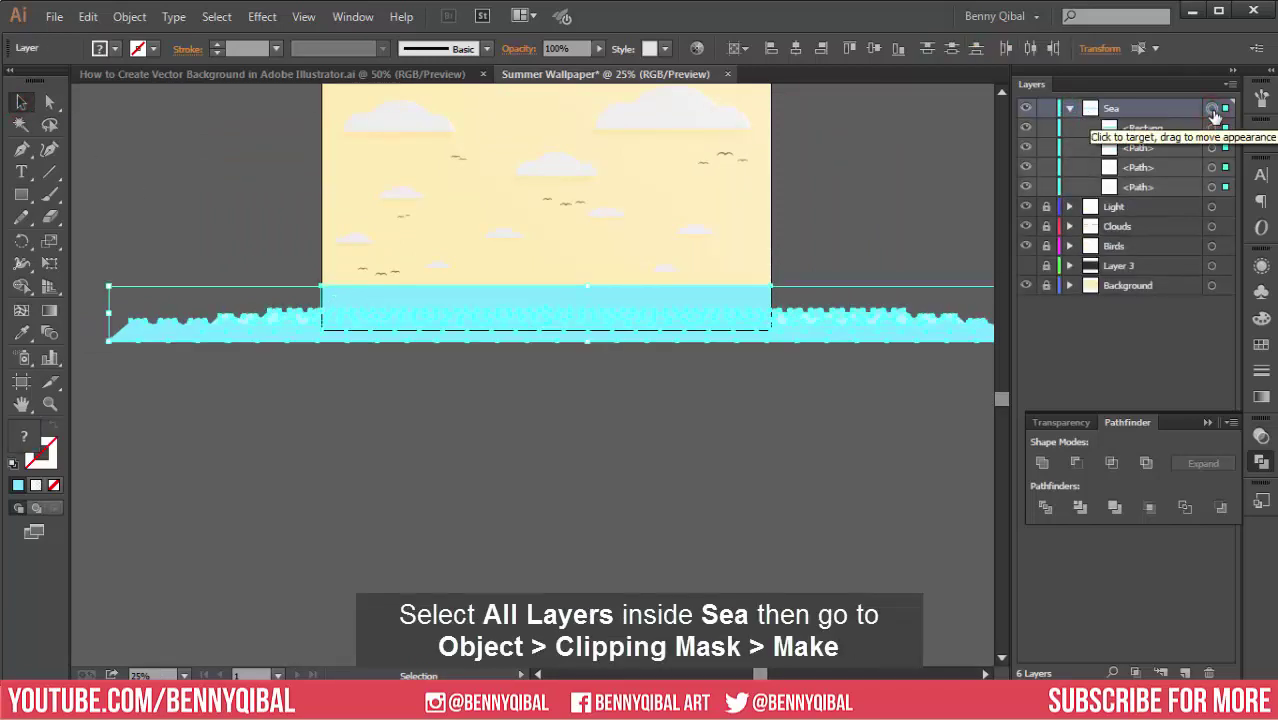
pyautogui.click(129, 17)
pyautogui.moveTo(154, 492)
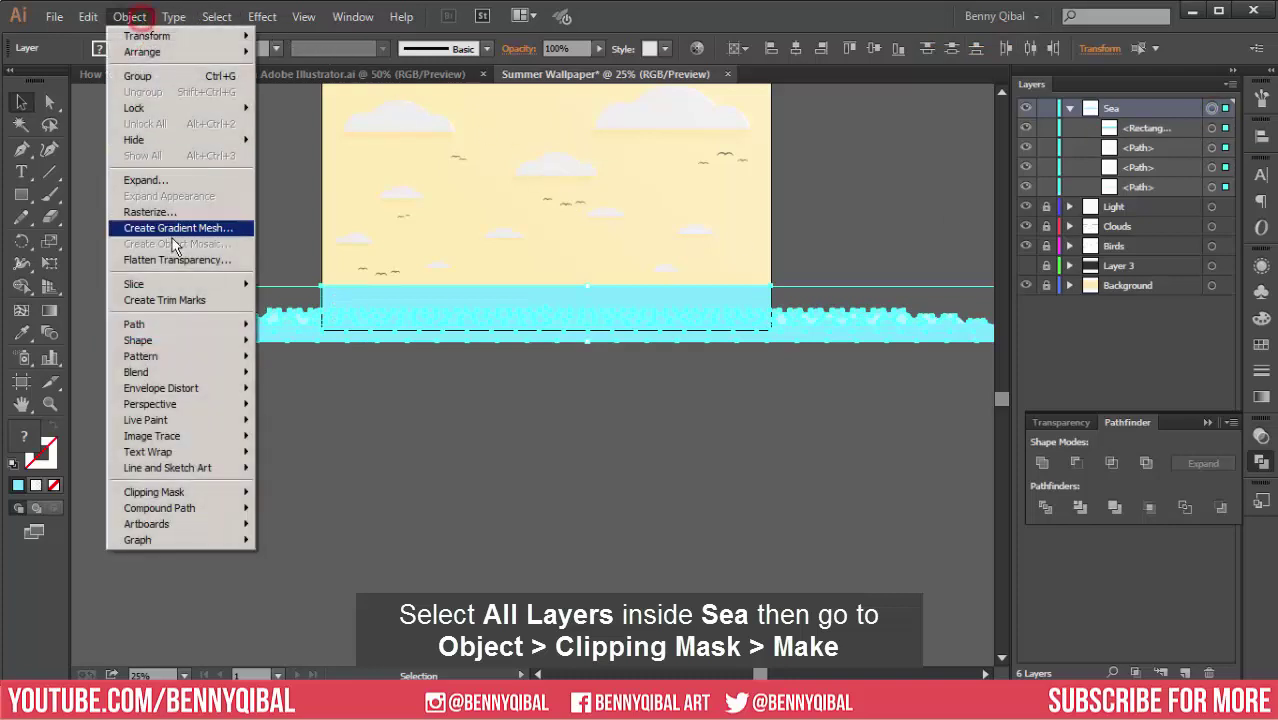
pyautogui.click(276, 492)
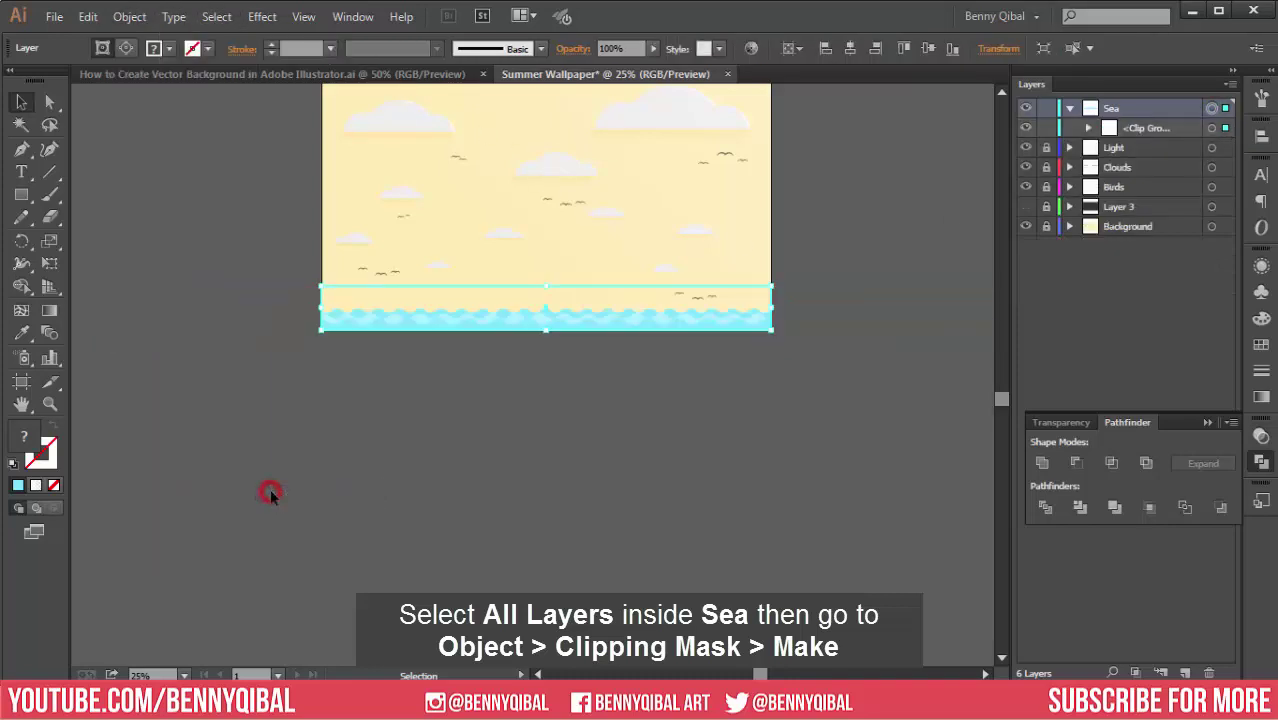
pyautogui.click(556, 436)
pyautogui.scroll(1, 580, 330)
pyautogui.scroll(3, 540, 390)
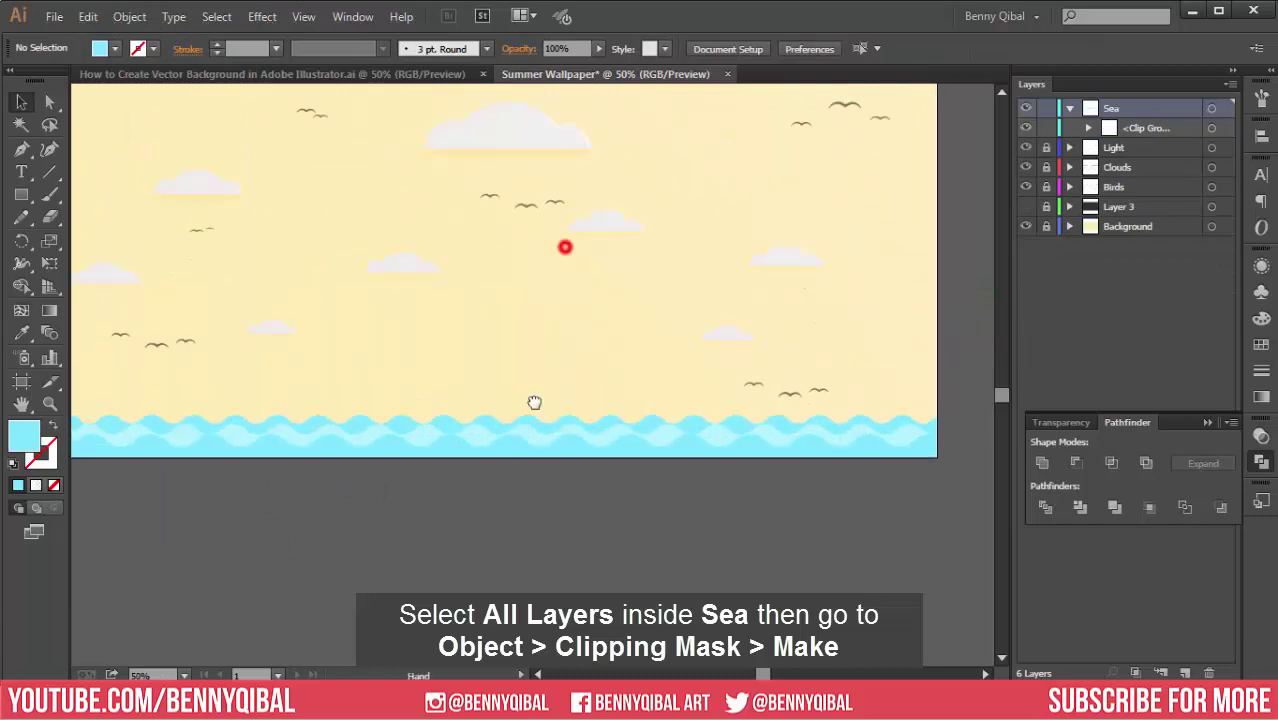
pyautogui.click(1067, 108)
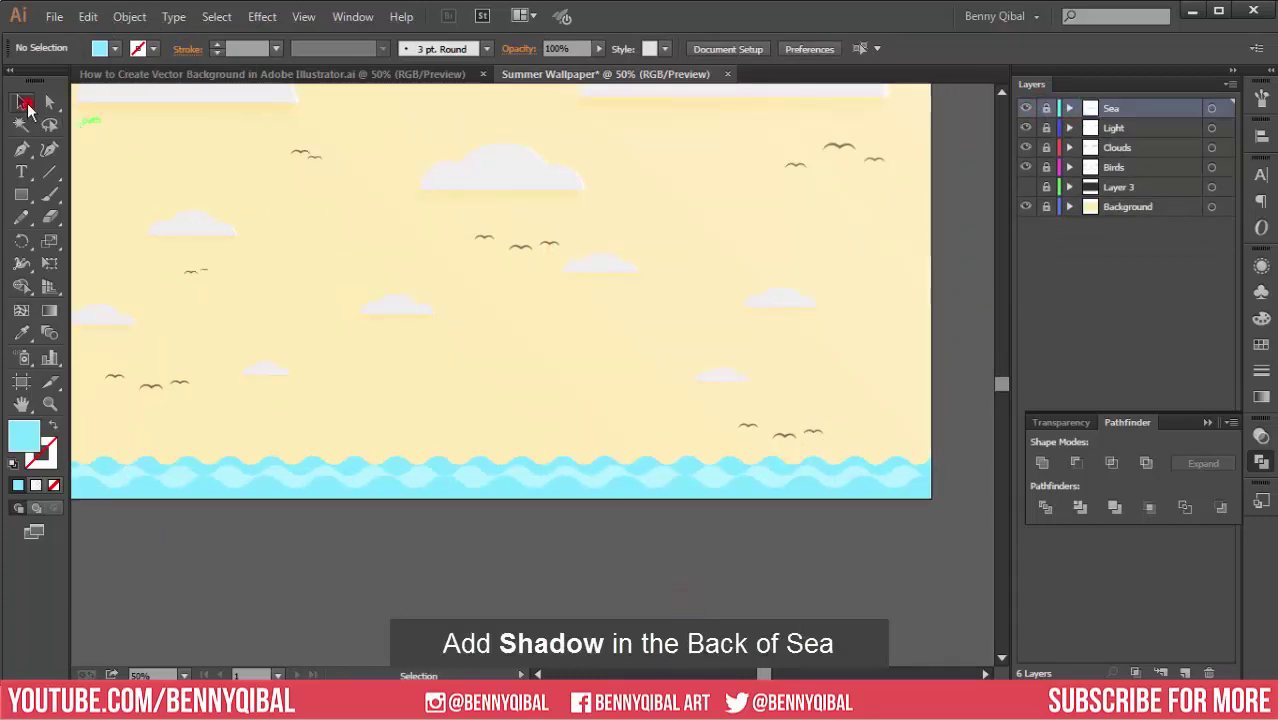
# - Create a new layer above Light and name it 'Shadow'
pyautogui.click(1139, 127)
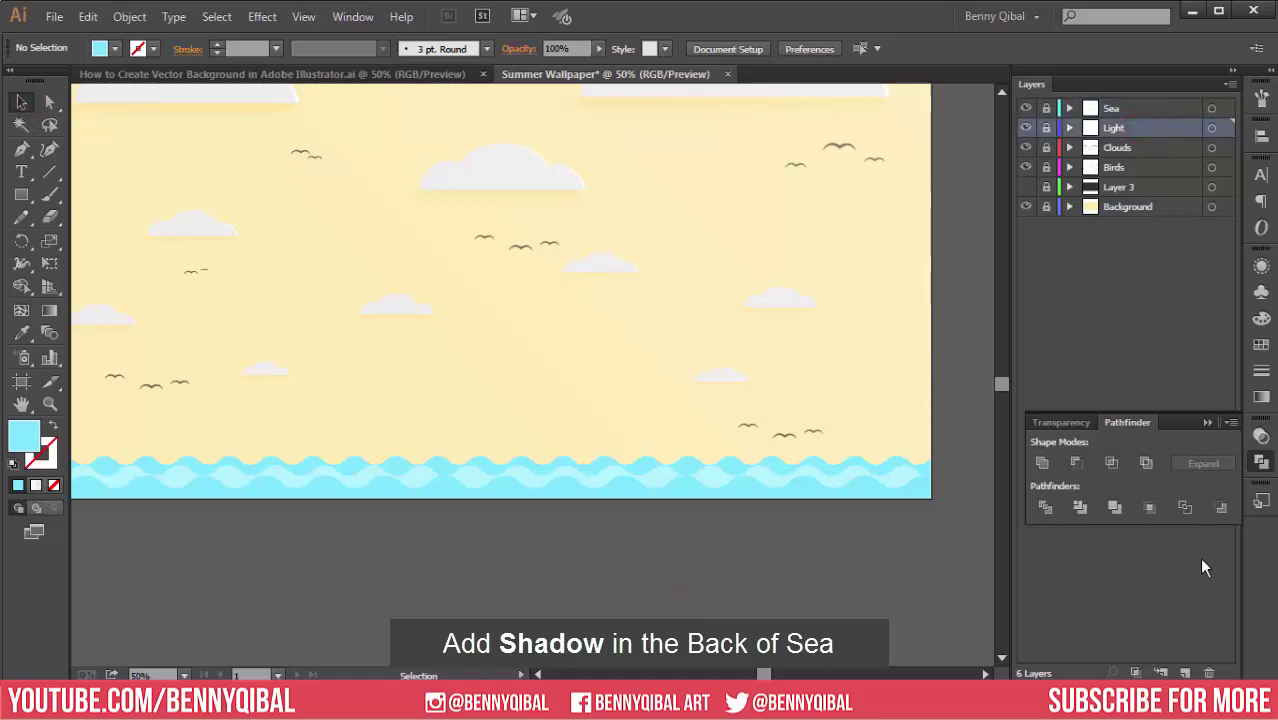
pyautogui.click(1185, 672)
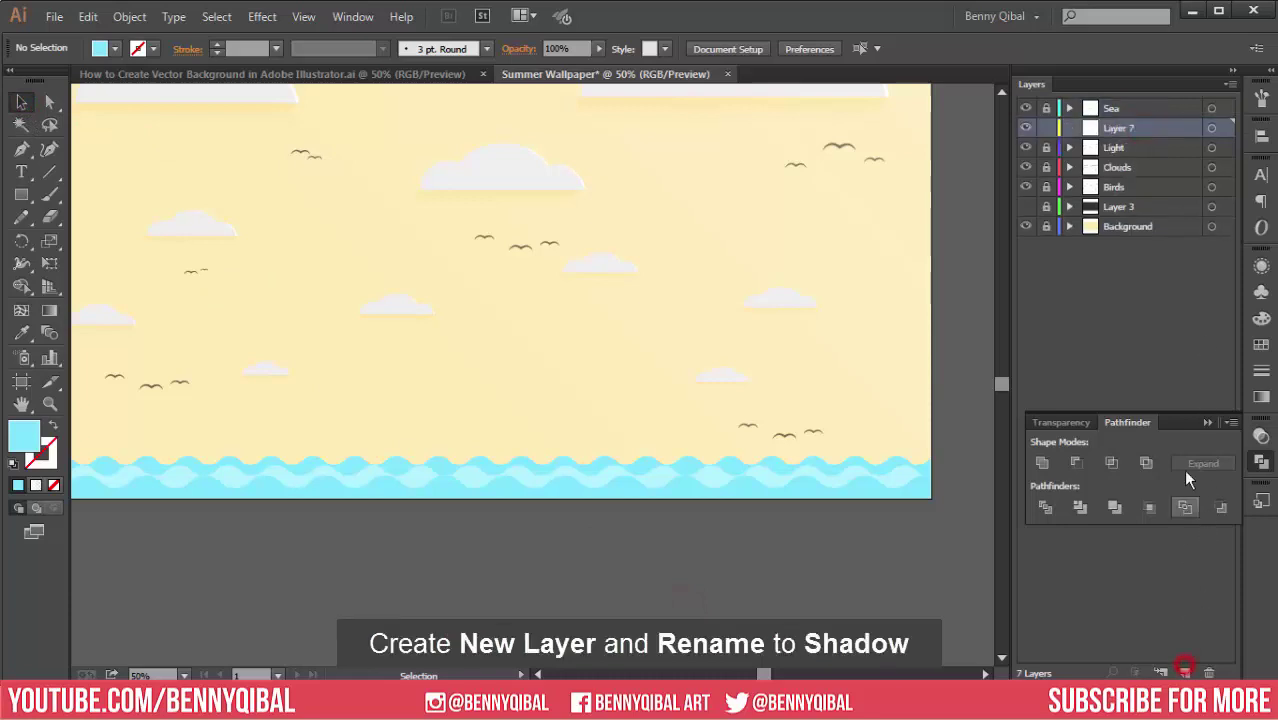
pyautogui.doubleClick(1122, 127)
pyautogui.write('Shadow')
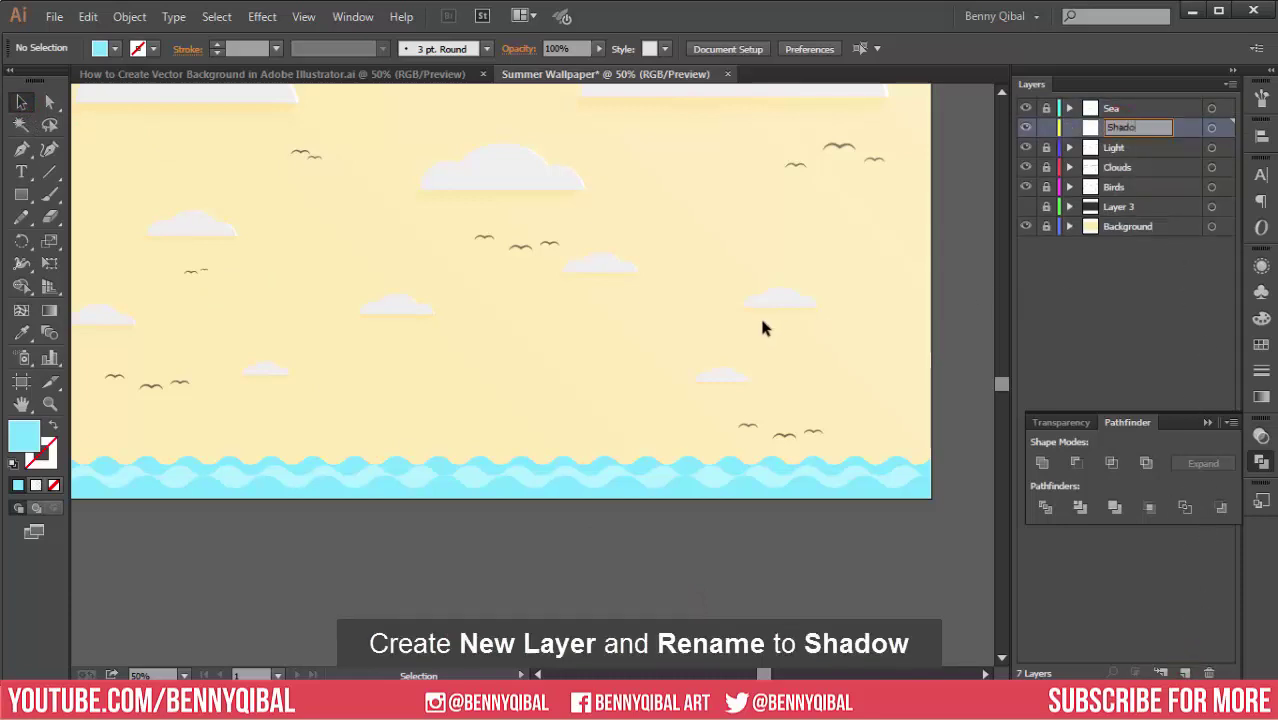
pyautogui.press('Return')
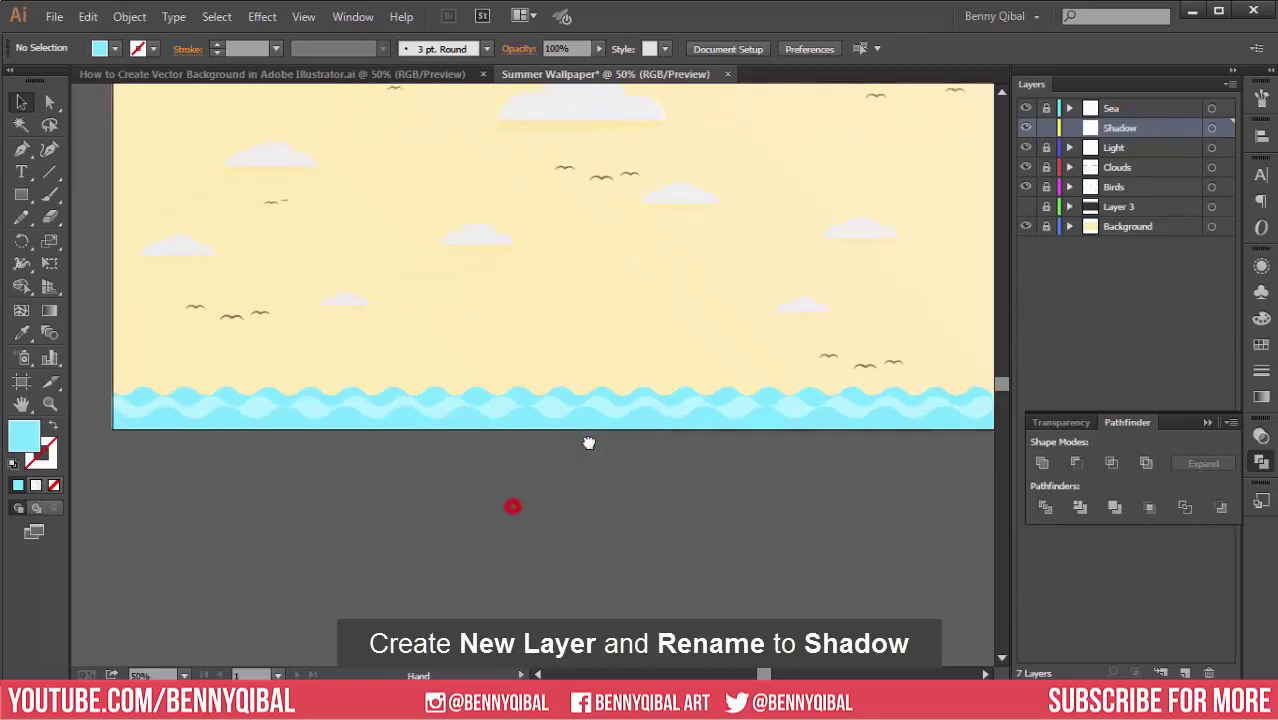
# - Draw a 1920 px wide rectangle across the sea band on the Shadow layer
pyautogui.moveTo(508, 507); pyautogui.dragTo(589, 439)
pyautogui.click(21, 194)
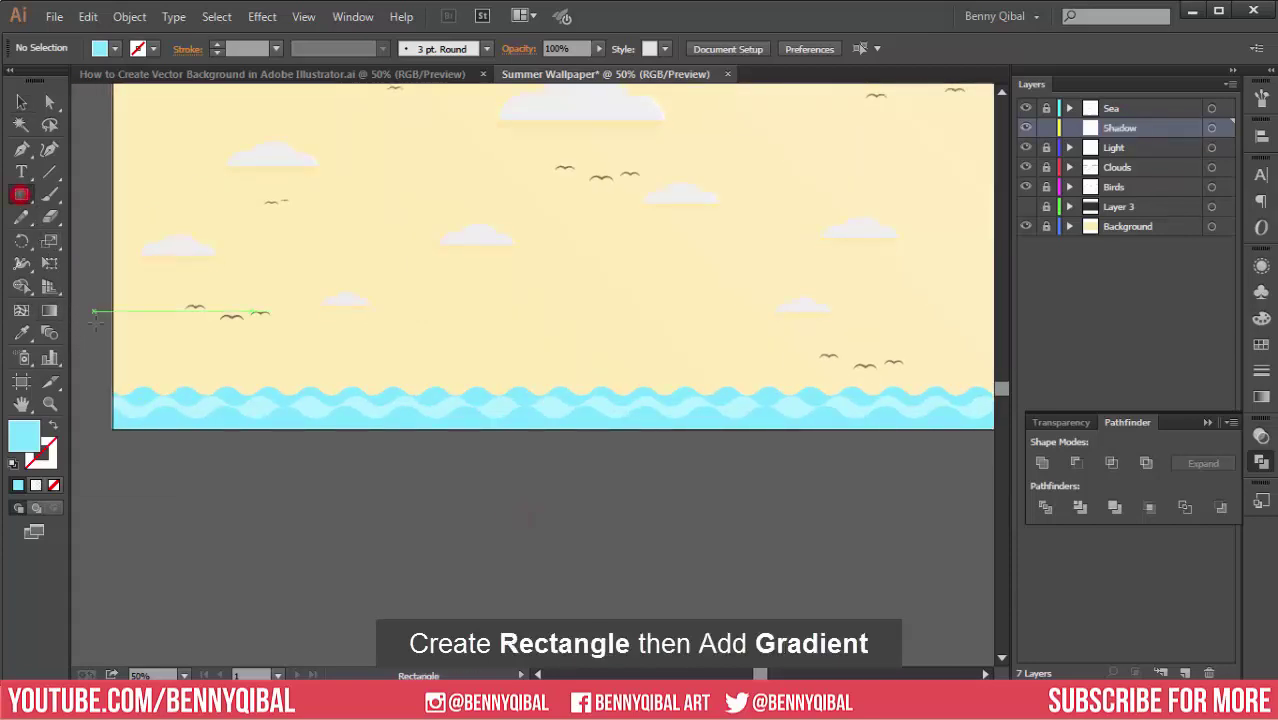
pyautogui.moveTo(112, 364); pyautogui.dragTo(252, 428)
pyautogui.moveTo(368, 434); pyautogui.dragTo(743, 430)
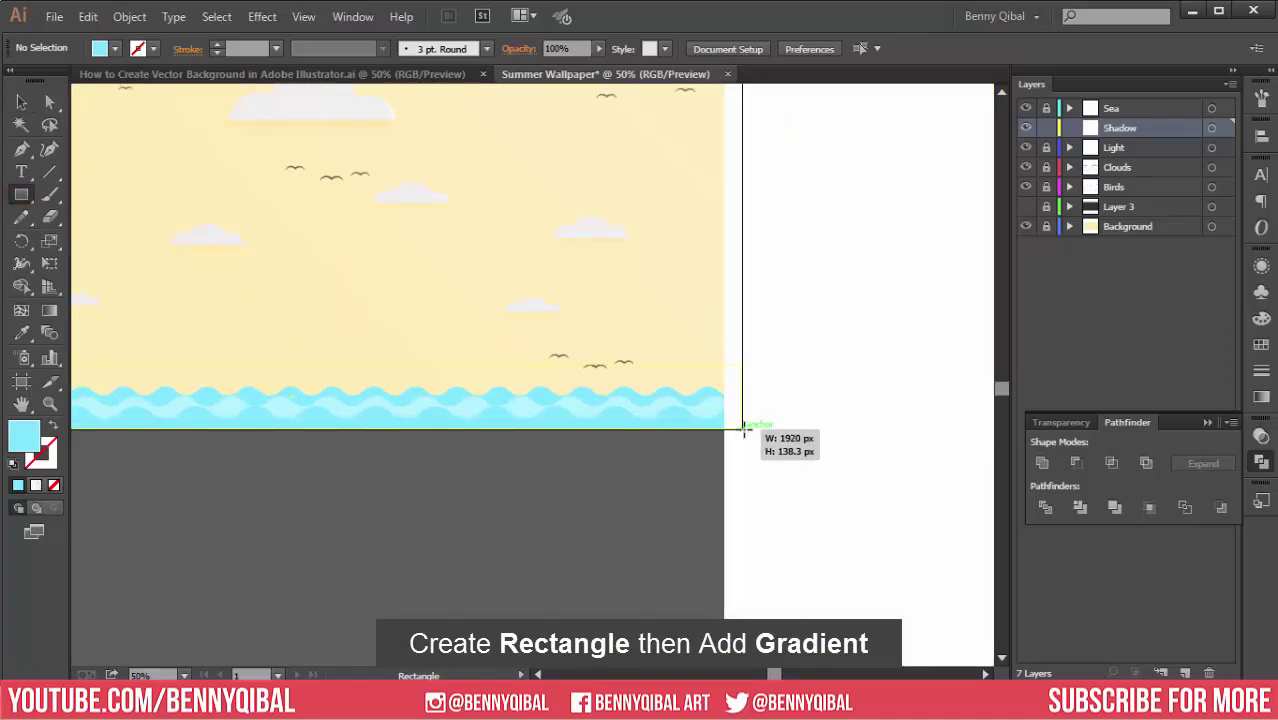
pyautogui.moveTo(743, 430); pyautogui.dragTo(743, 431)
pyautogui.hscroll(-3, 416, 380)
pyautogui.hscroll(-3, 416, 380)
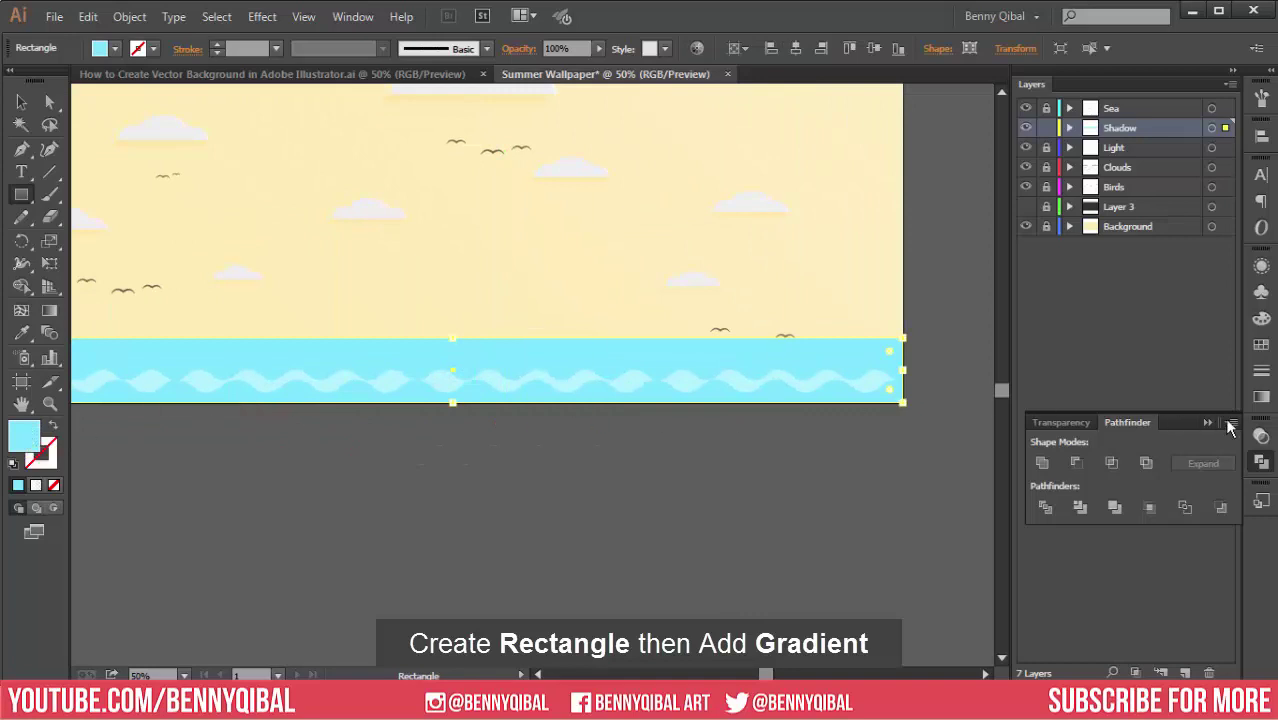
# - Give the rectangle a gradient with a K 100 black left stop and 0% opacity right stop
pyautogui.click(1261, 397)
pyautogui.click(1085, 383)
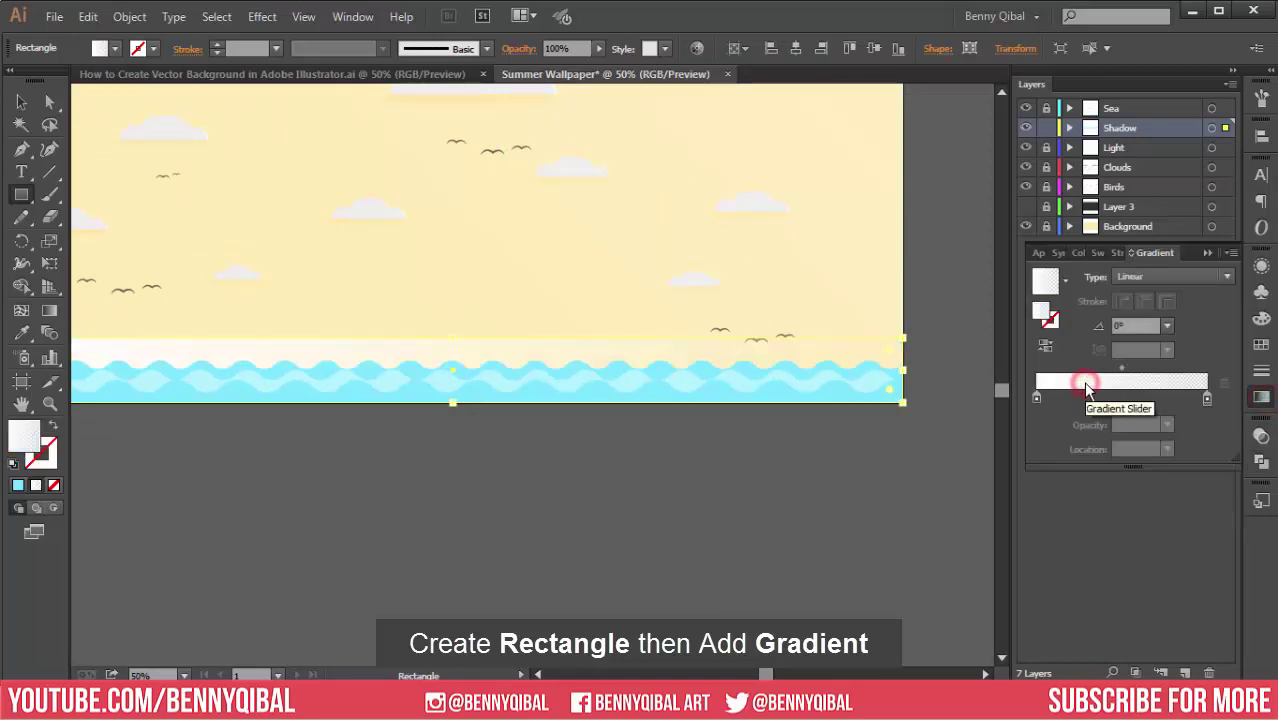
pyautogui.doubleClick(1036, 397)
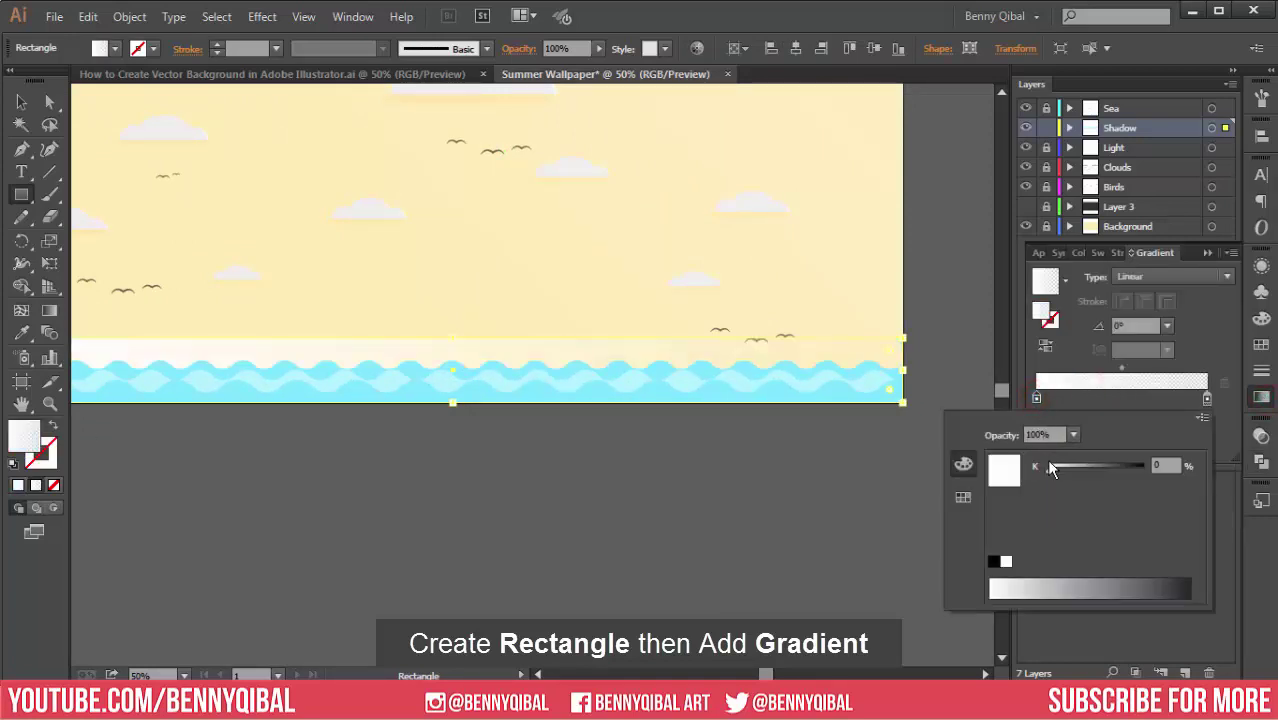
pyautogui.moveTo(1047, 469); pyautogui.dragTo(1143, 471)
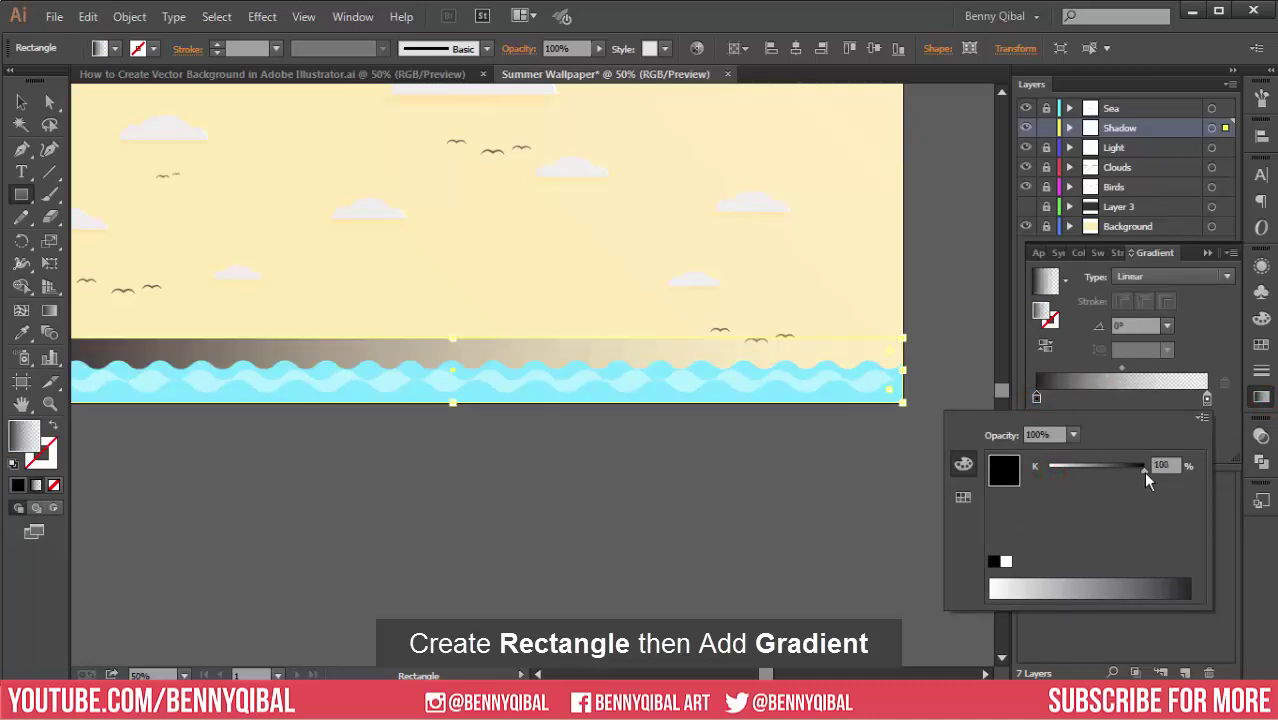
pyautogui.click(1213, 338)
pyautogui.doubleClick(1206, 398)
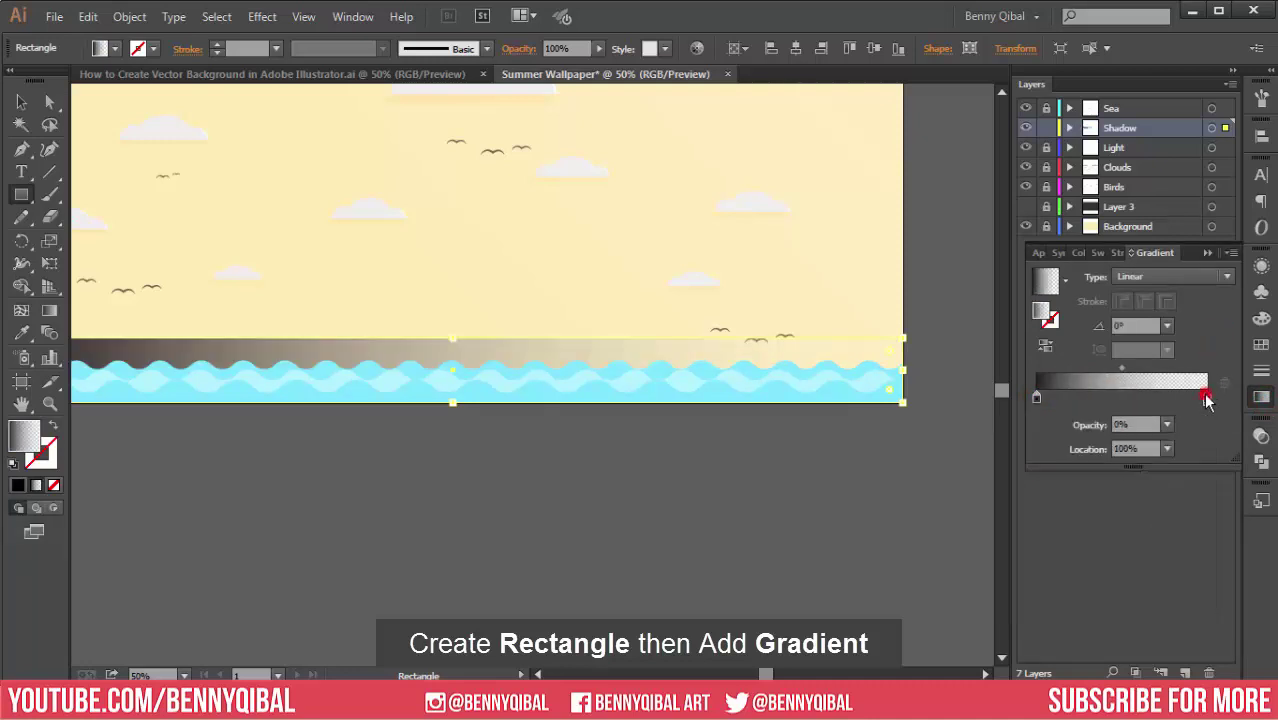
pyautogui.click(1216, 340)
# - Drag the gradient vertically so the shadow fades upward above the waves
pyautogui.click(49, 310)
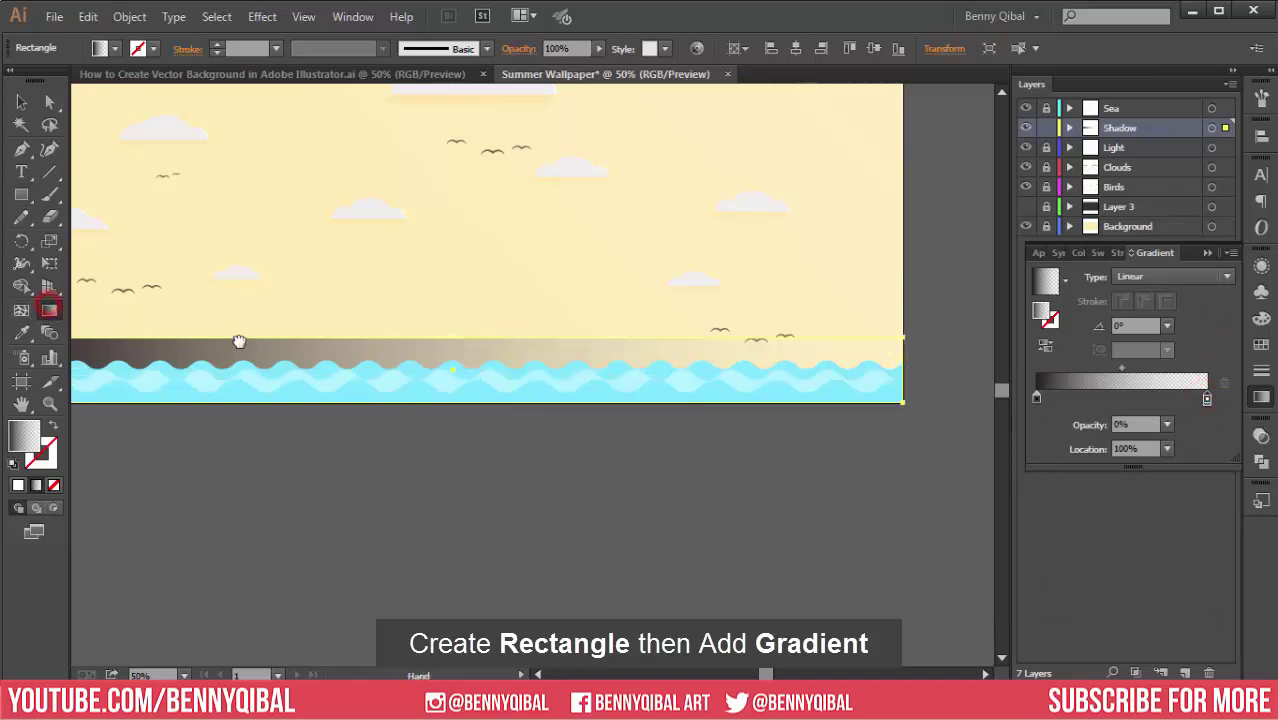
pyautogui.hscroll(-2, 240, 343)
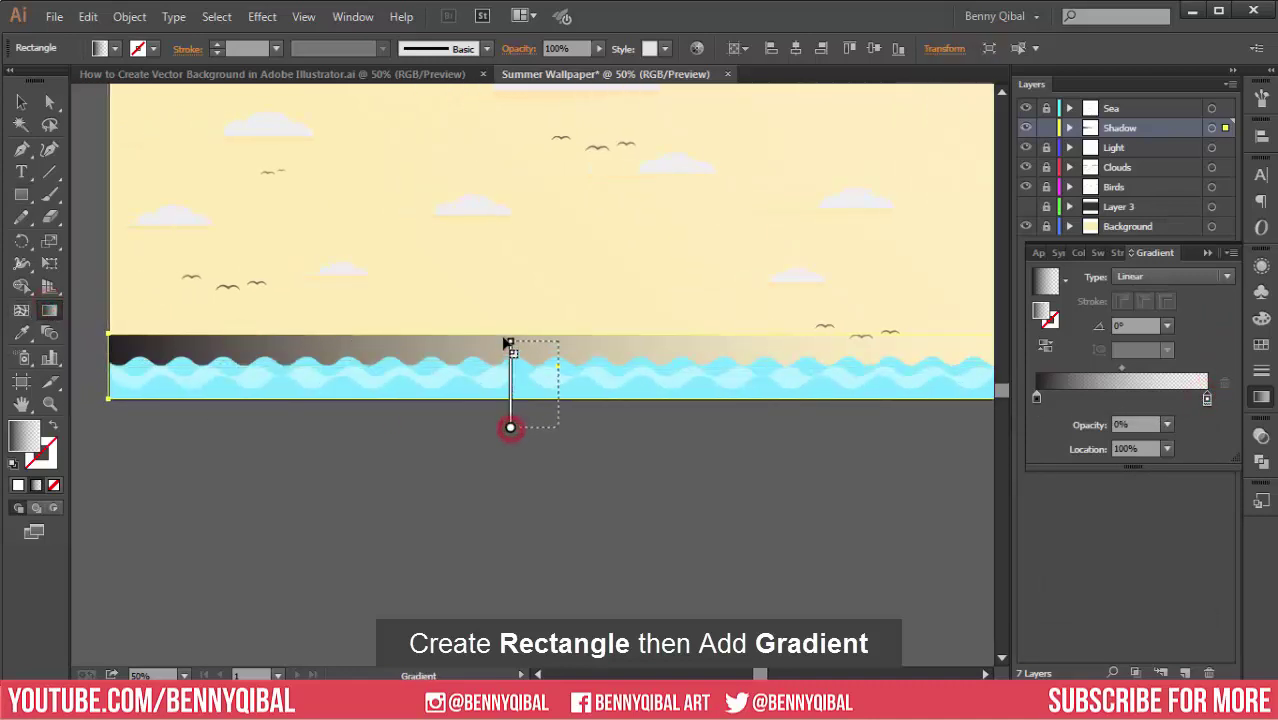
pyautogui.moveTo(508, 427); pyautogui.dragTo(500, 229)
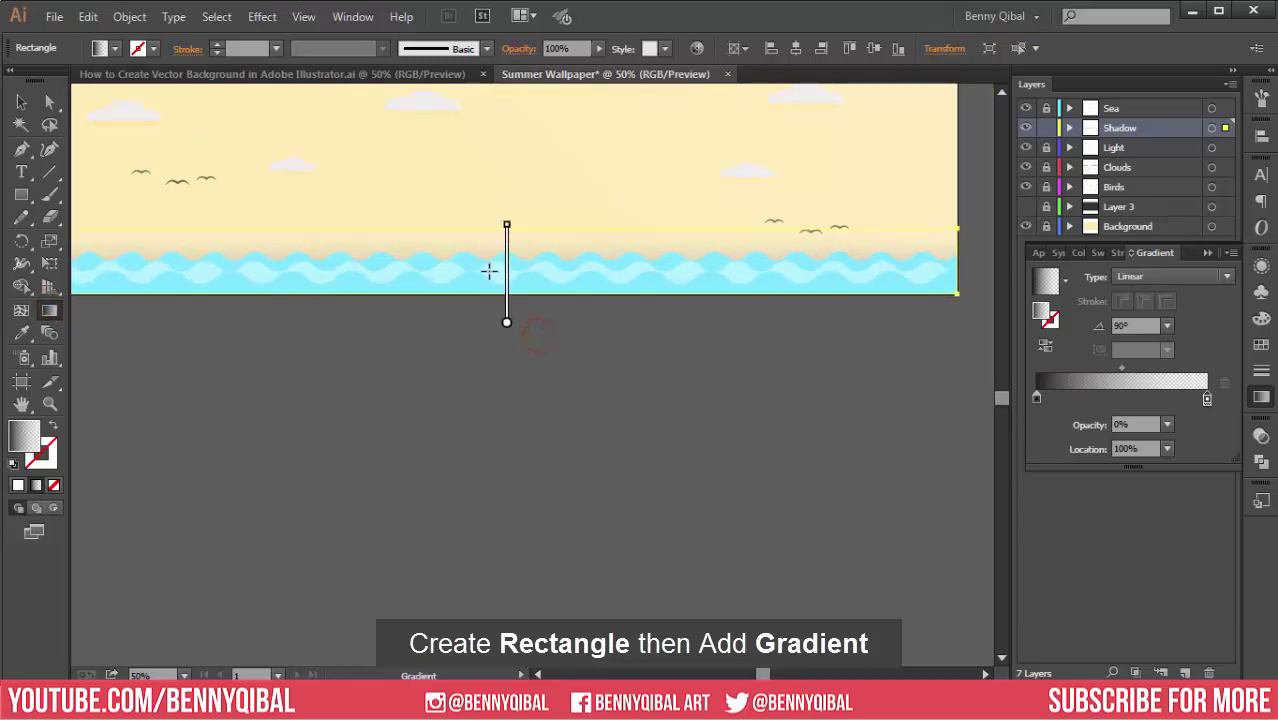
pyautogui.click(1259, 440)
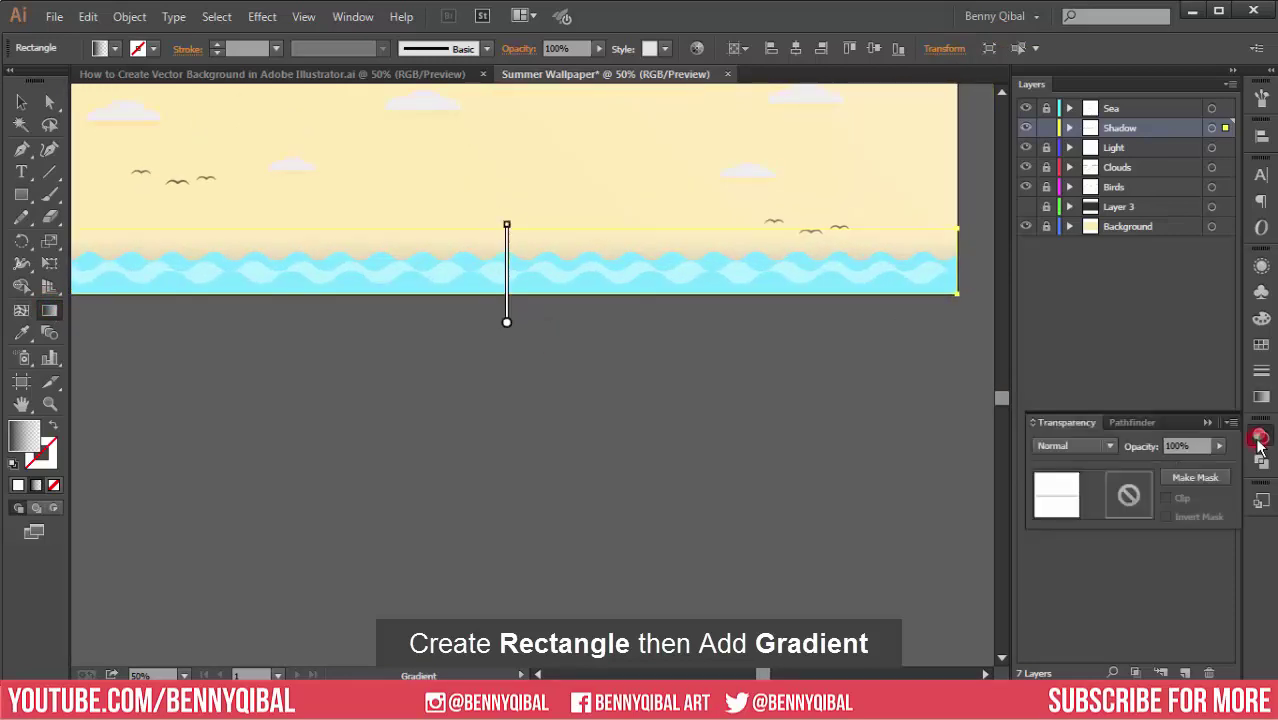
pyautogui.click(21, 101)
pyautogui.scroll(2, 573, 250)
pyautogui.moveTo(573, 250); pyautogui.dragTo(456, 294)
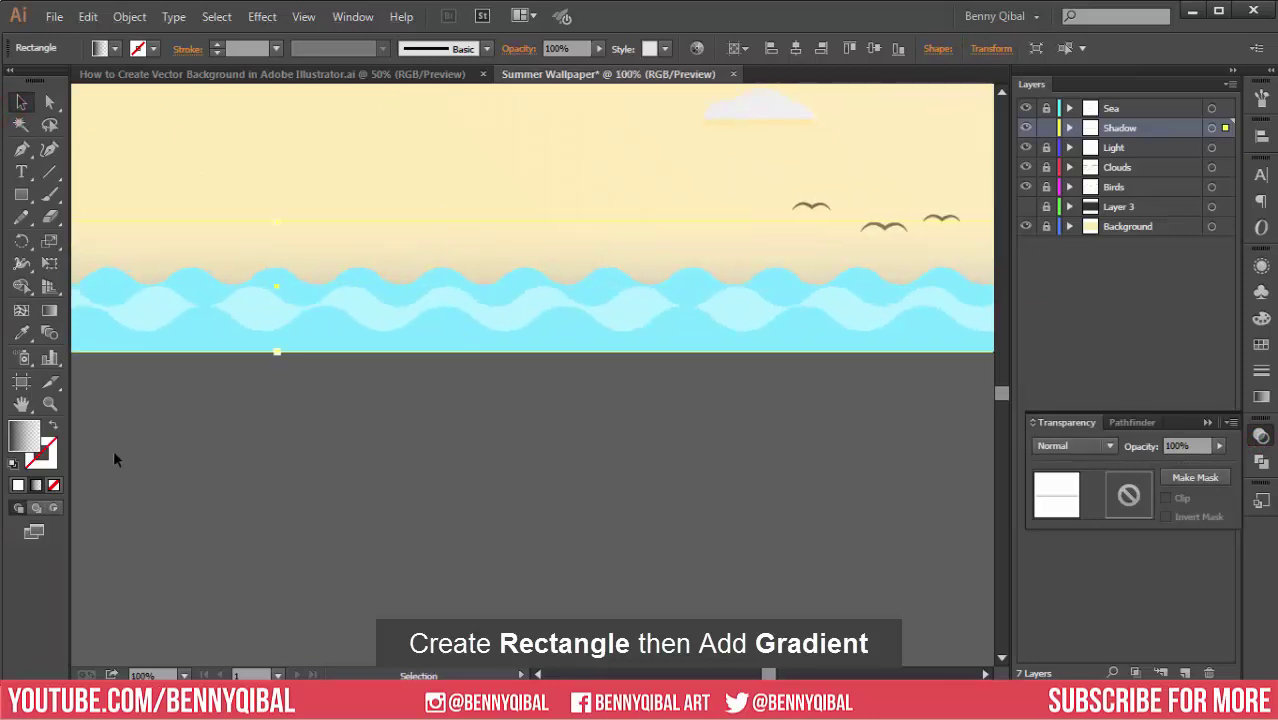
pyautogui.moveTo(815, 316); pyautogui.dragTo(647, 341)
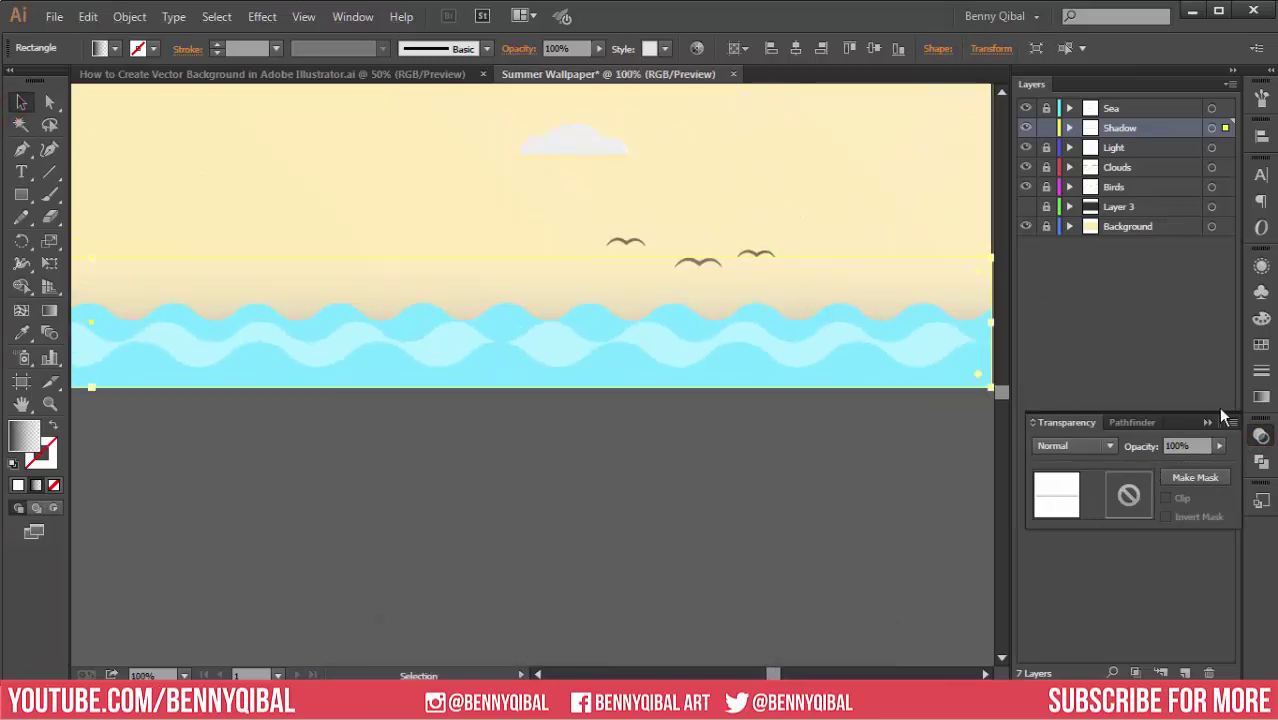
pyautogui.click(1261, 397)
# - Set the shadow gradient's dark left stop to 80% opacity
pyautogui.click(697, 297)
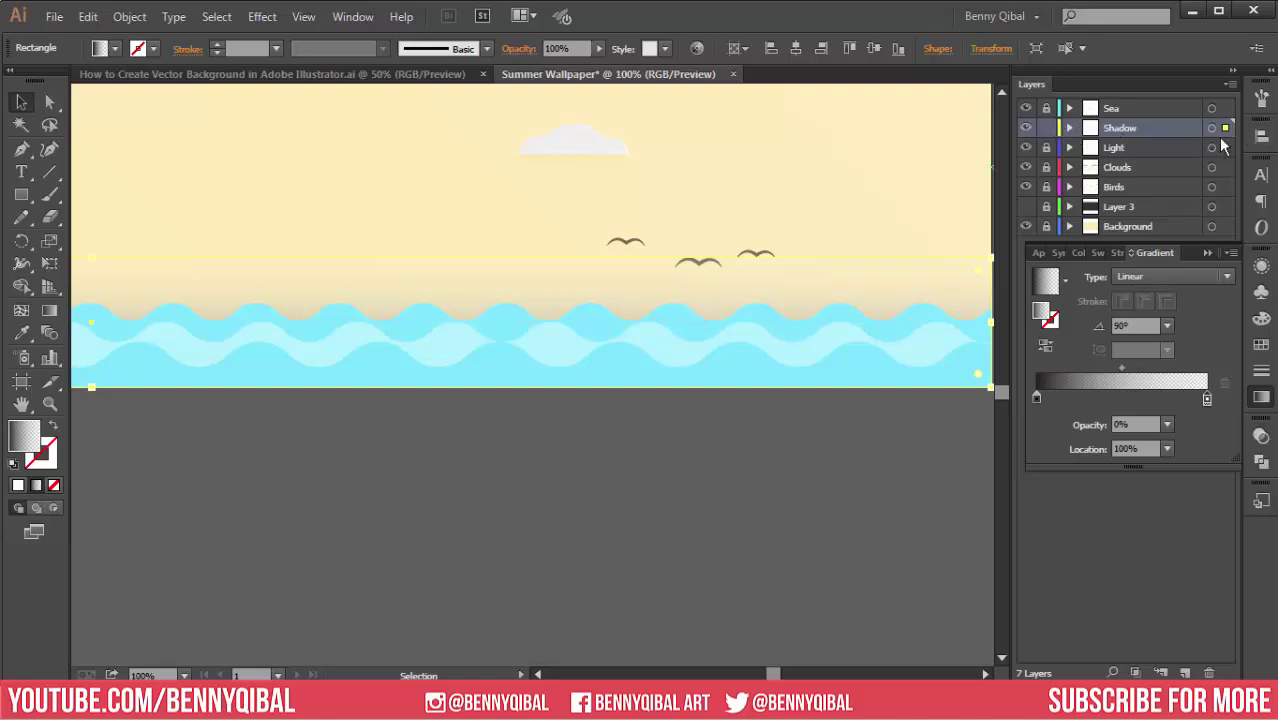
pyautogui.click(1070, 128)
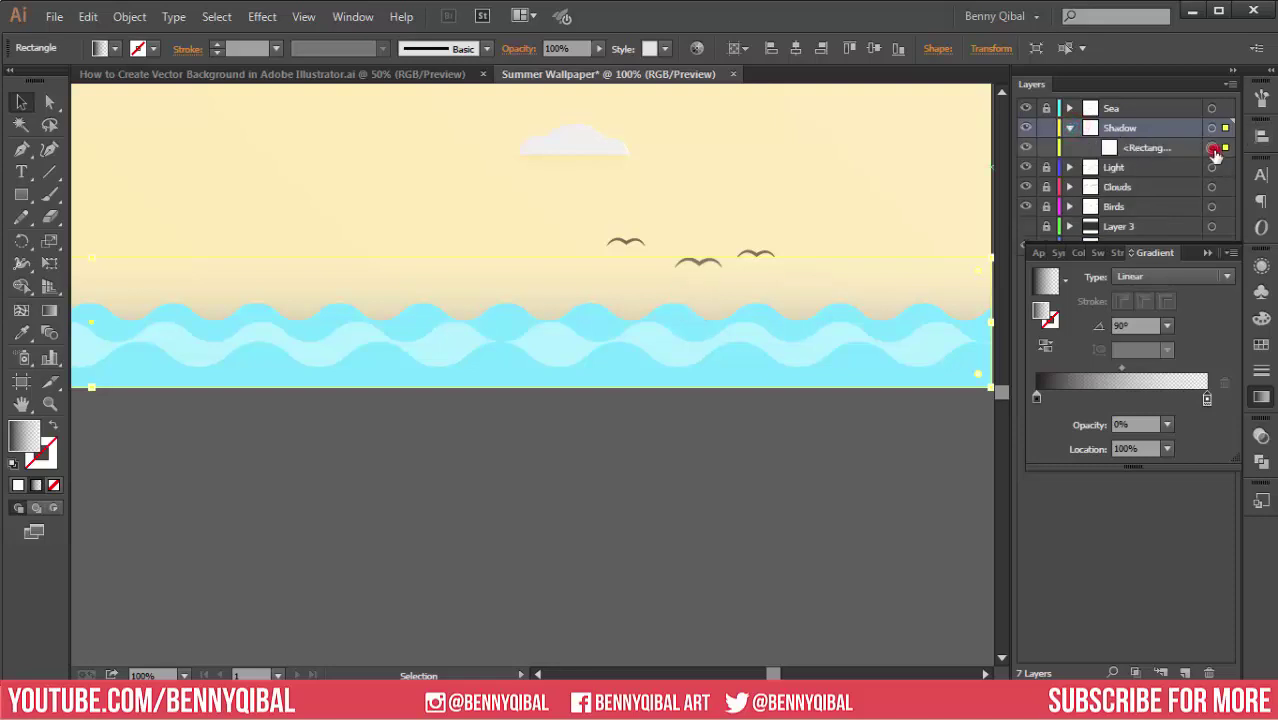
pyautogui.click(1036, 398)
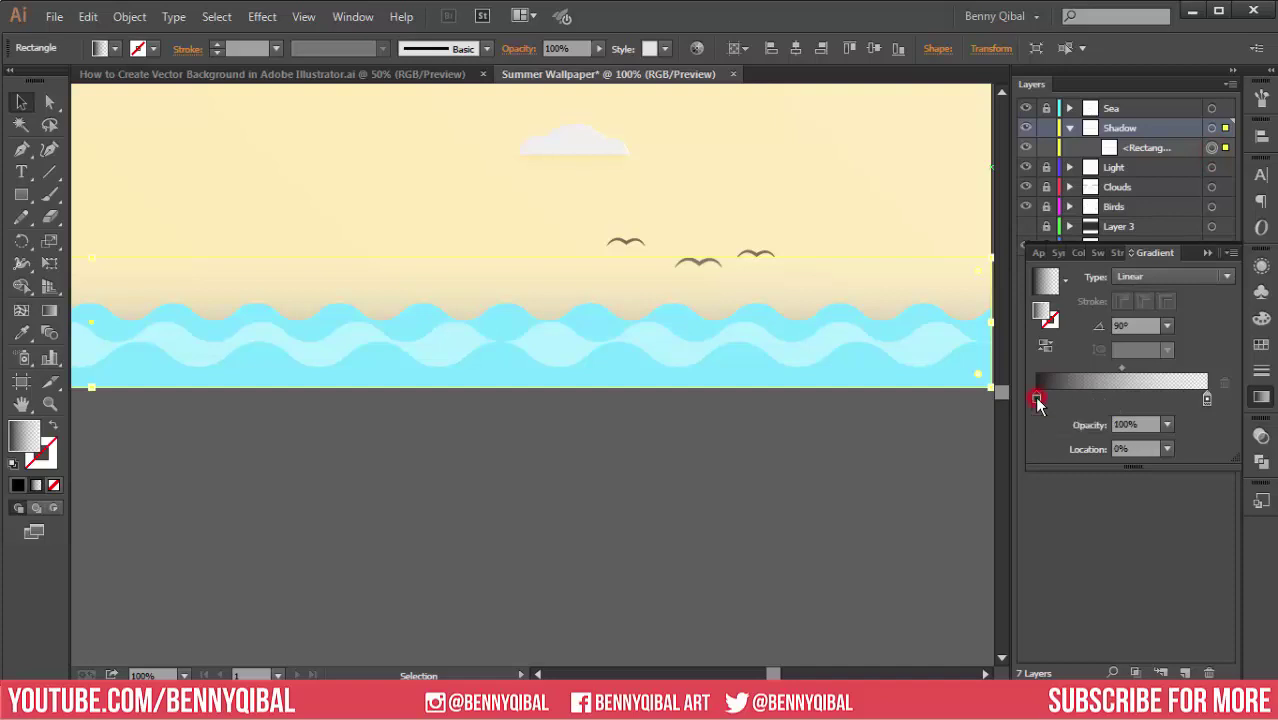
pyautogui.click(1167, 425)
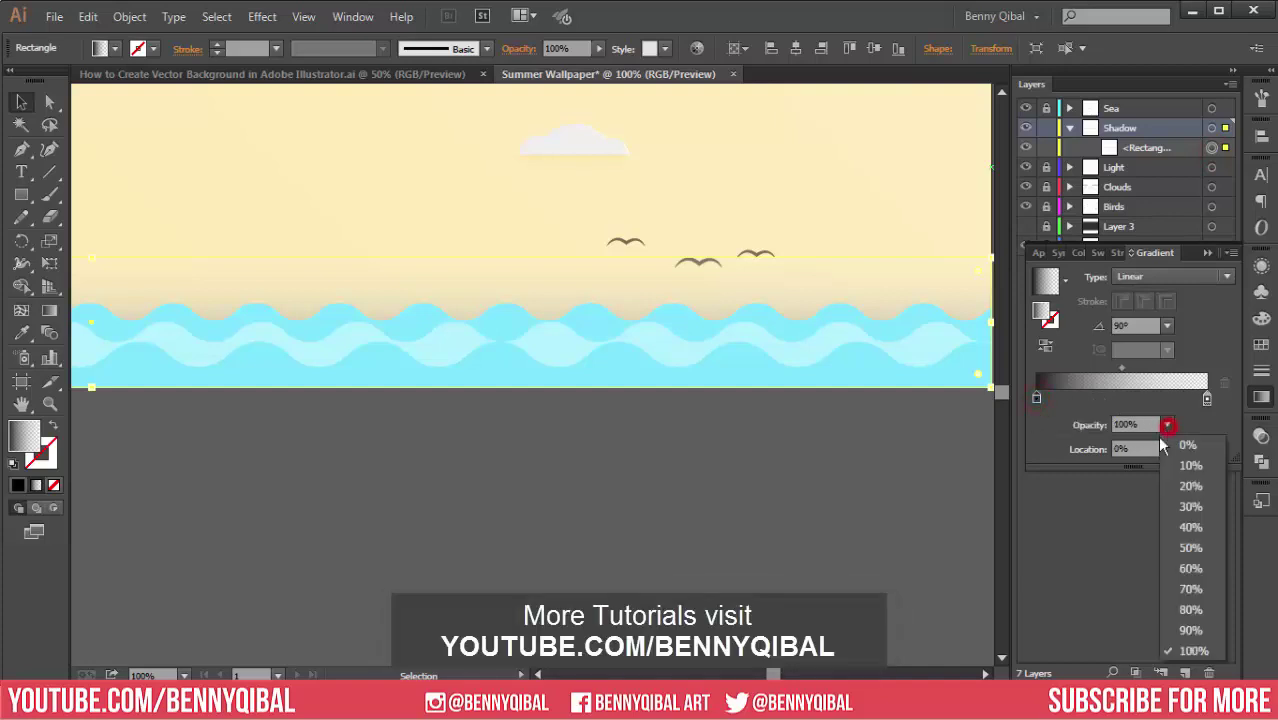
pyautogui.click(1190, 609)
# - Keep the shadow gradient's right stop at 0% opacity after trying 10%
pyautogui.moveTo(739, 388); pyautogui.dragTo(615, 382)
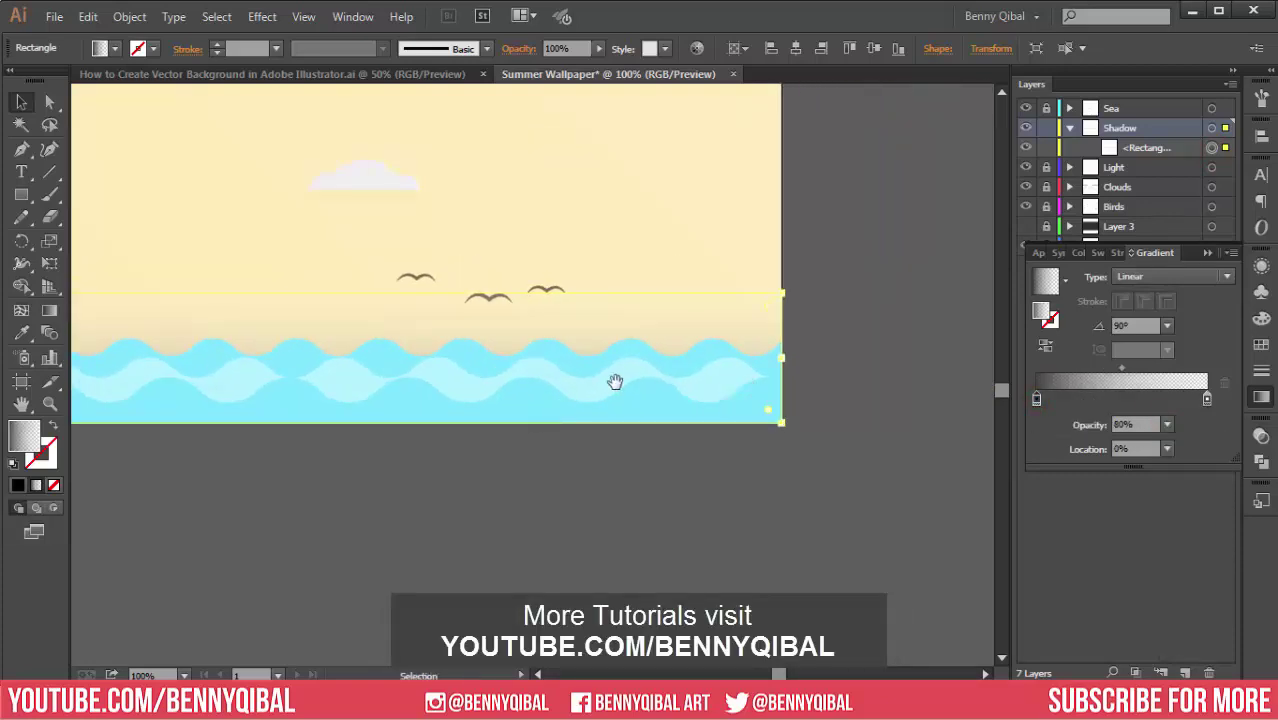
pyautogui.click(1207, 400)
pyautogui.doubleClick(1207, 399)
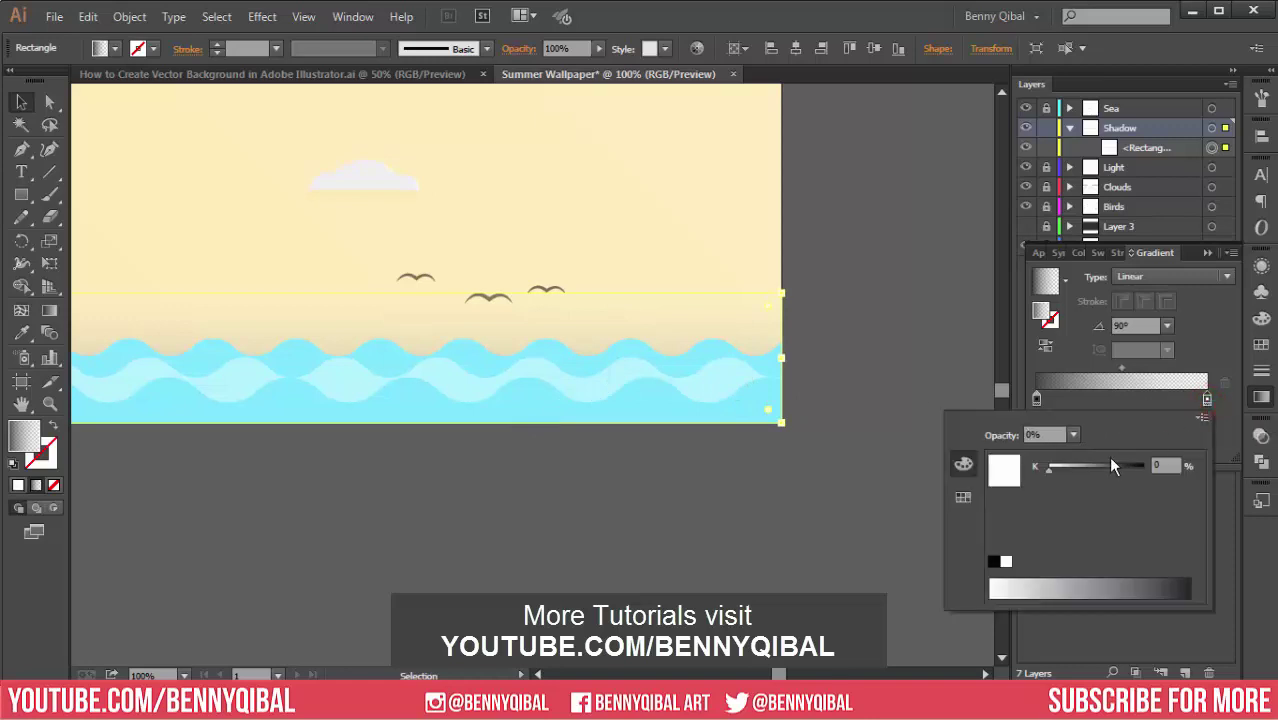
pyautogui.click(1219, 323)
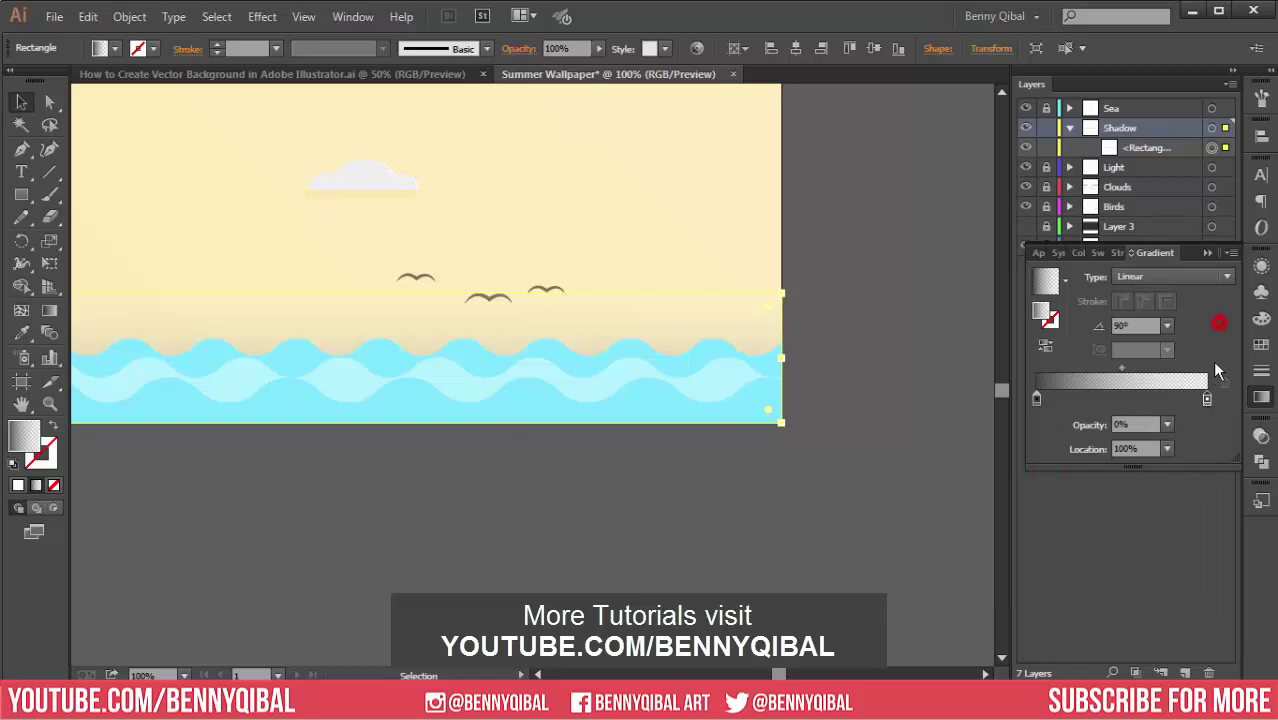
pyautogui.click(1167, 425)
pyautogui.click(1179, 467)
pyautogui.click(1167, 425)
pyautogui.click(1170, 448)
# - Move the shadow gradient midpoint to 43.01%, then zoom out to the whole wallpaper
pyautogui.click(1121, 368)
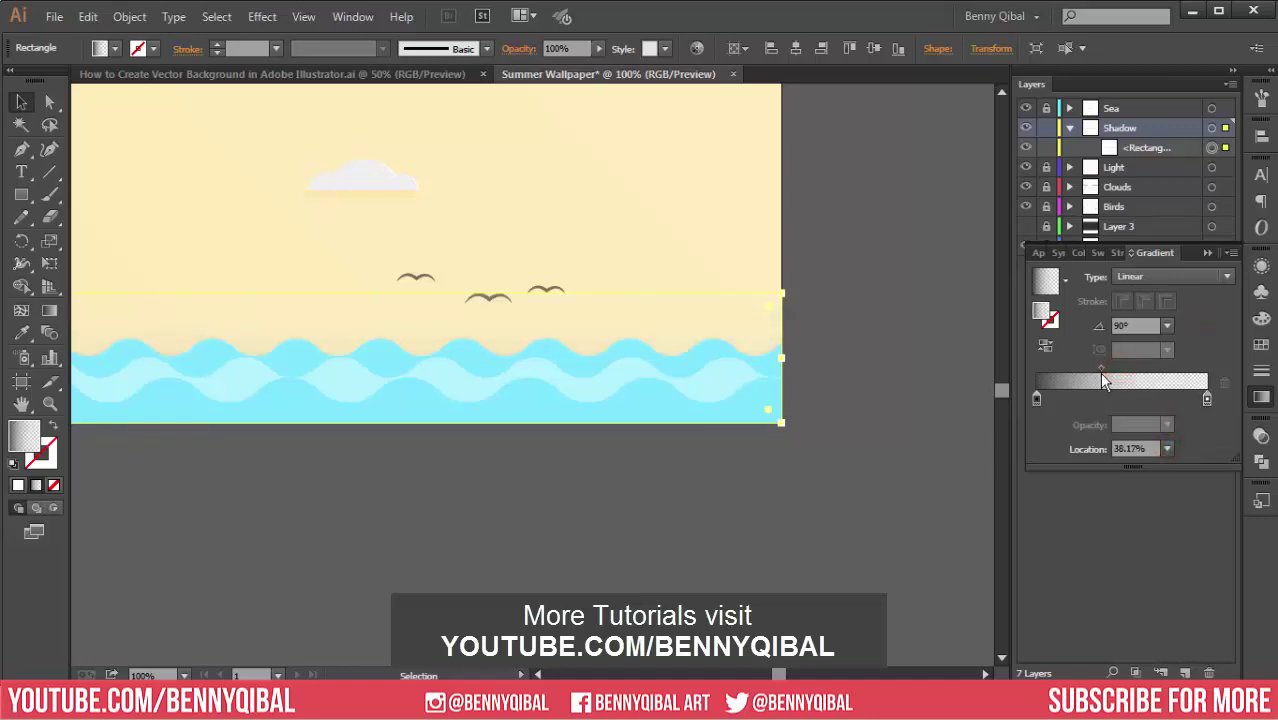
pyautogui.moveTo(1121, 370); pyautogui.dragTo(1111, 372)
pyautogui.click(702, 482)
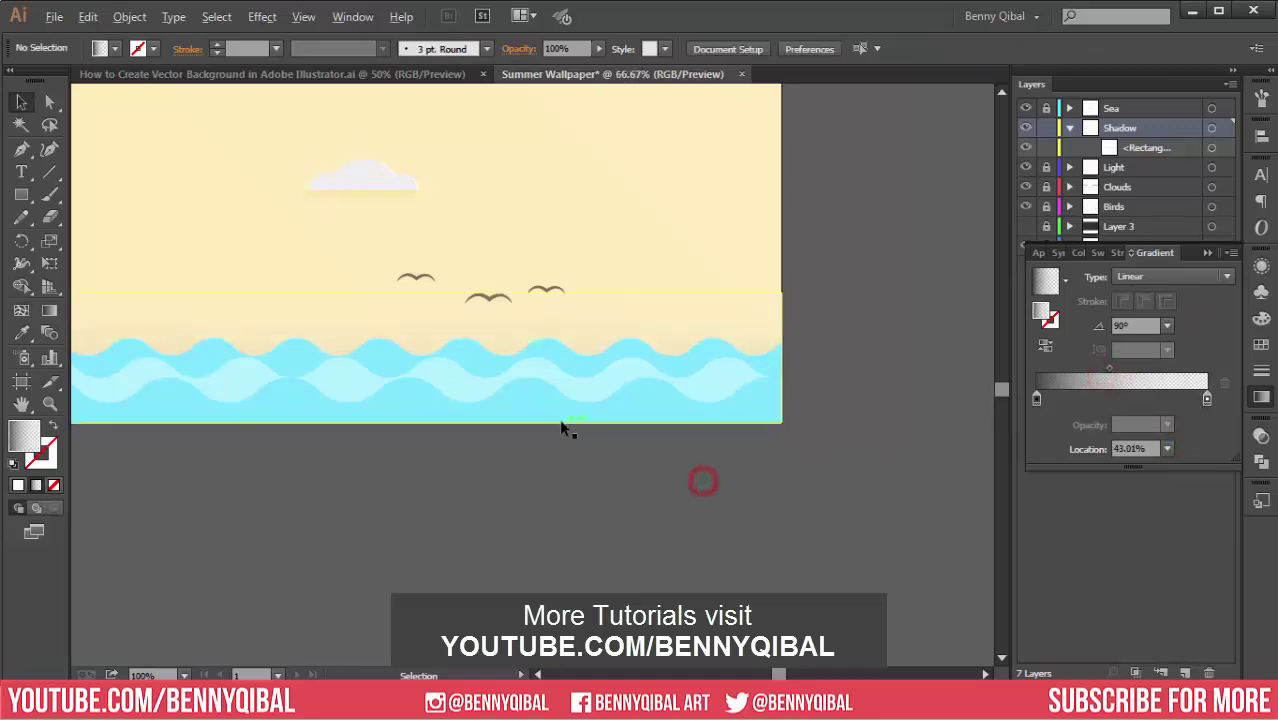
pyautogui.hotkey('ctrl', '-')
pyautogui.hotkey('ctrl', '-')
pyautogui.hotkey('ctrl', '-')
pyautogui.moveTo(357, 334); pyautogui.dragTo(522, 331)
pyautogui.keyDown('alt'); pyautogui.click(505, 285); pyautogui.keyUp('alt')
pyautogui.moveTo(505, 288); pyautogui.dragTo(505, 371)
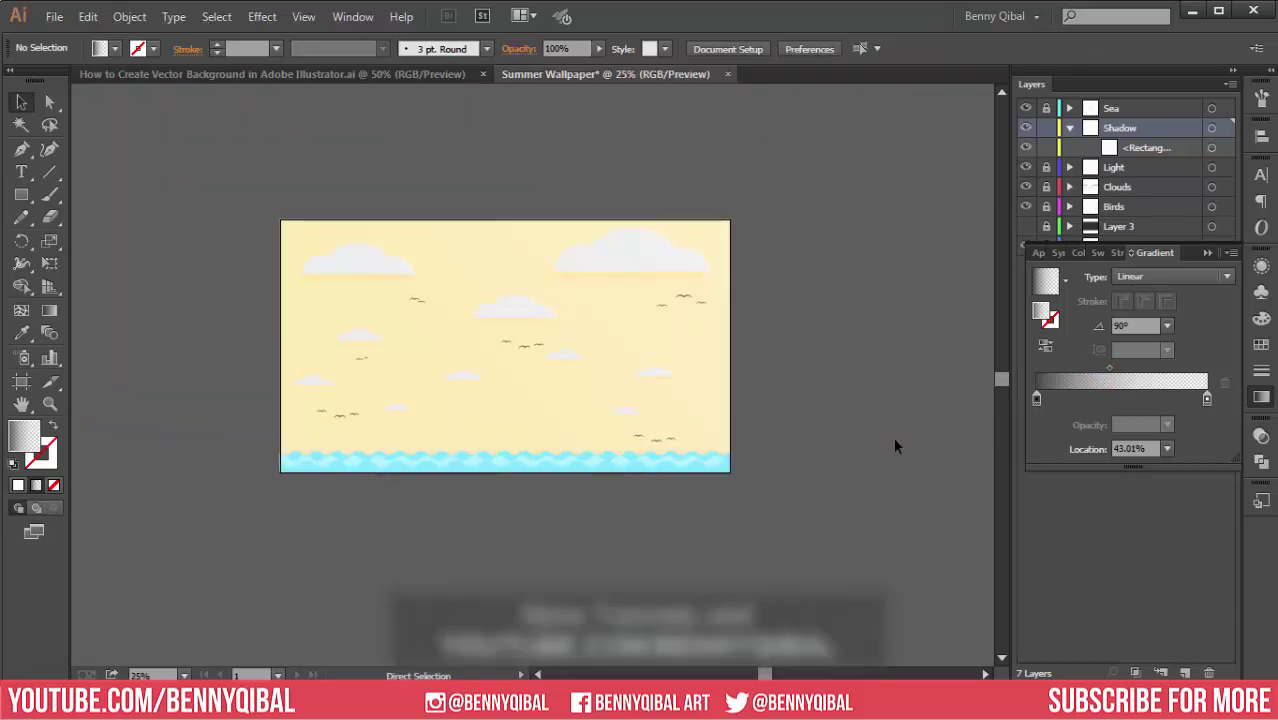
# - Fit the artboard, hide all panels with Tab, and centre the wallpaper for preview
pyautogui.hotkey('ctrl', '0')
pyautogui.press('Tab')
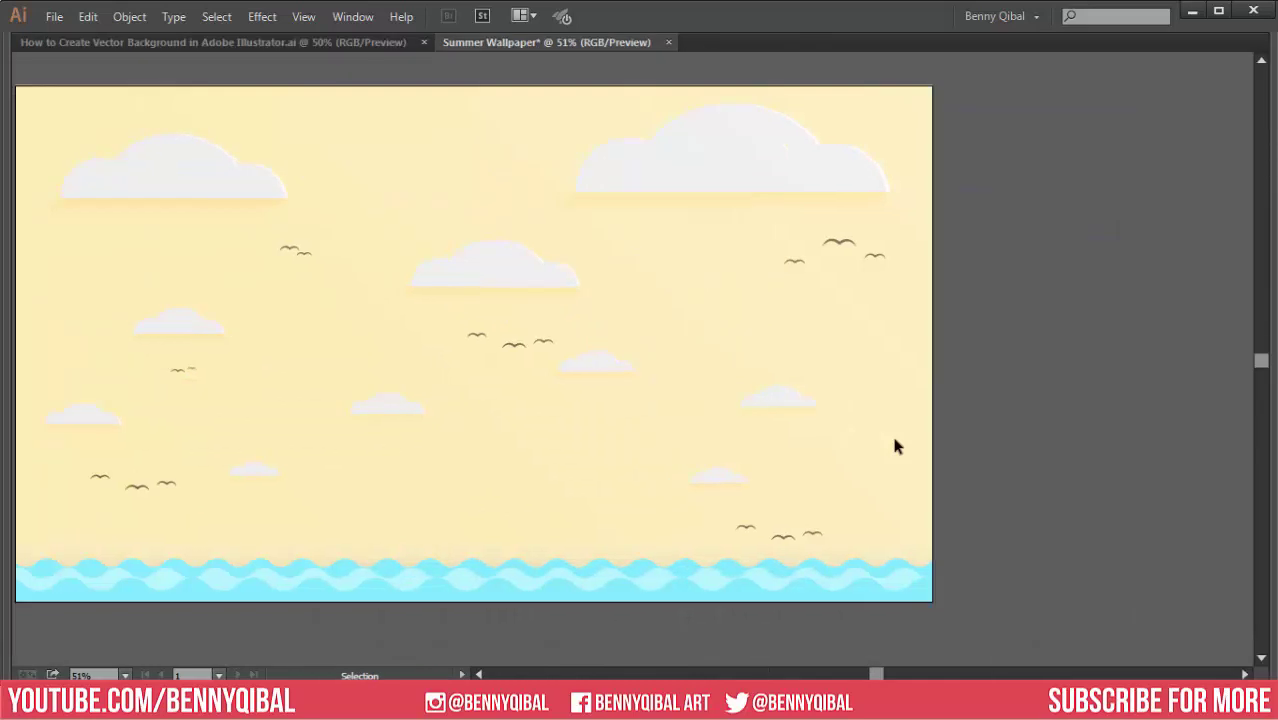
pyautogui.moveTo(525, 291); pyautogui.dragTo(576, 308)
pyautogui.scroll(1, 576, 308)
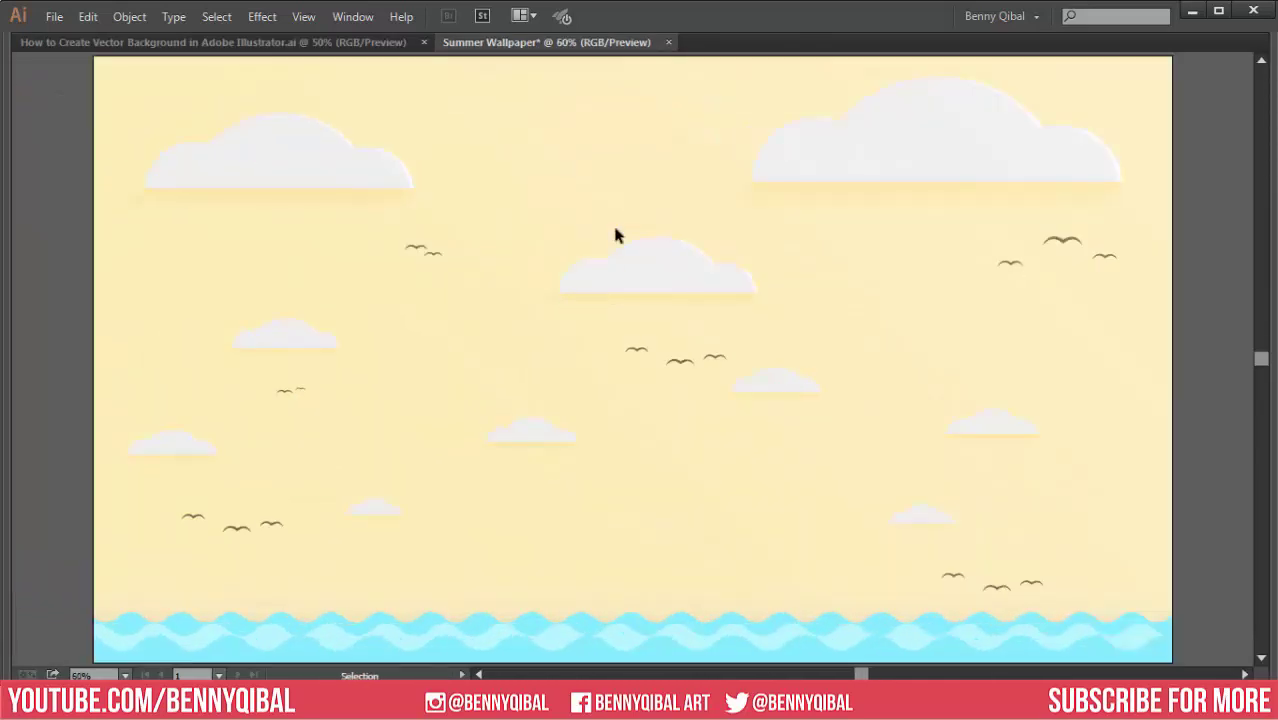